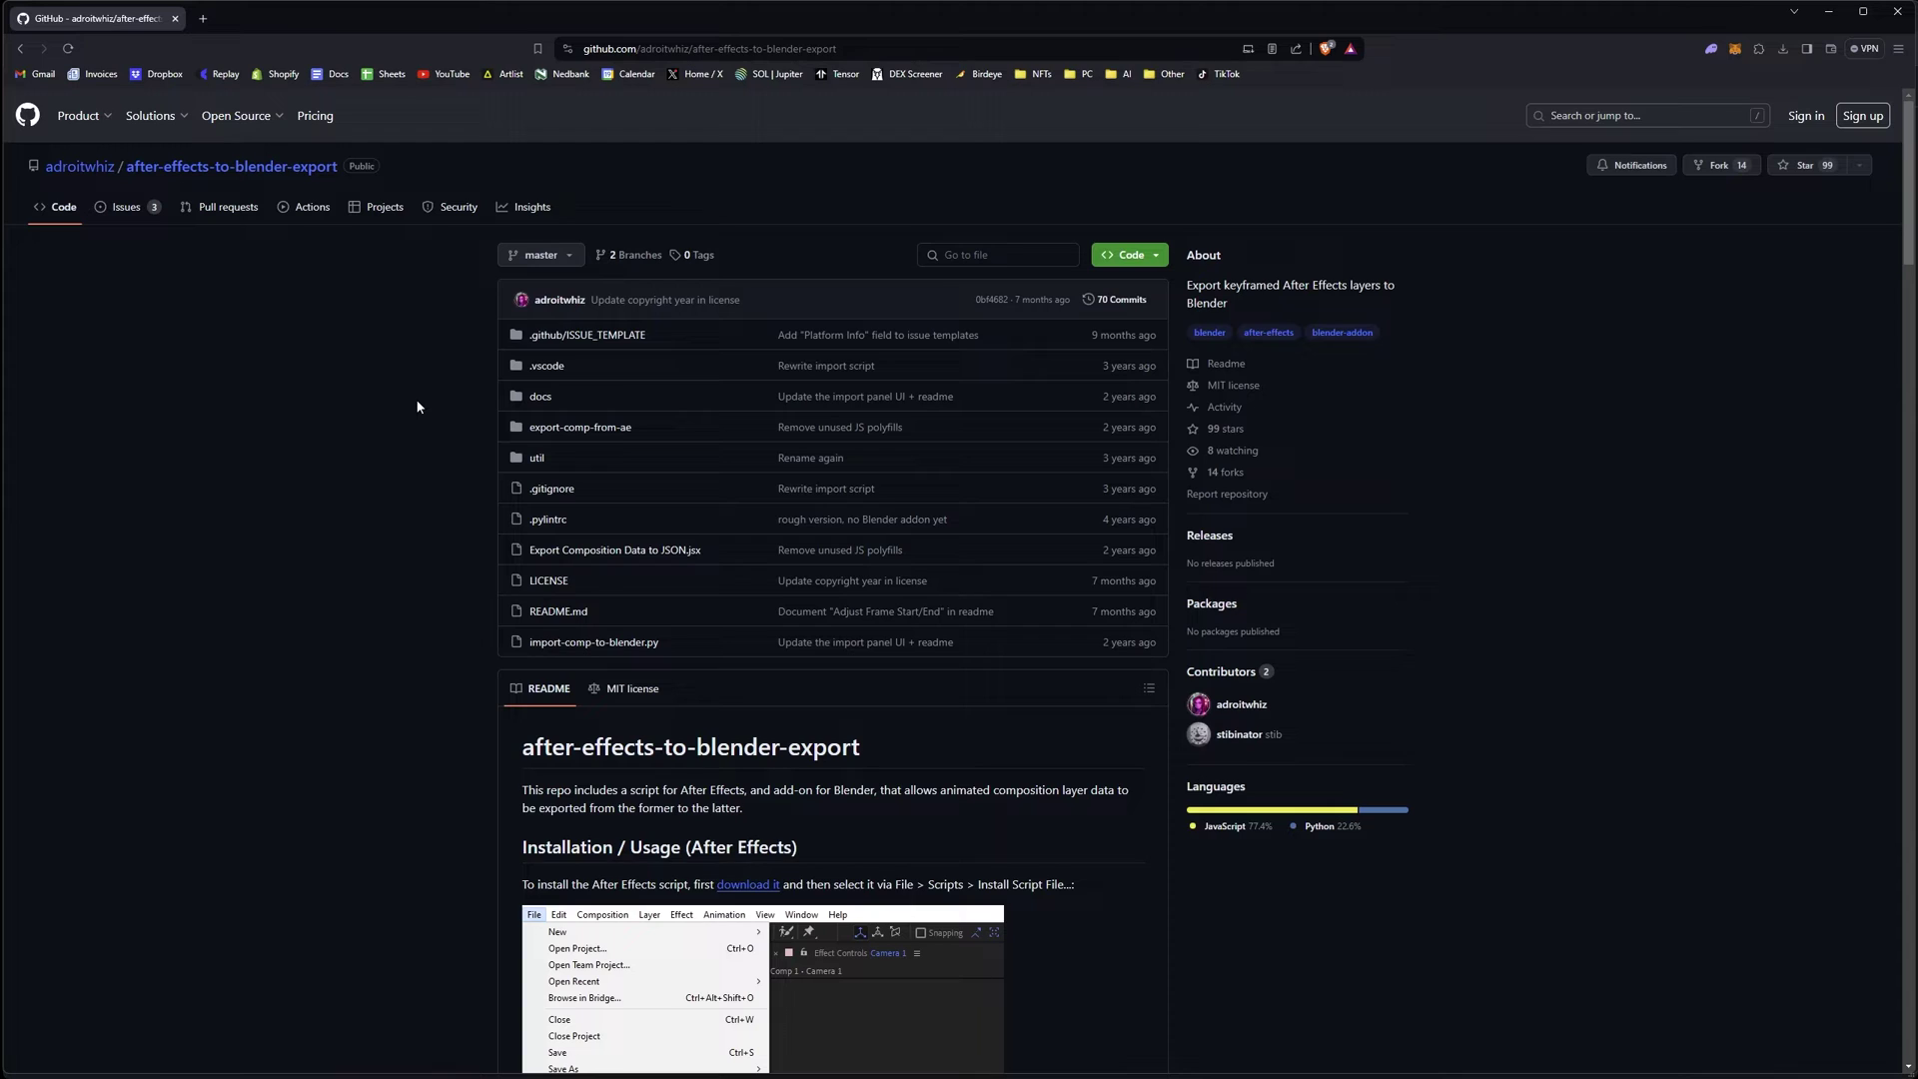
Download the after-effects-to-blender-export repository as a ZIP archive and show the downloaded file in its folder
click(1129, 255)
click(966, 470)
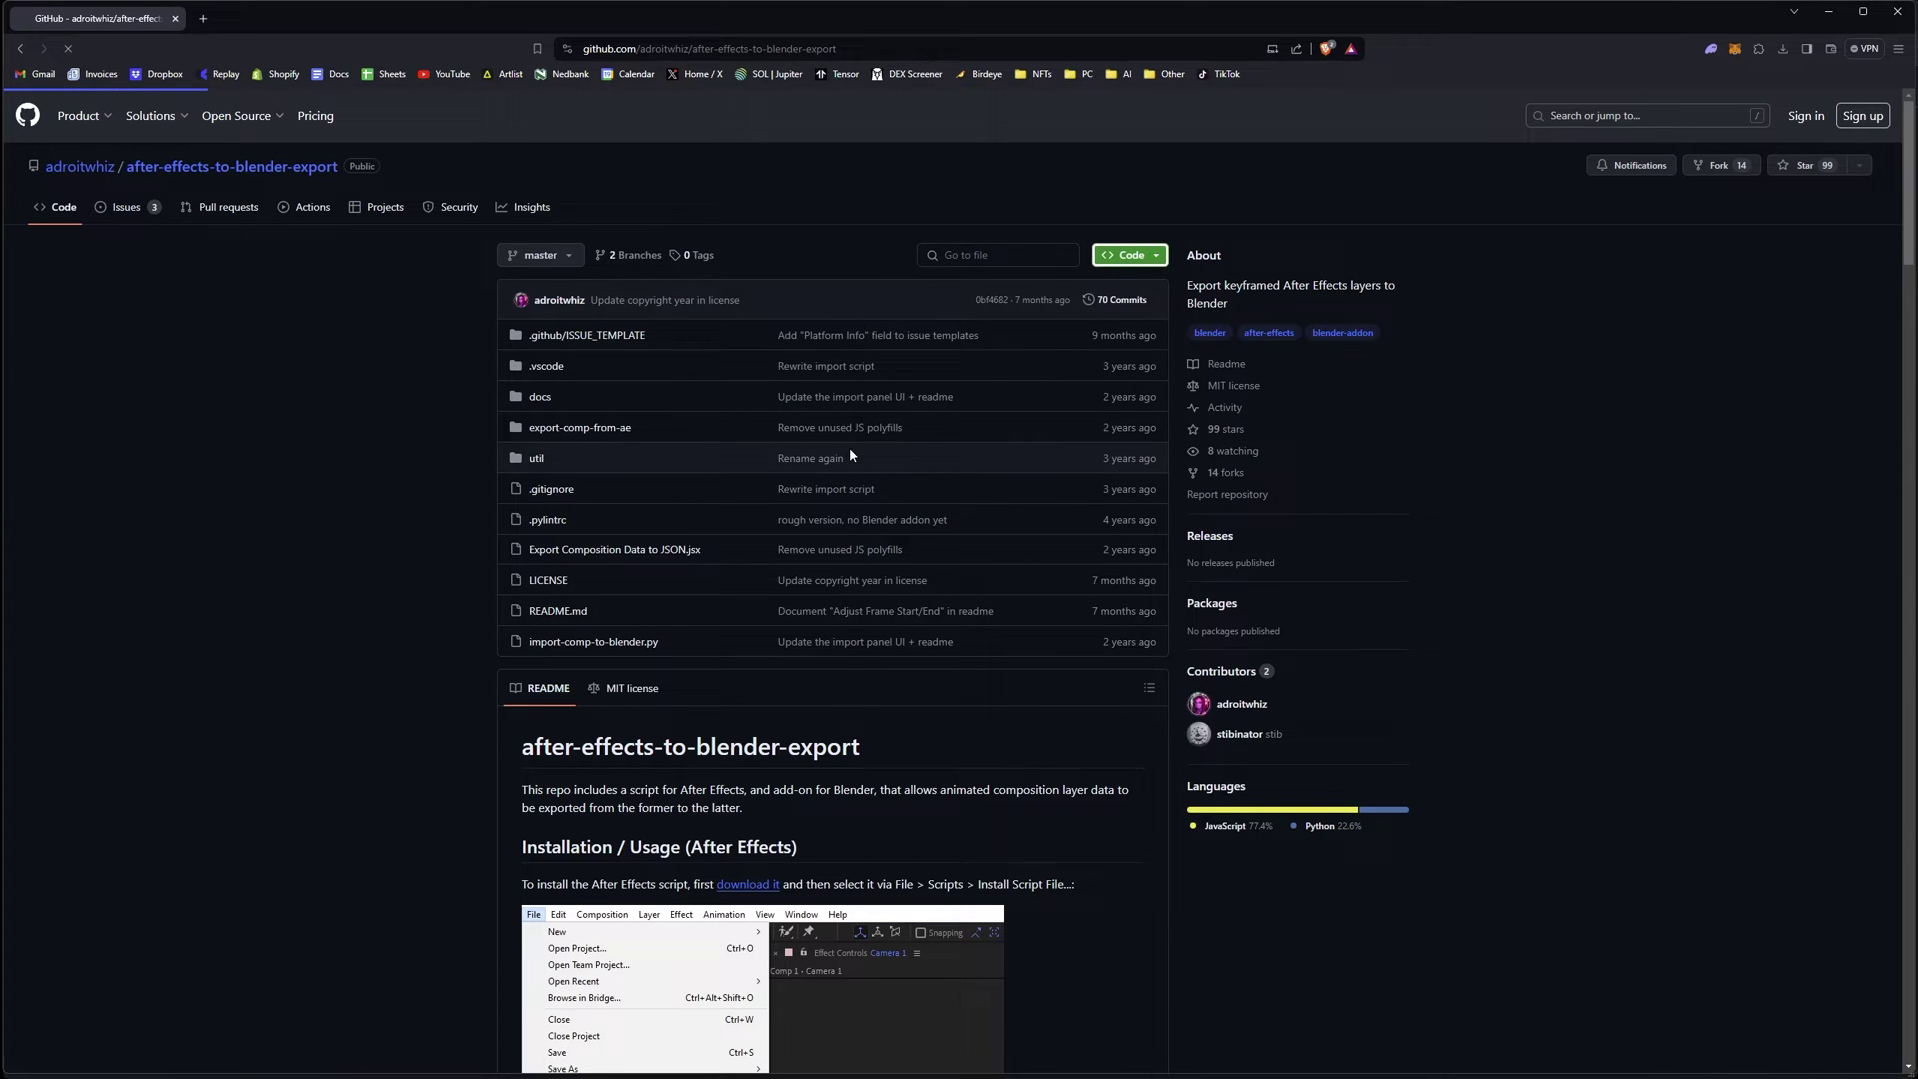
click(1783, 48)
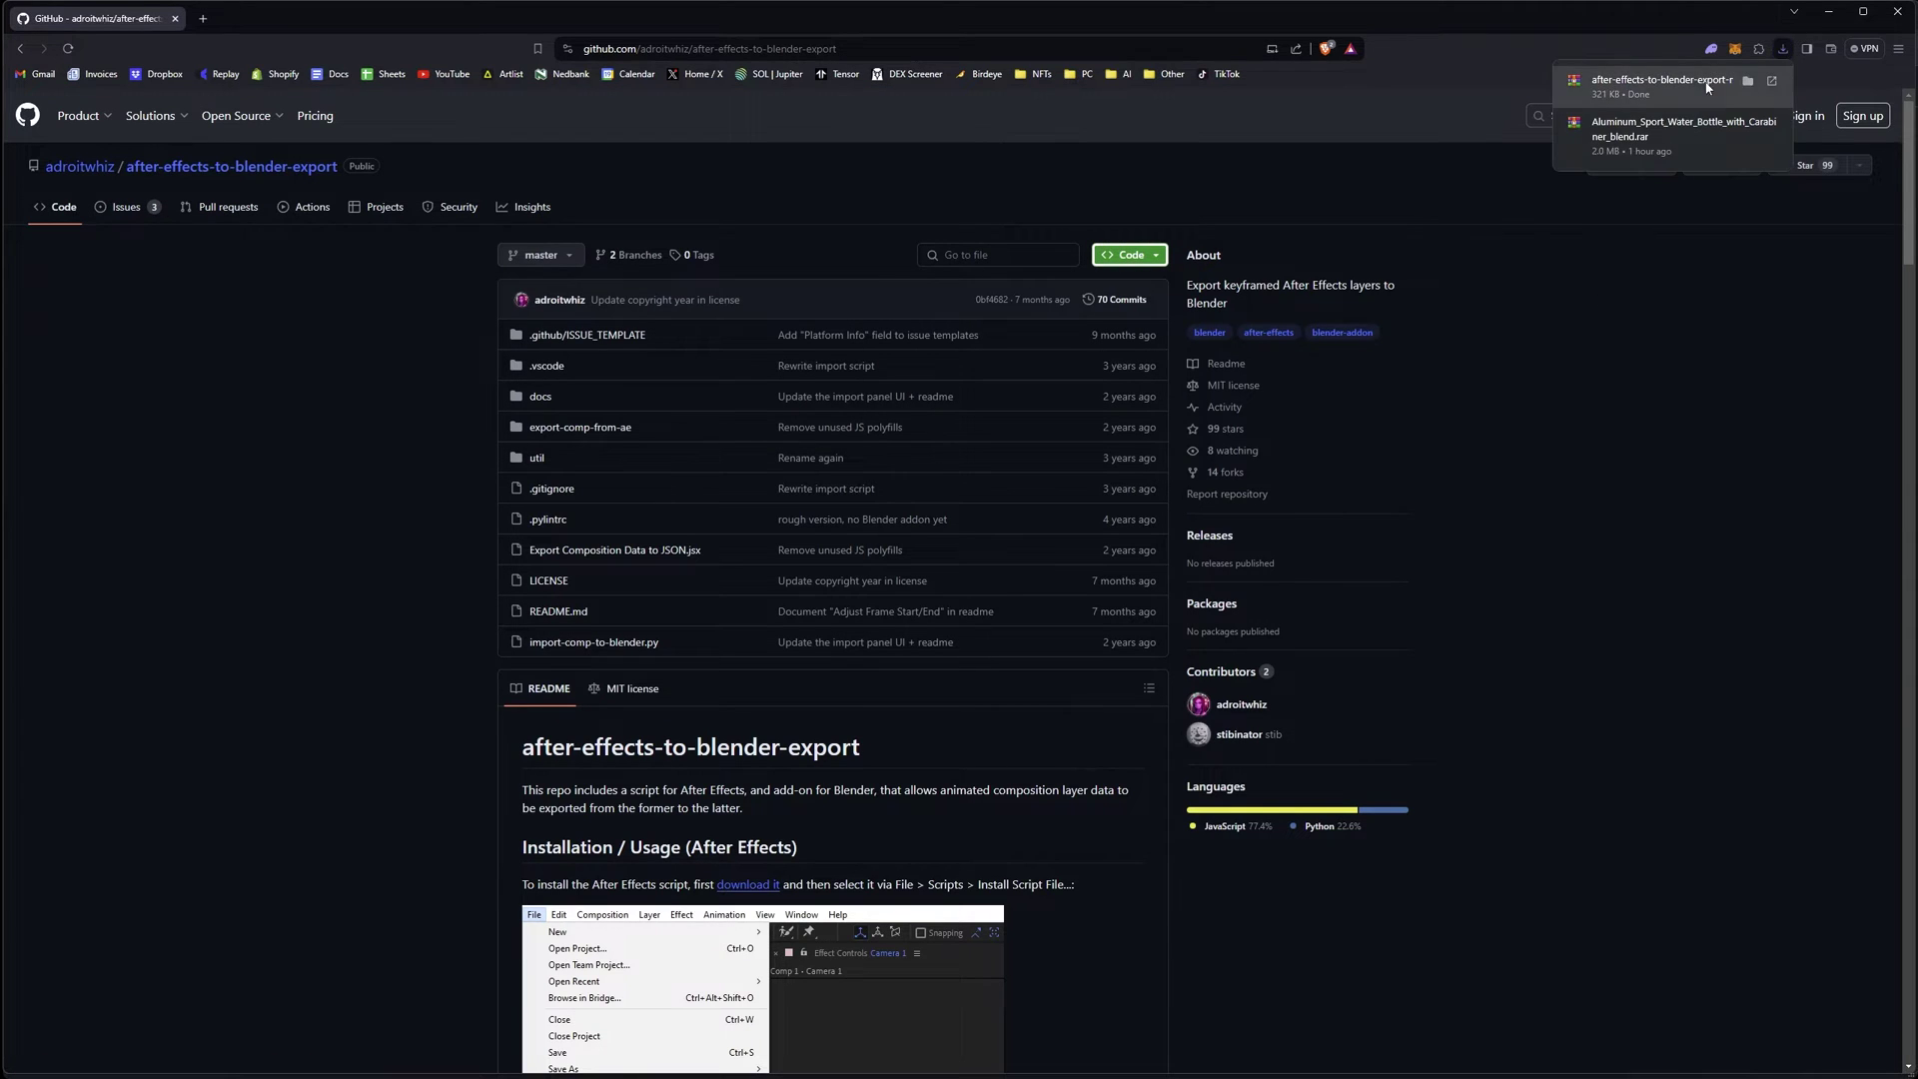
click(1745, 82)
Extract the after-effects-to-blender-export-master archive into the same folder and delete the original archive
click(216, 197)
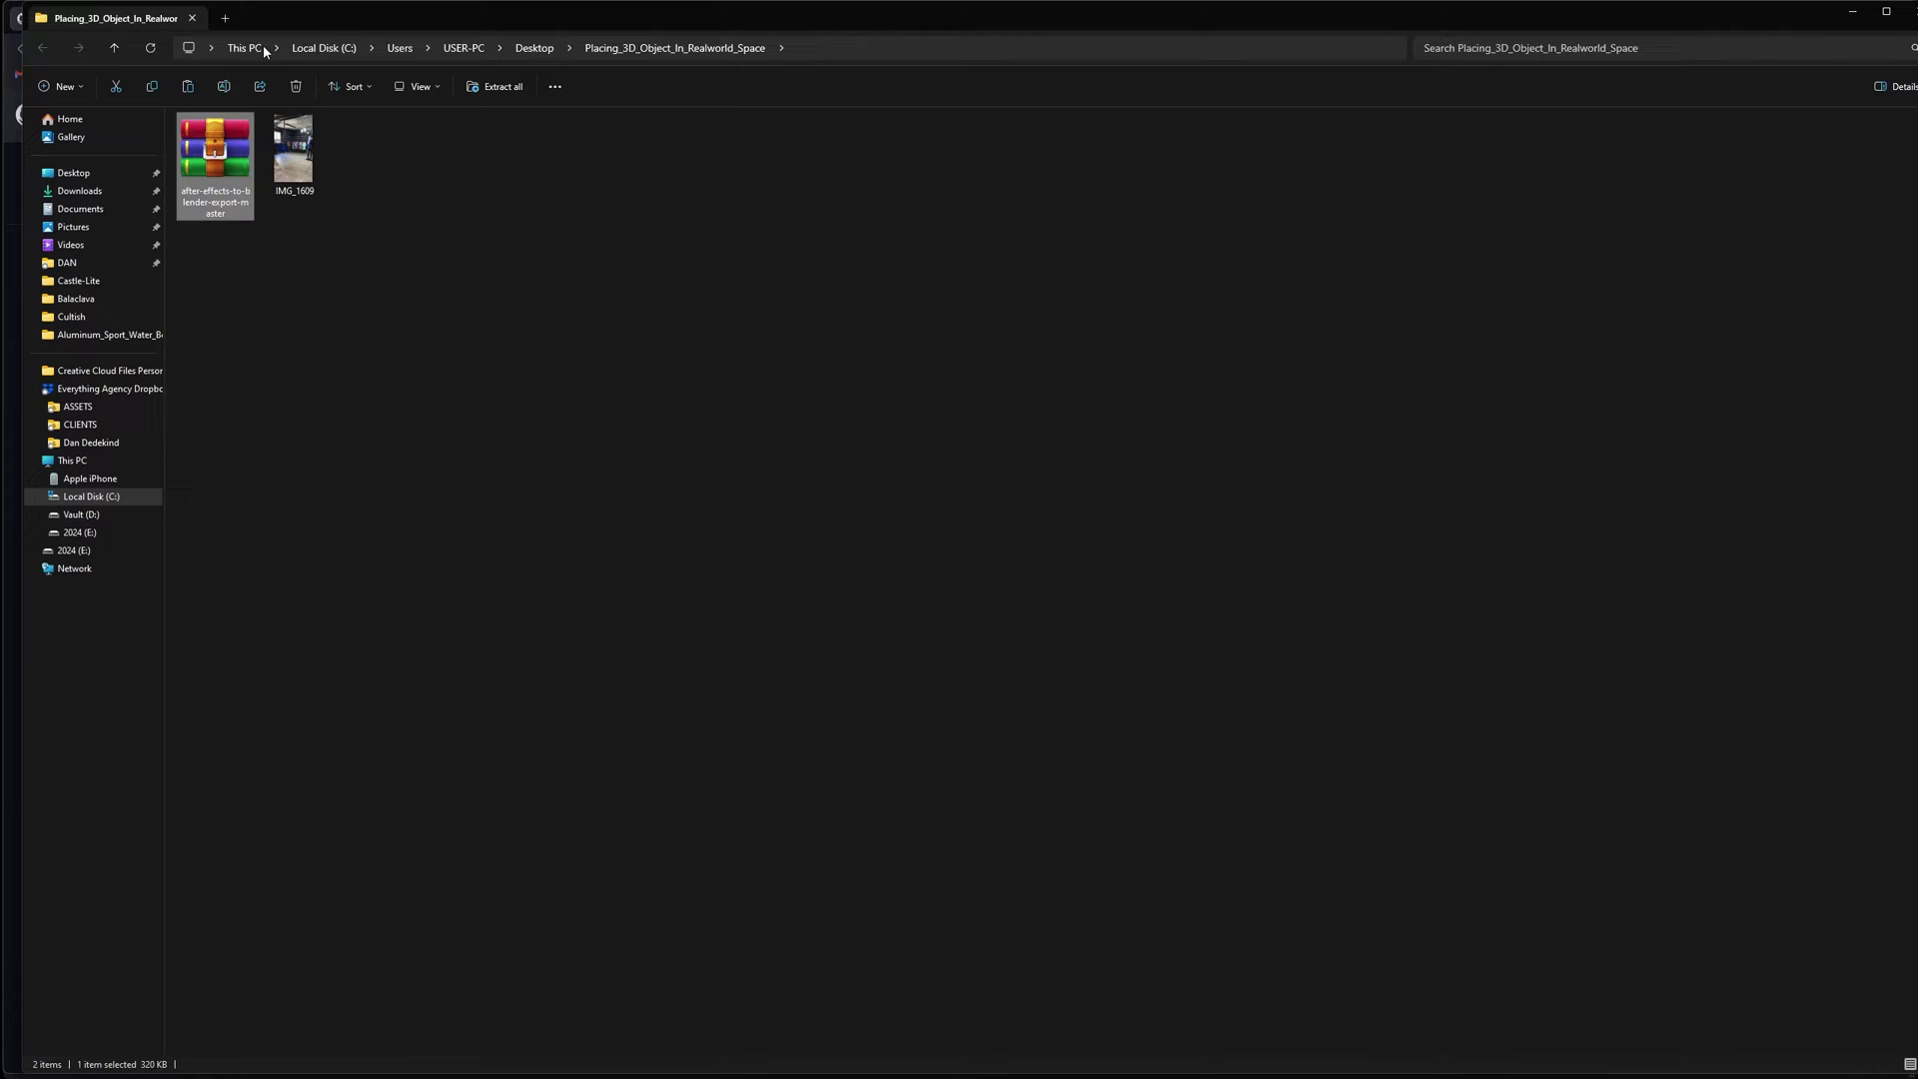
click(496, 86)
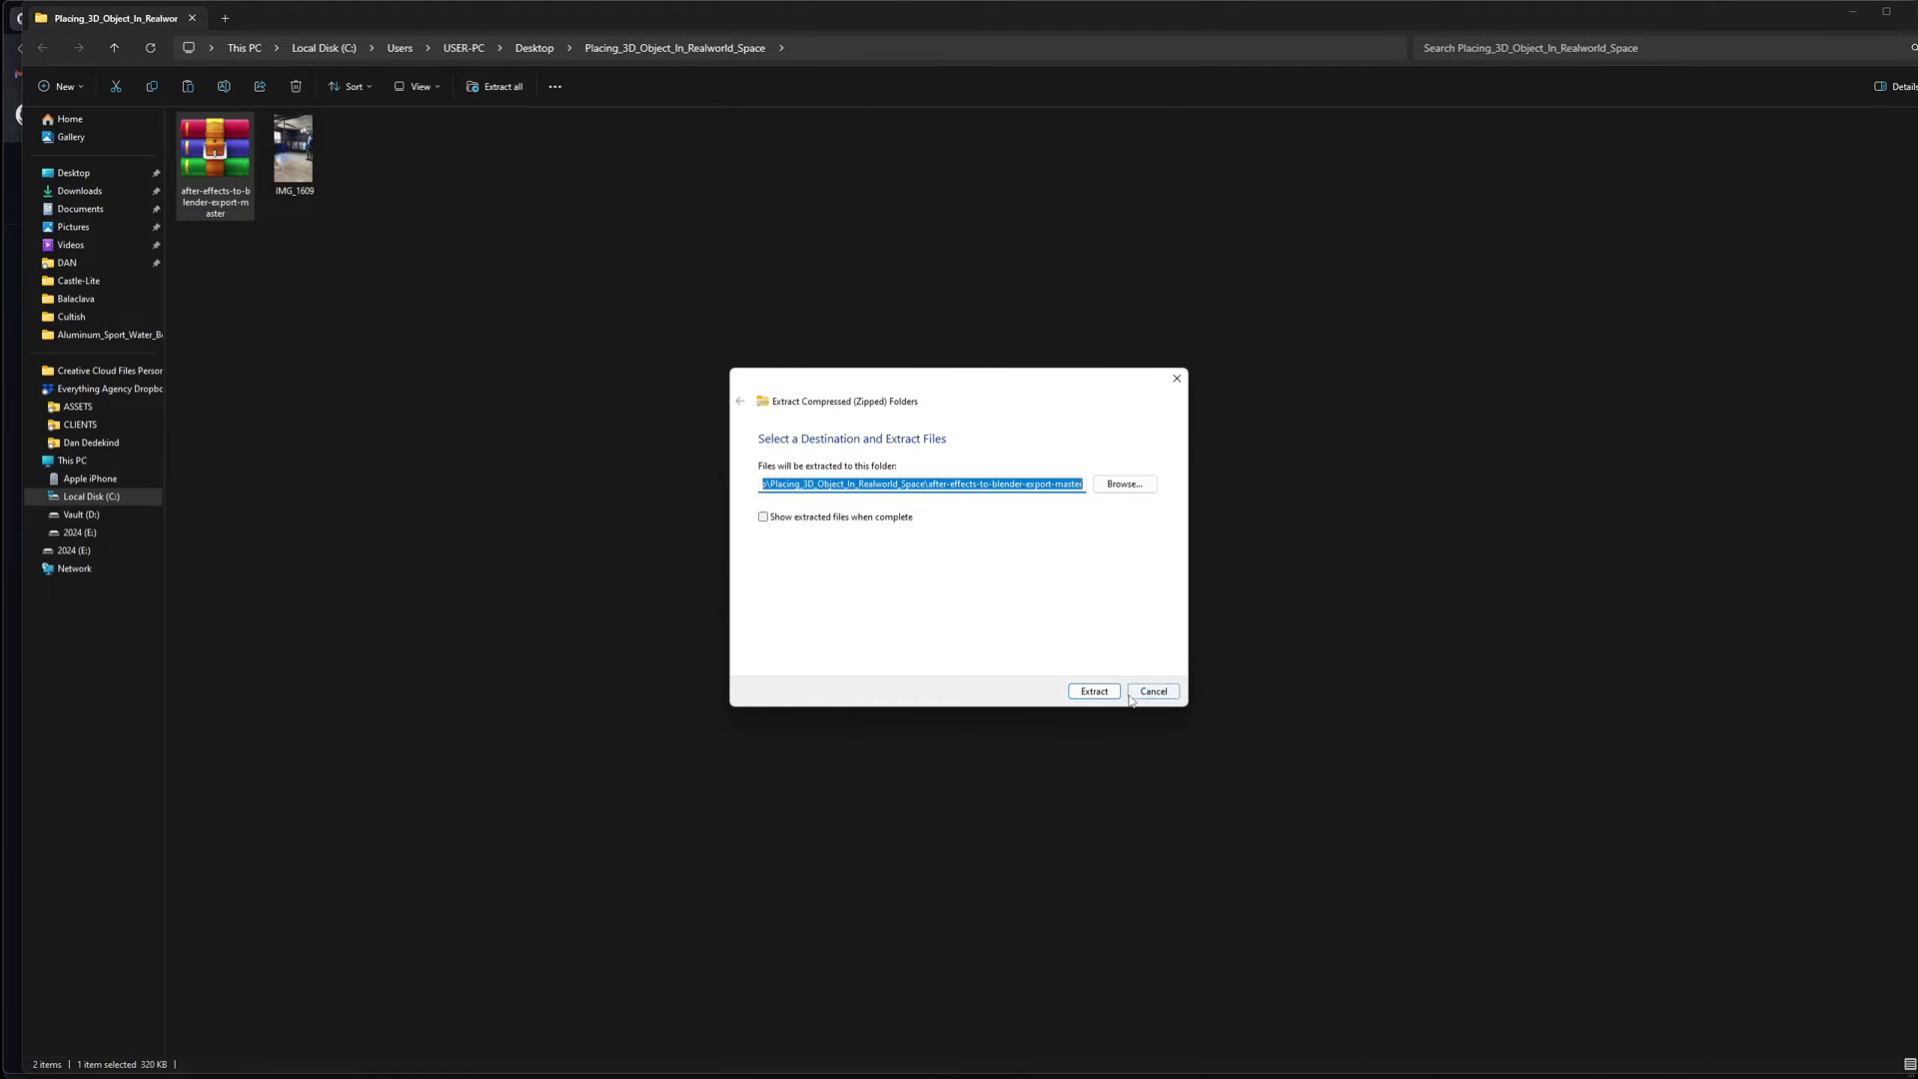
key(Delete)
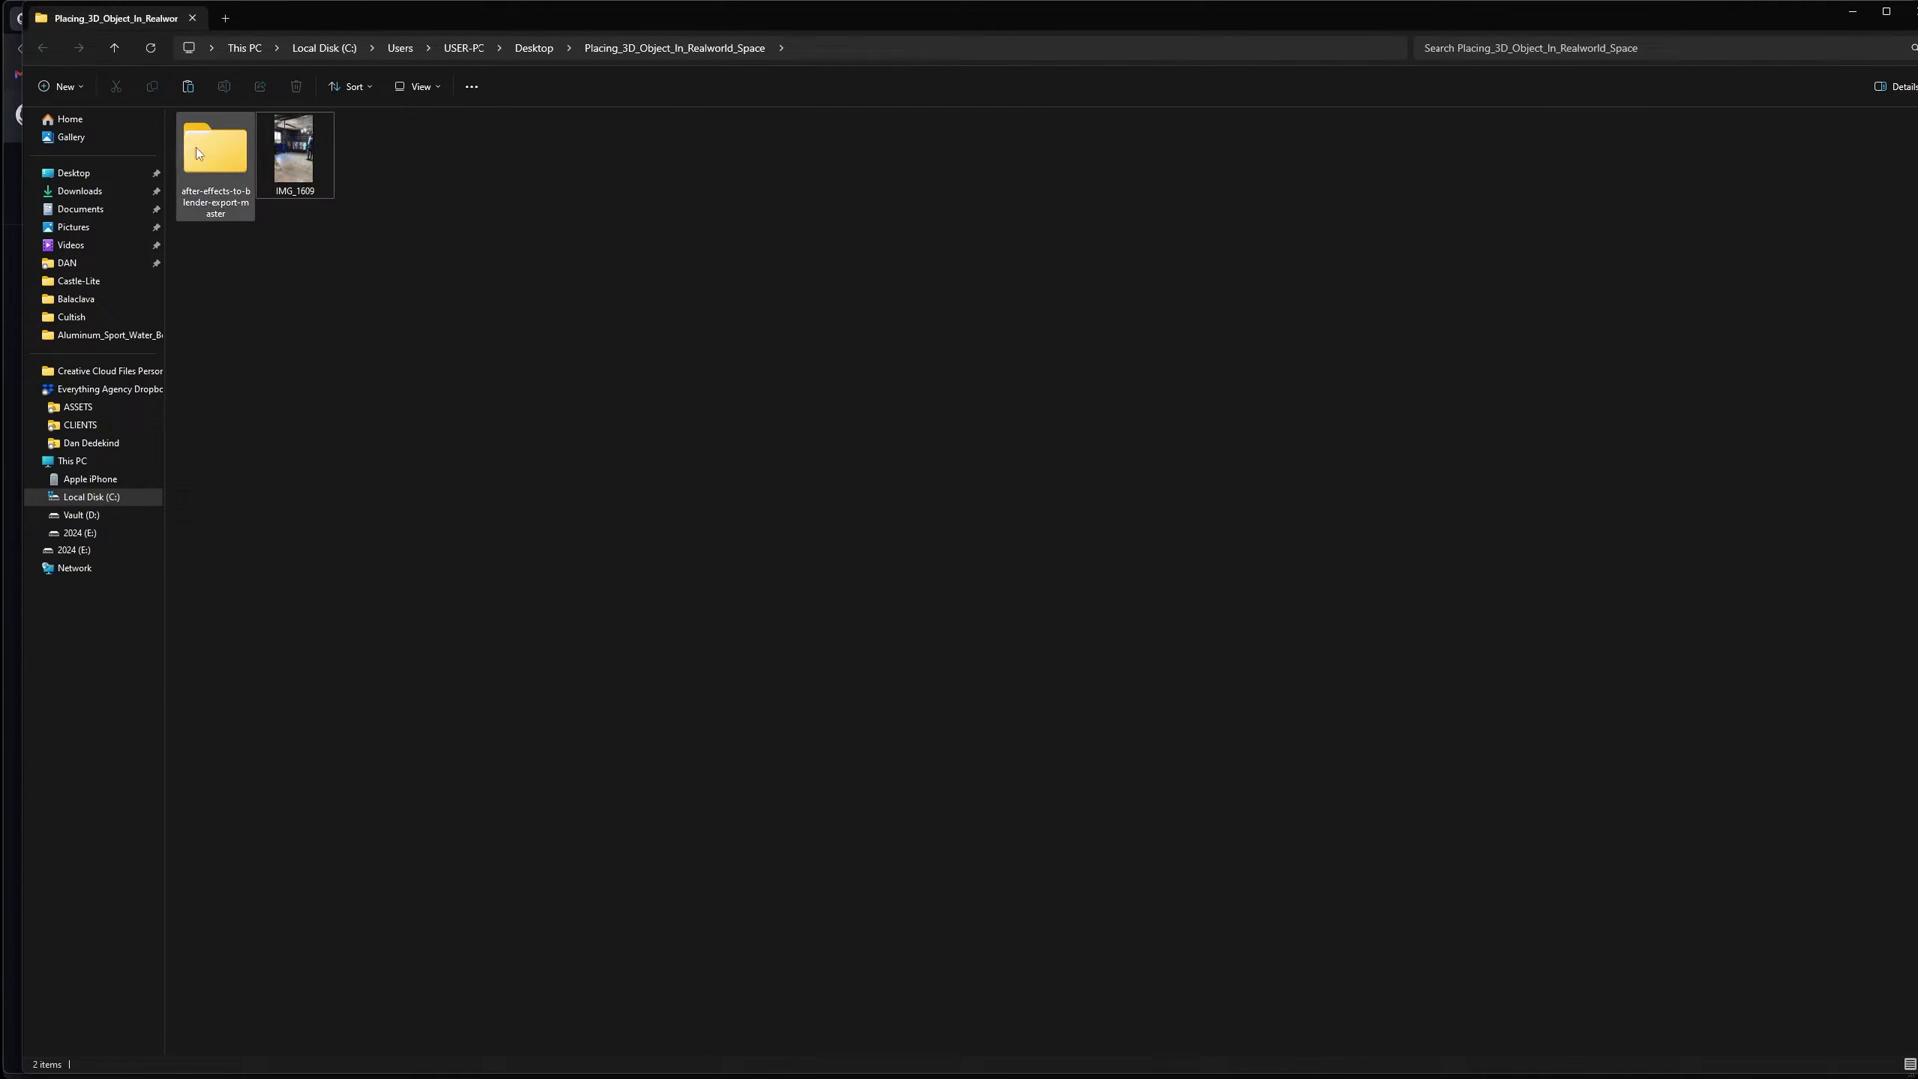
Open the nested after-effects-to-blender-export-master folder and locate the Export Composition Data to JSON and import-comp-to-blender files
double_click(196, 146)
double_click(258, 141)
click(266, 250)
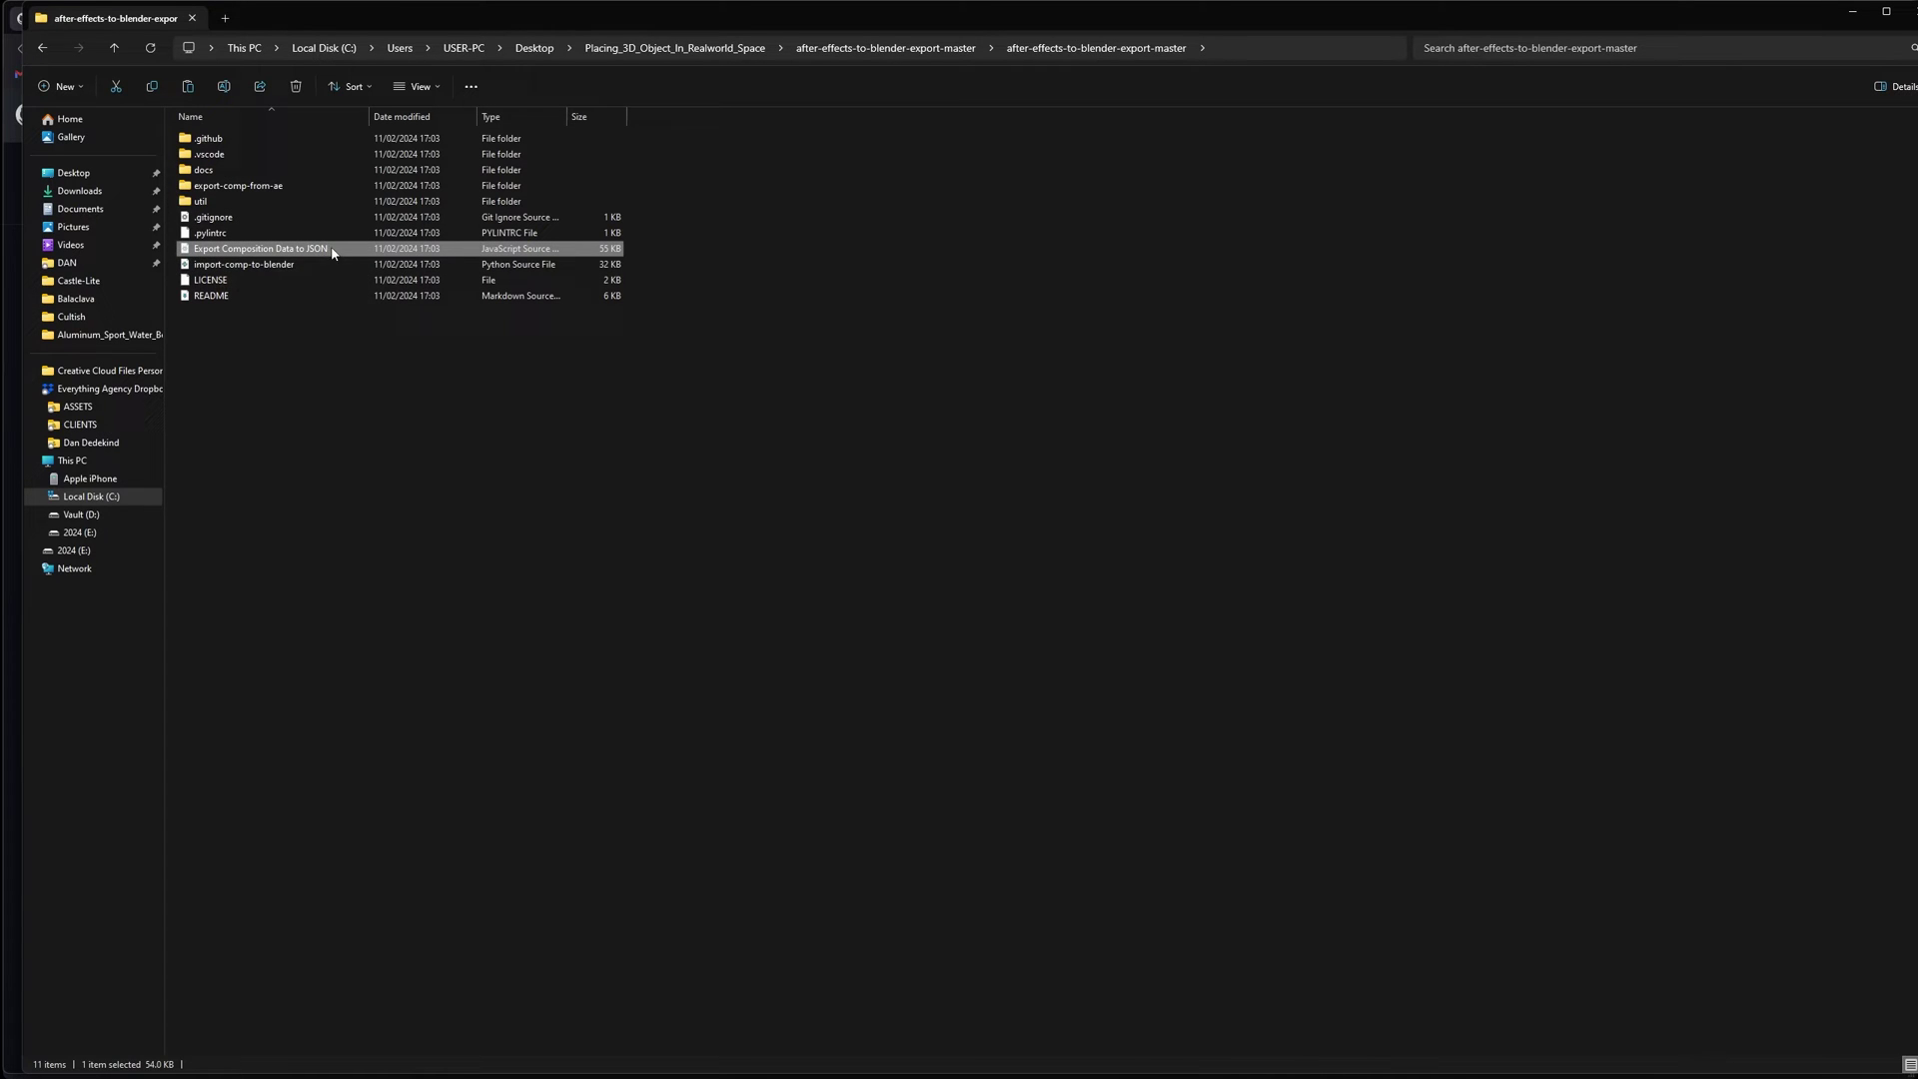
click(289, 266)
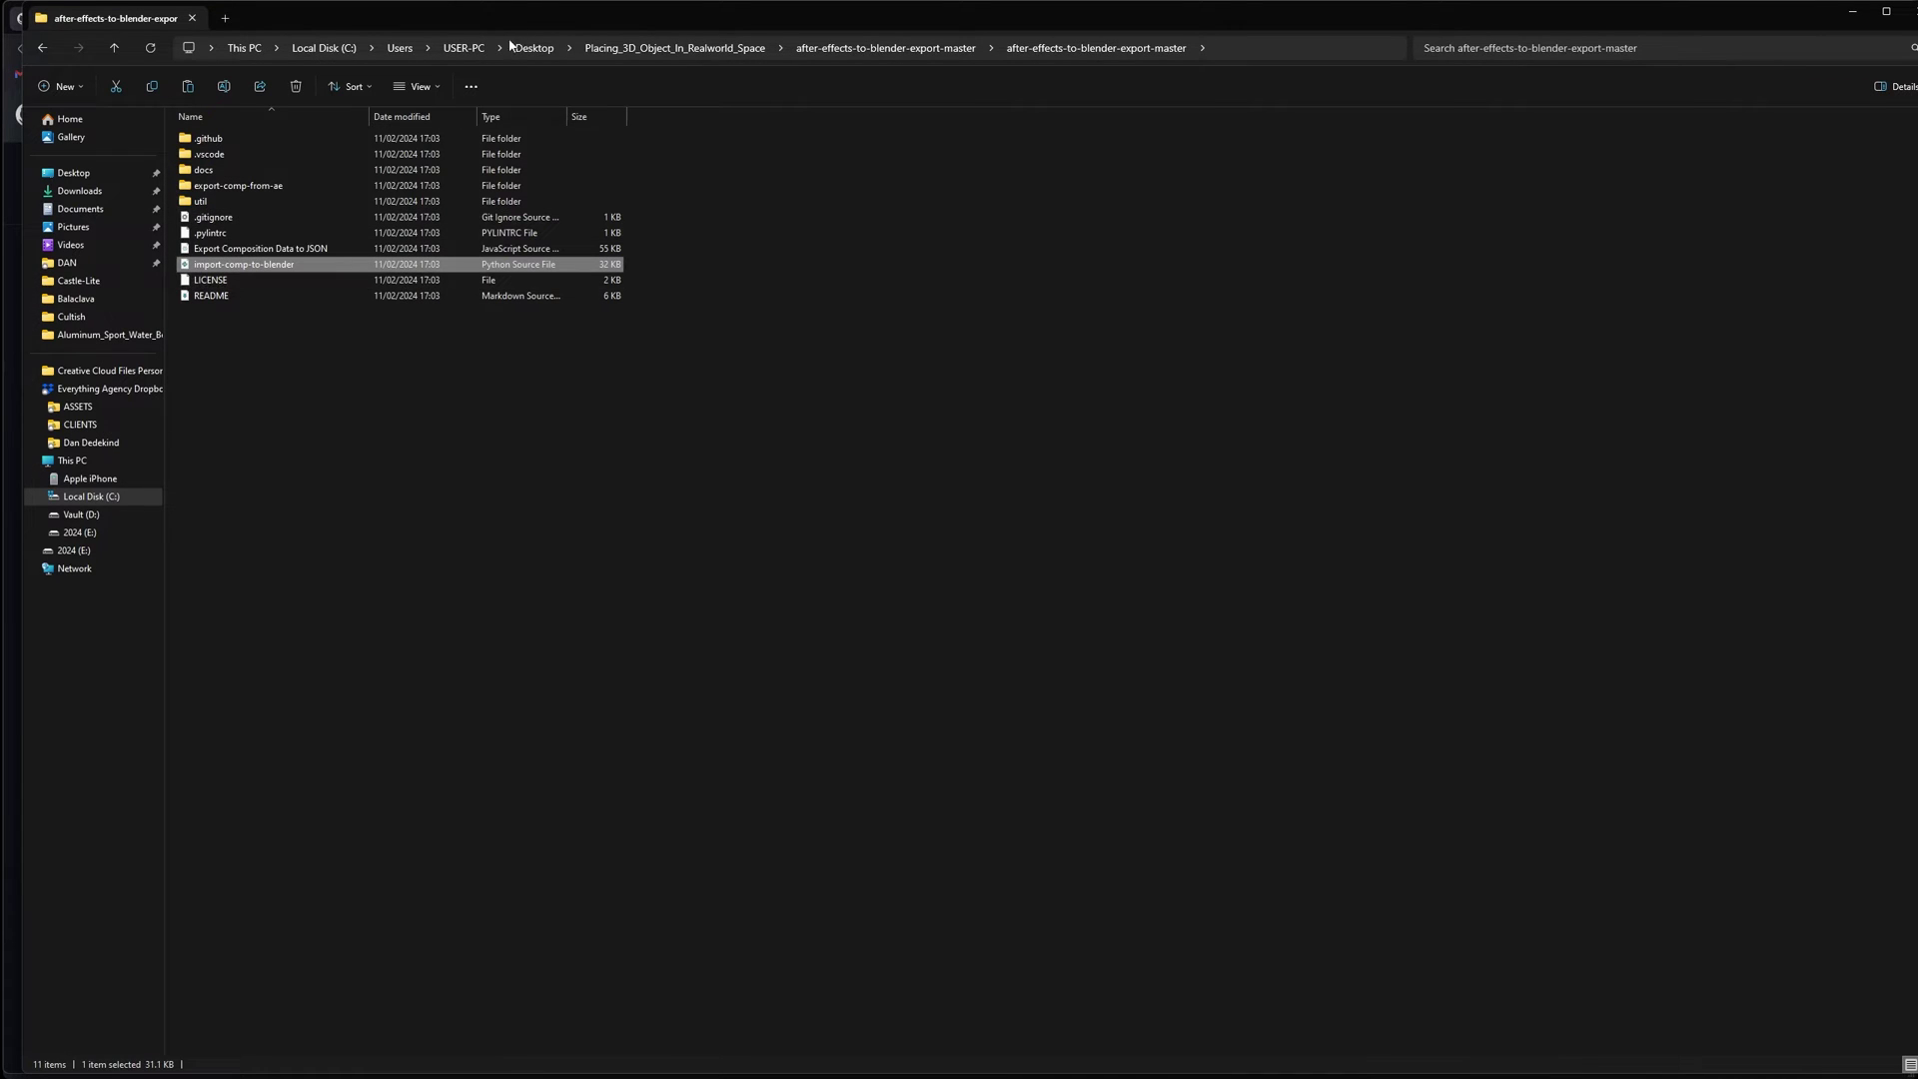
drag(518, 20, 499, 20)
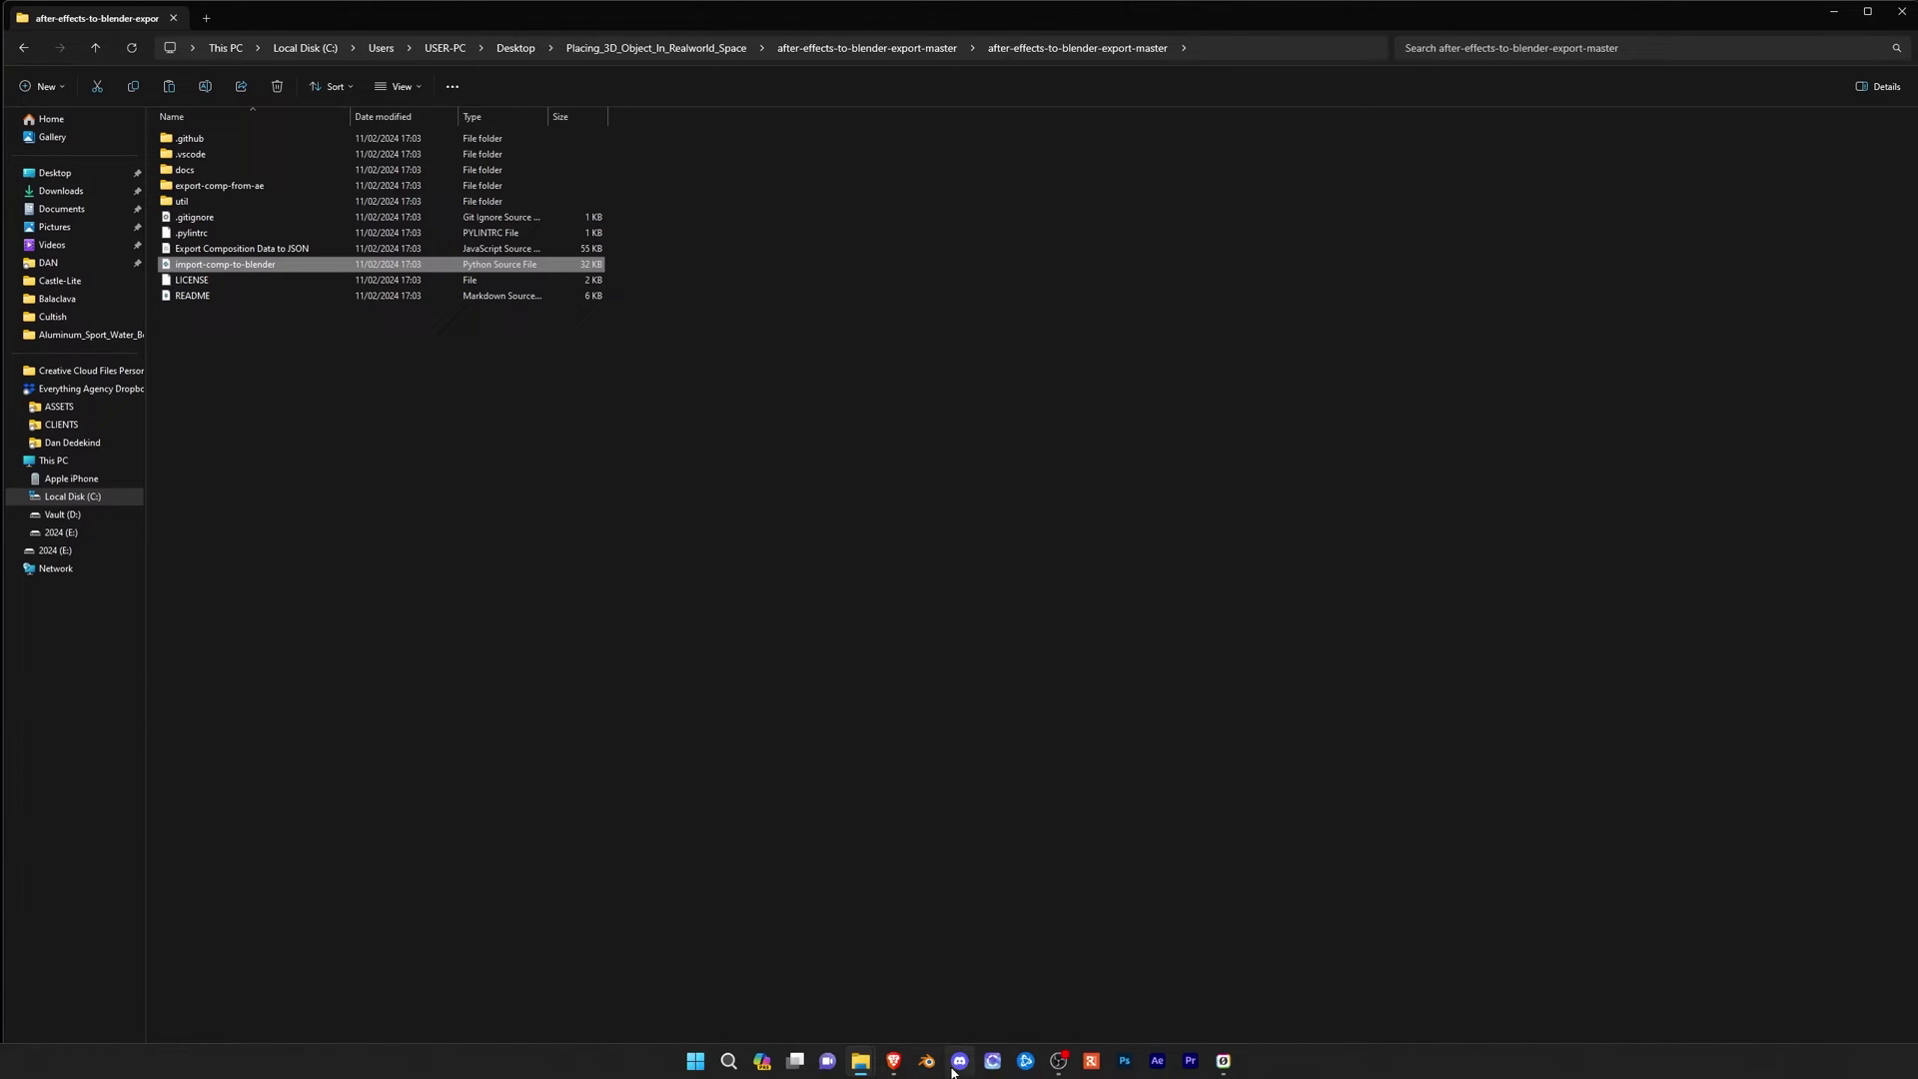
Switch to After Effects, start installing a script file and browse to the nested after-effects-to-blender-export-master folder in Placing_3D_Object_In_Realworld_Space
click(1154, 1060)
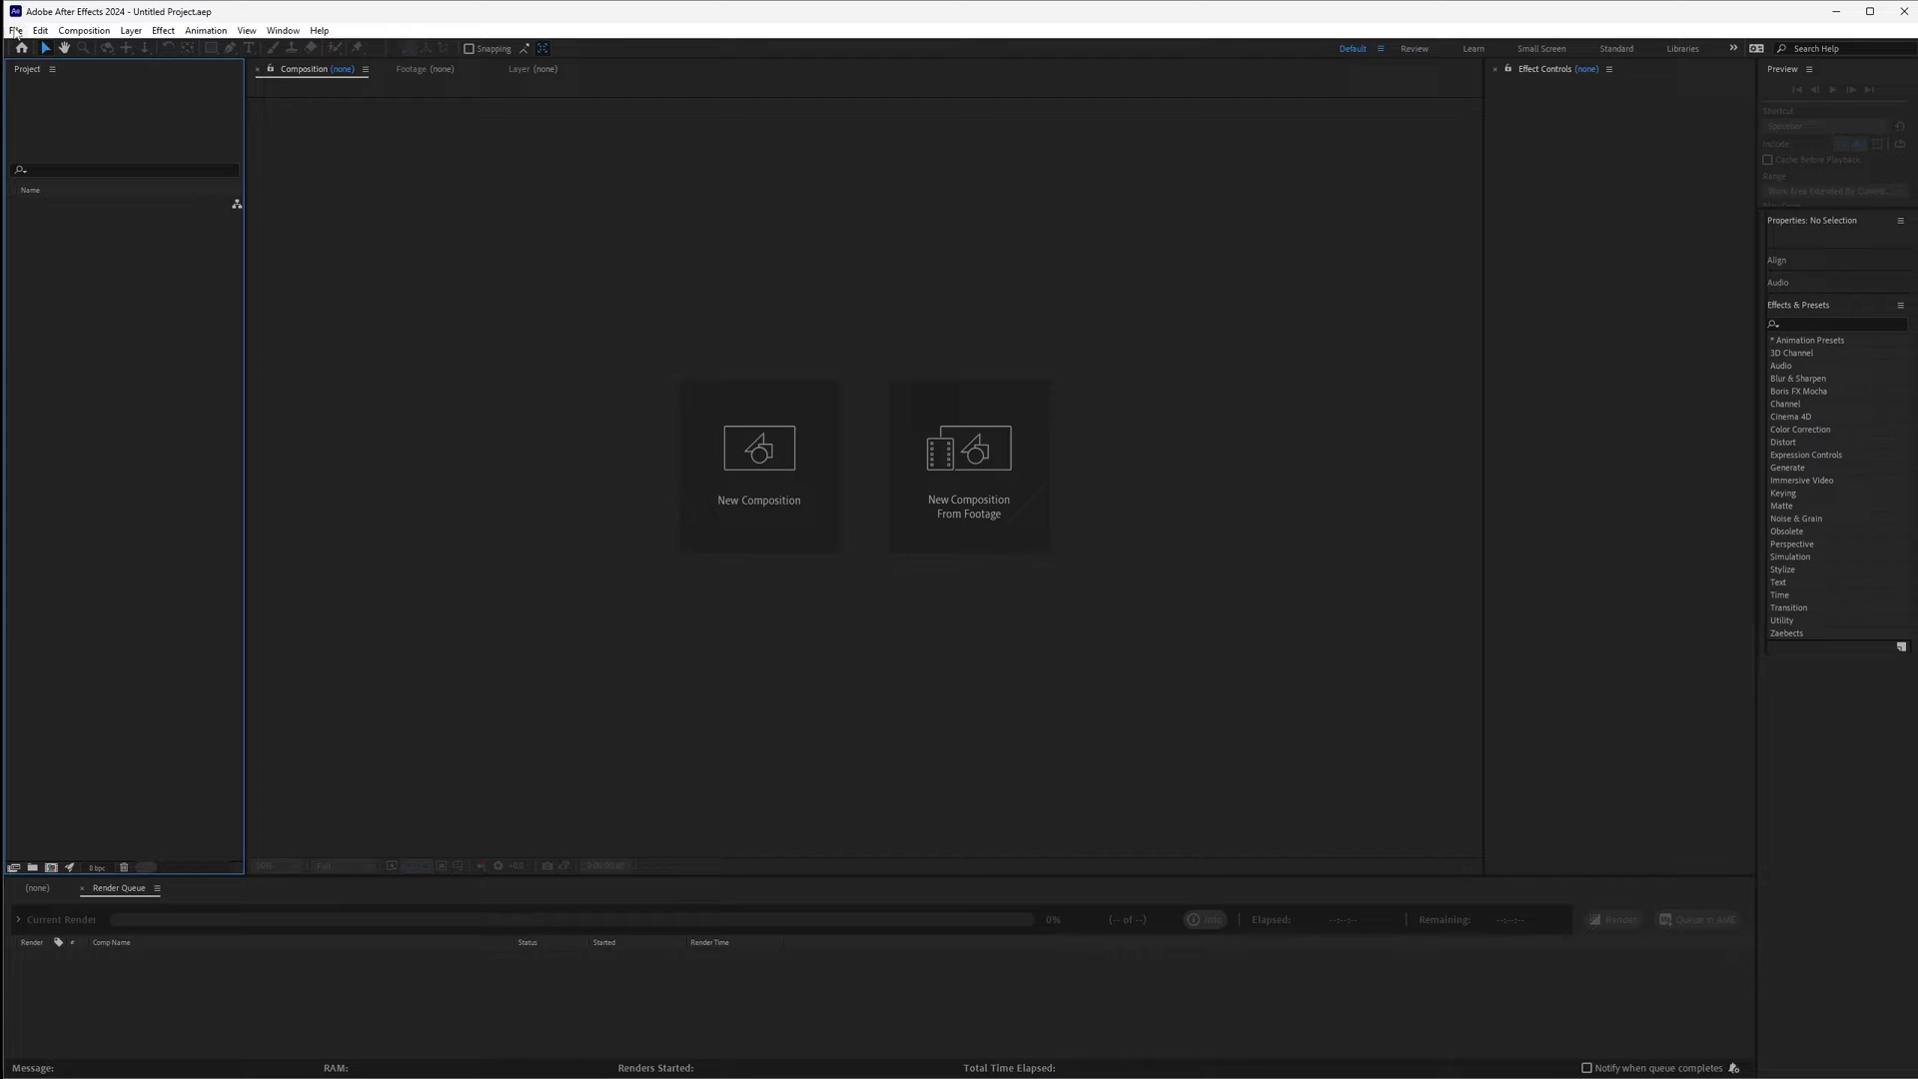
click(15, 31)
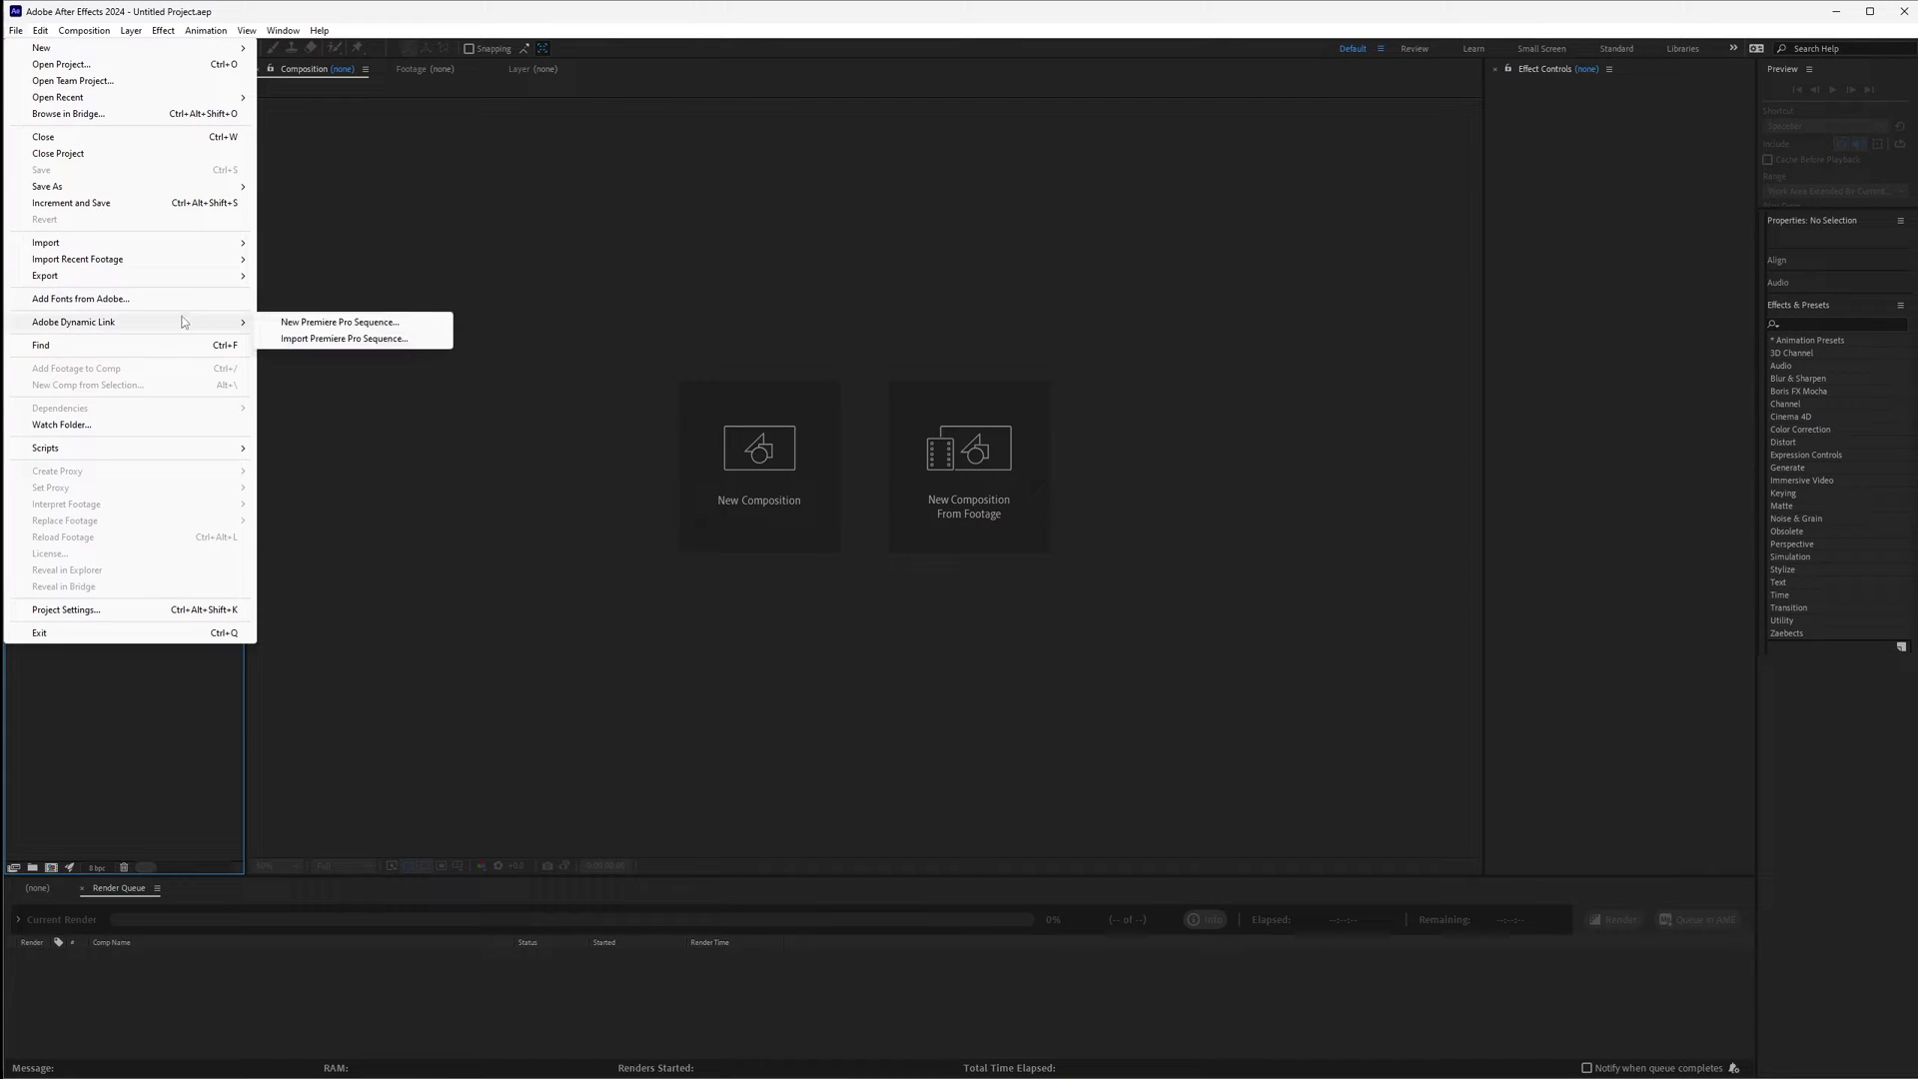
mouse_move(204, 444)
click(350, 467)
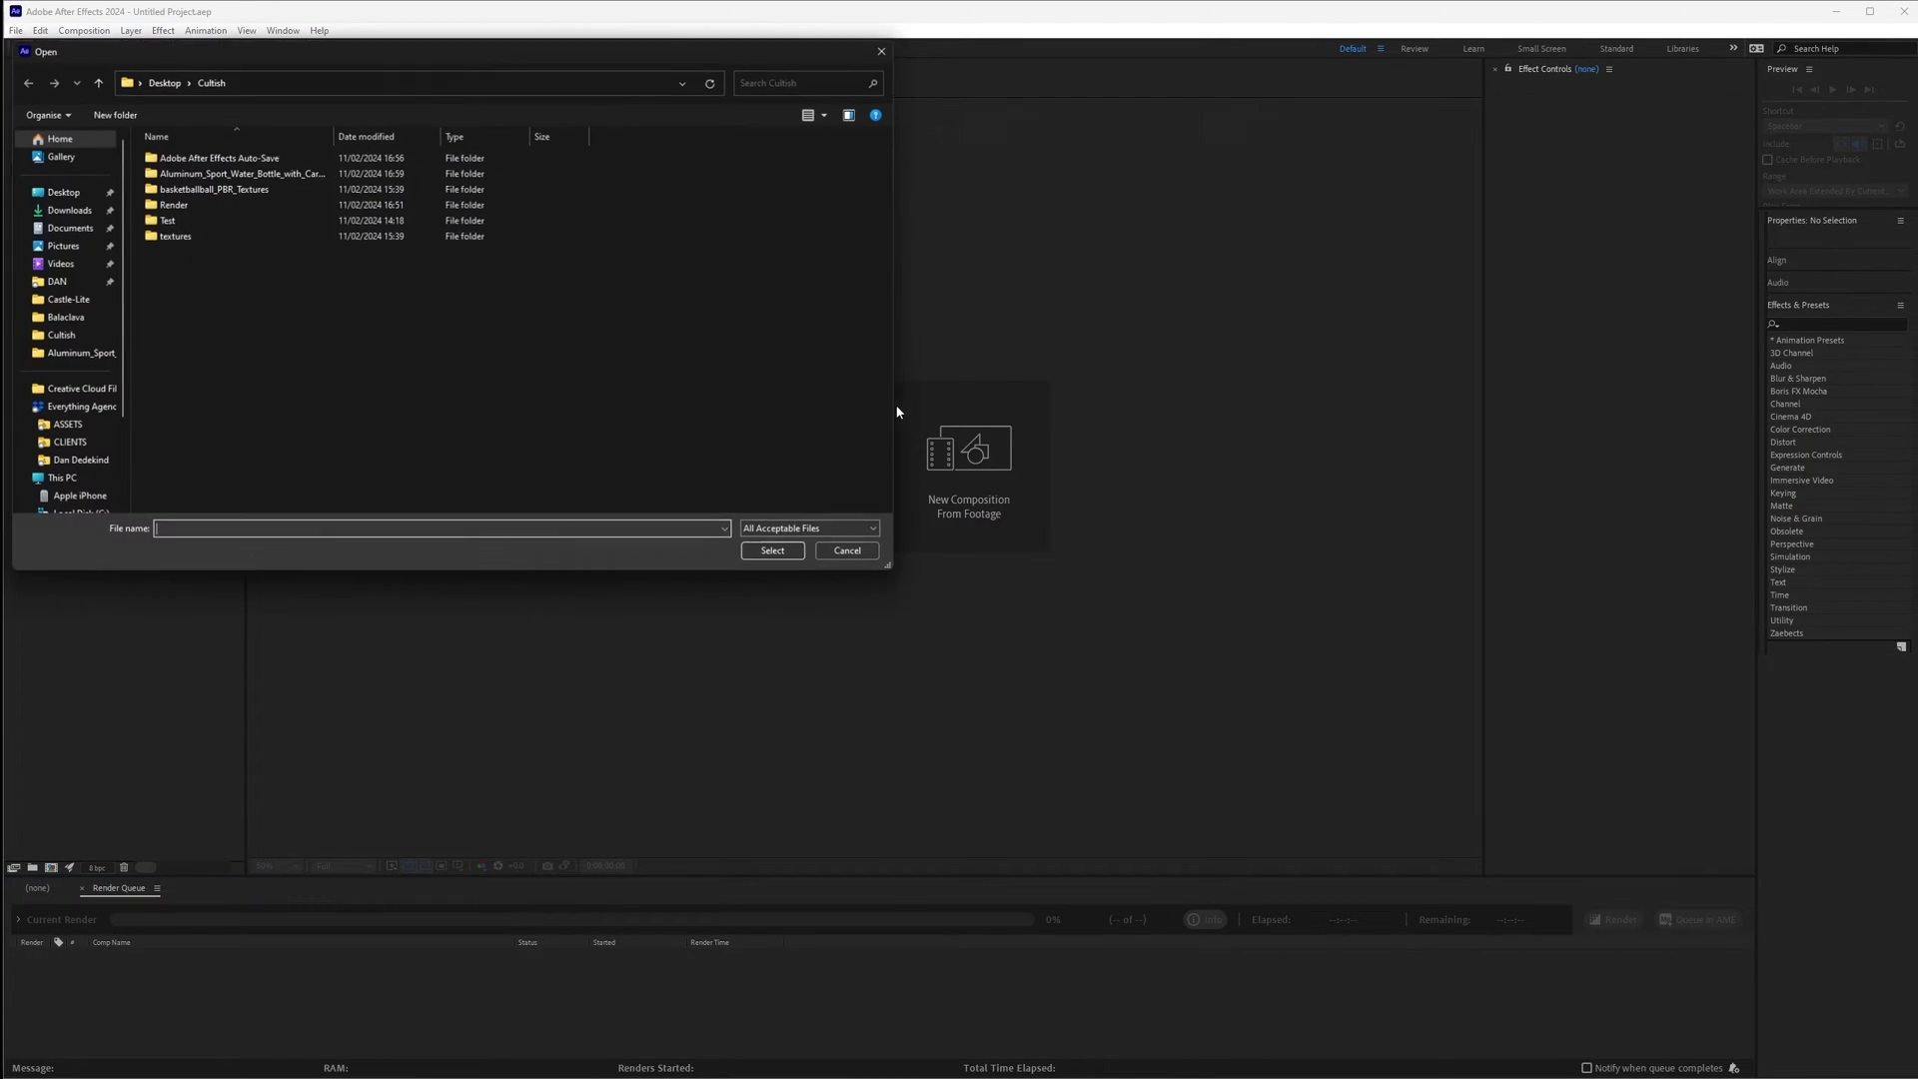
click(60, 192)
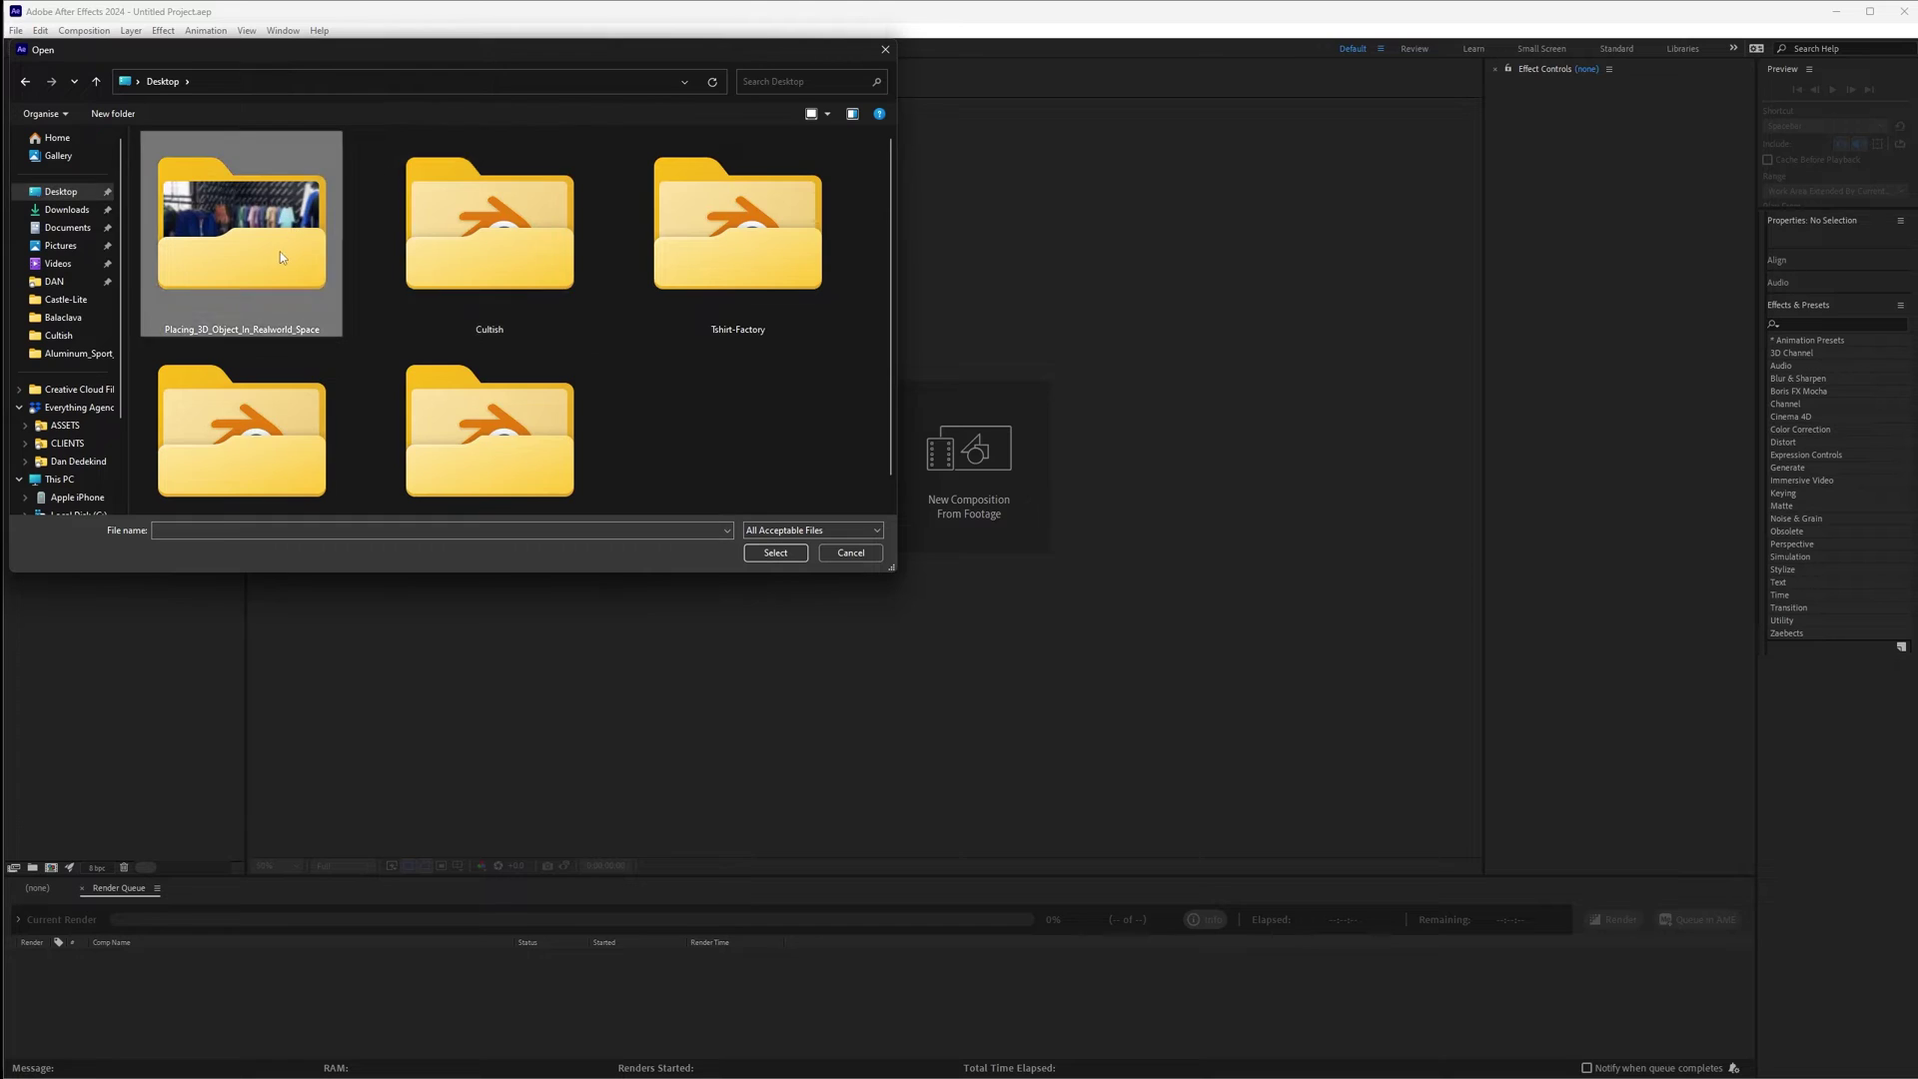
double_click(279, 250)
double_click(246, 160)
double_click(247, 158)
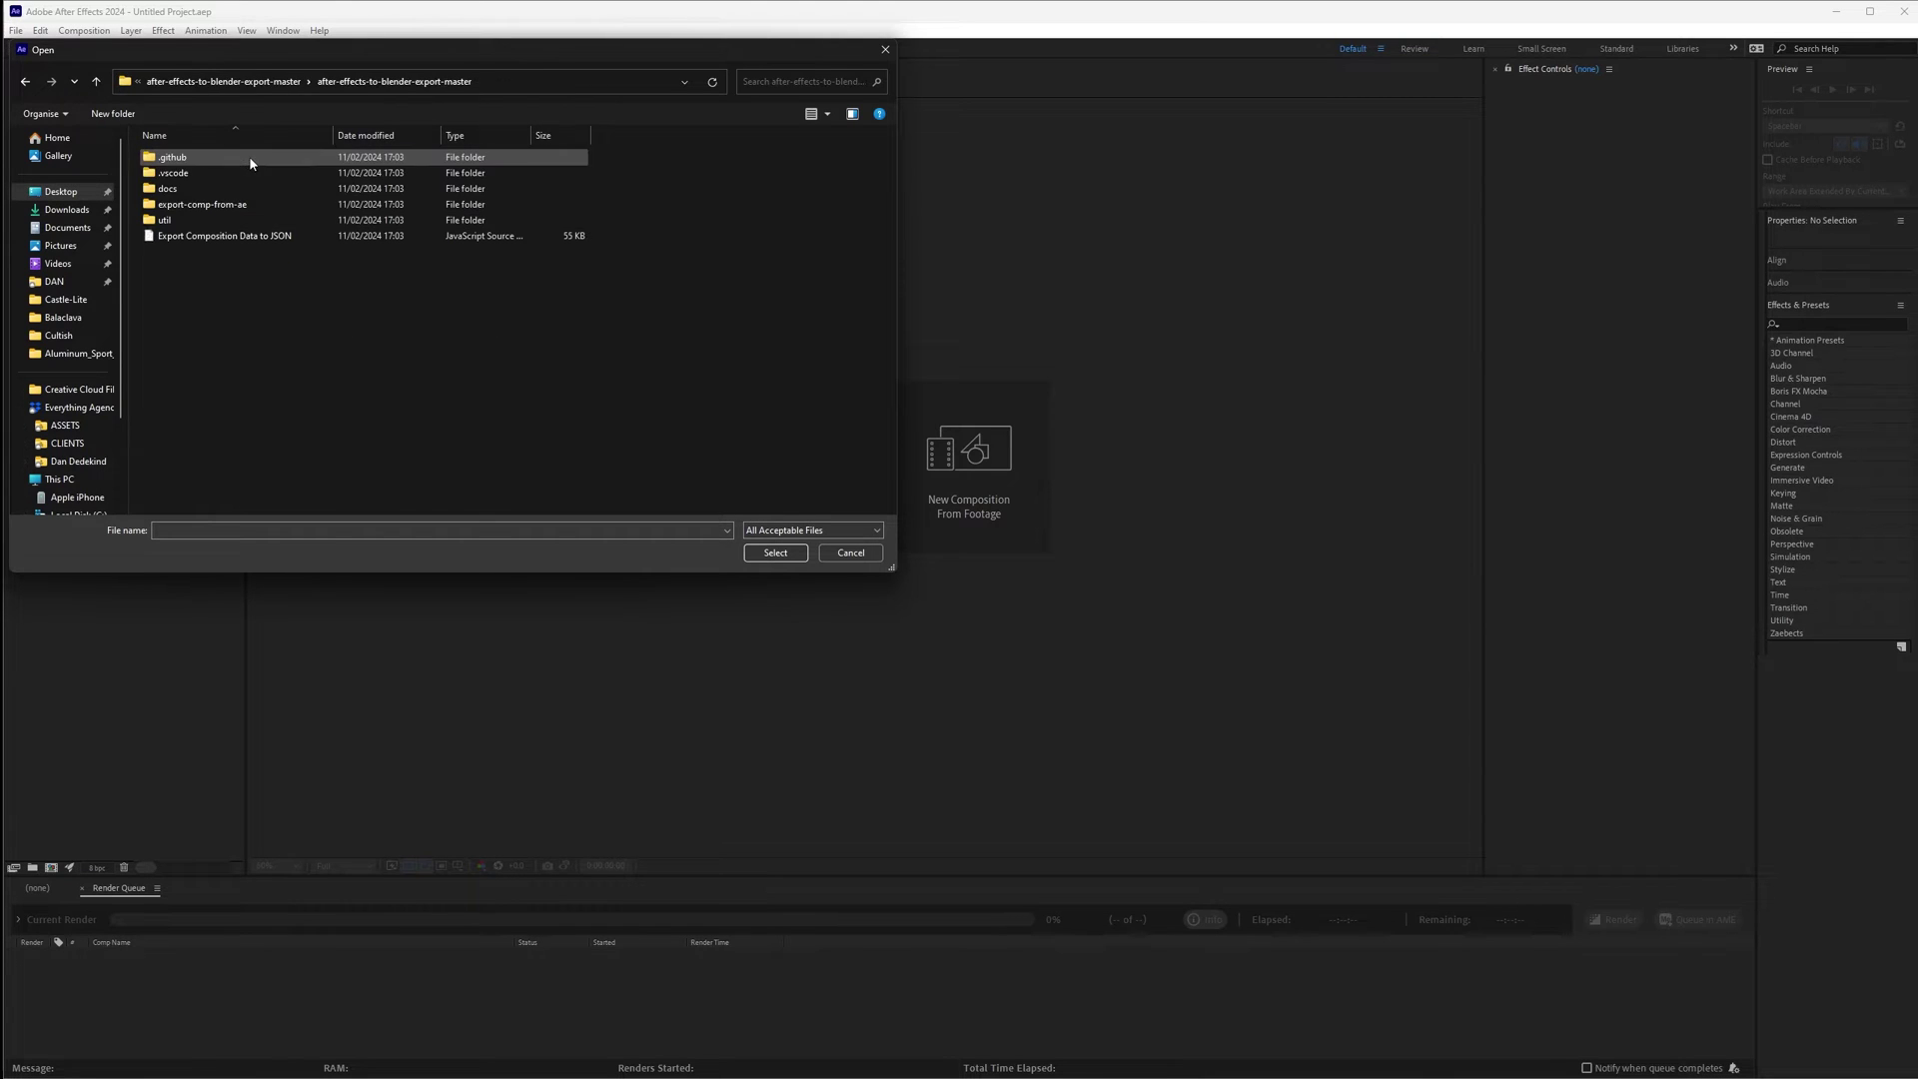
Install the Export Composition Data to JSON script, overwriting the existing copy
click(206, 240)
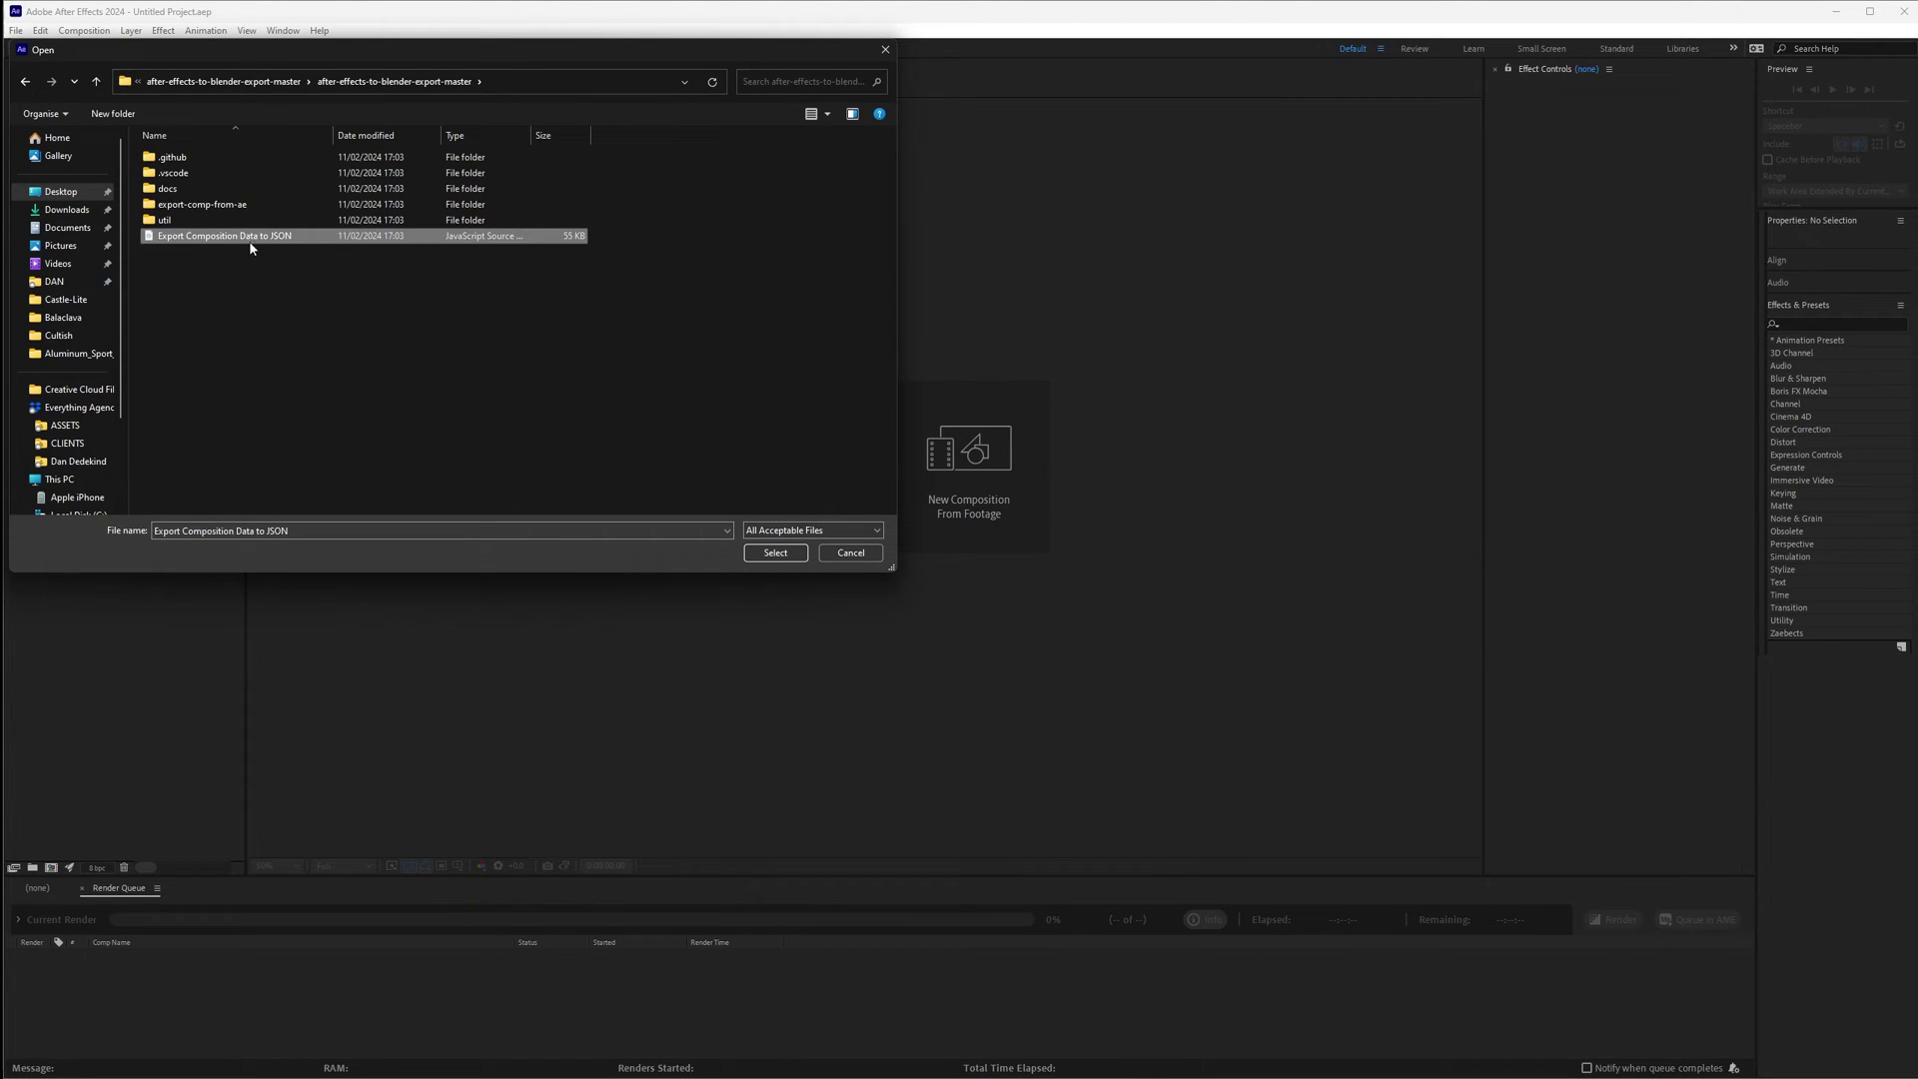
click(785, 555)
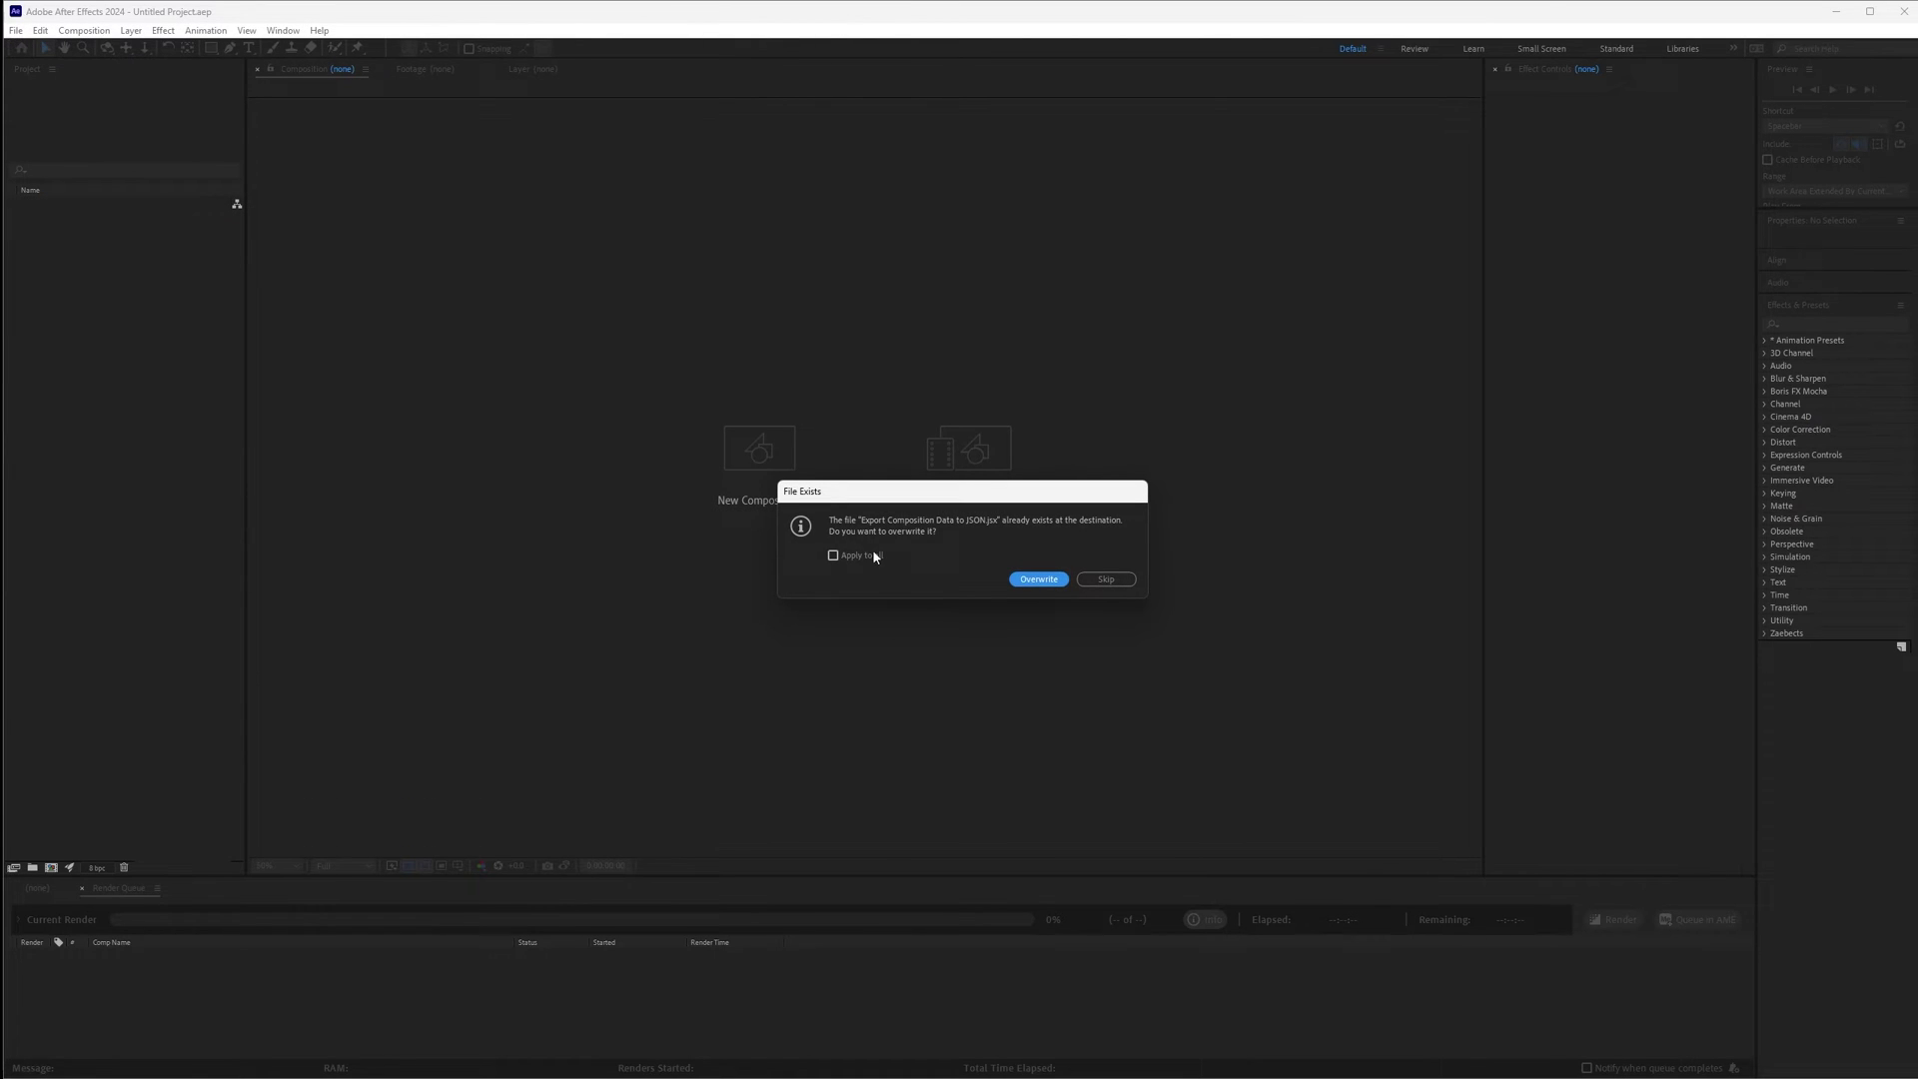
click(835, 553)
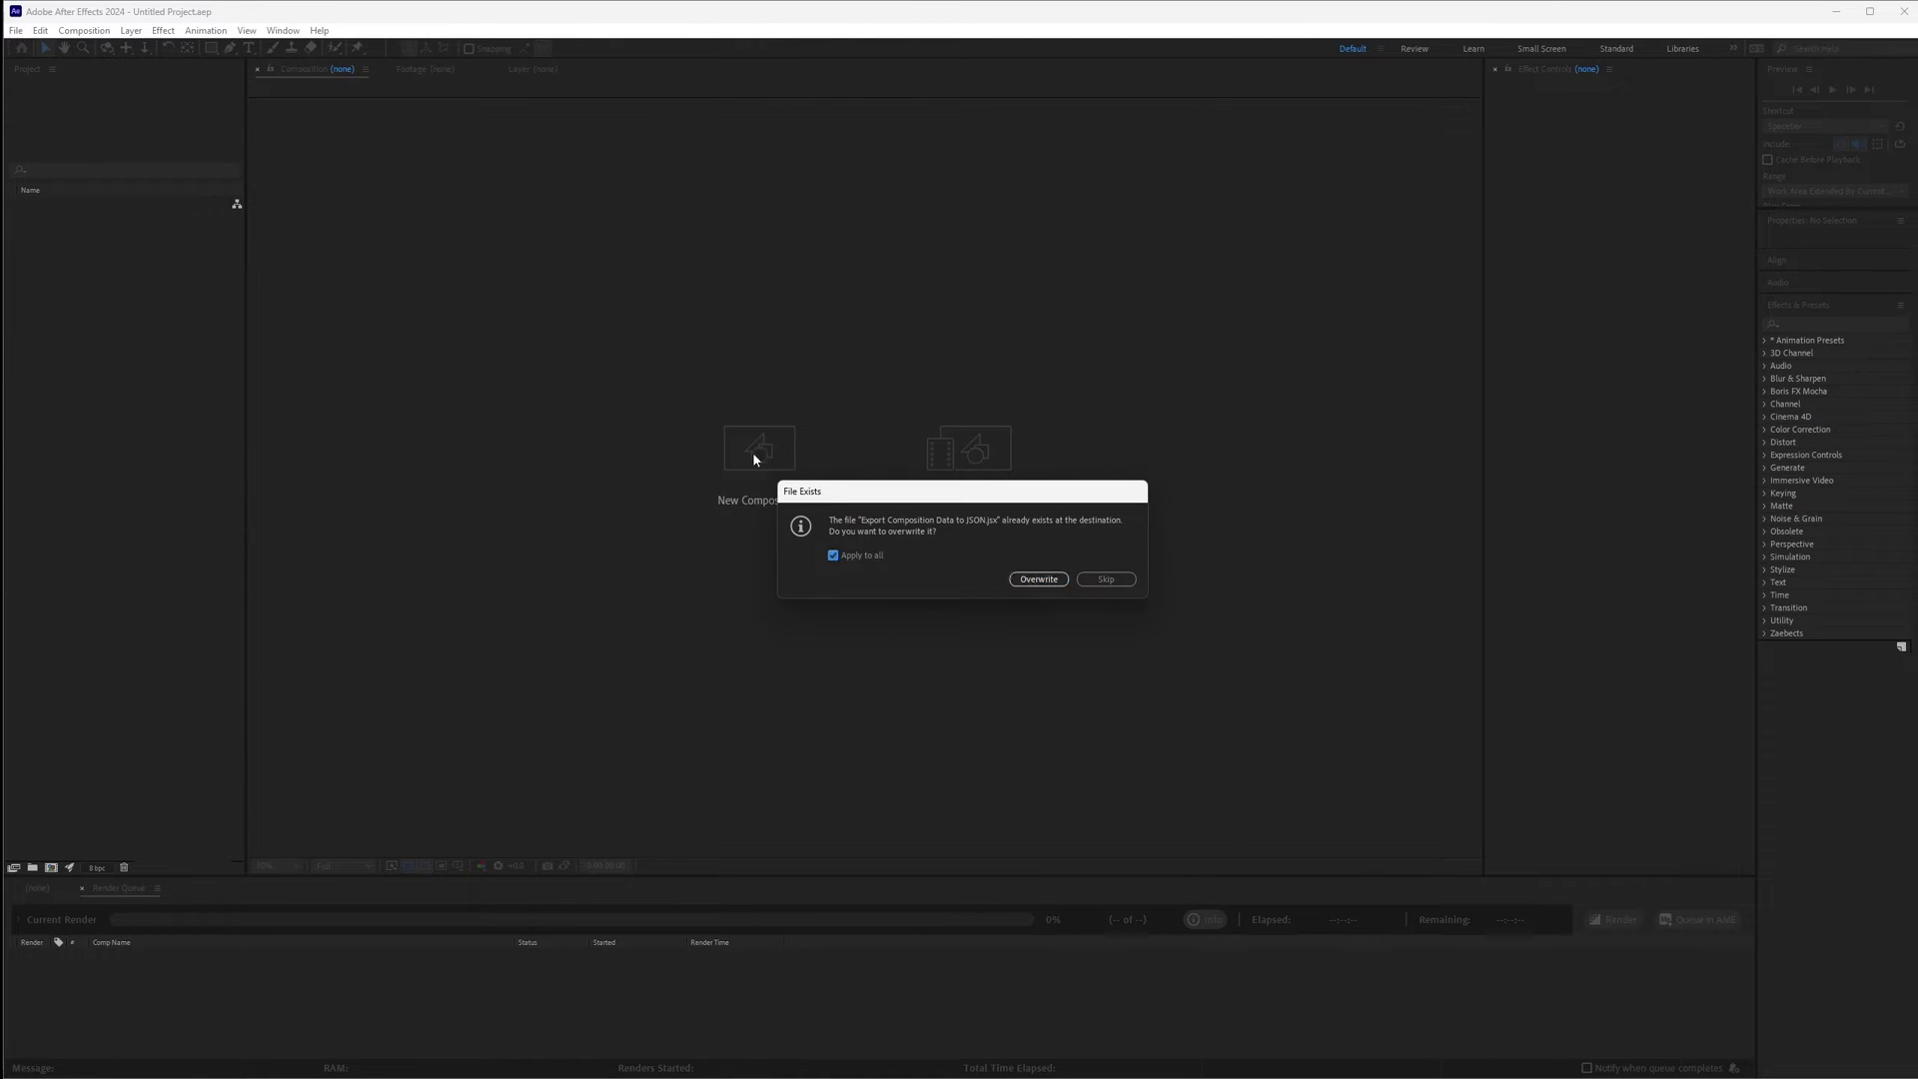
click(1039, 580)
click(1082, 565)
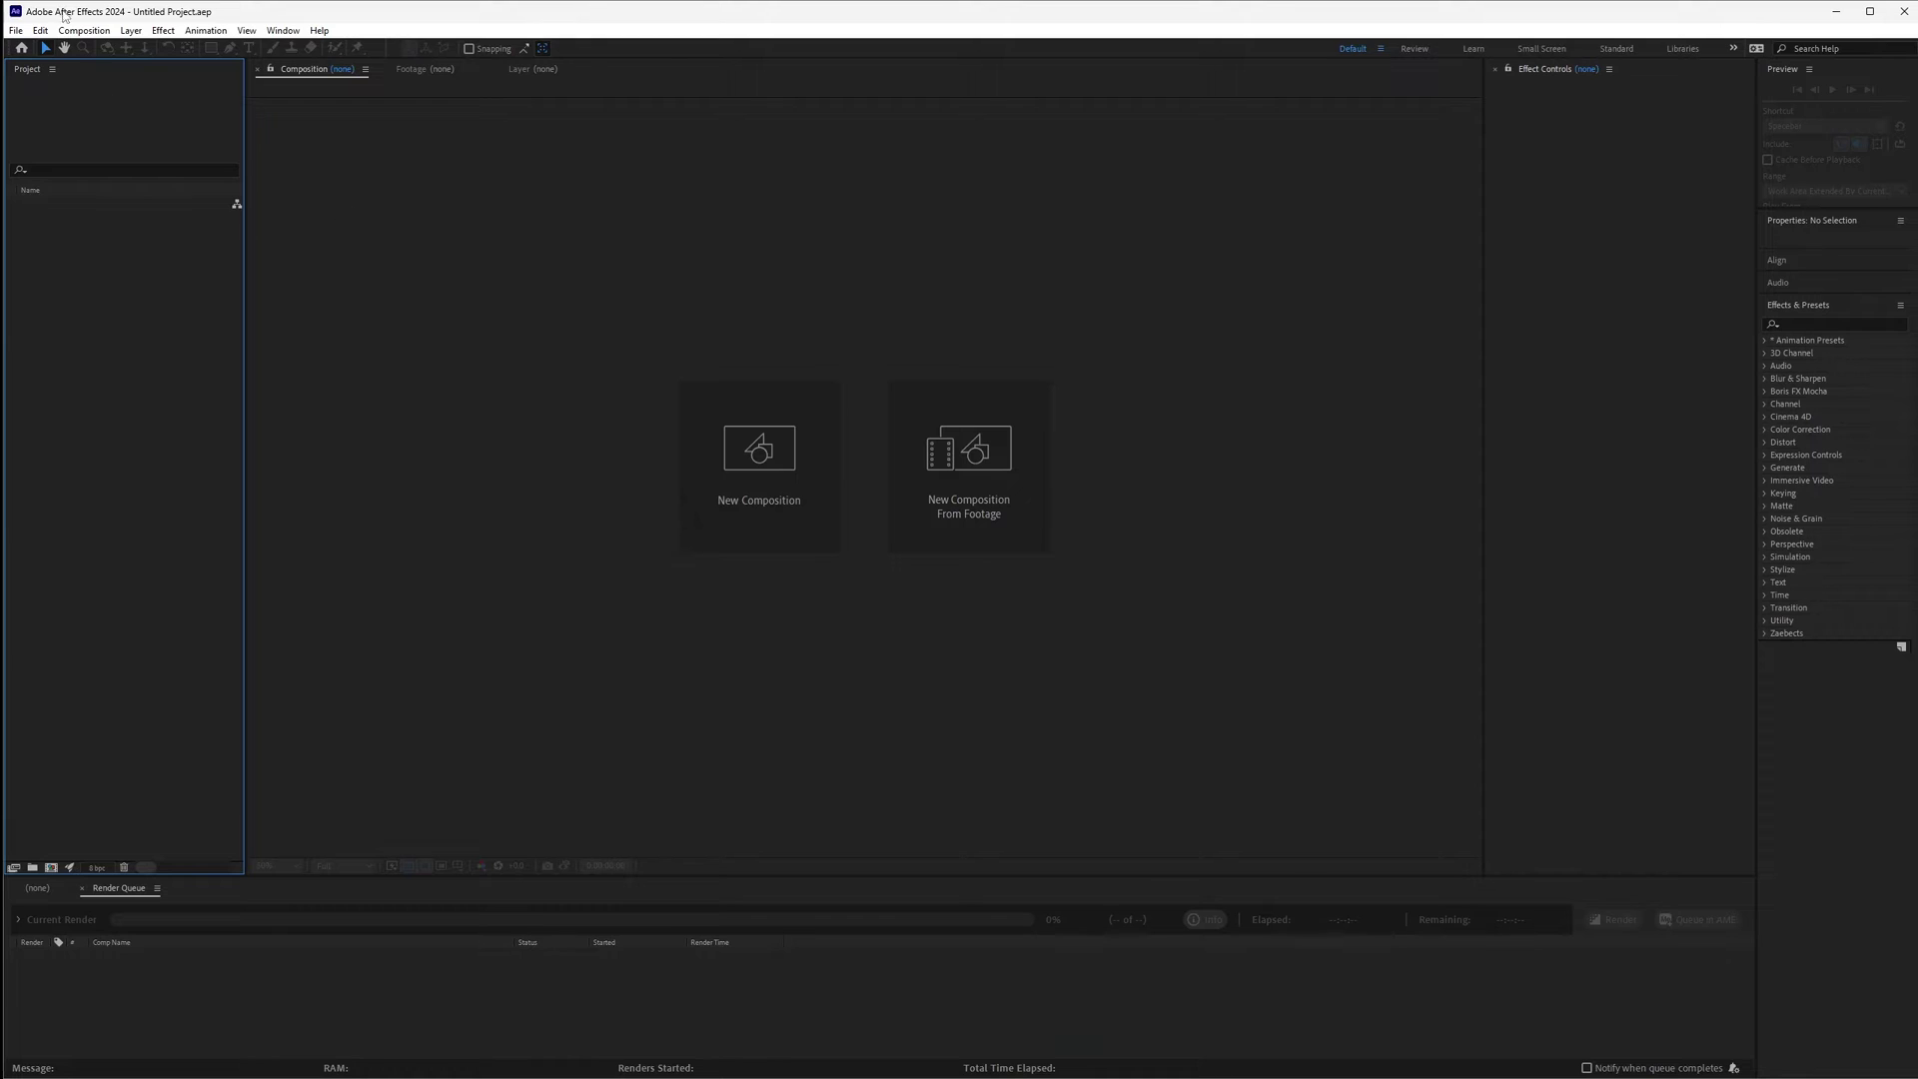
Check that Export Composition Data to JSON.jsx is listed among the available scripts
click(17, 31)
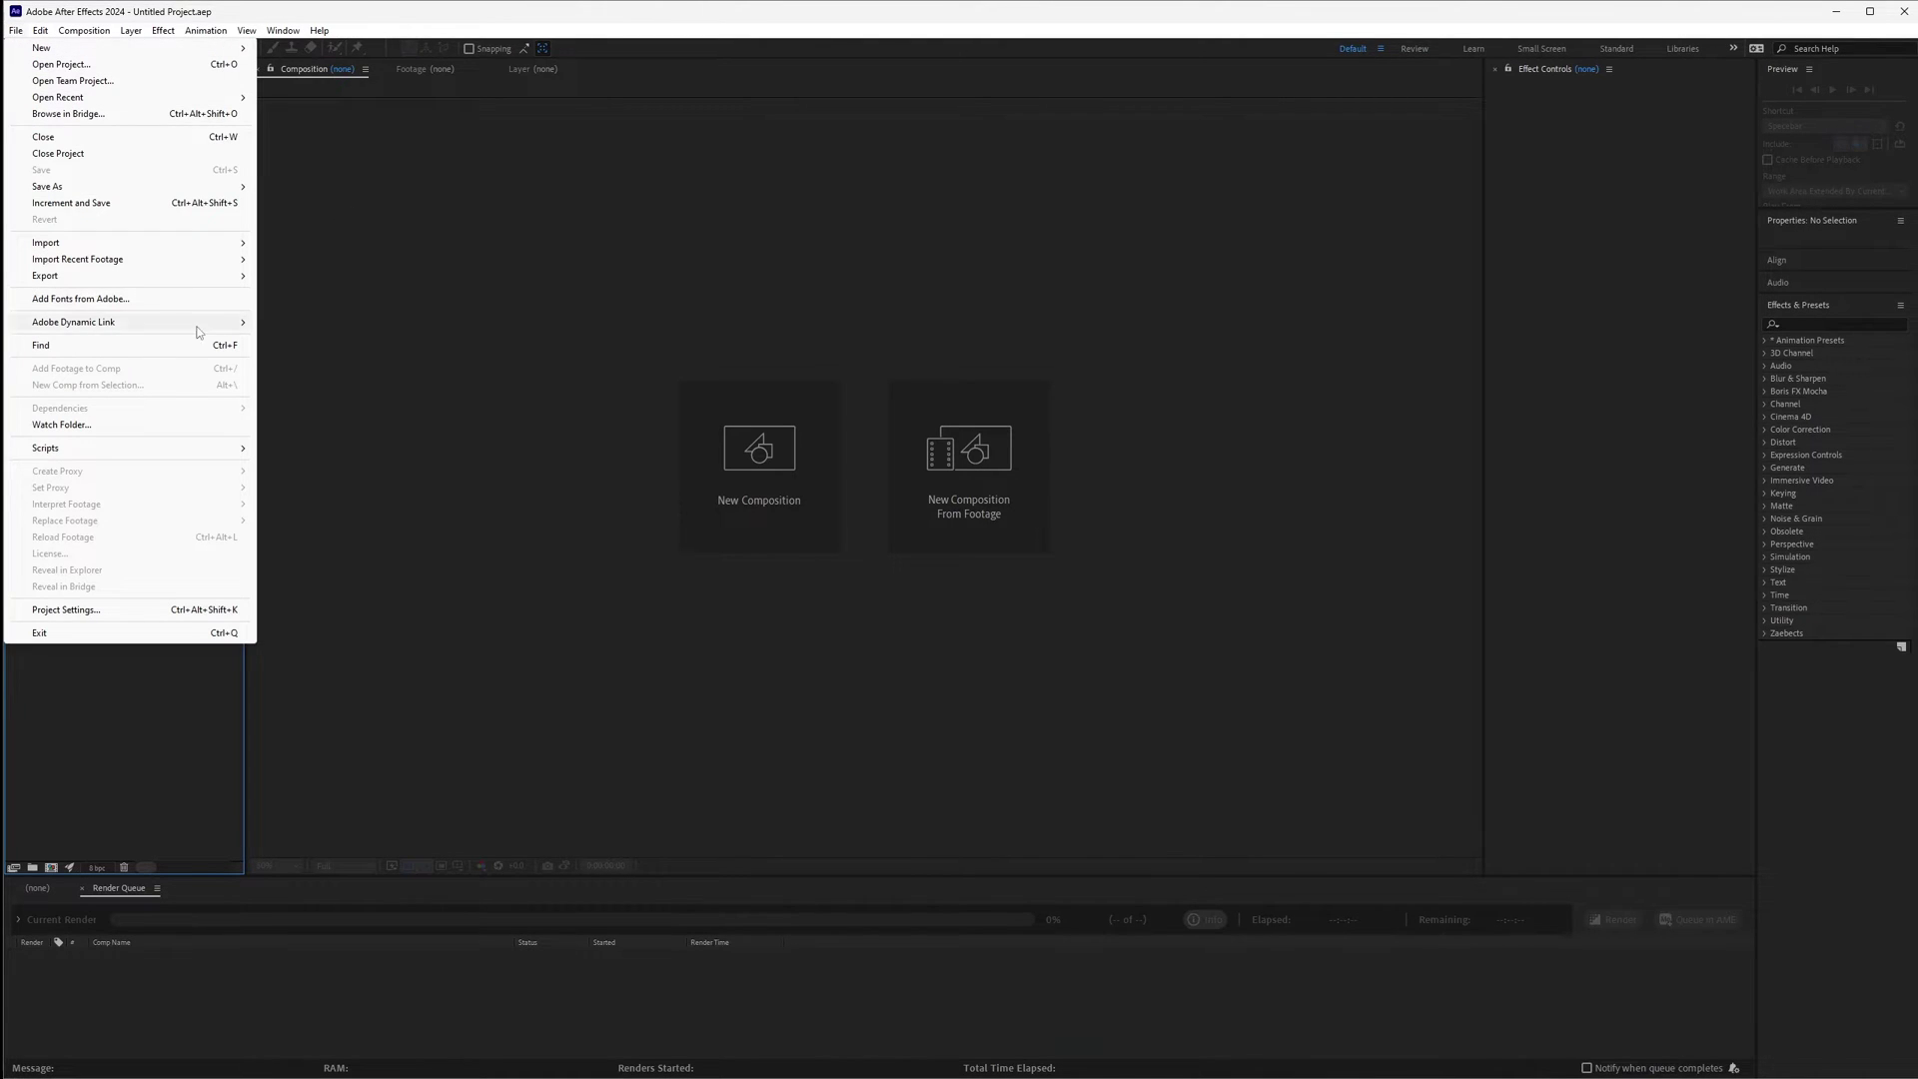
mouse_move(200, 448)
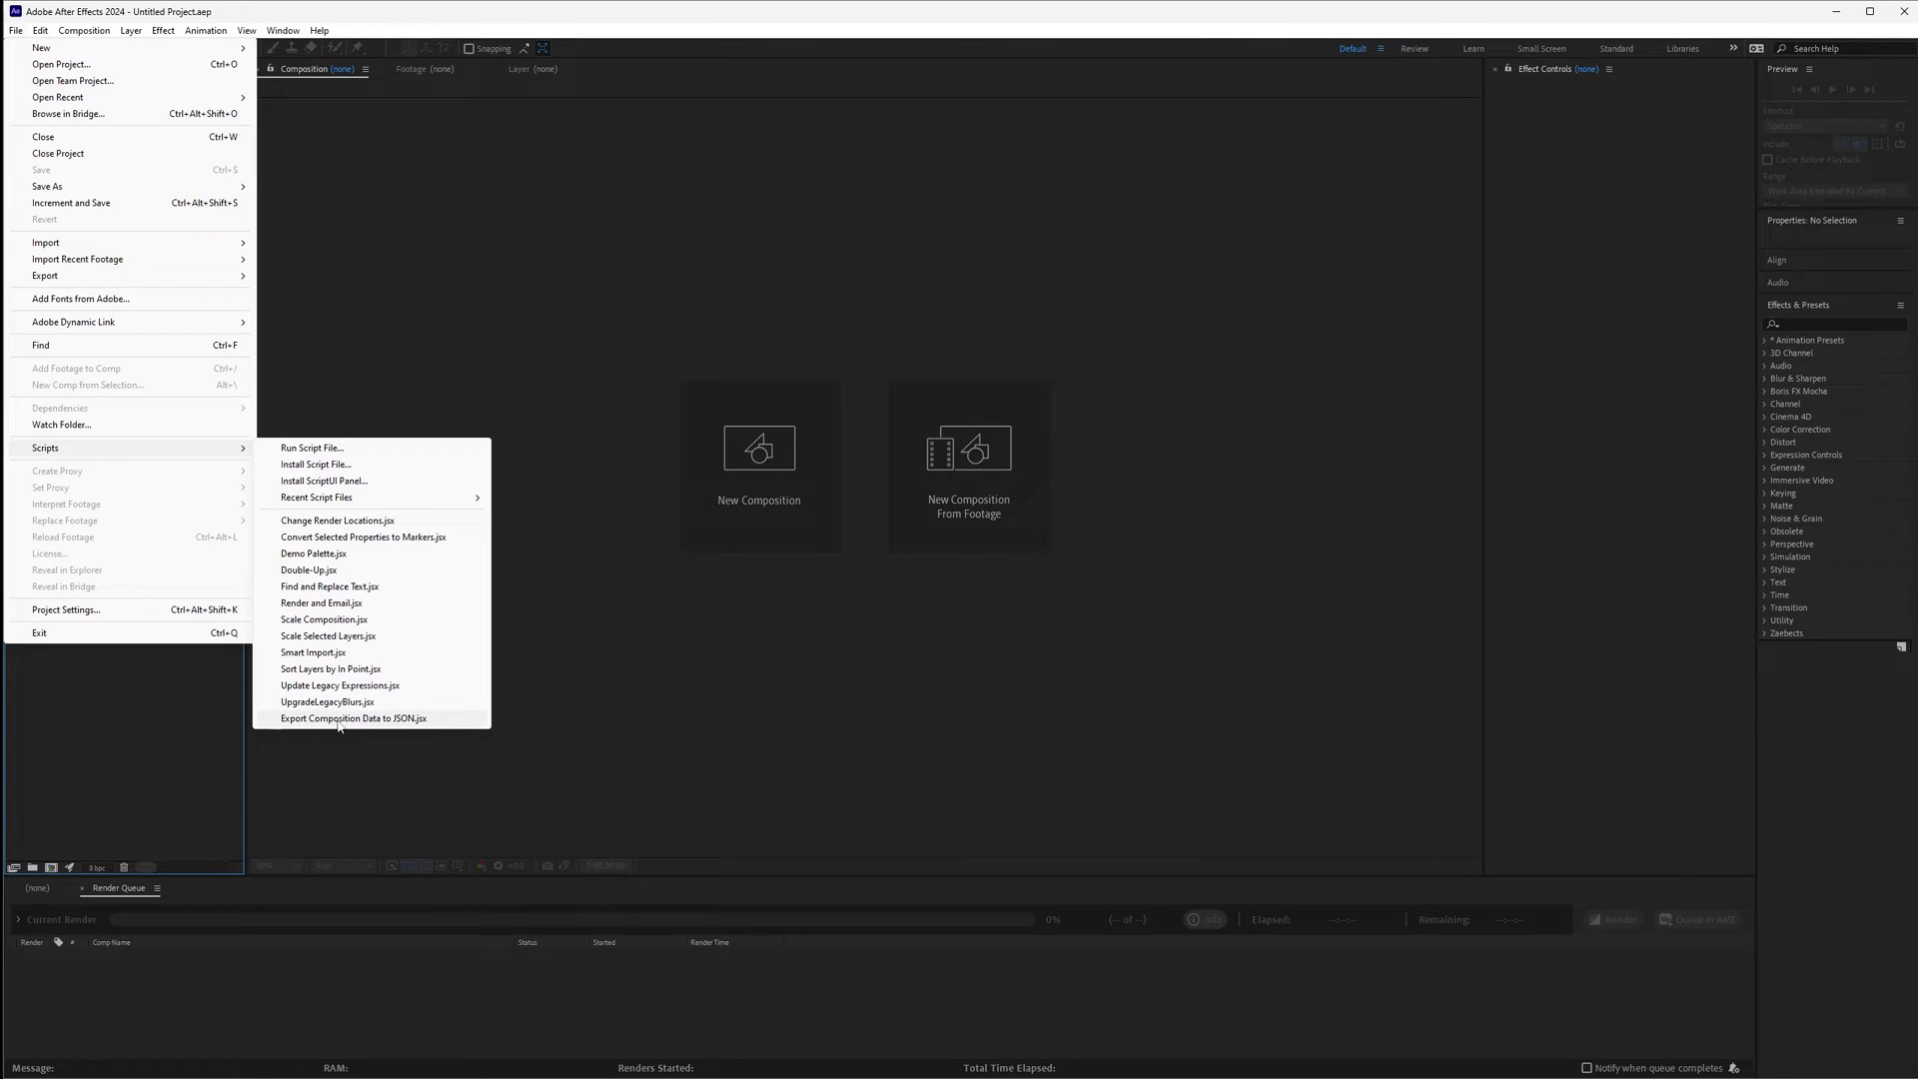
click(408, 720)
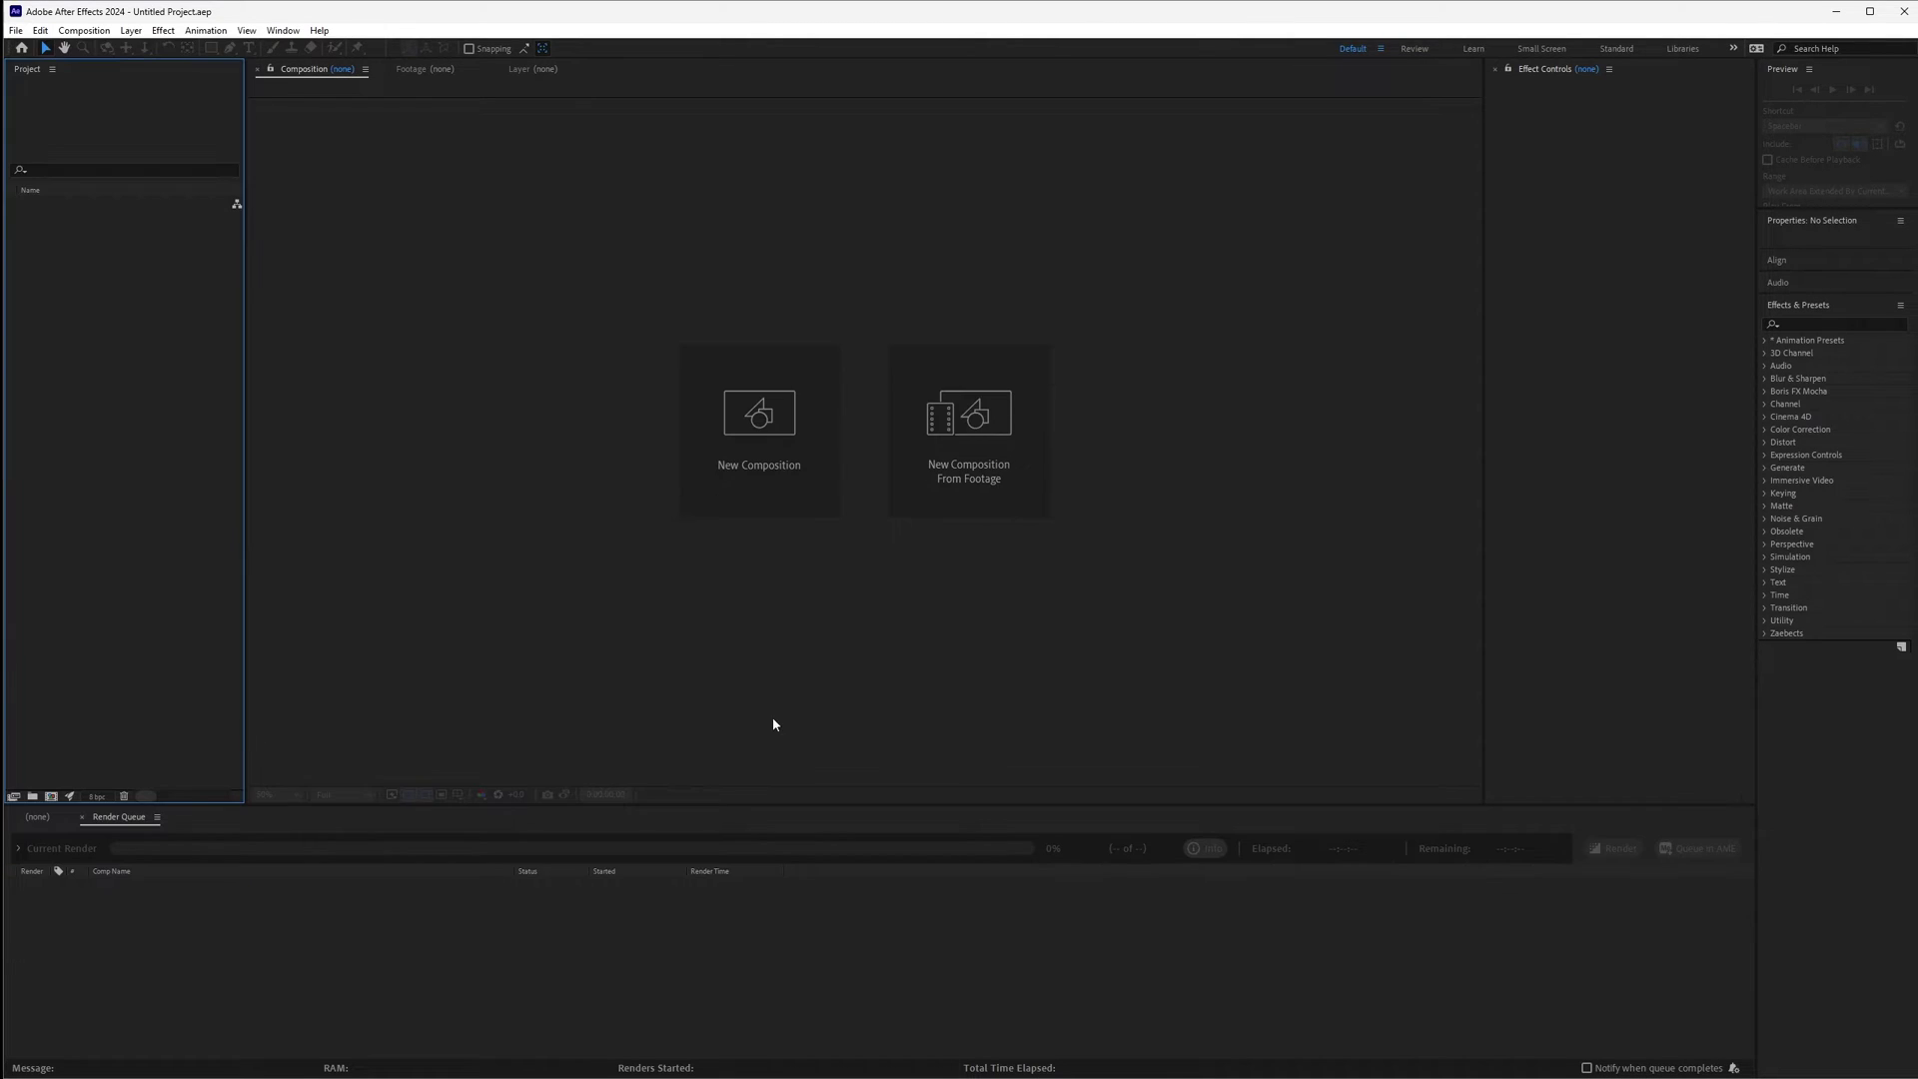
Import the video IMG_1609.mp4 into the project
right_click(82, 393)
mouse_move(177, 466)
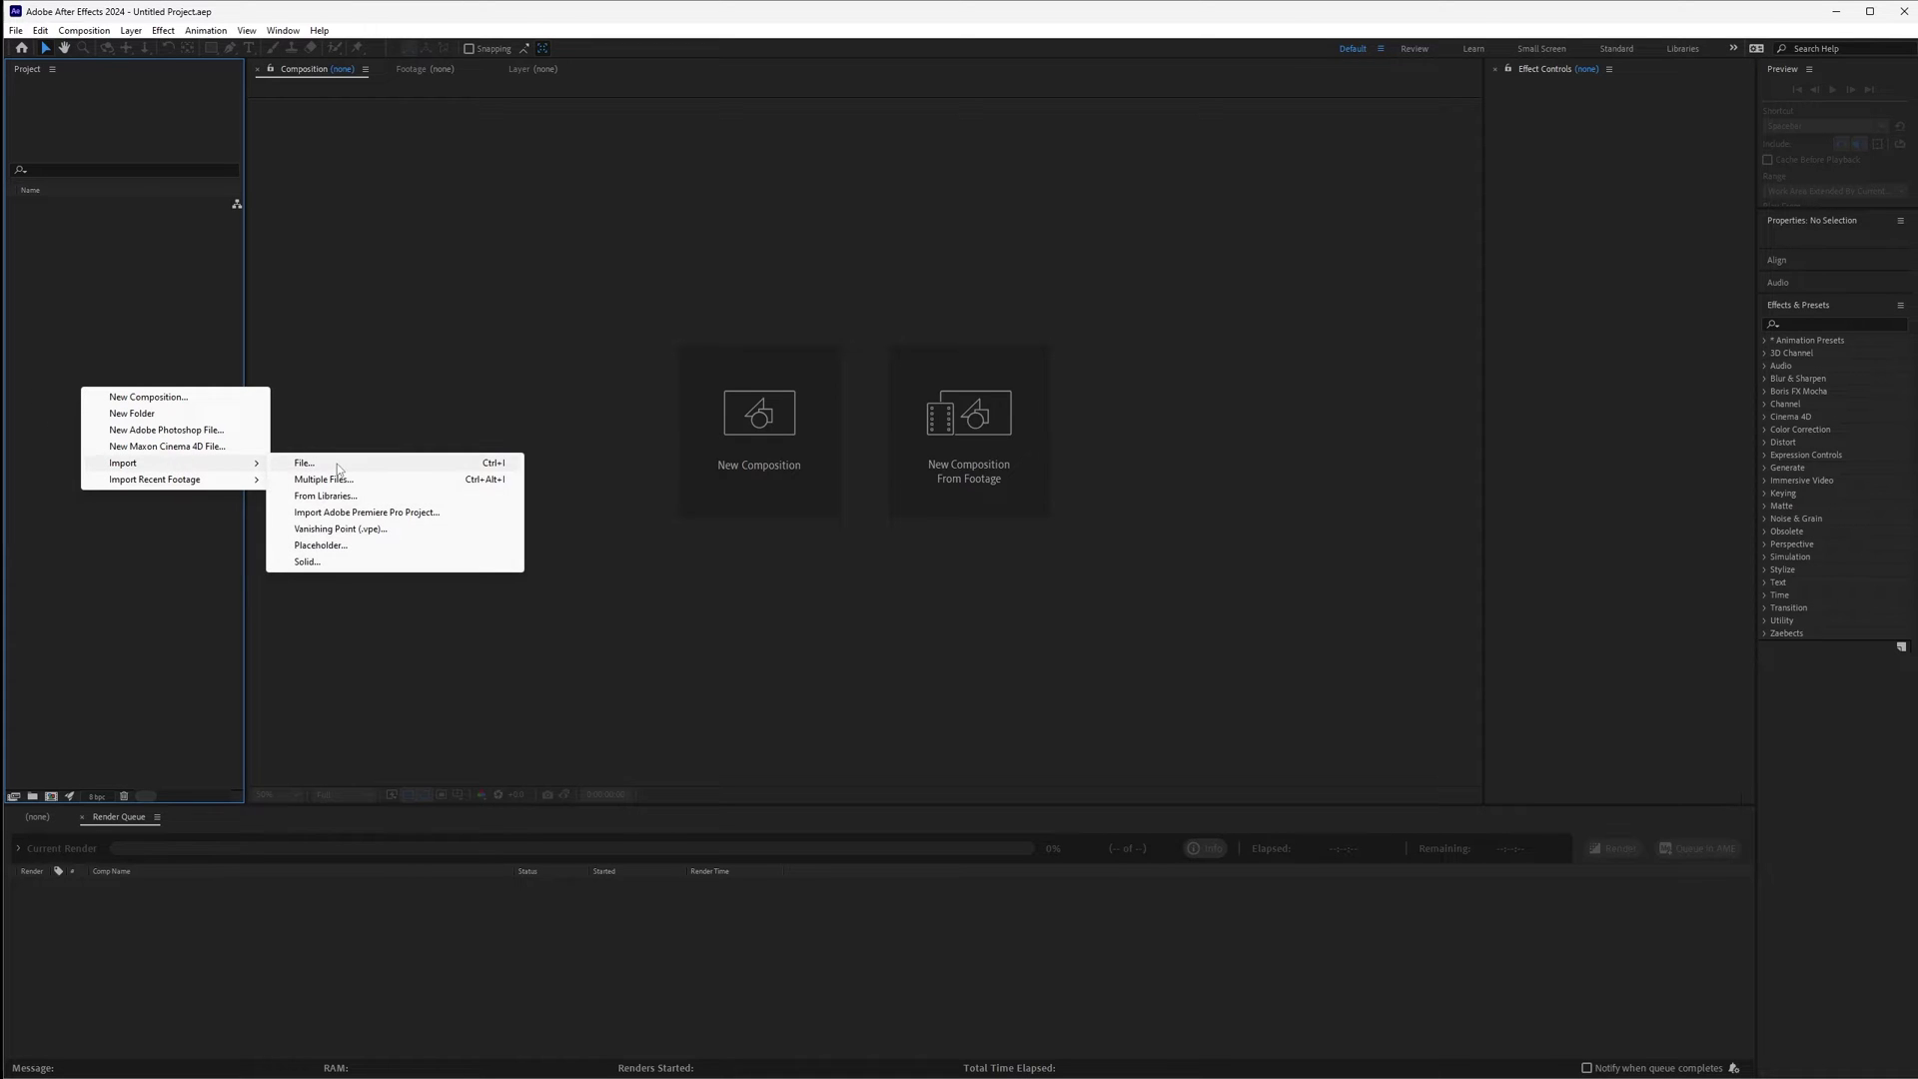
click(338, 466)
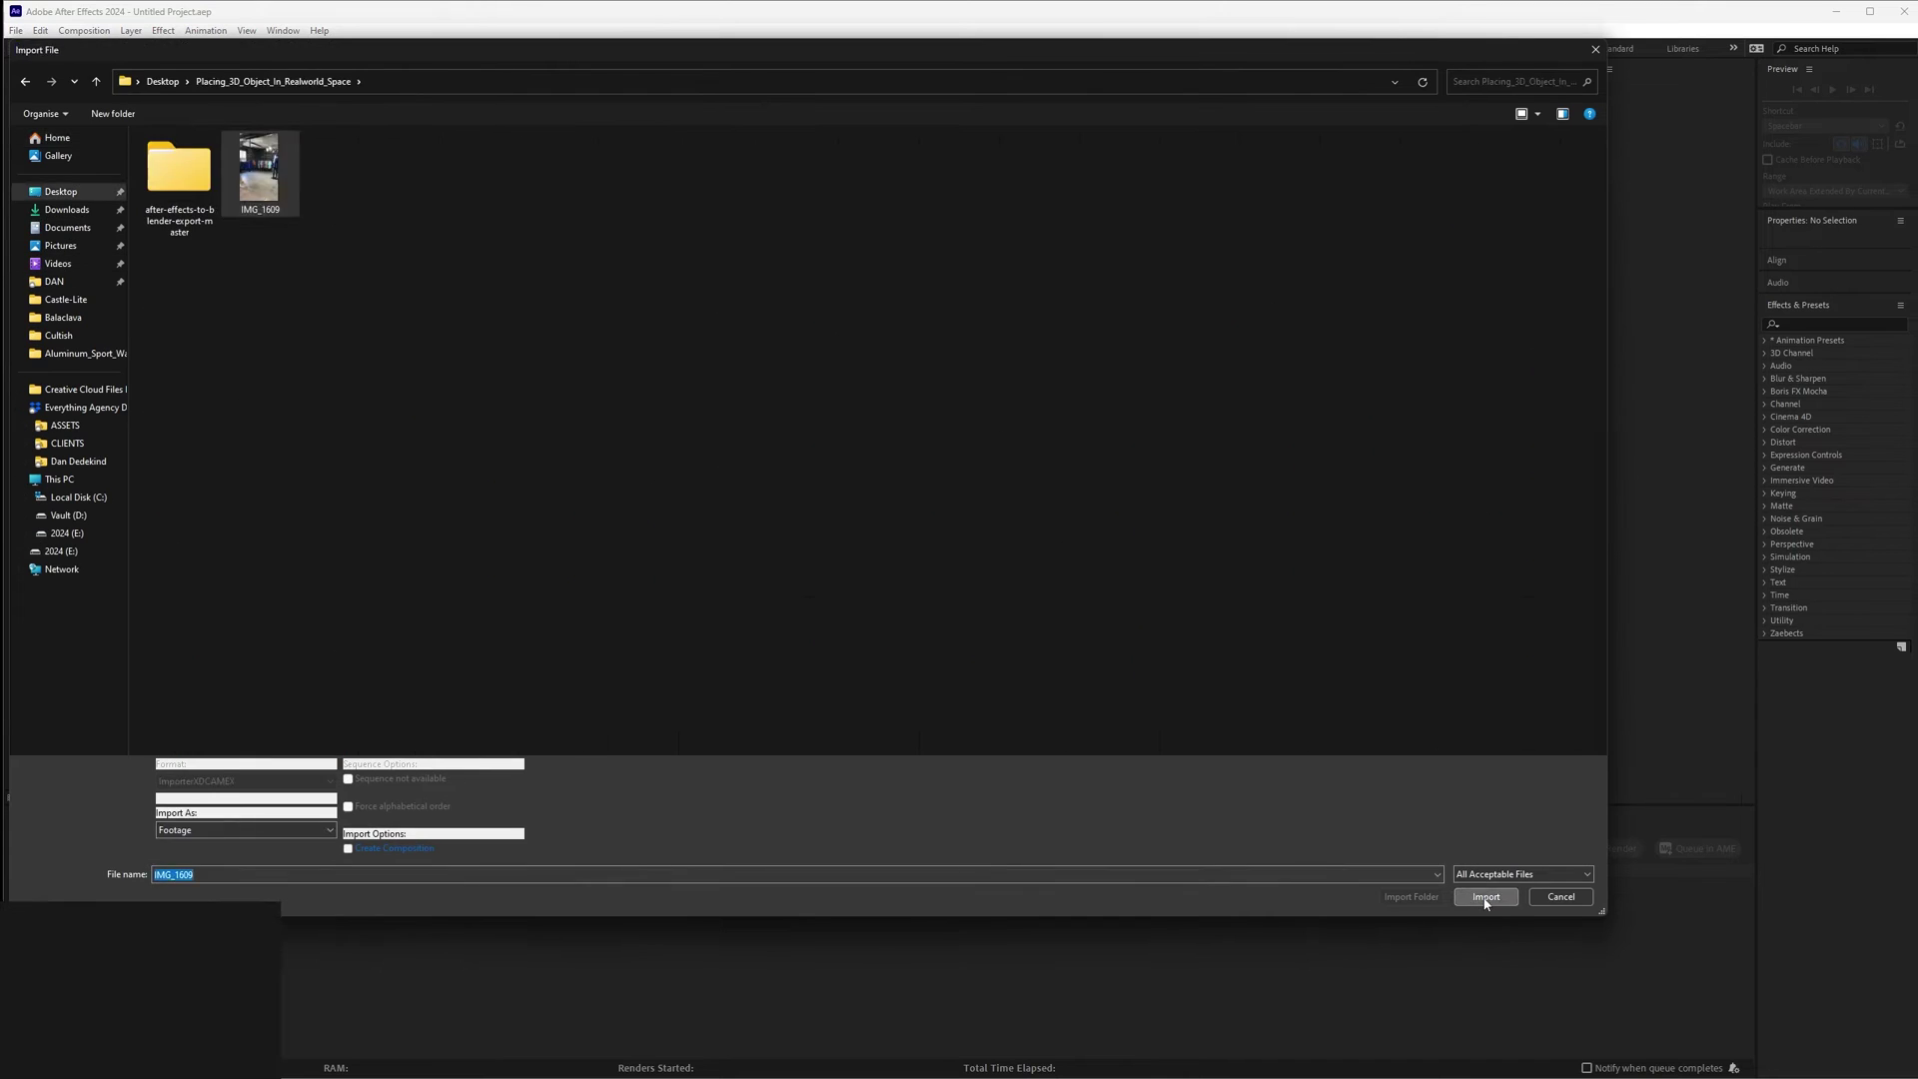
click(1485, 898)
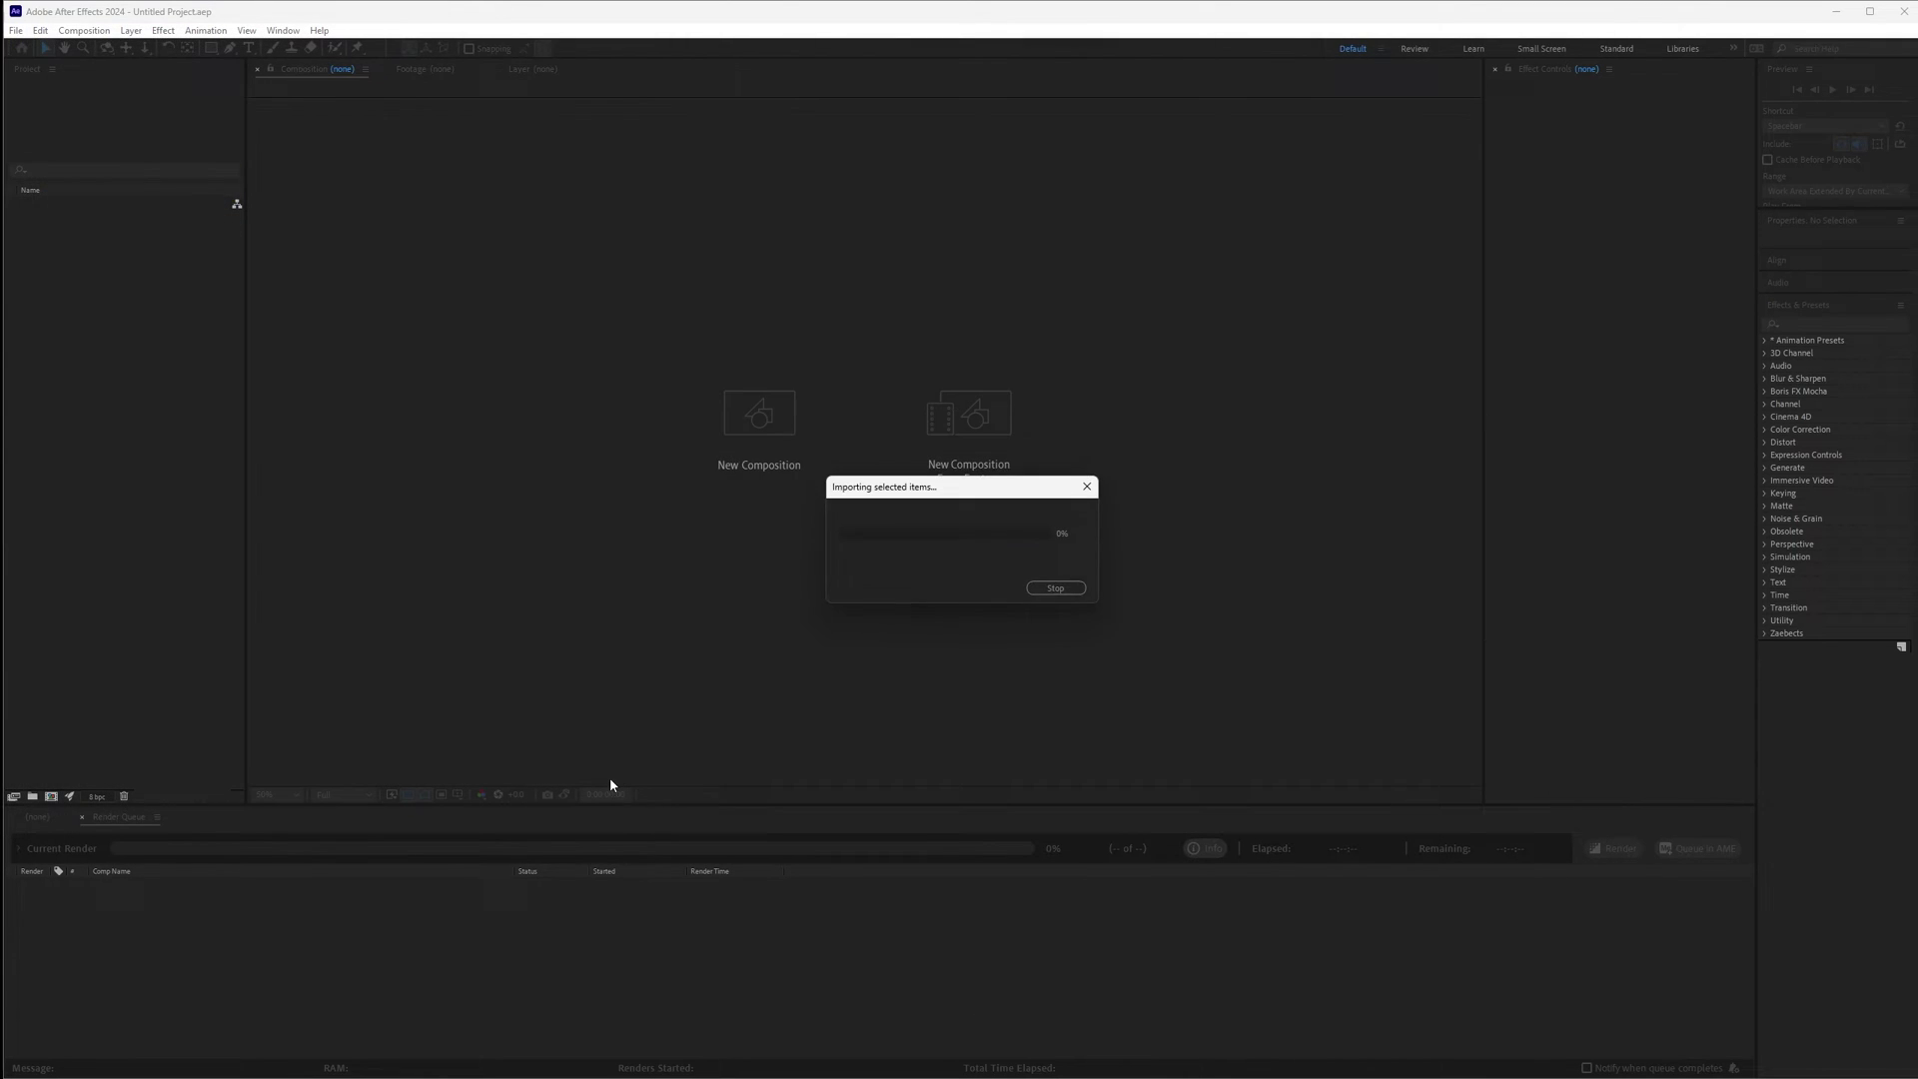
Create a new composition from the IMG_1609.mp4 footage
drag(249, 320, 441, 329)
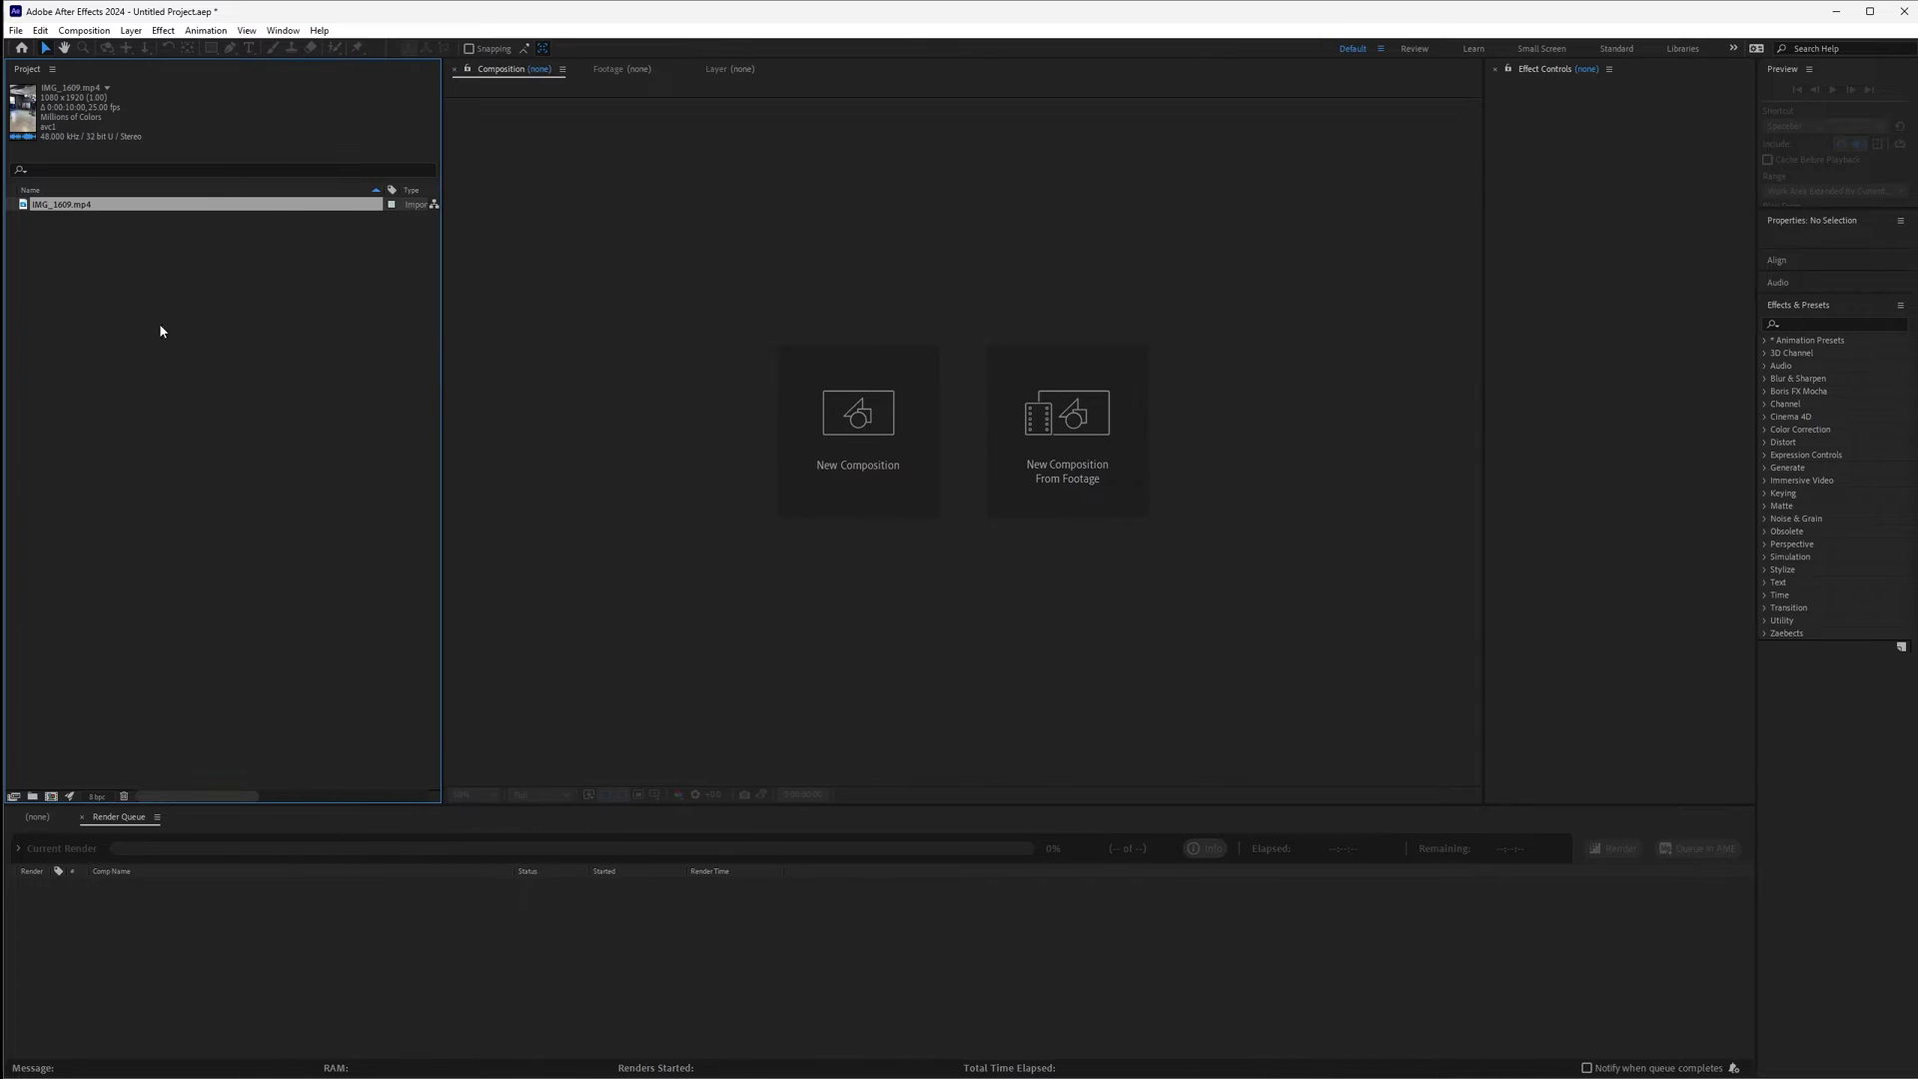
right_click(77, 208)
click(150, 246)
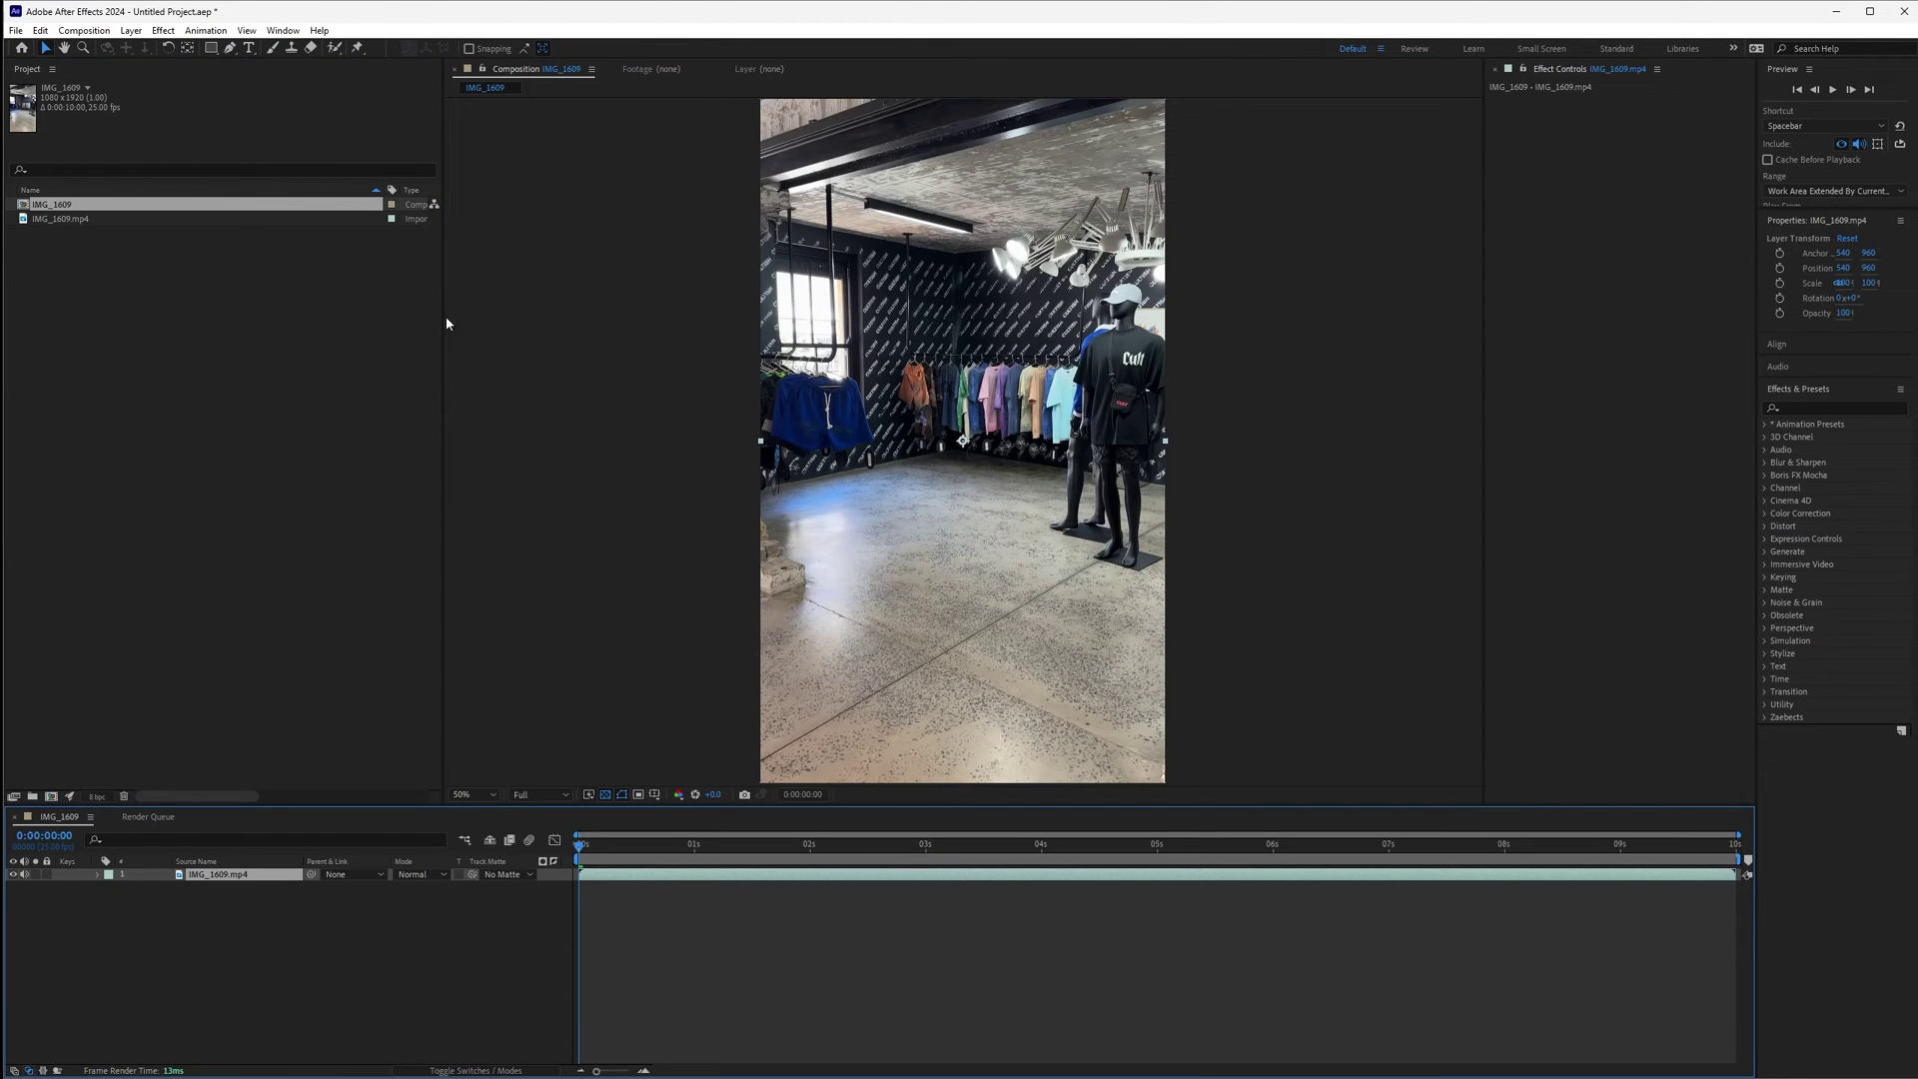
drag(443, 586, 332, 586)
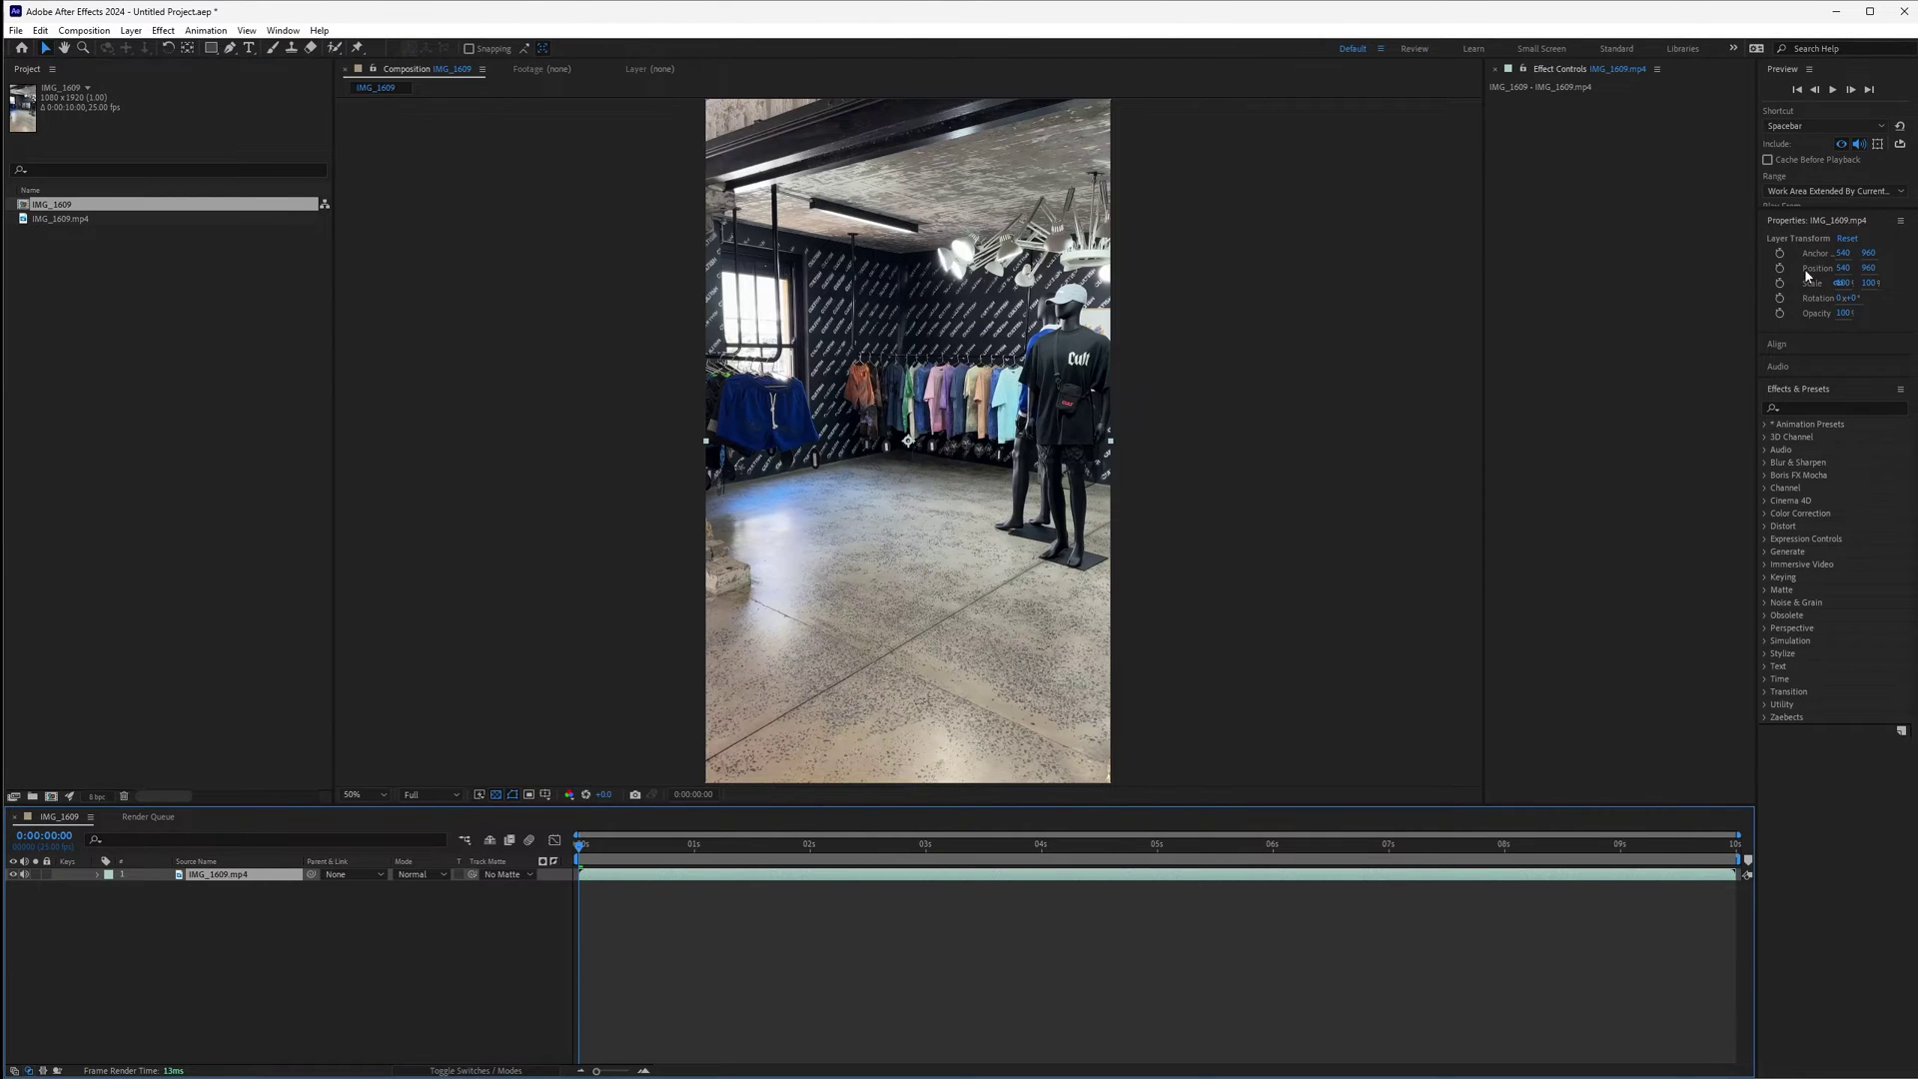
Apply the 3D Camera Tracker effect to the IMG_1609.mp4 layer and enable its Detailed Analysis option
click(1810, 408)
text(camera)
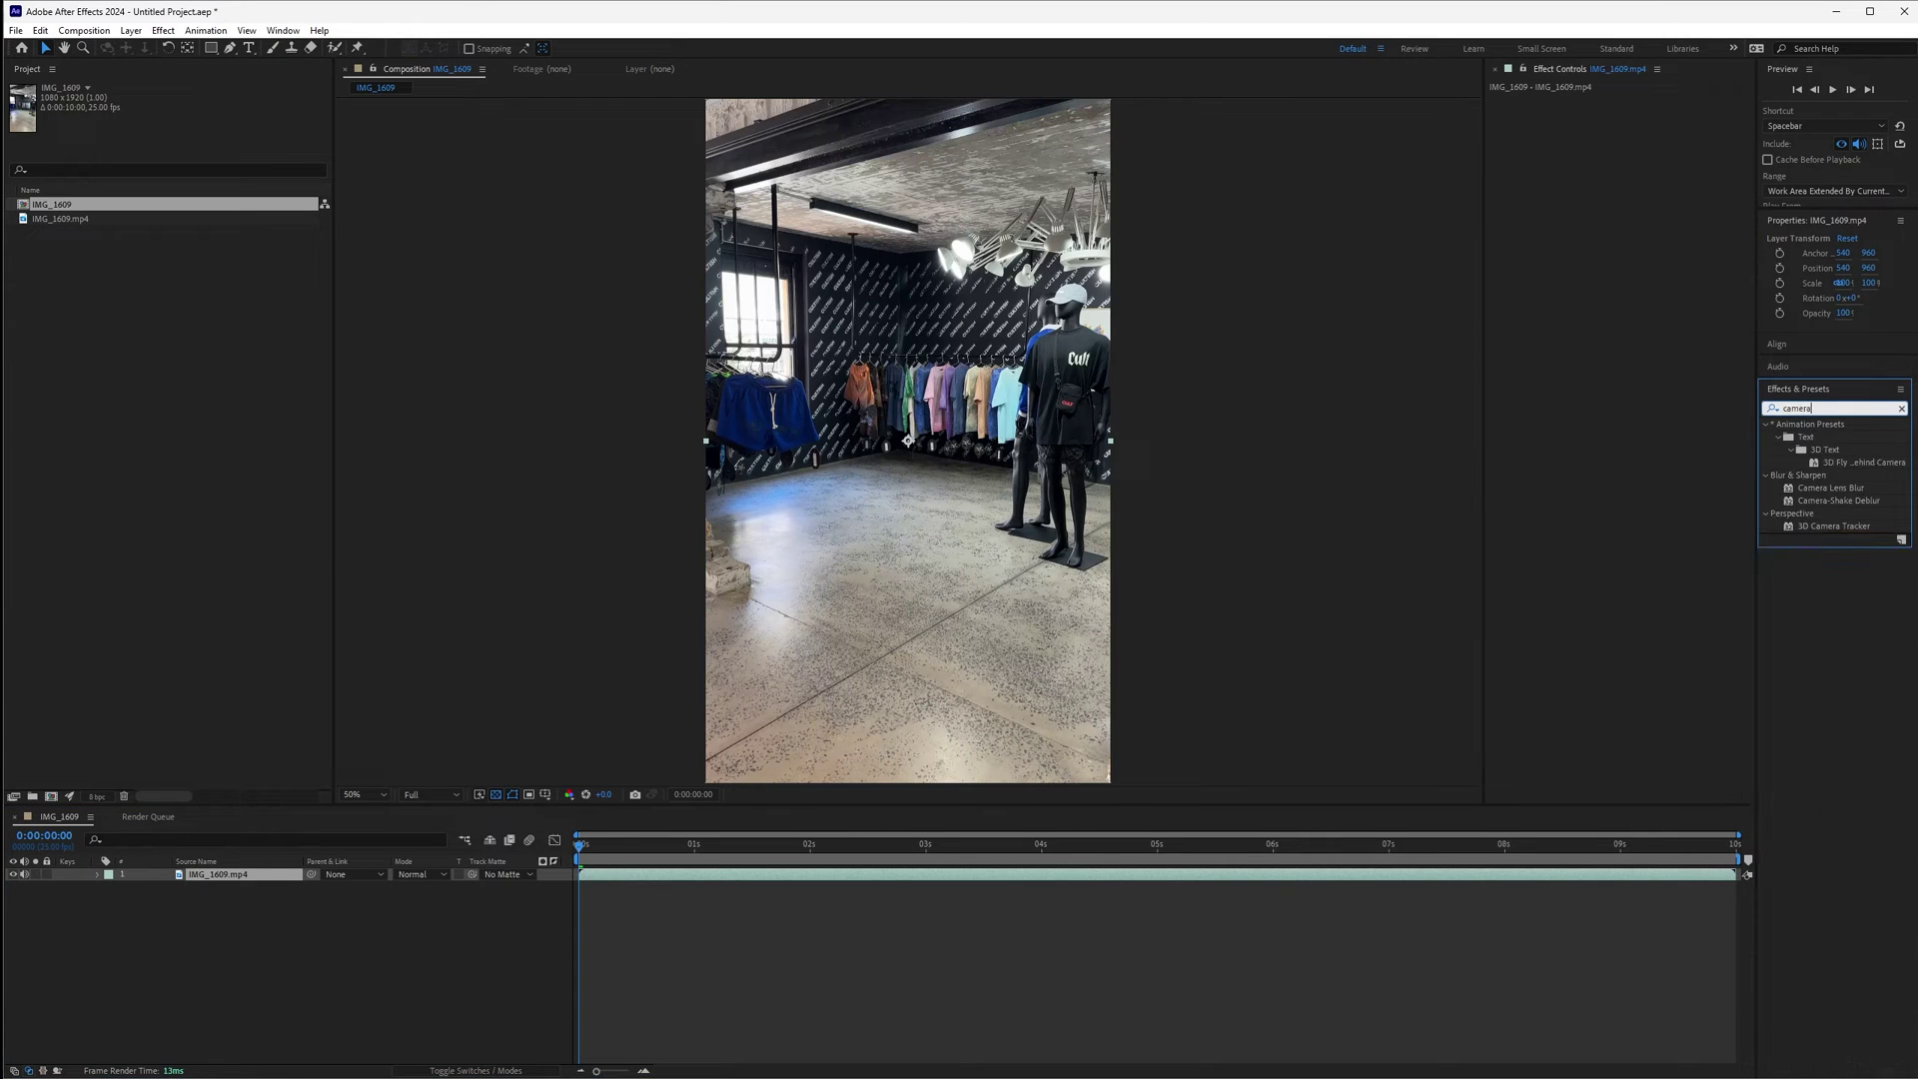
drag(1834, 526, 738, 881)
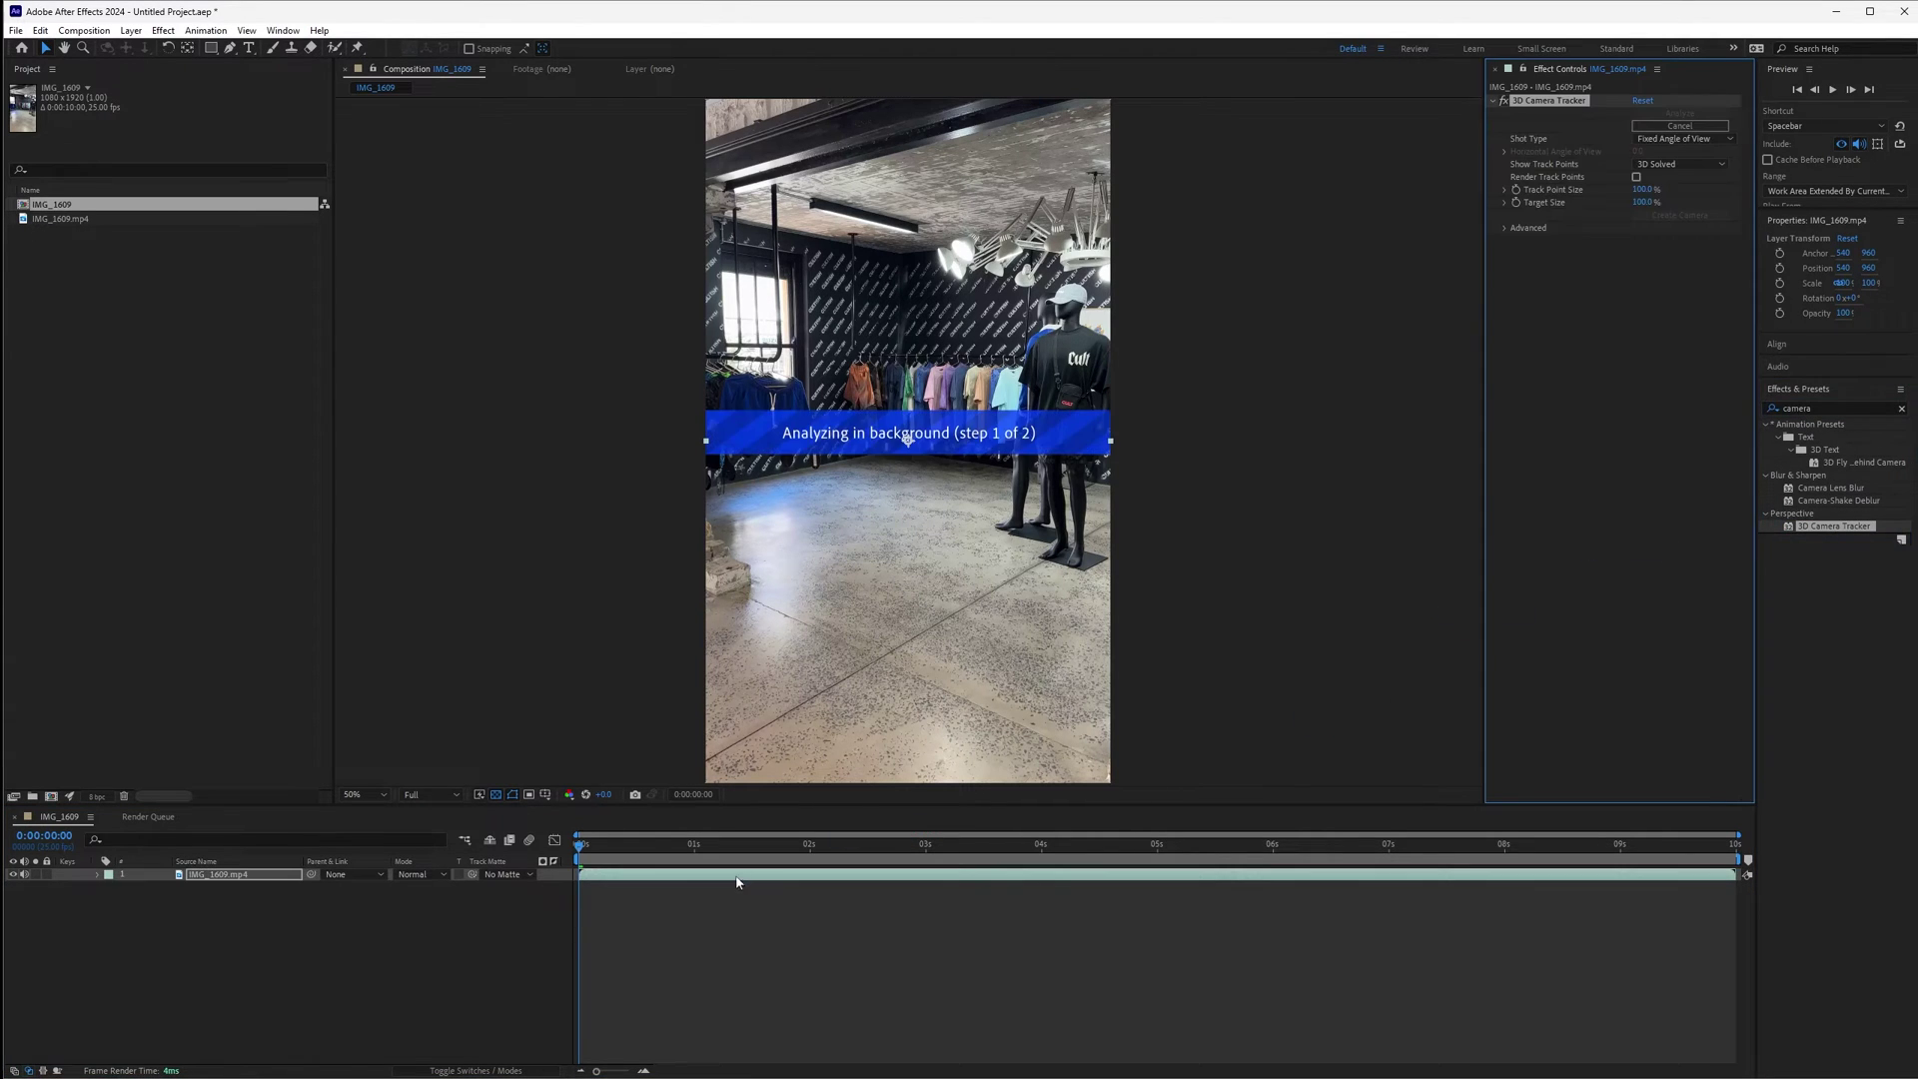
click(1506, 228)
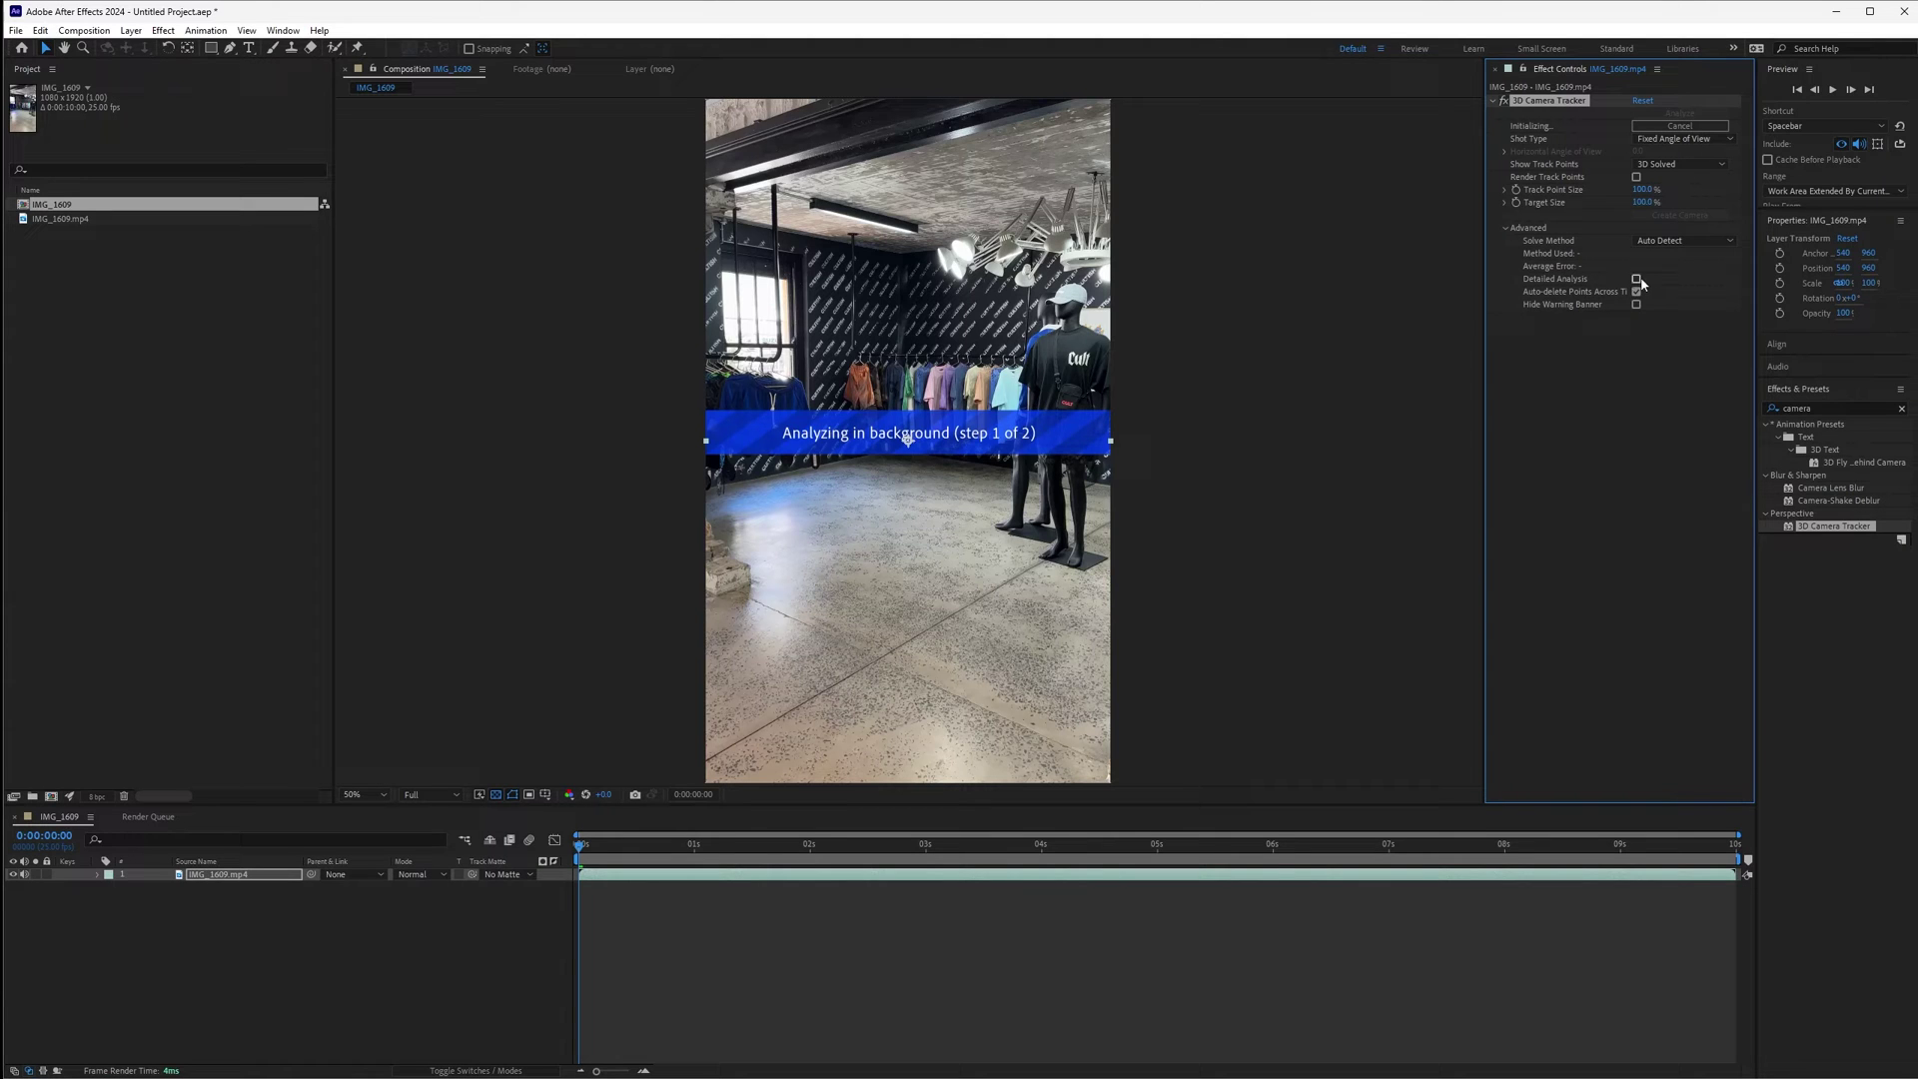
drag(1484, 250, 1308, 205)
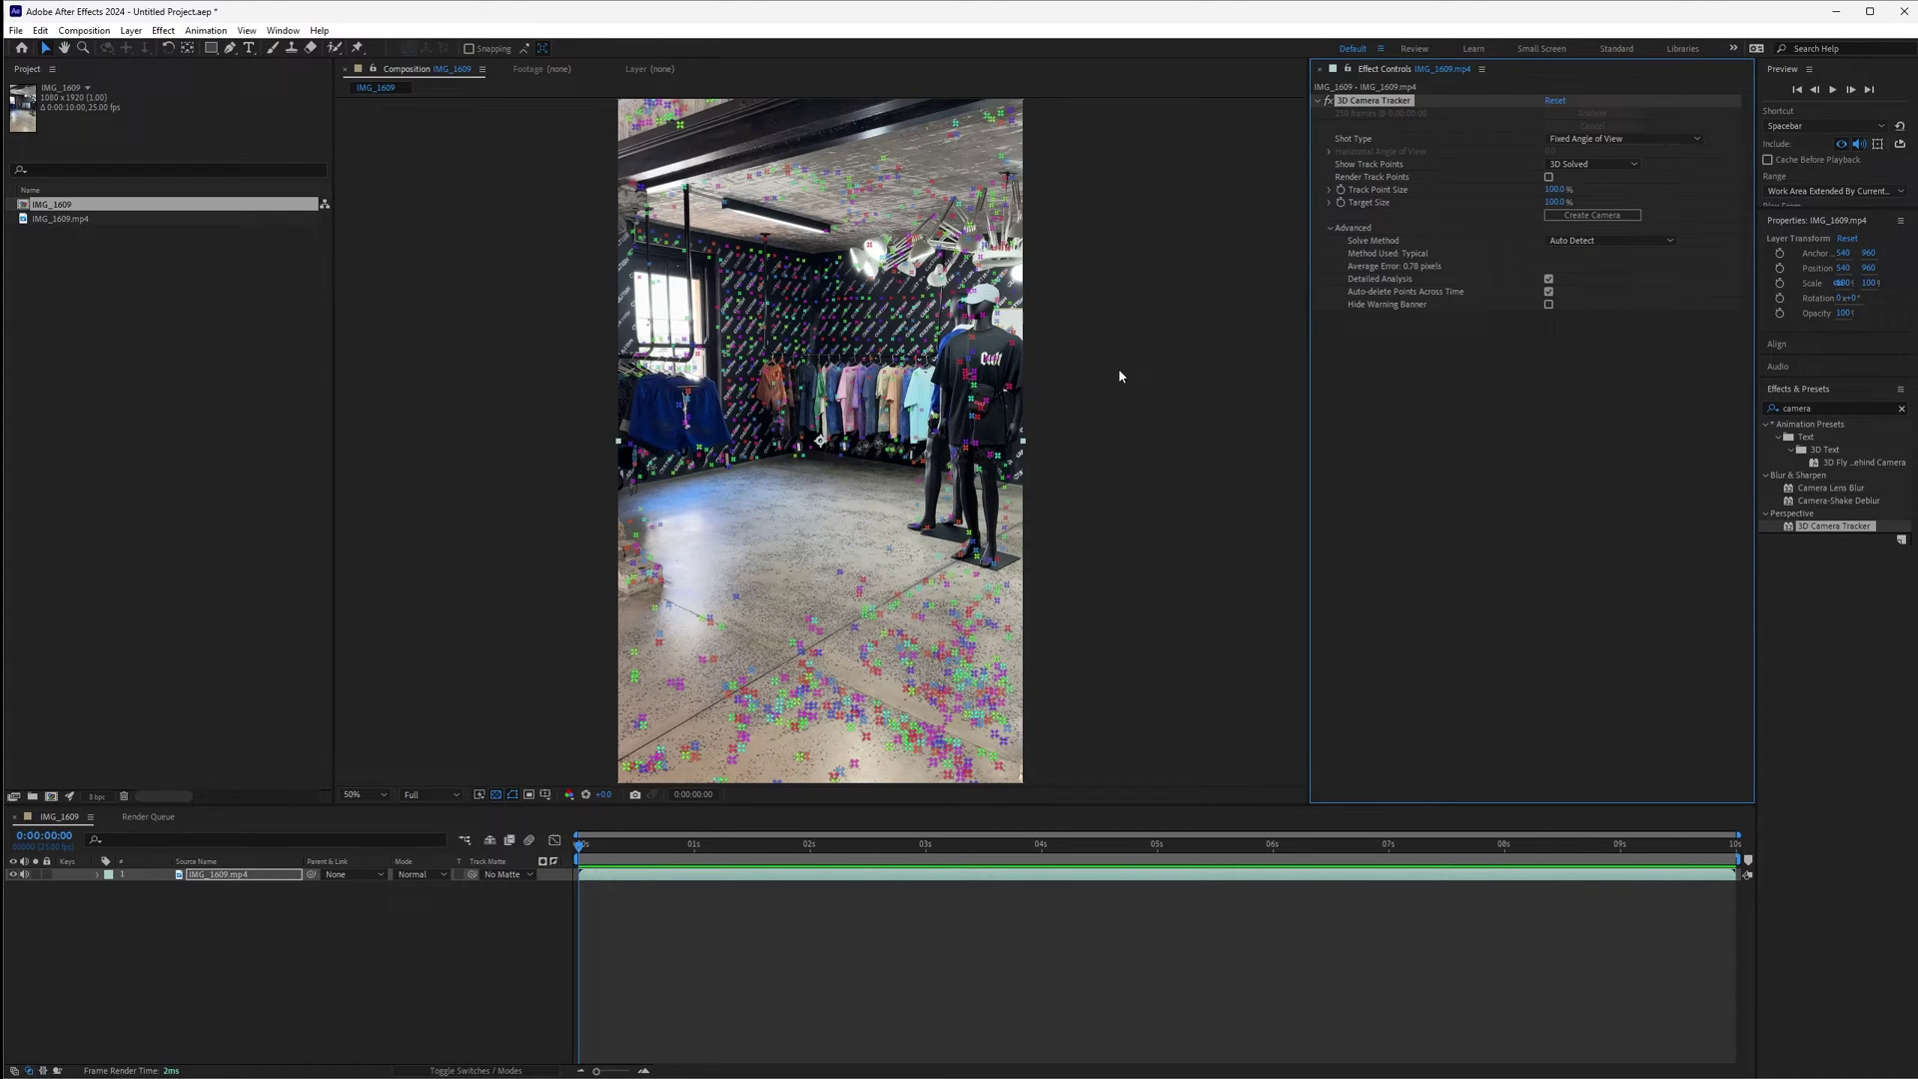
Switch to File Explorer and view the full path of the After Effects preferences folder in AppData\Roaming\Adobe
click(797, 1061)
click(863, 55)
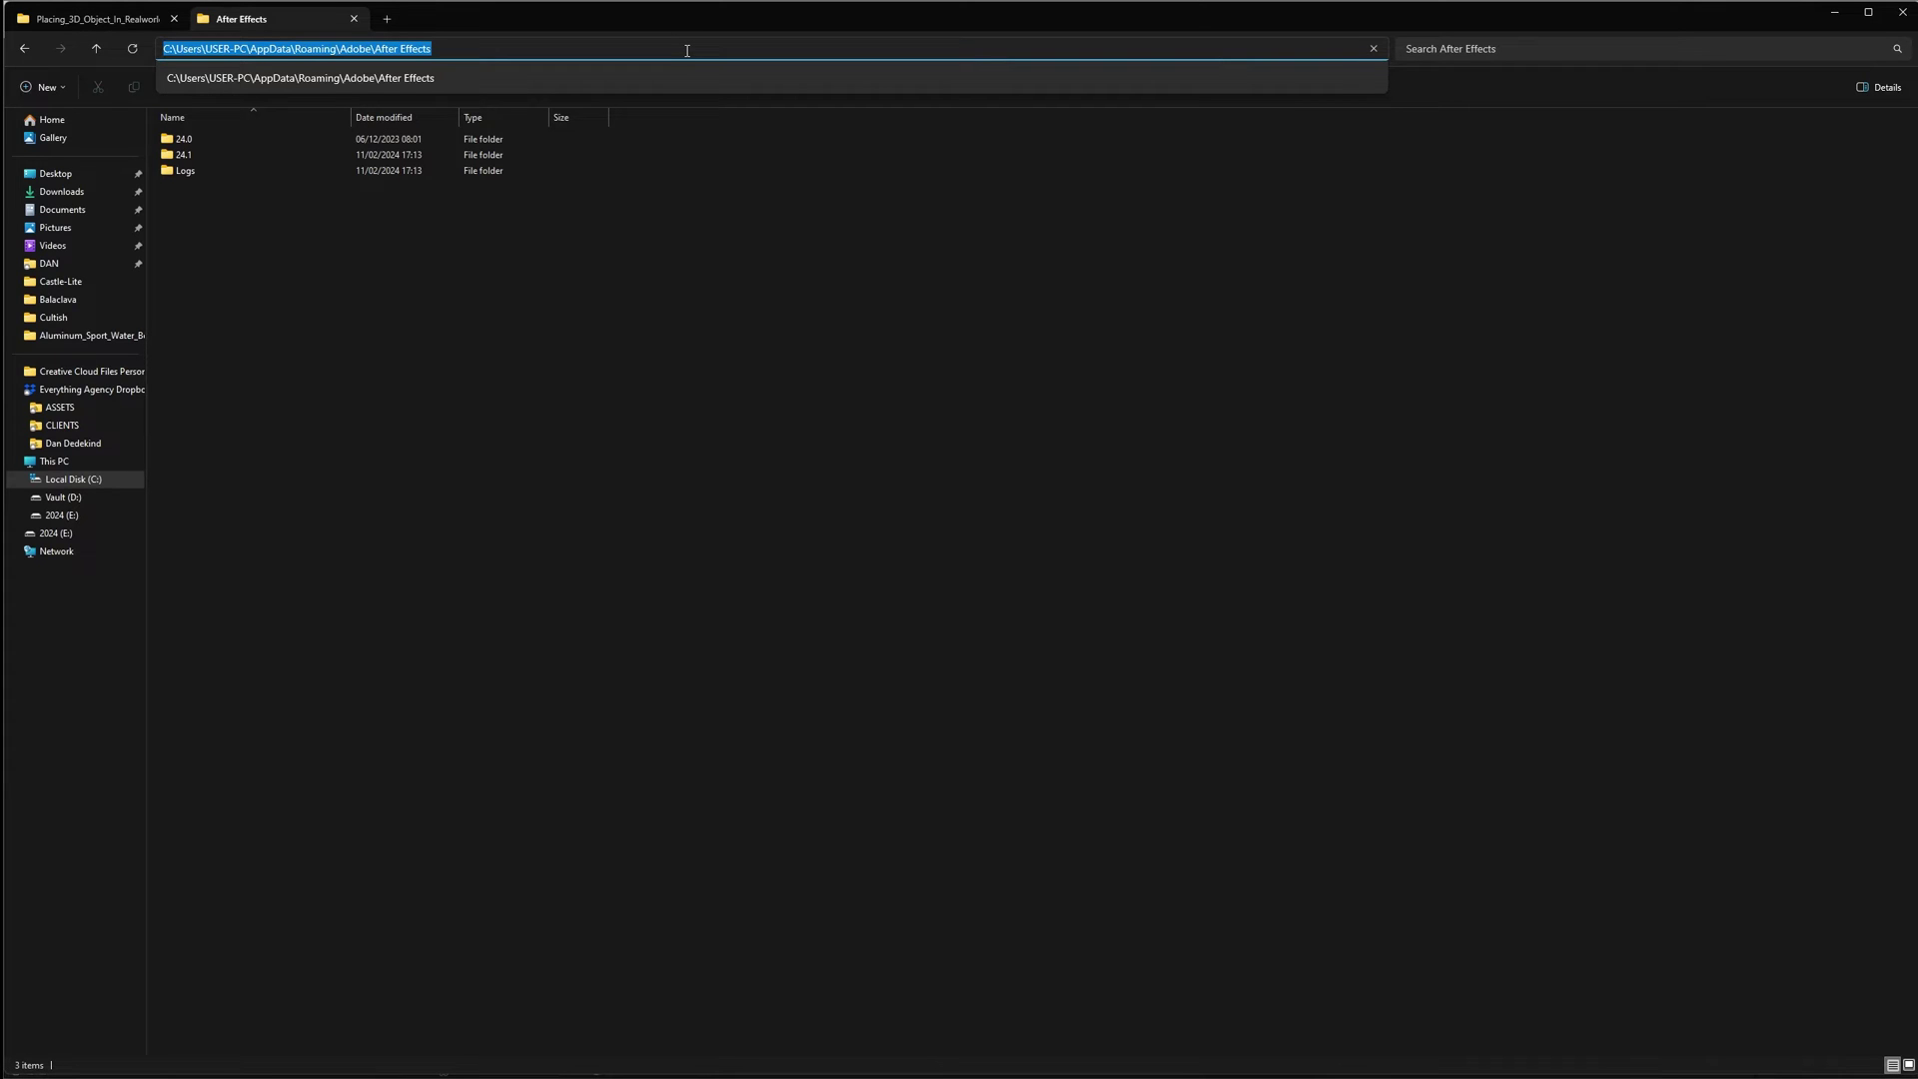
click(373, 248)
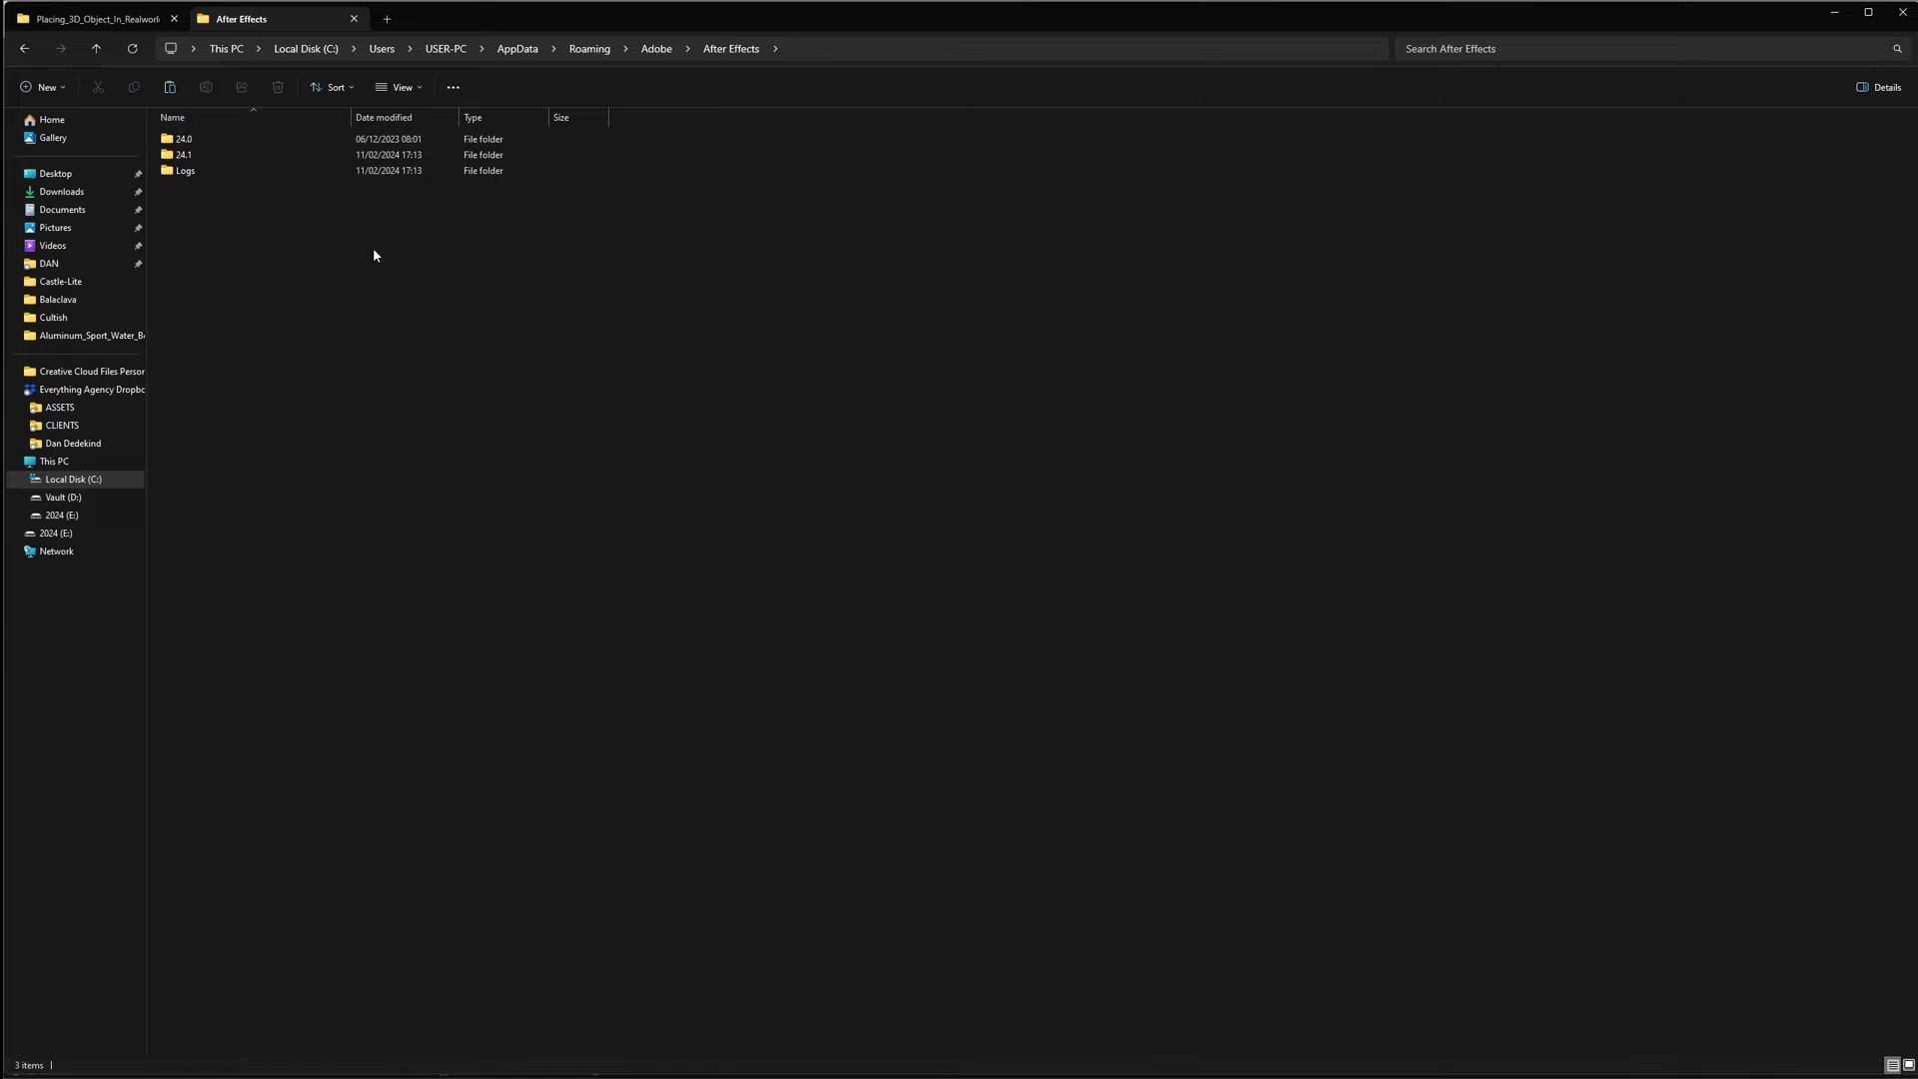
Try to rename the 24.1 preferences folder by adding the prefix OLD_
click(184, 157)
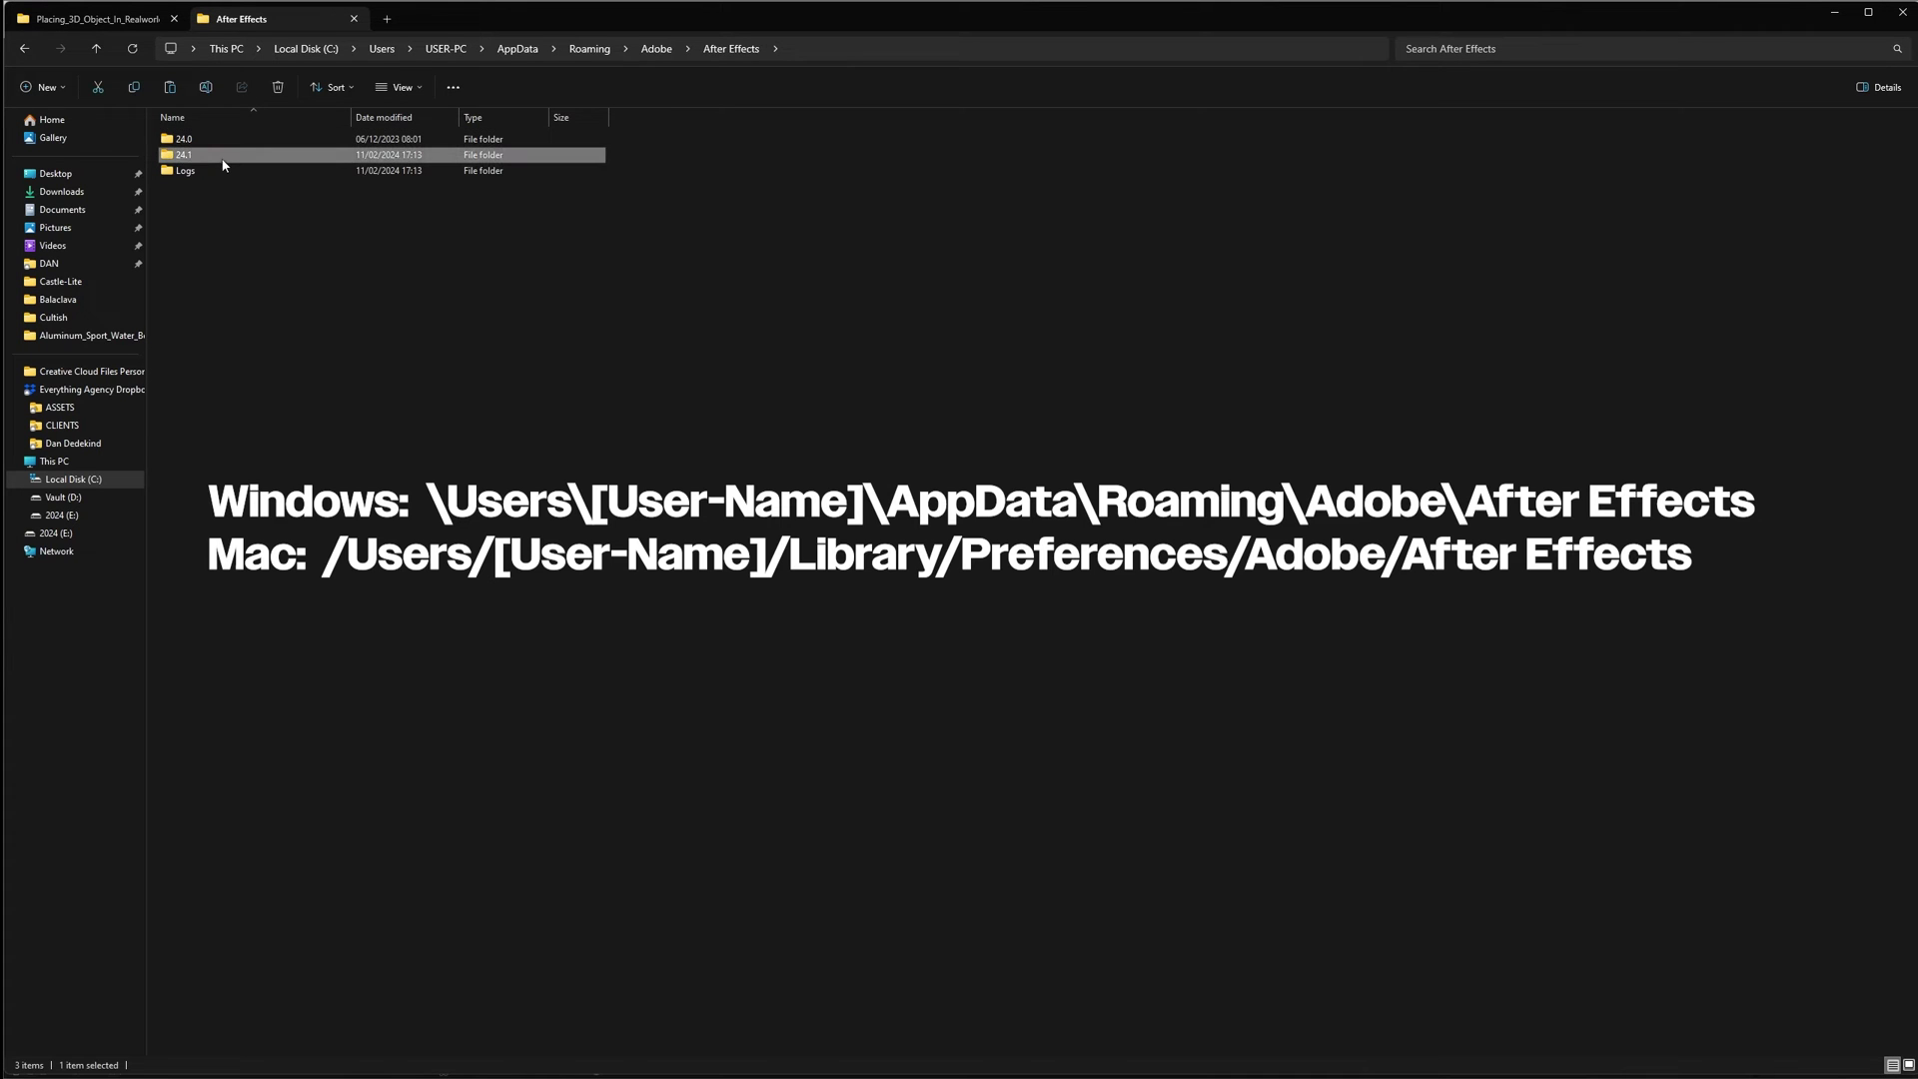
right_click(222, 163)
click(327, 177)
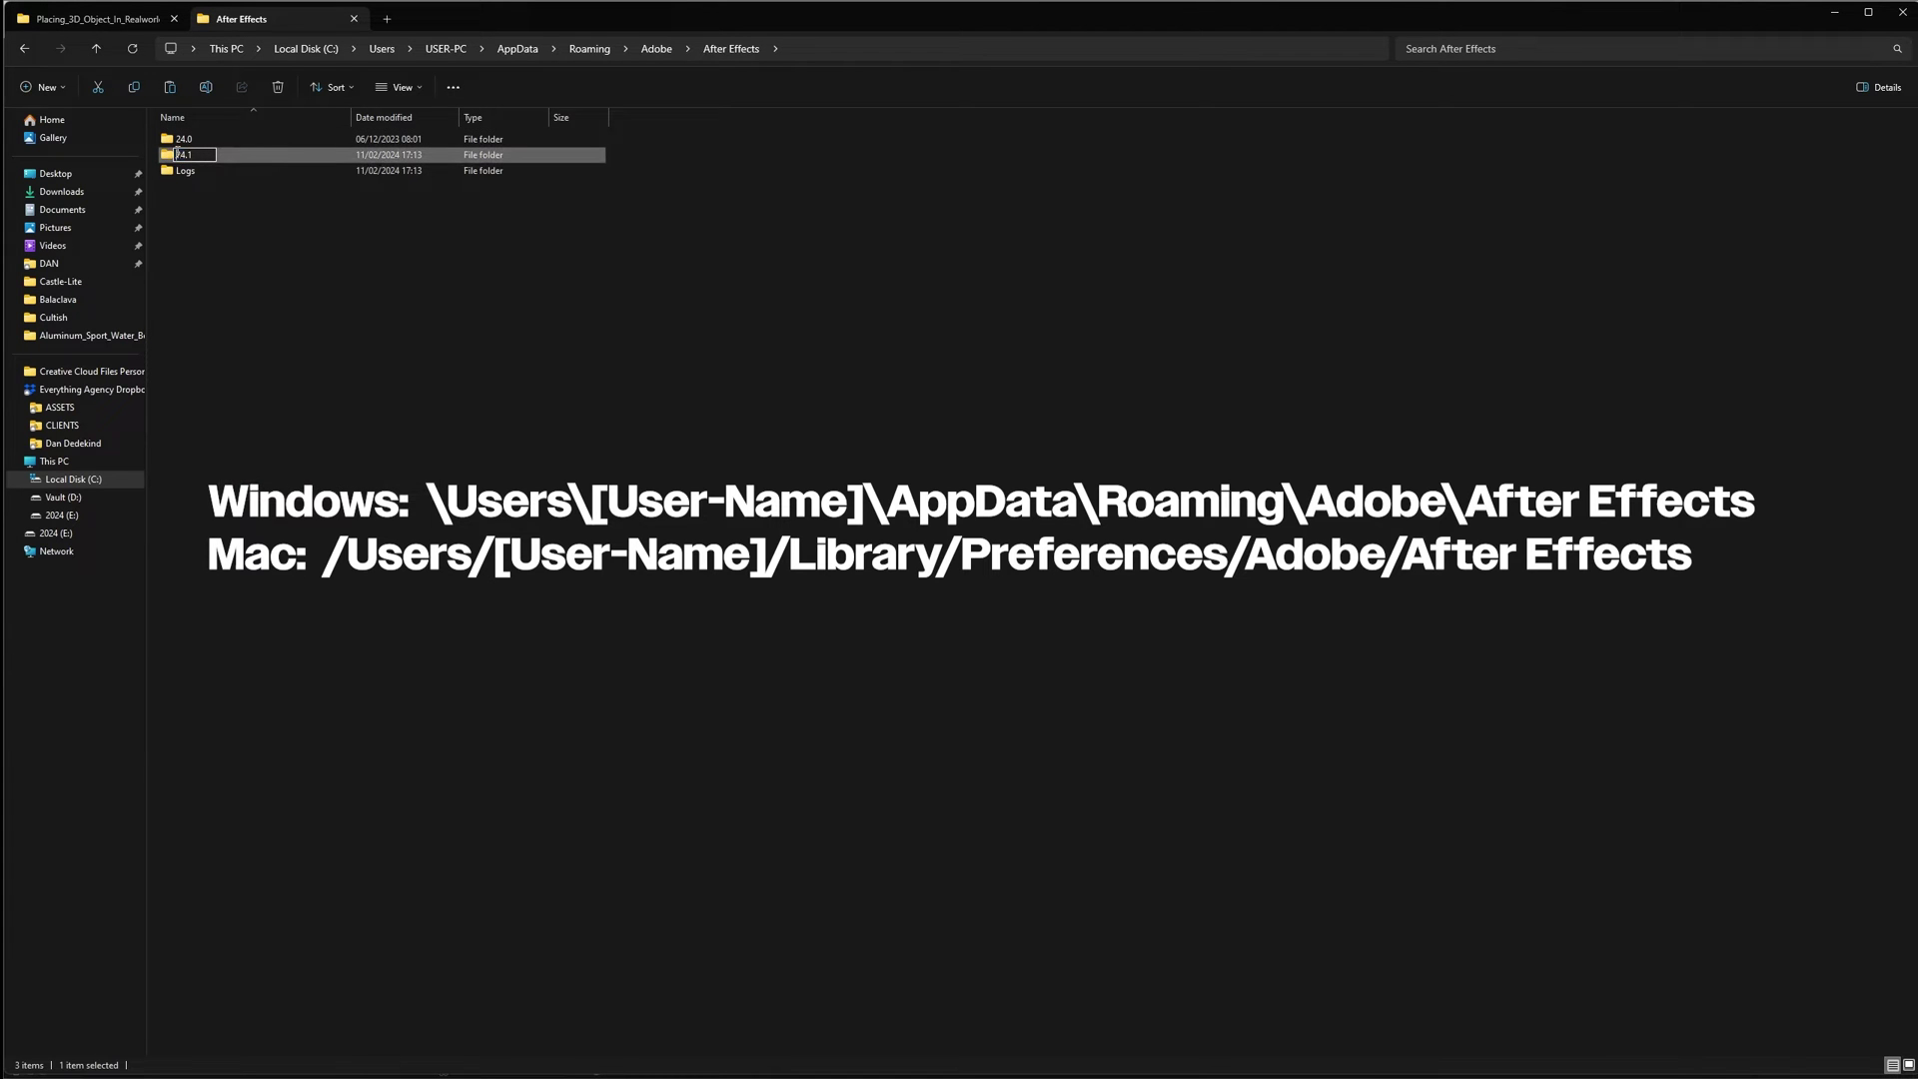
text(OLD_)
key(Escape)
Close the After Effects preferences folder and return to the tracked composition in After Effects
click(321, 250)
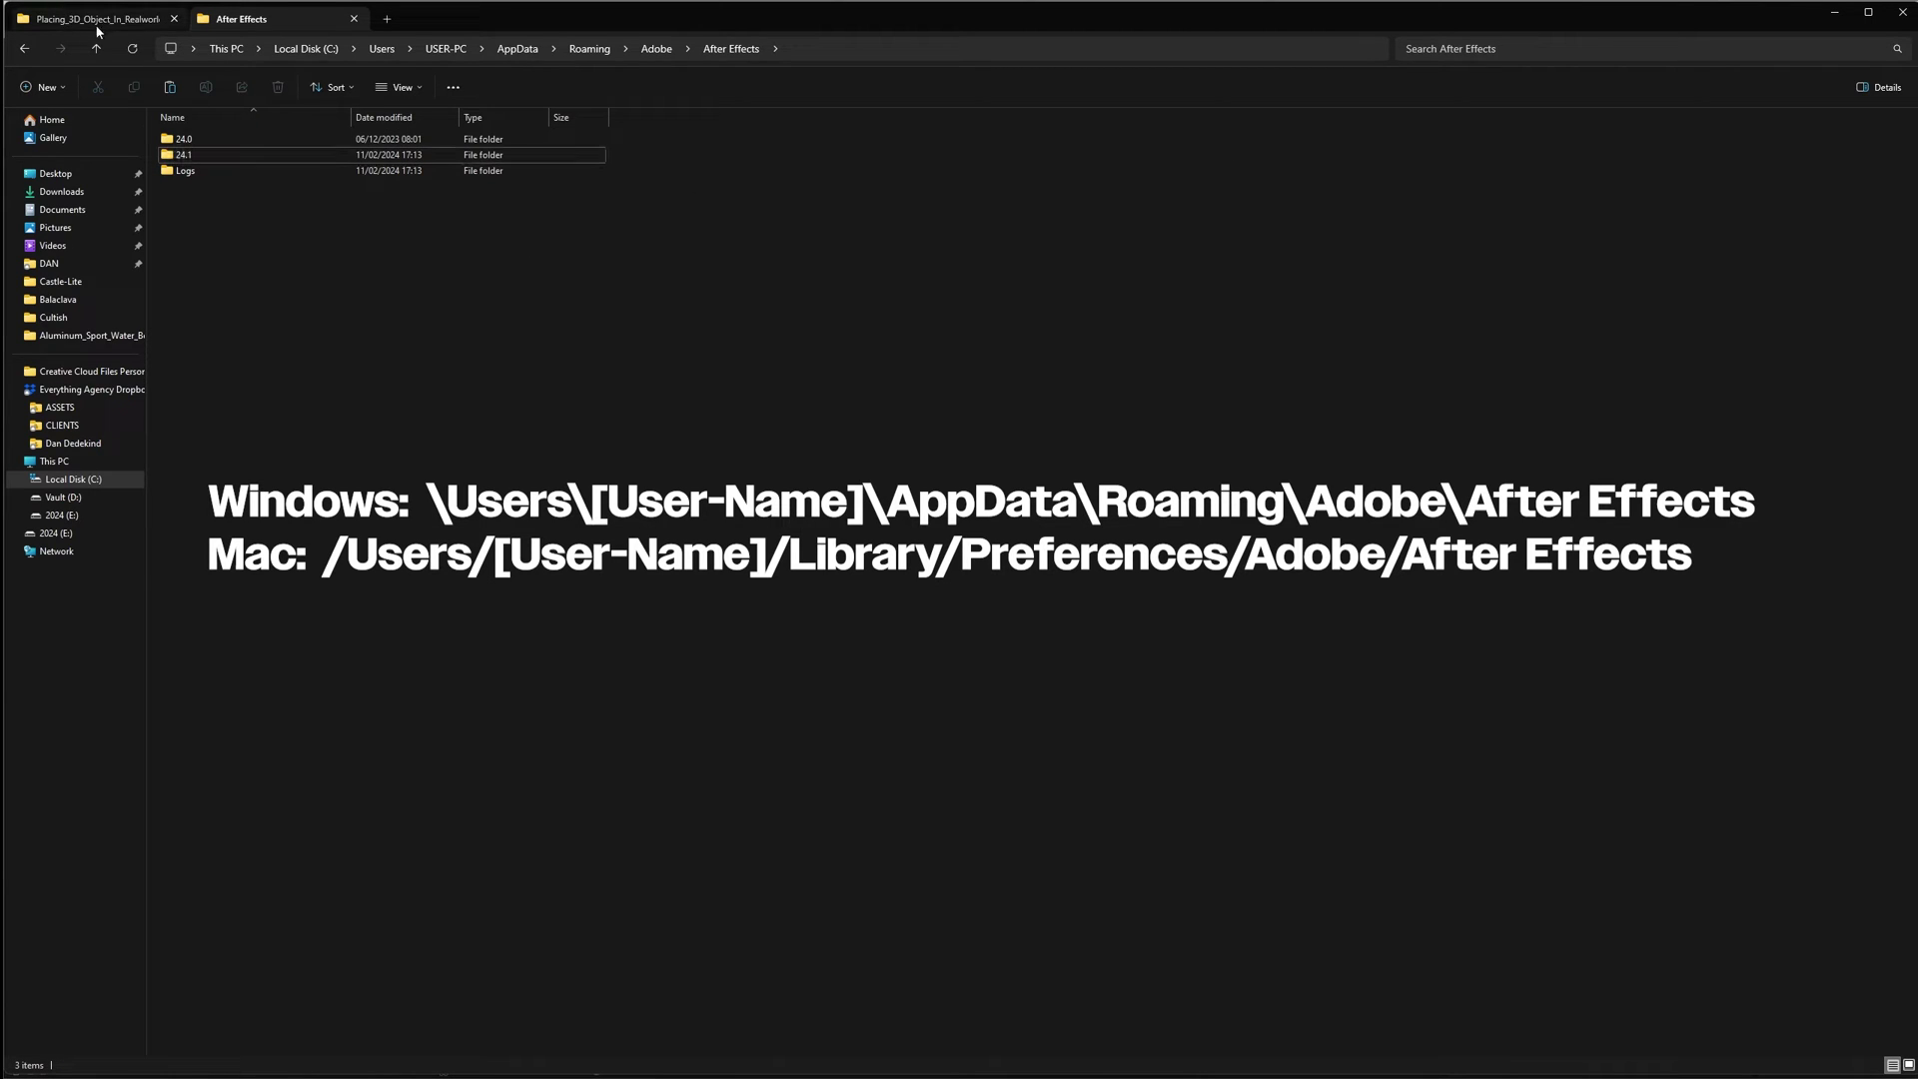
click(352, 19)
click(1834, 12)
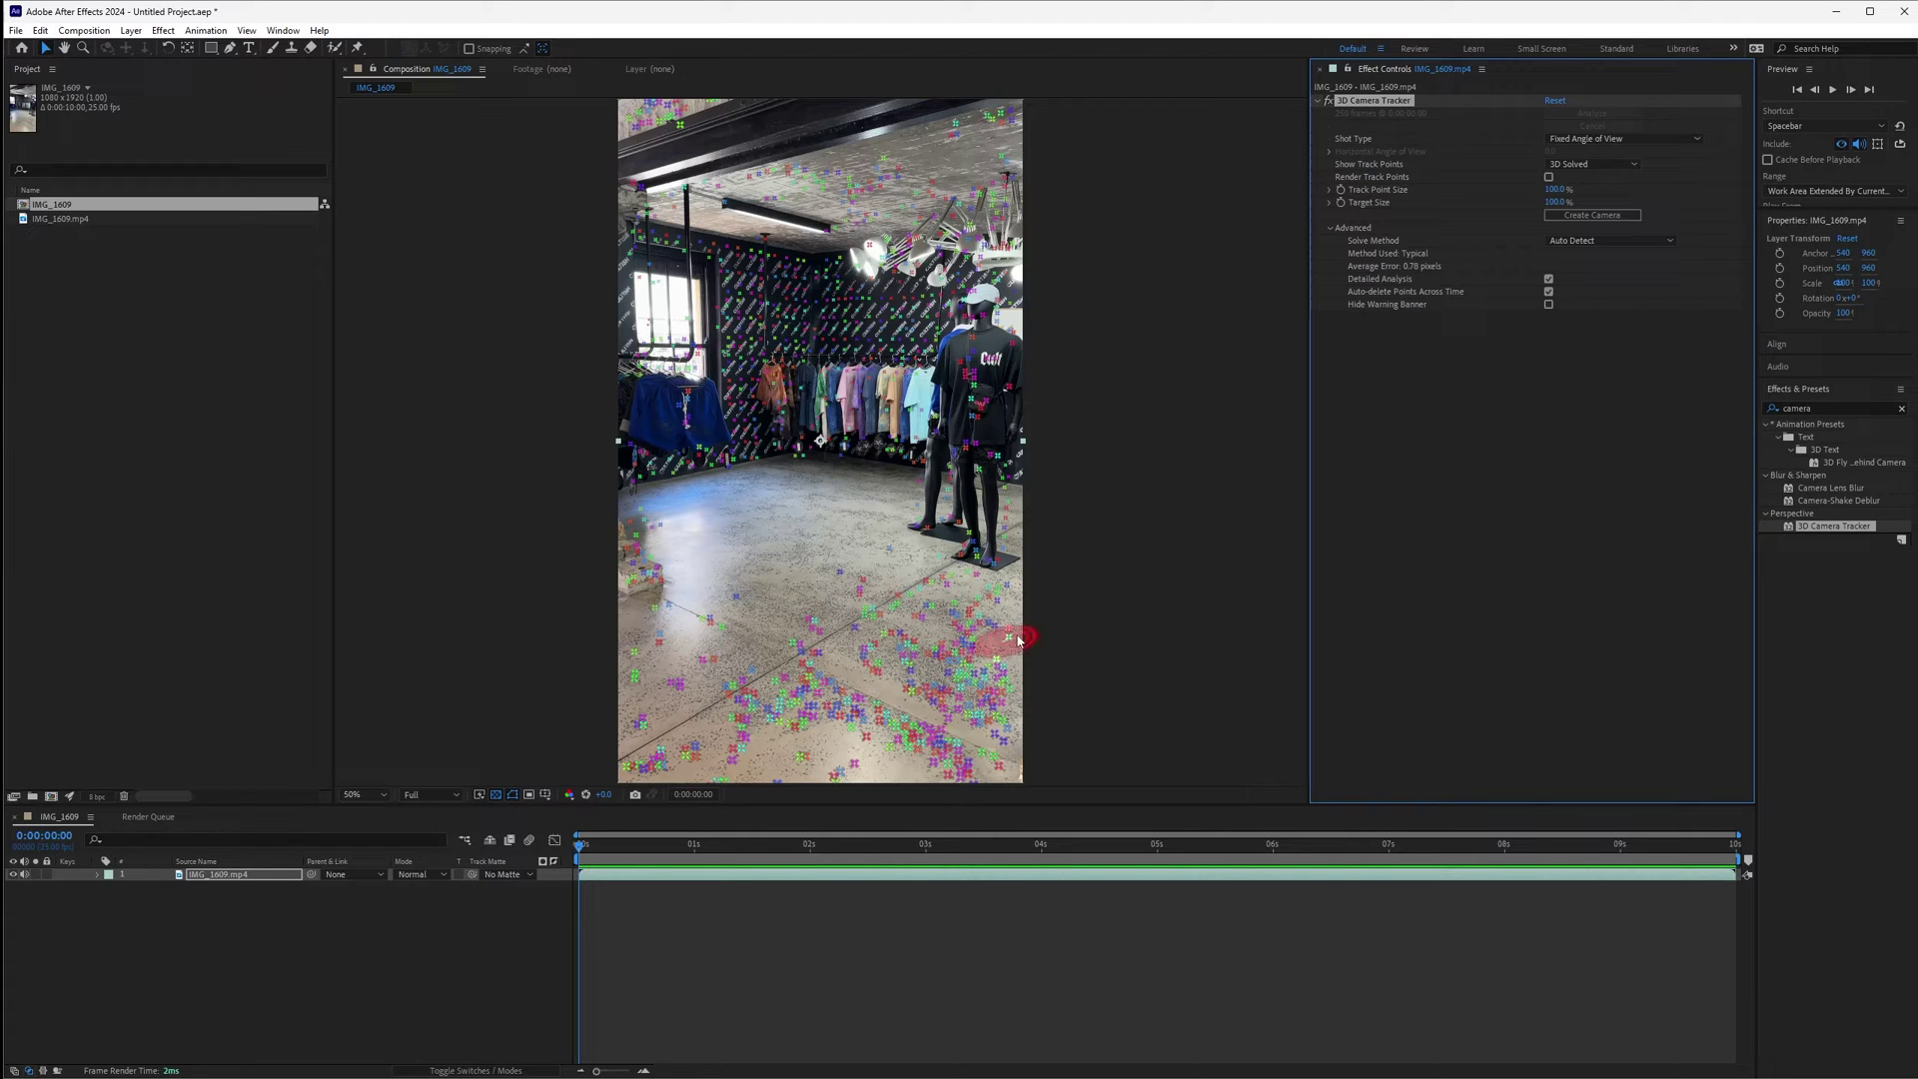
Increase the 3D Camera Tracker's Track Point Size to just over 200%
drag(1554, 189, 1621, 182)
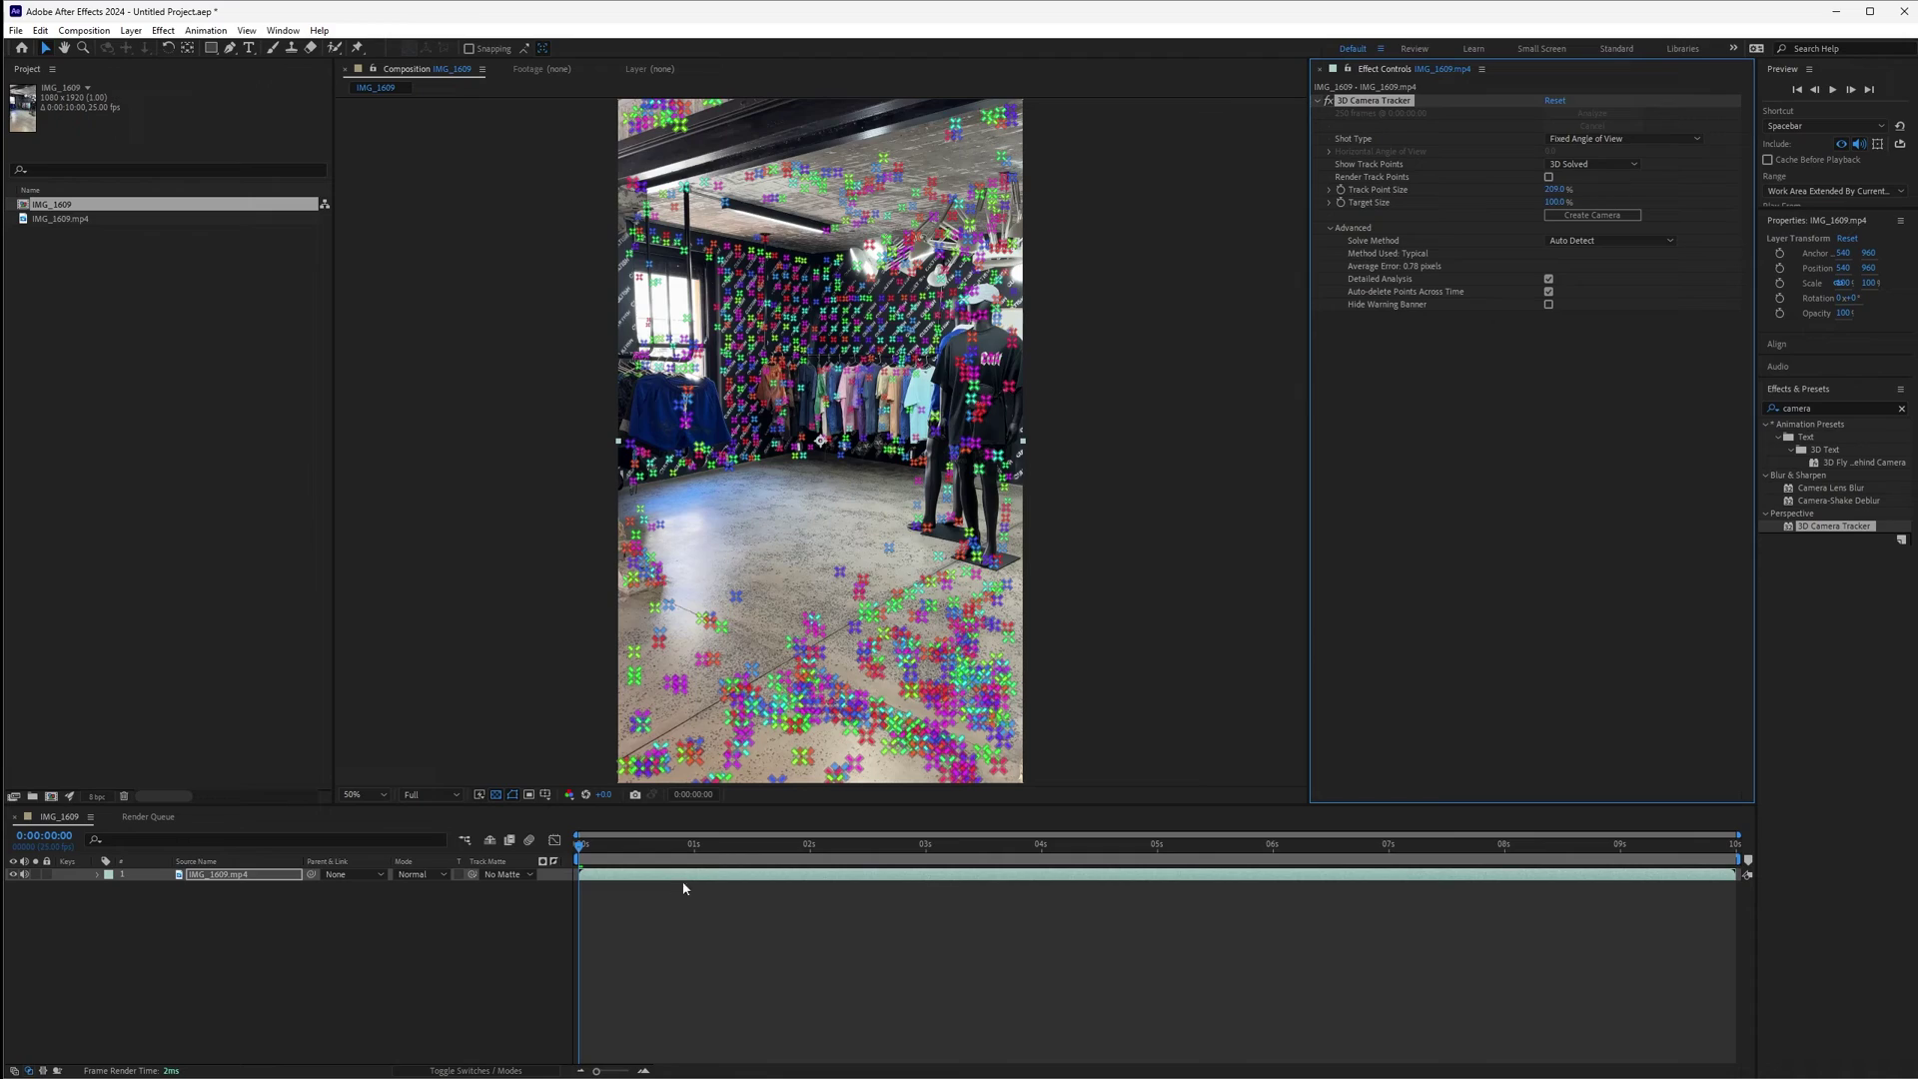
Create a solid and camera from the group of track points covering the foreground floor at about 7 seconds
drag(587, 847, 1393, 849)
key(space)
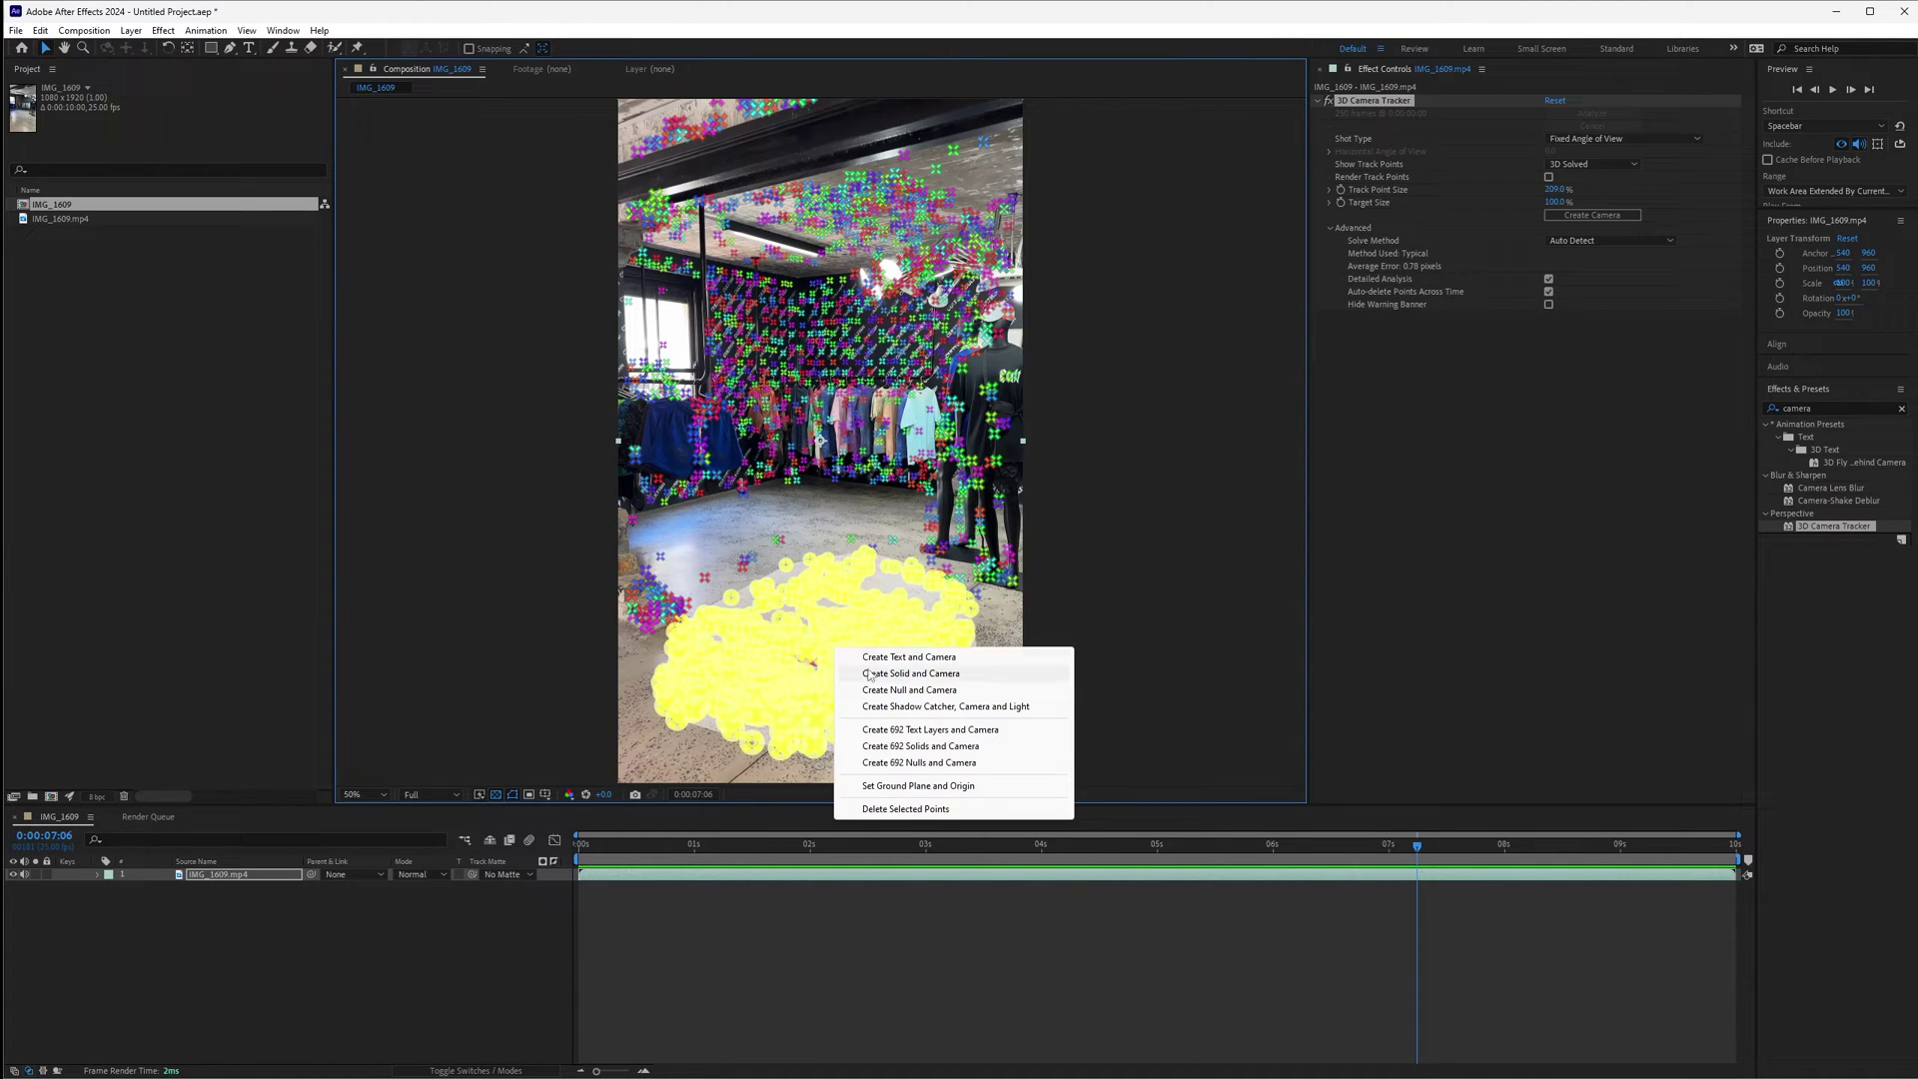
click(926, 674)
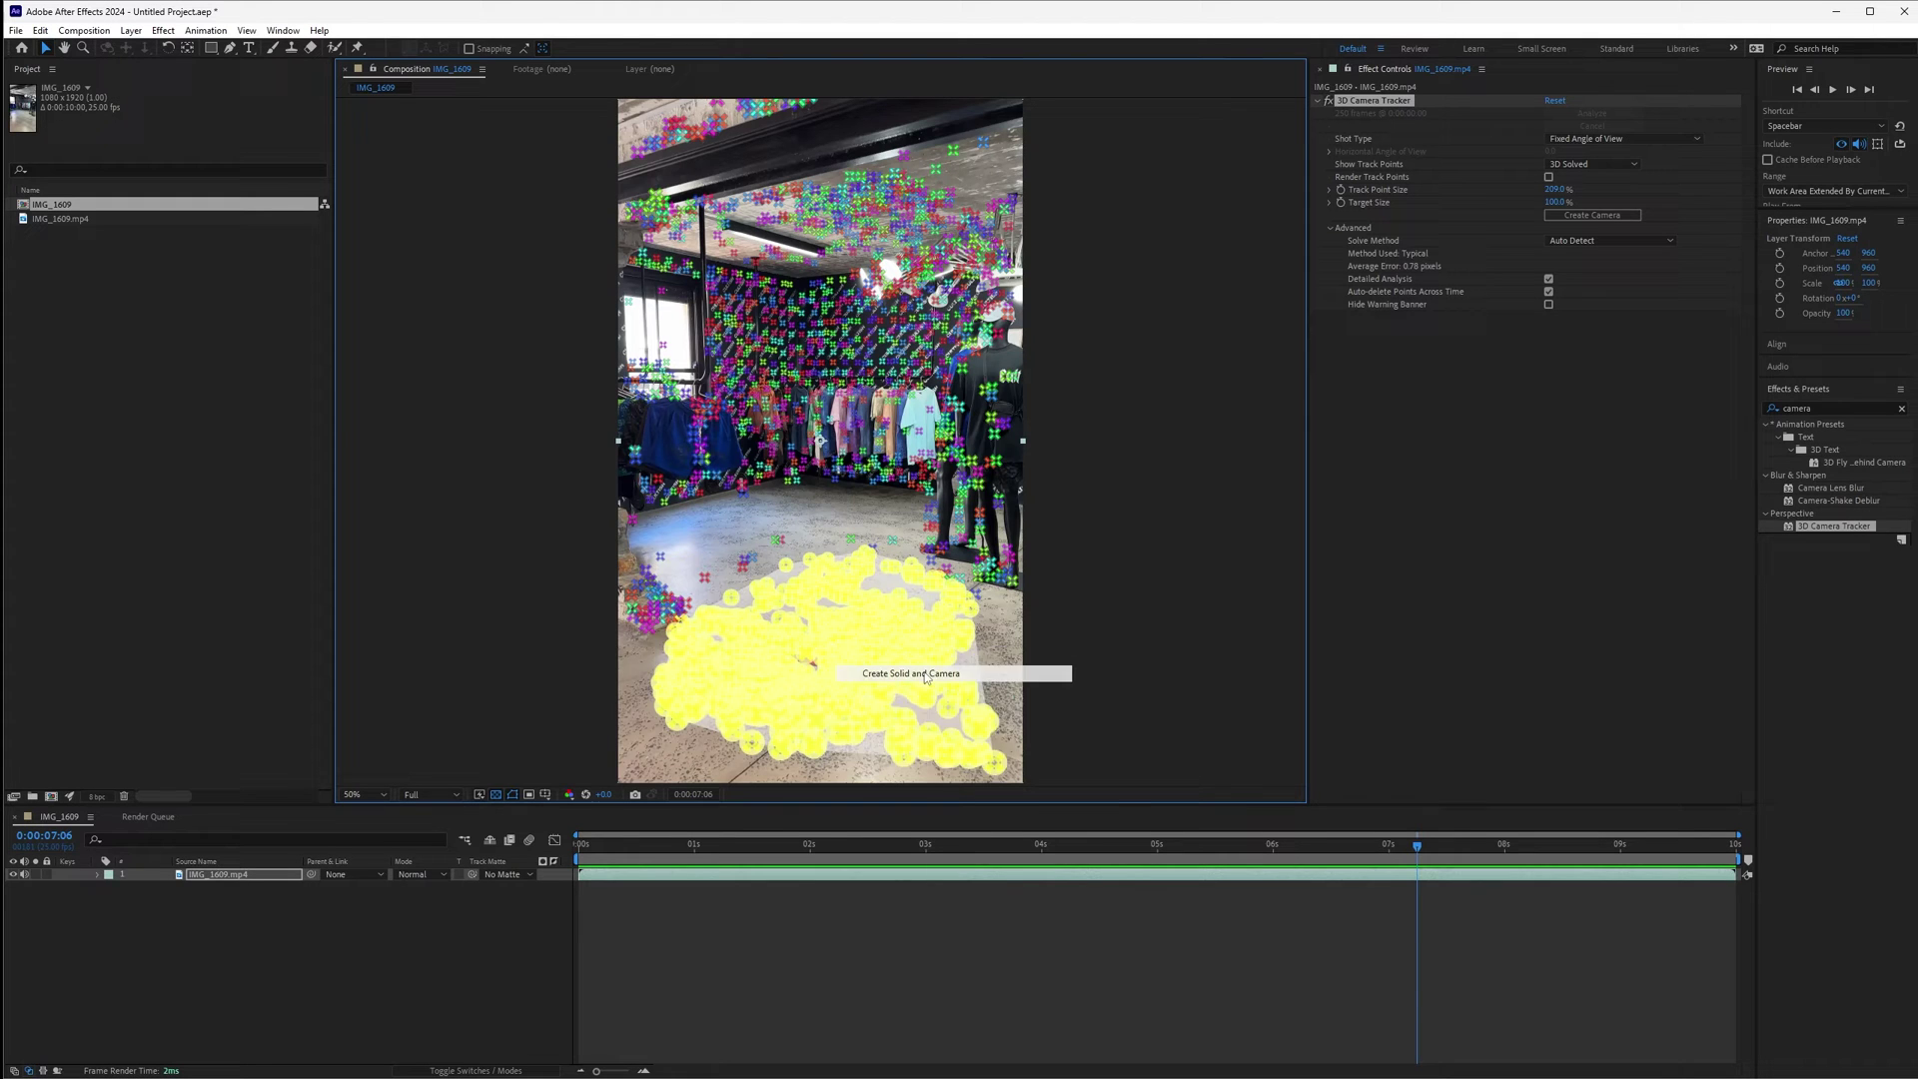
Scrub and play through the composition to check how the track solid follows the floor
click(695, 845)
click(854, 995)
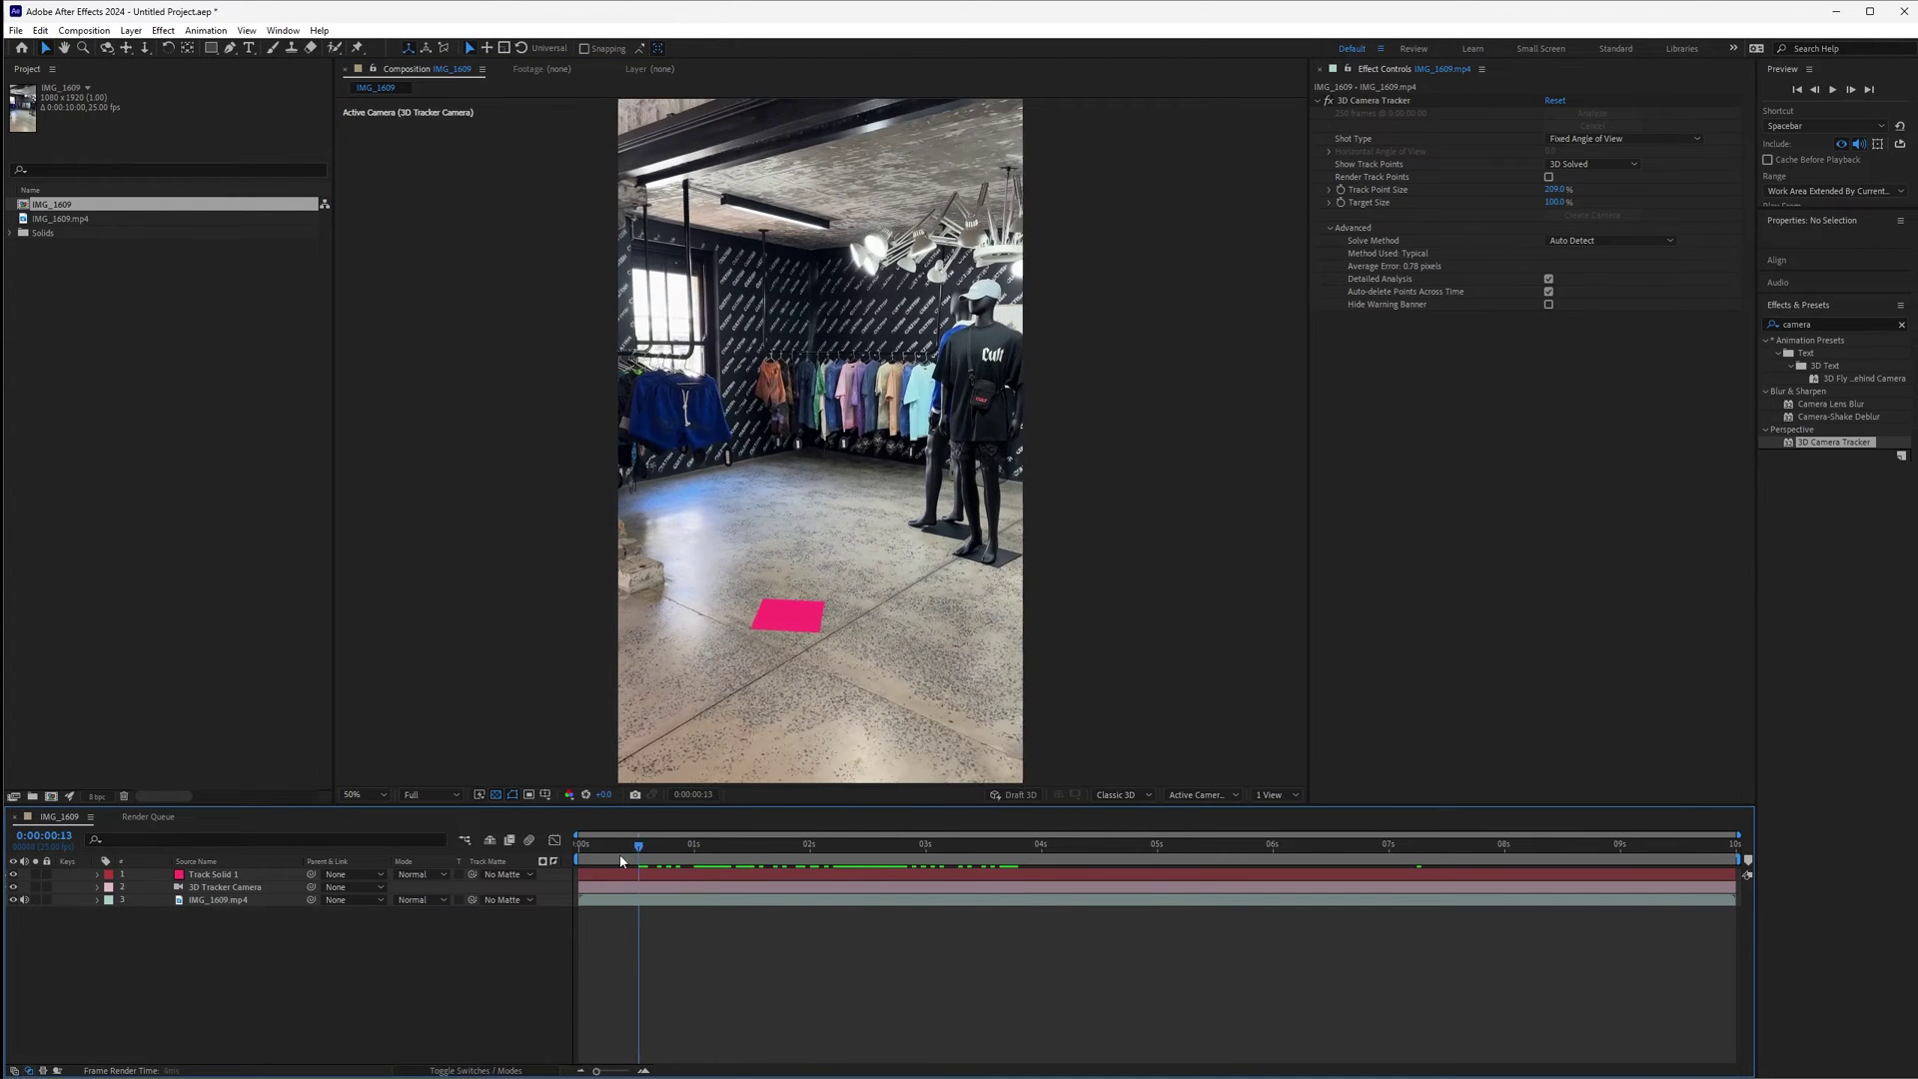
drag(664, 851, 1588, 849)
key(space)
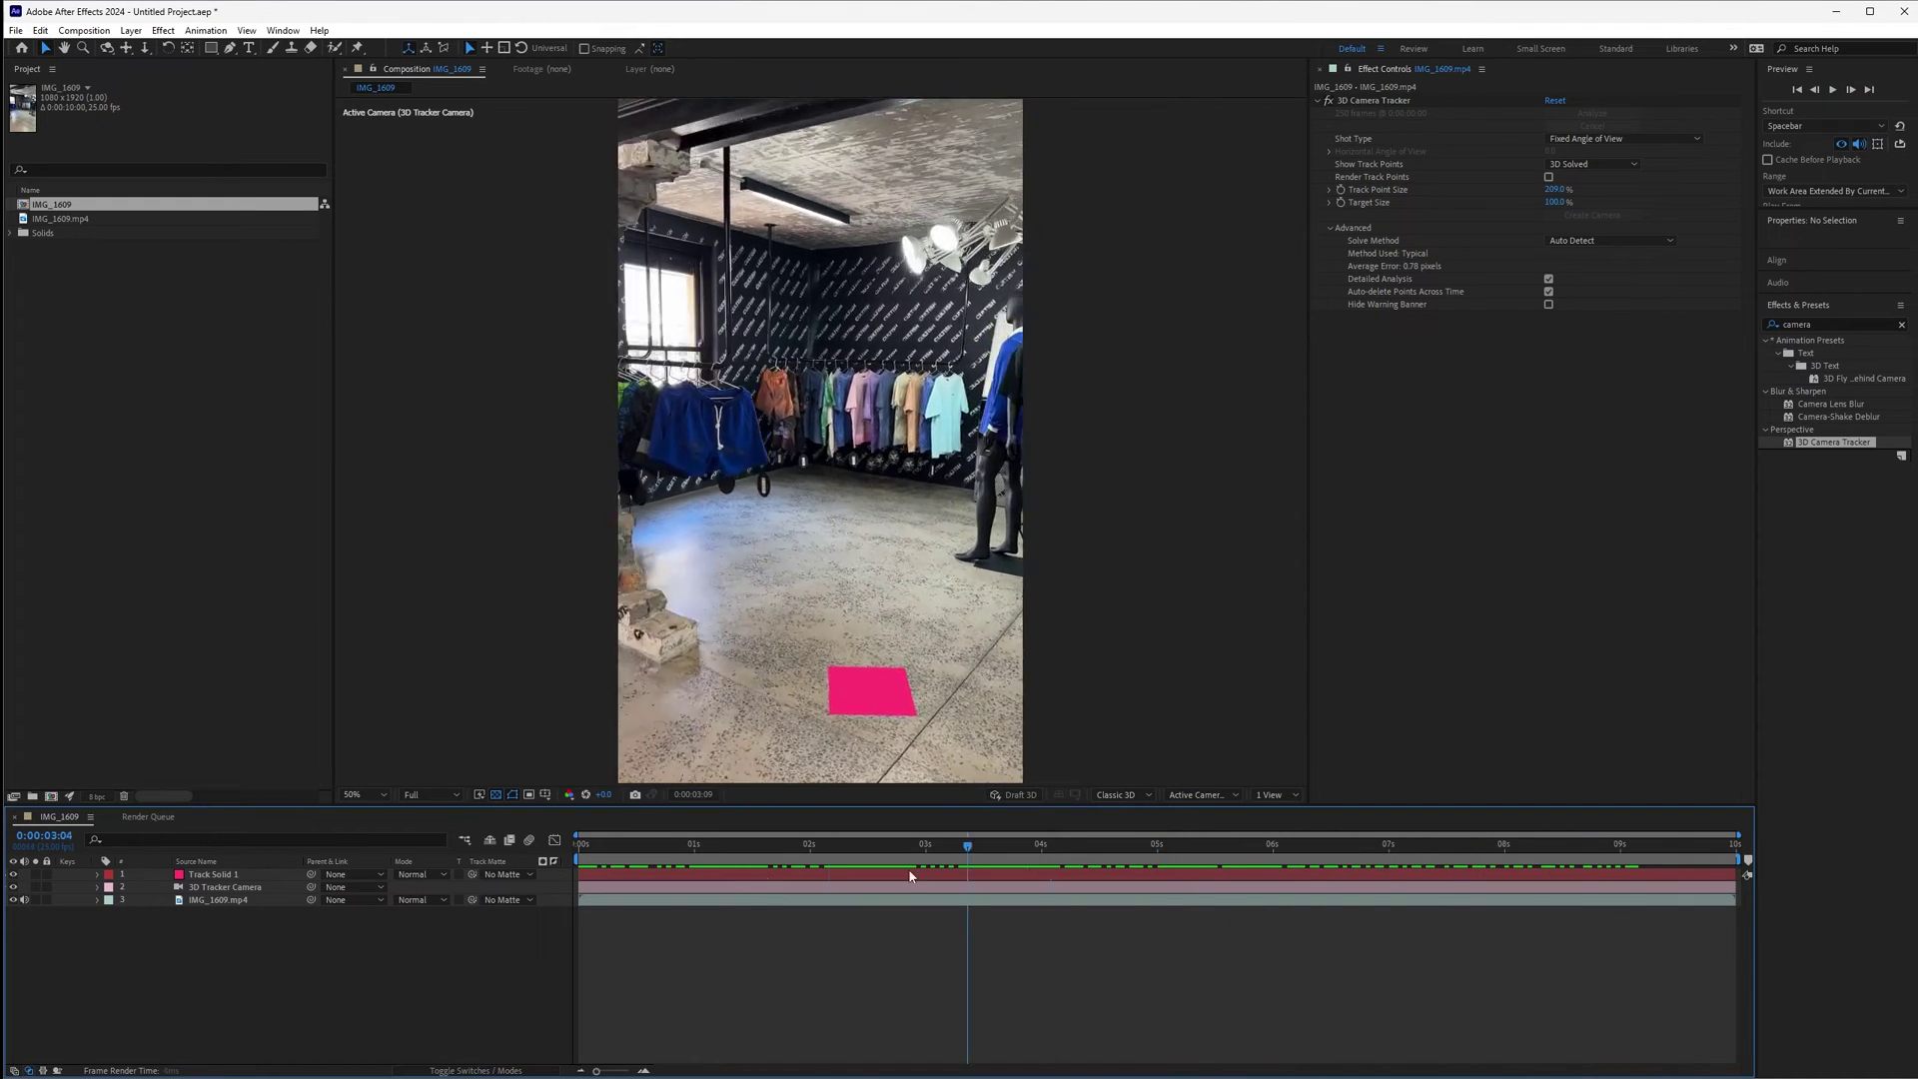
key(space)
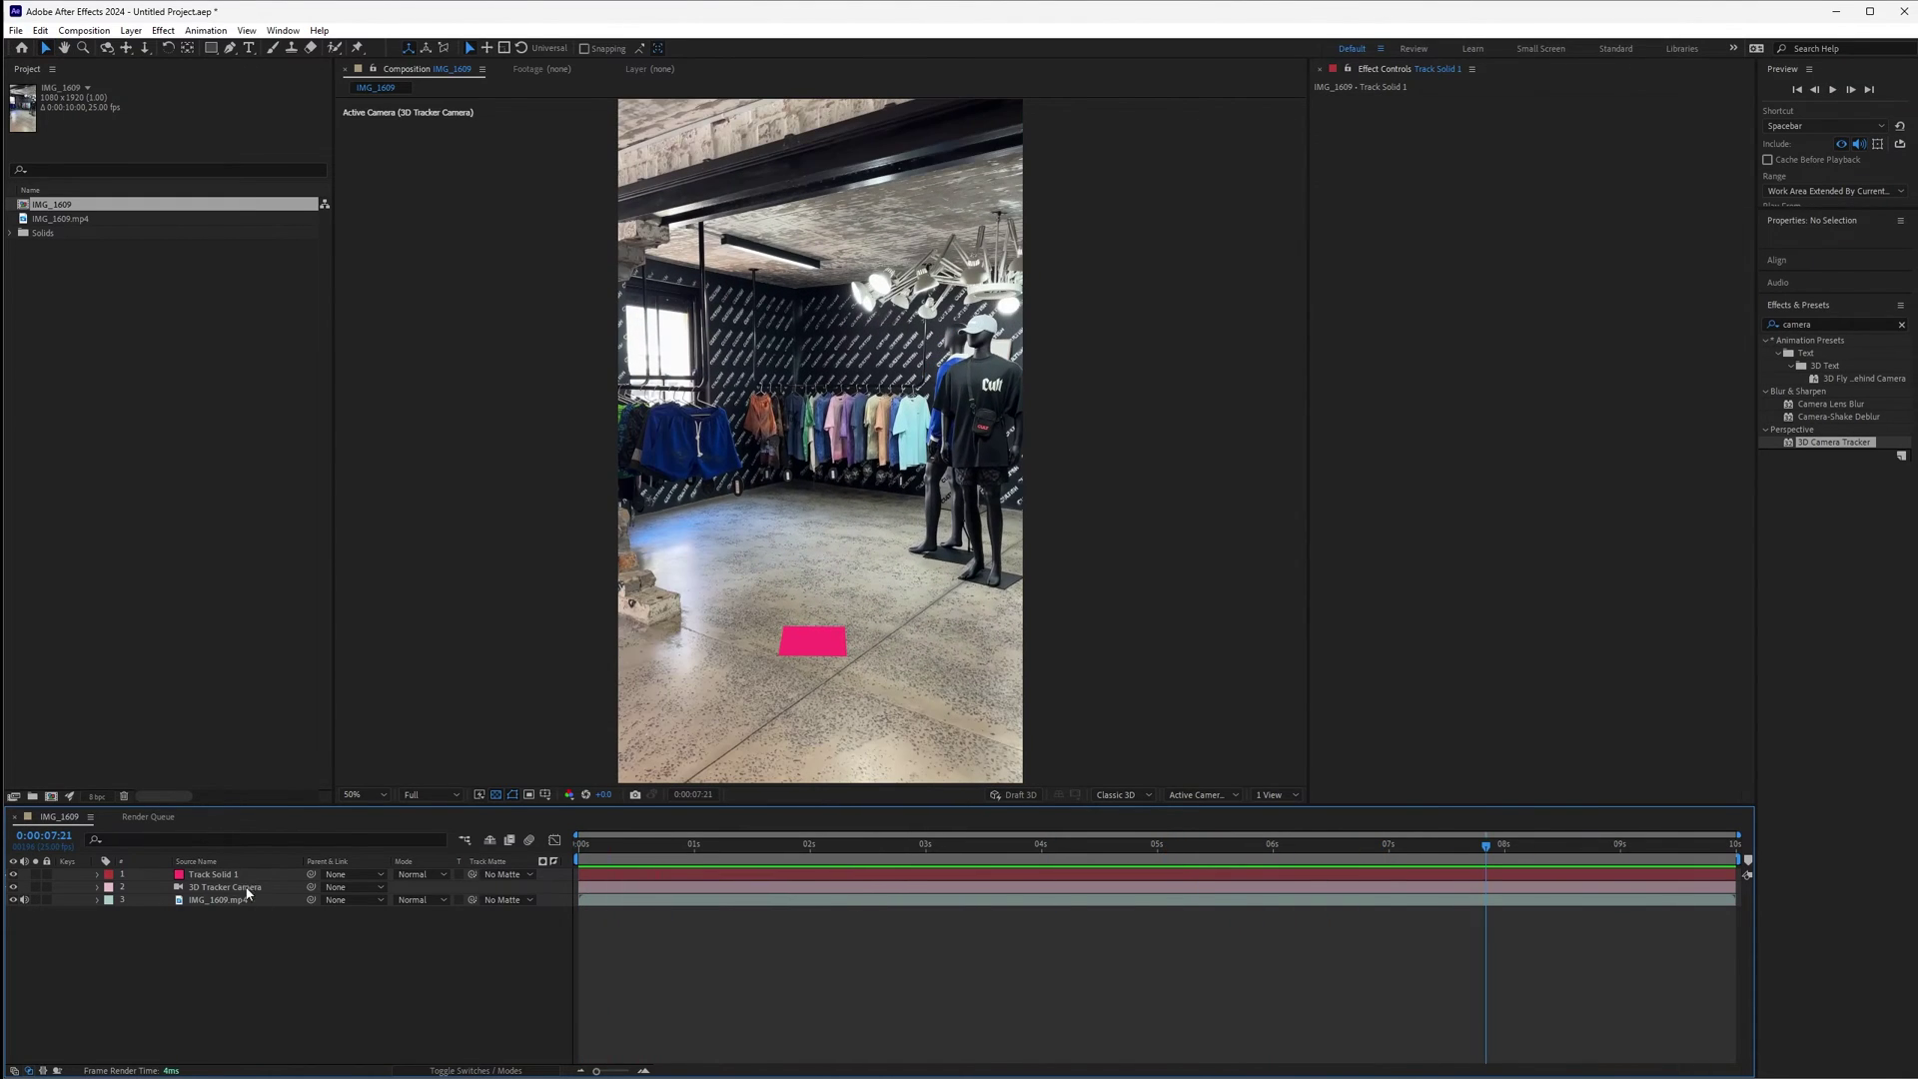
Run the Export Composition Data to JSON script on the Track Solid 1 and 3D Tracker Camera layers
click(228, 875)
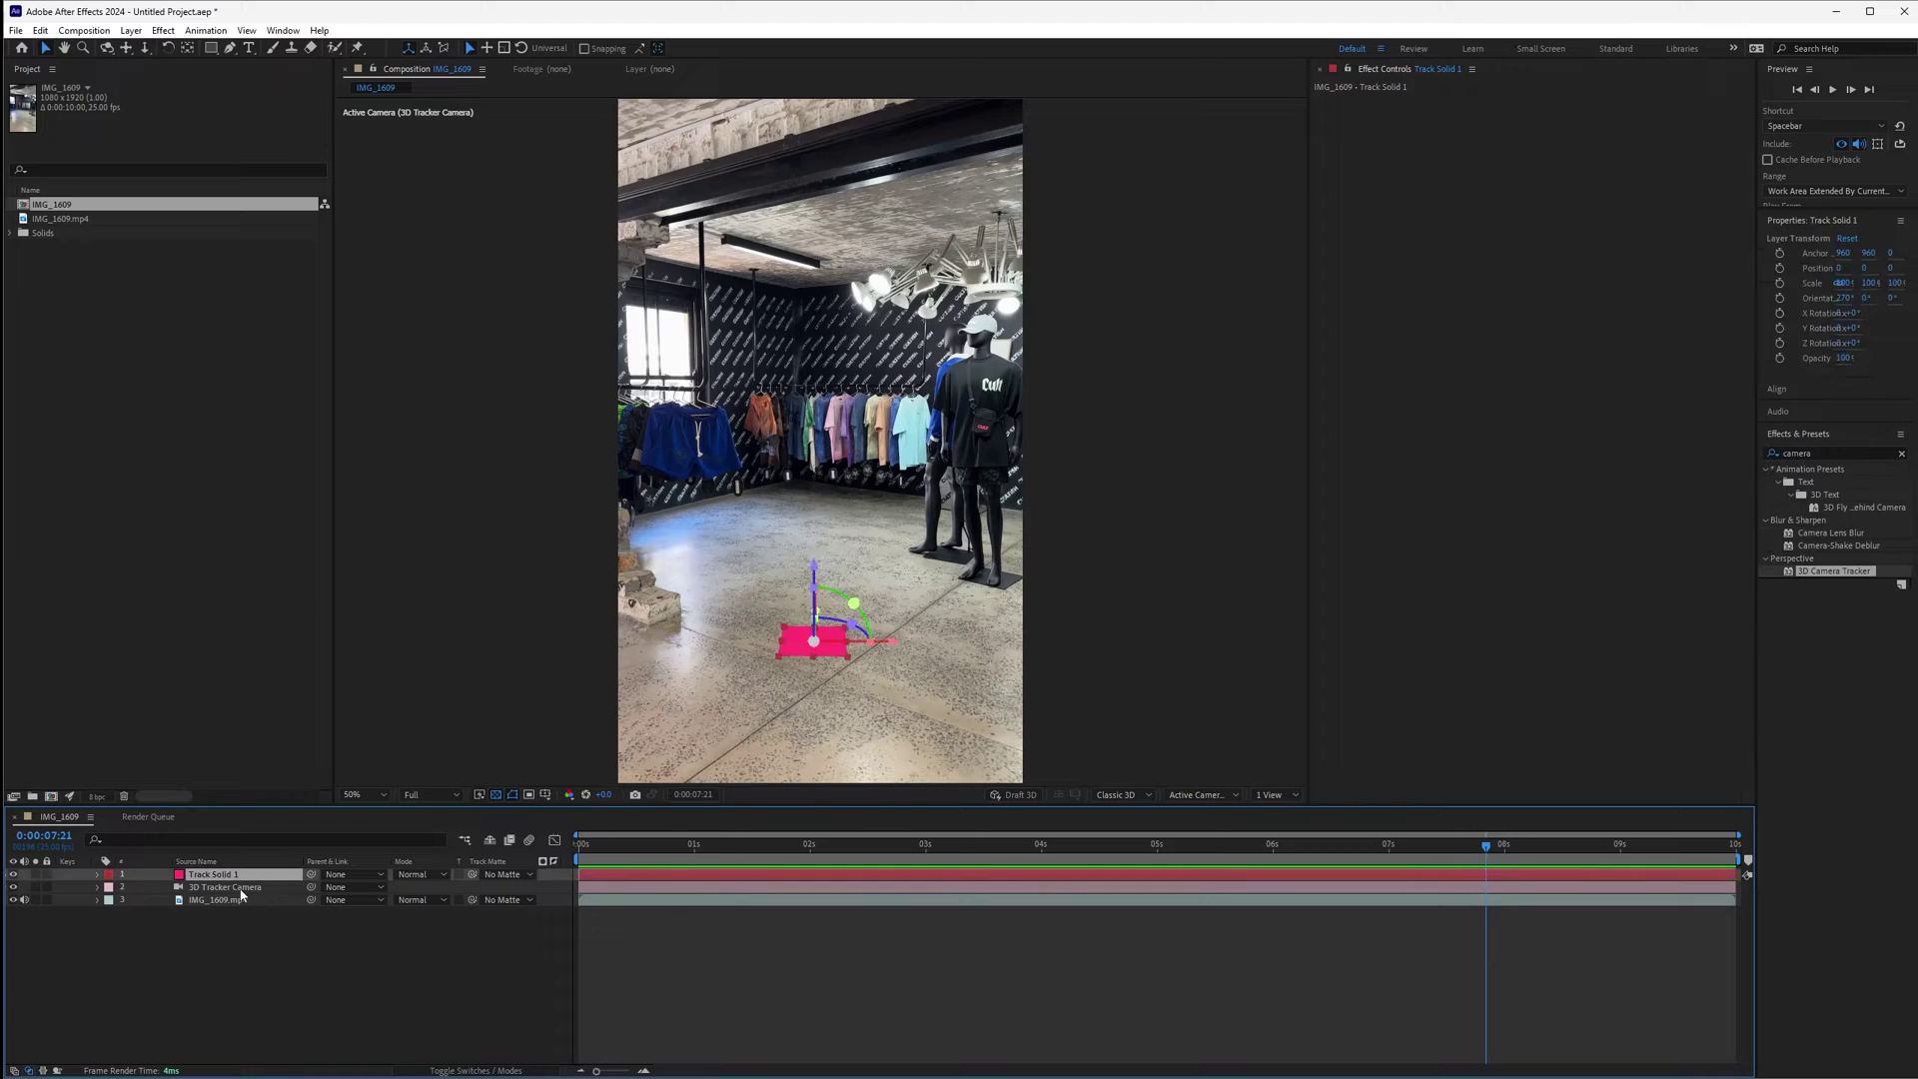
shift+click(253, 888)
click(16, 31)
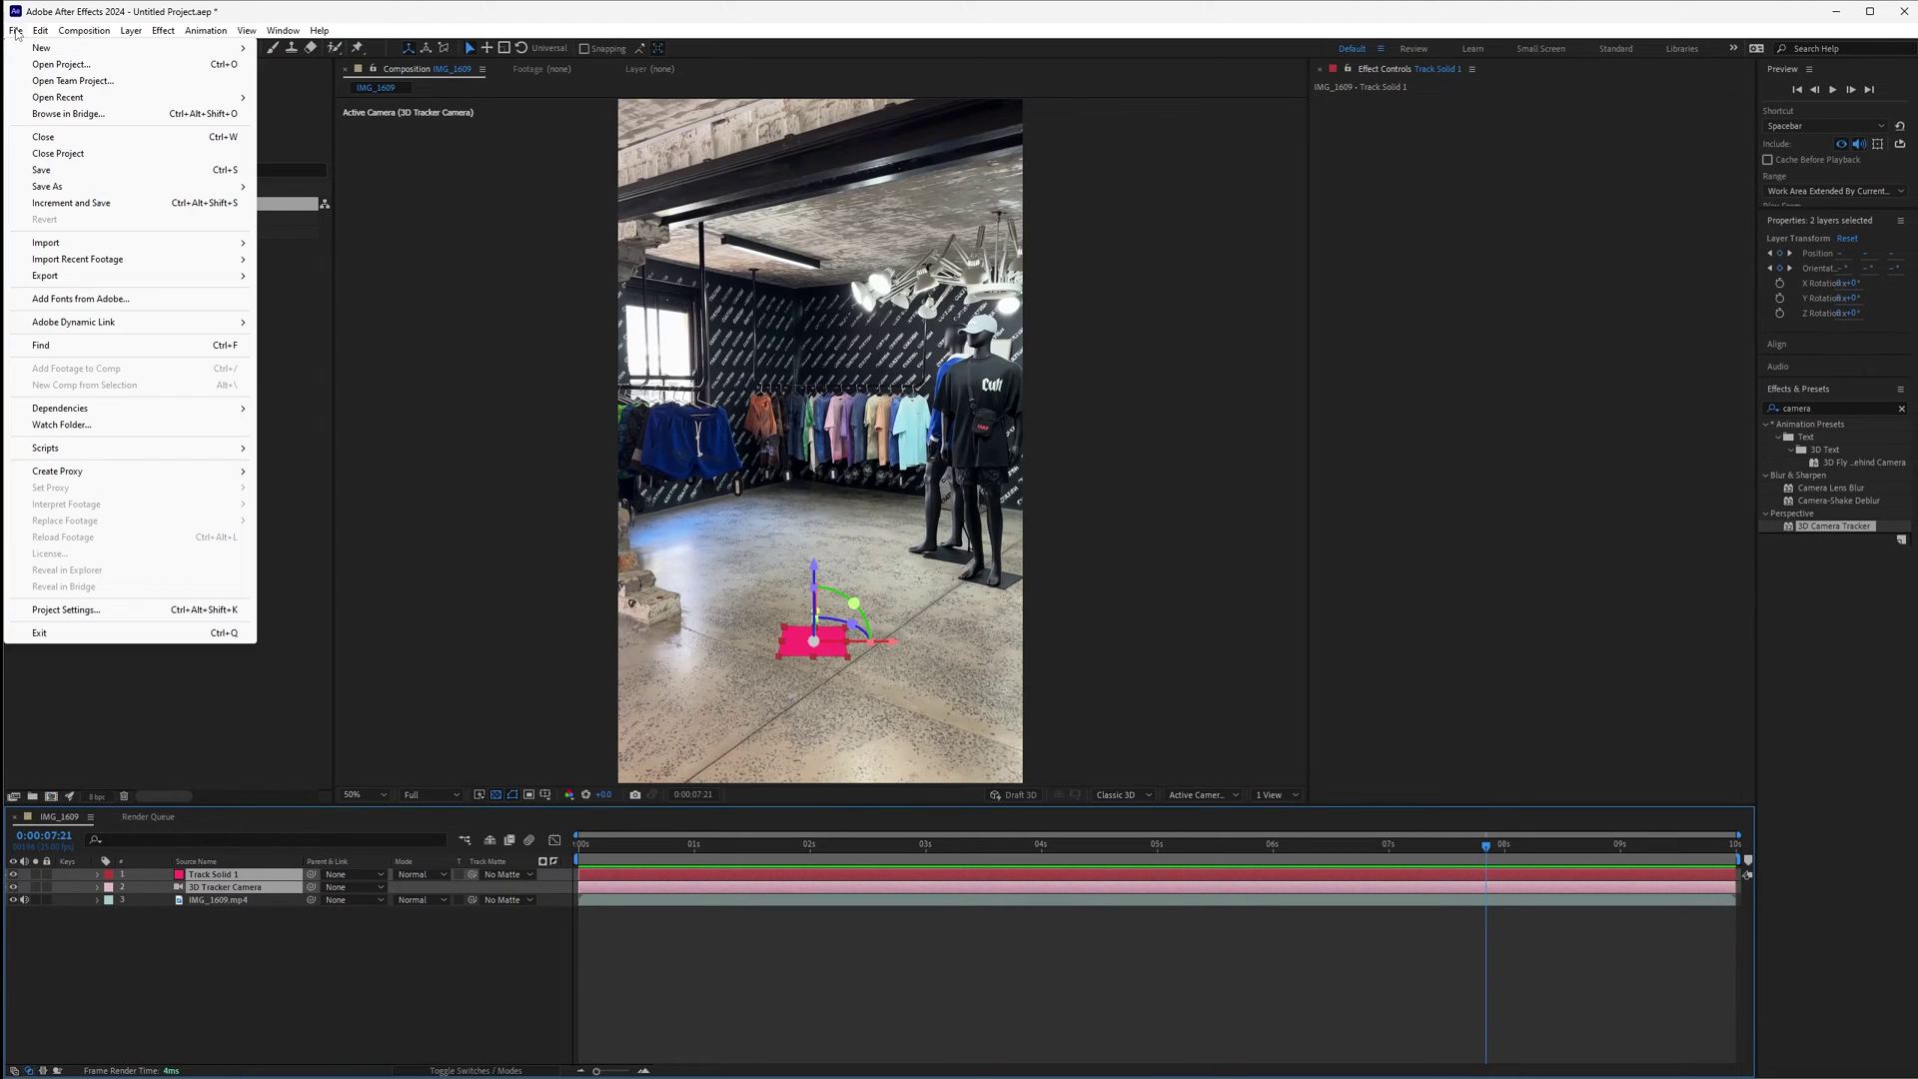
mouse_move(150, 448)
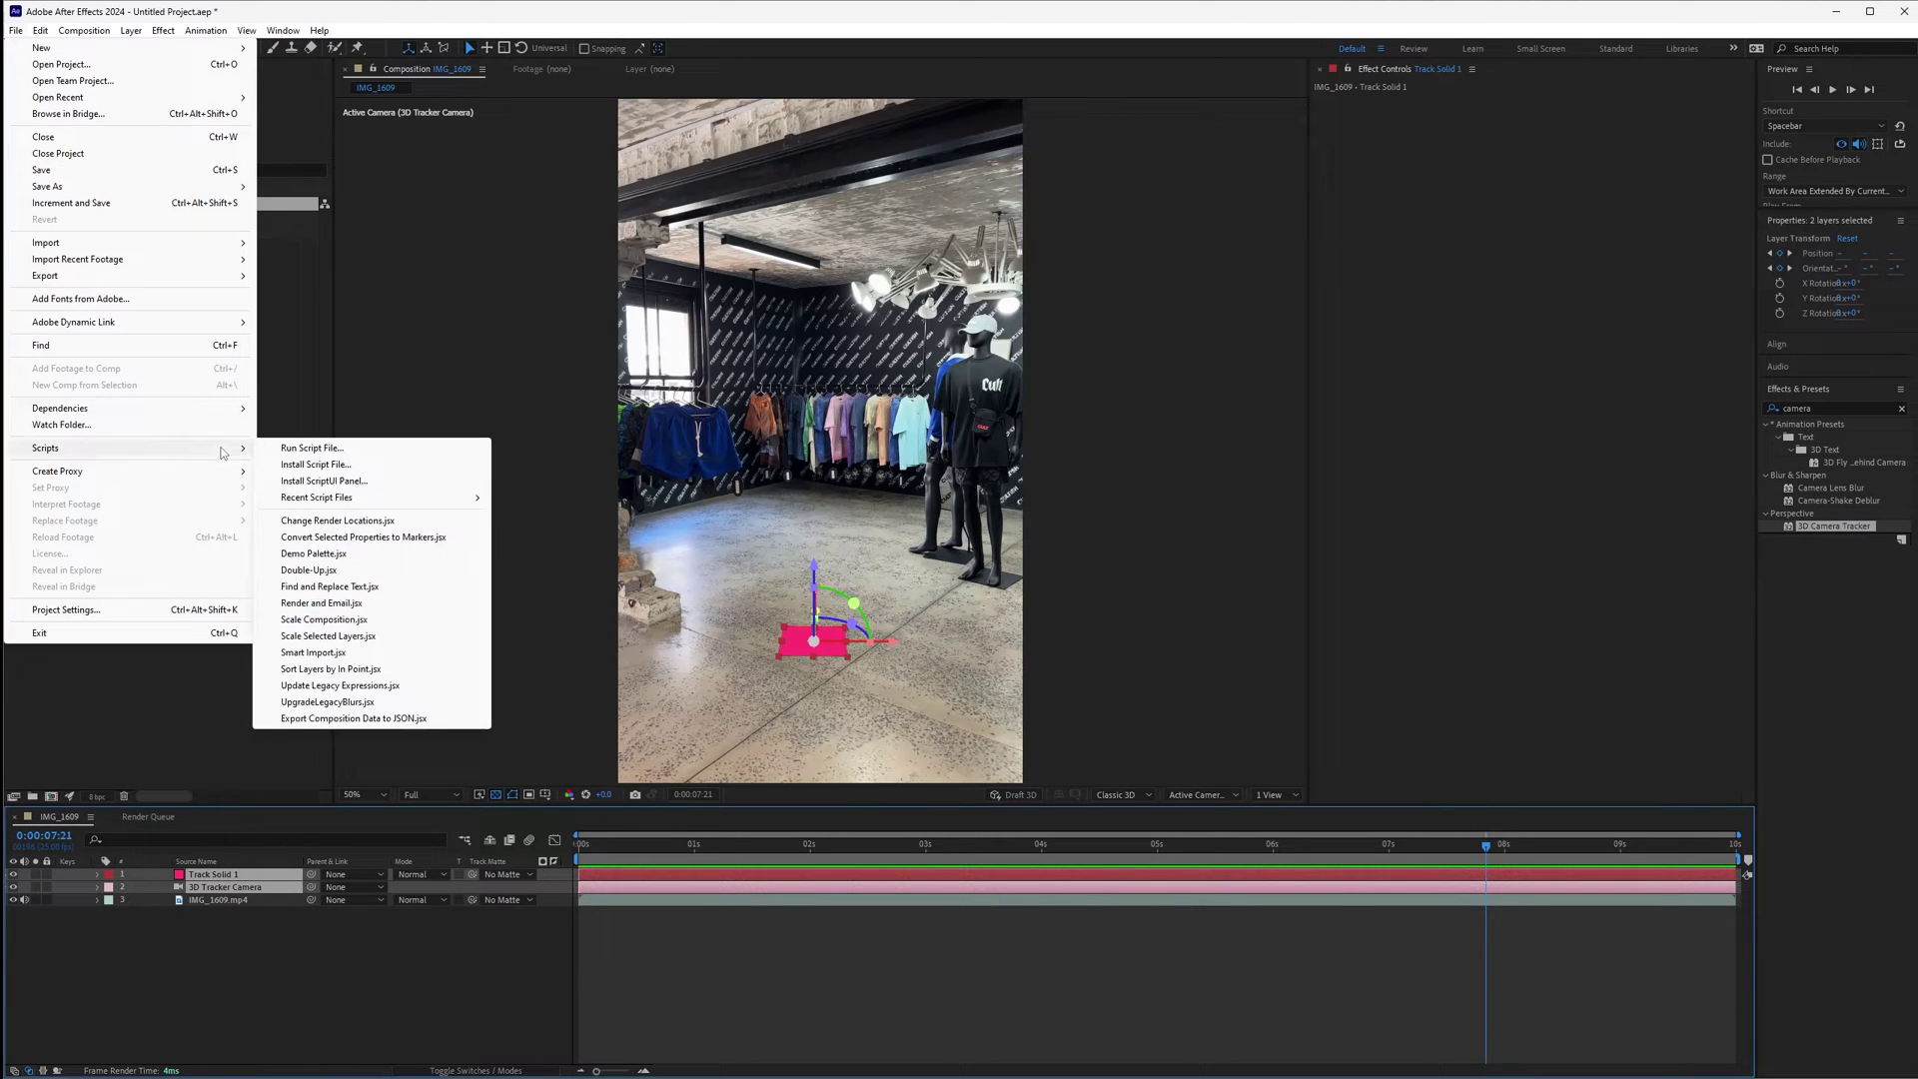
click(390, 720)
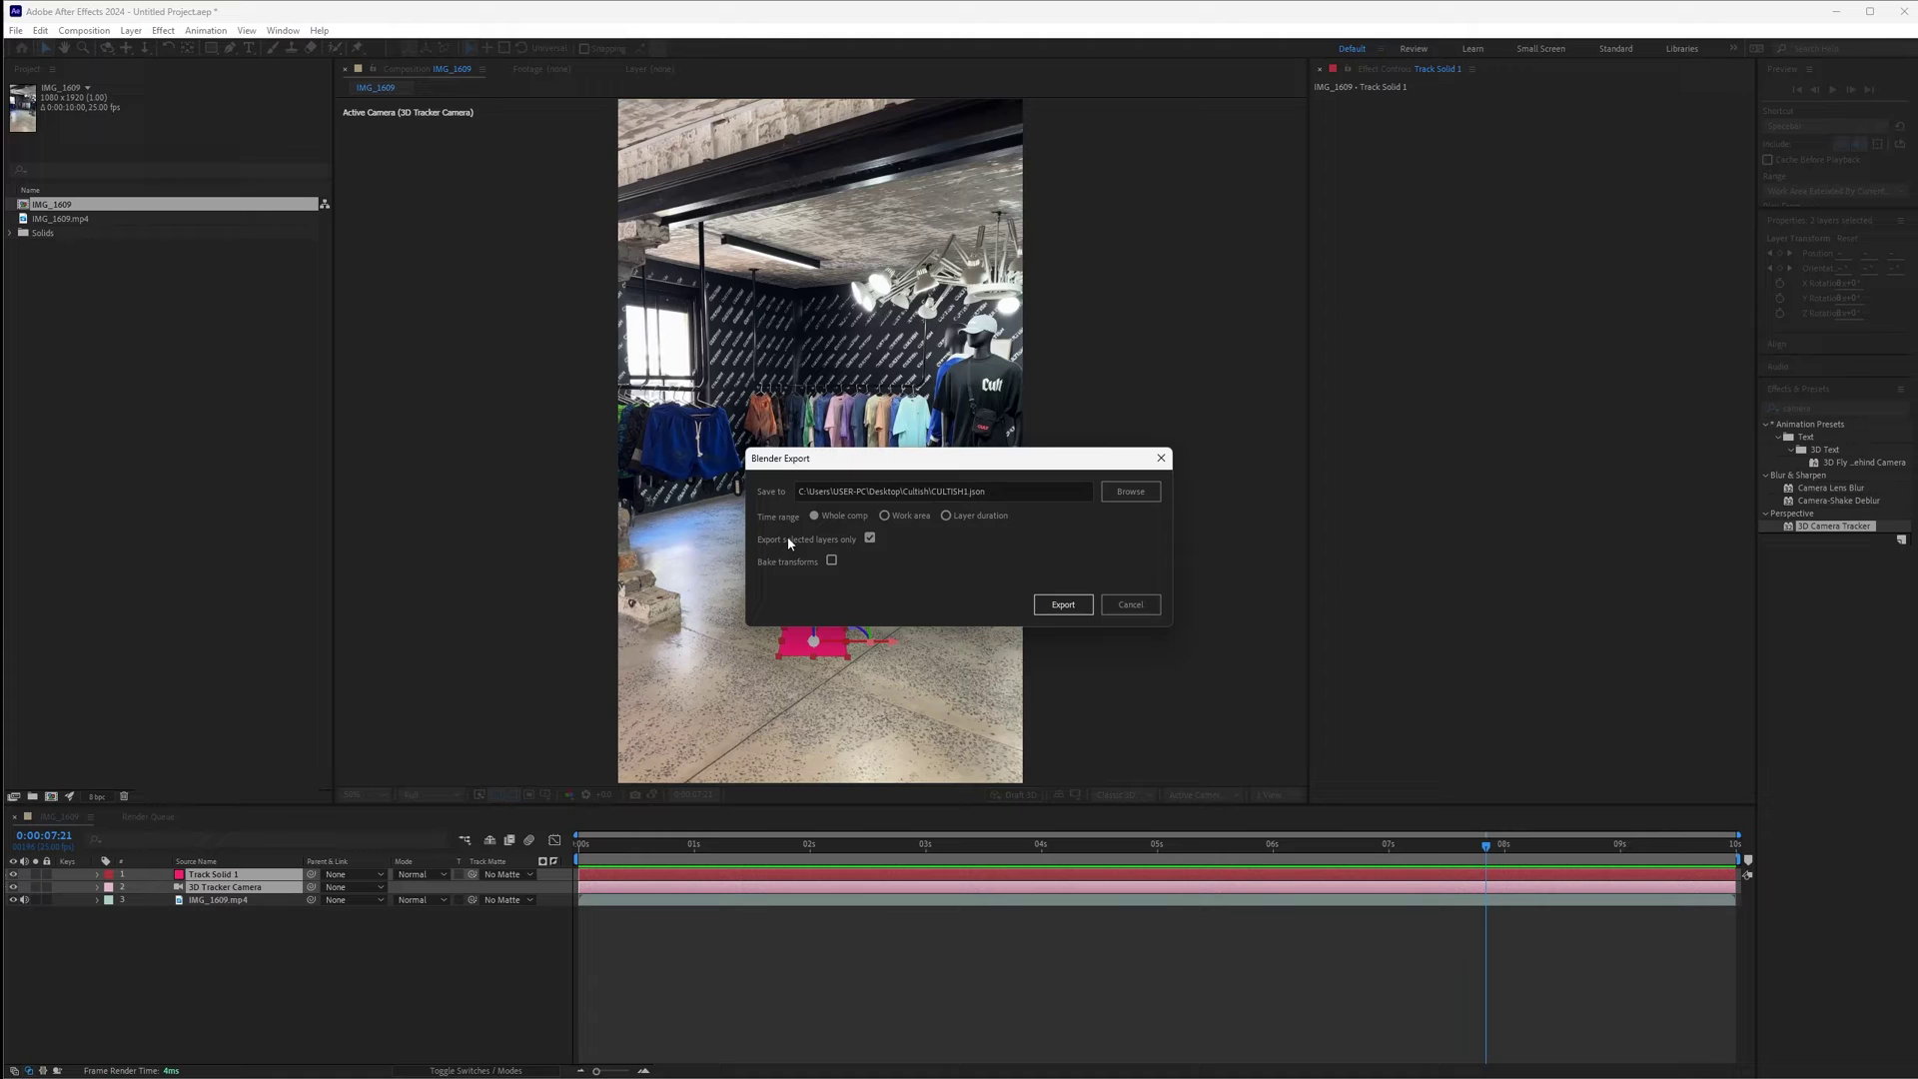
Export the selected layers as YouTube_Video.json into the Placing_3D_Object_In_Realworld_Space folder on the Desktop
click(1130, 492)
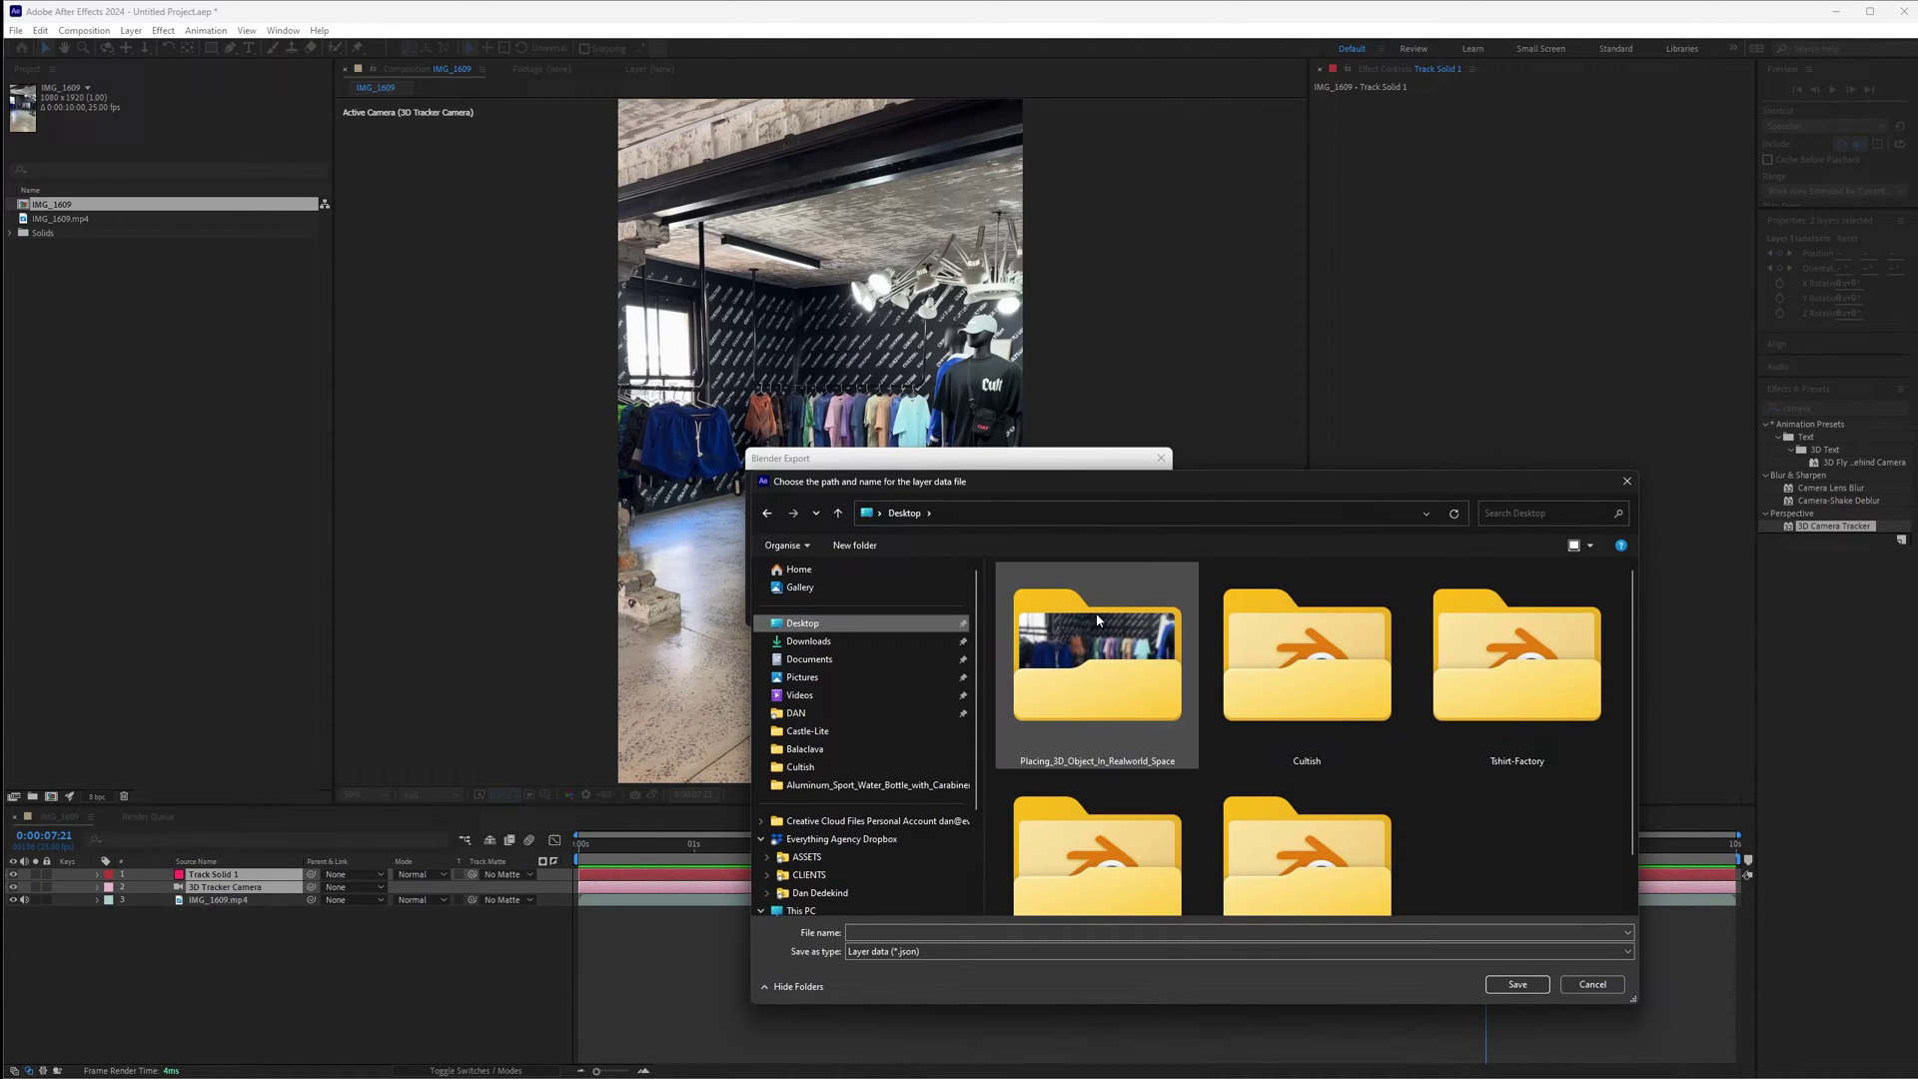
double_click(1097, 619)
click(903, 931)
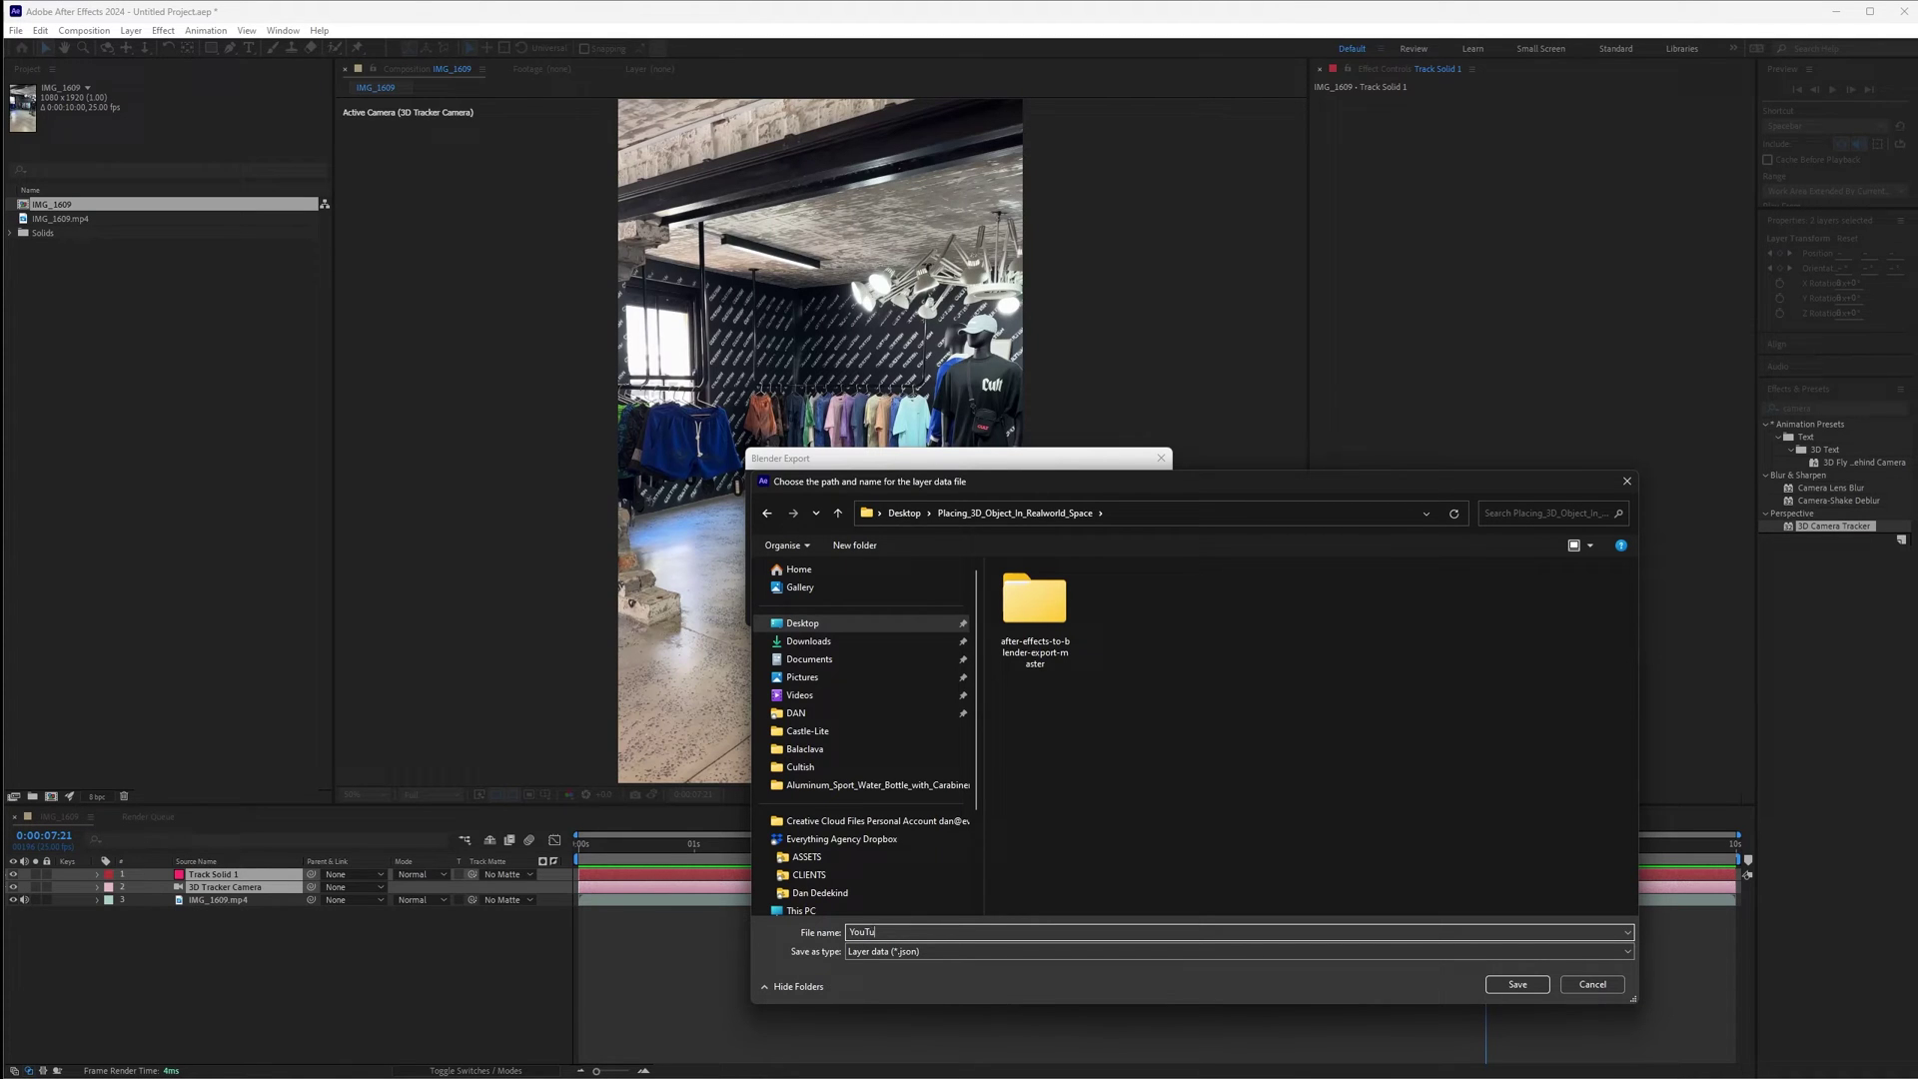
key(Return)
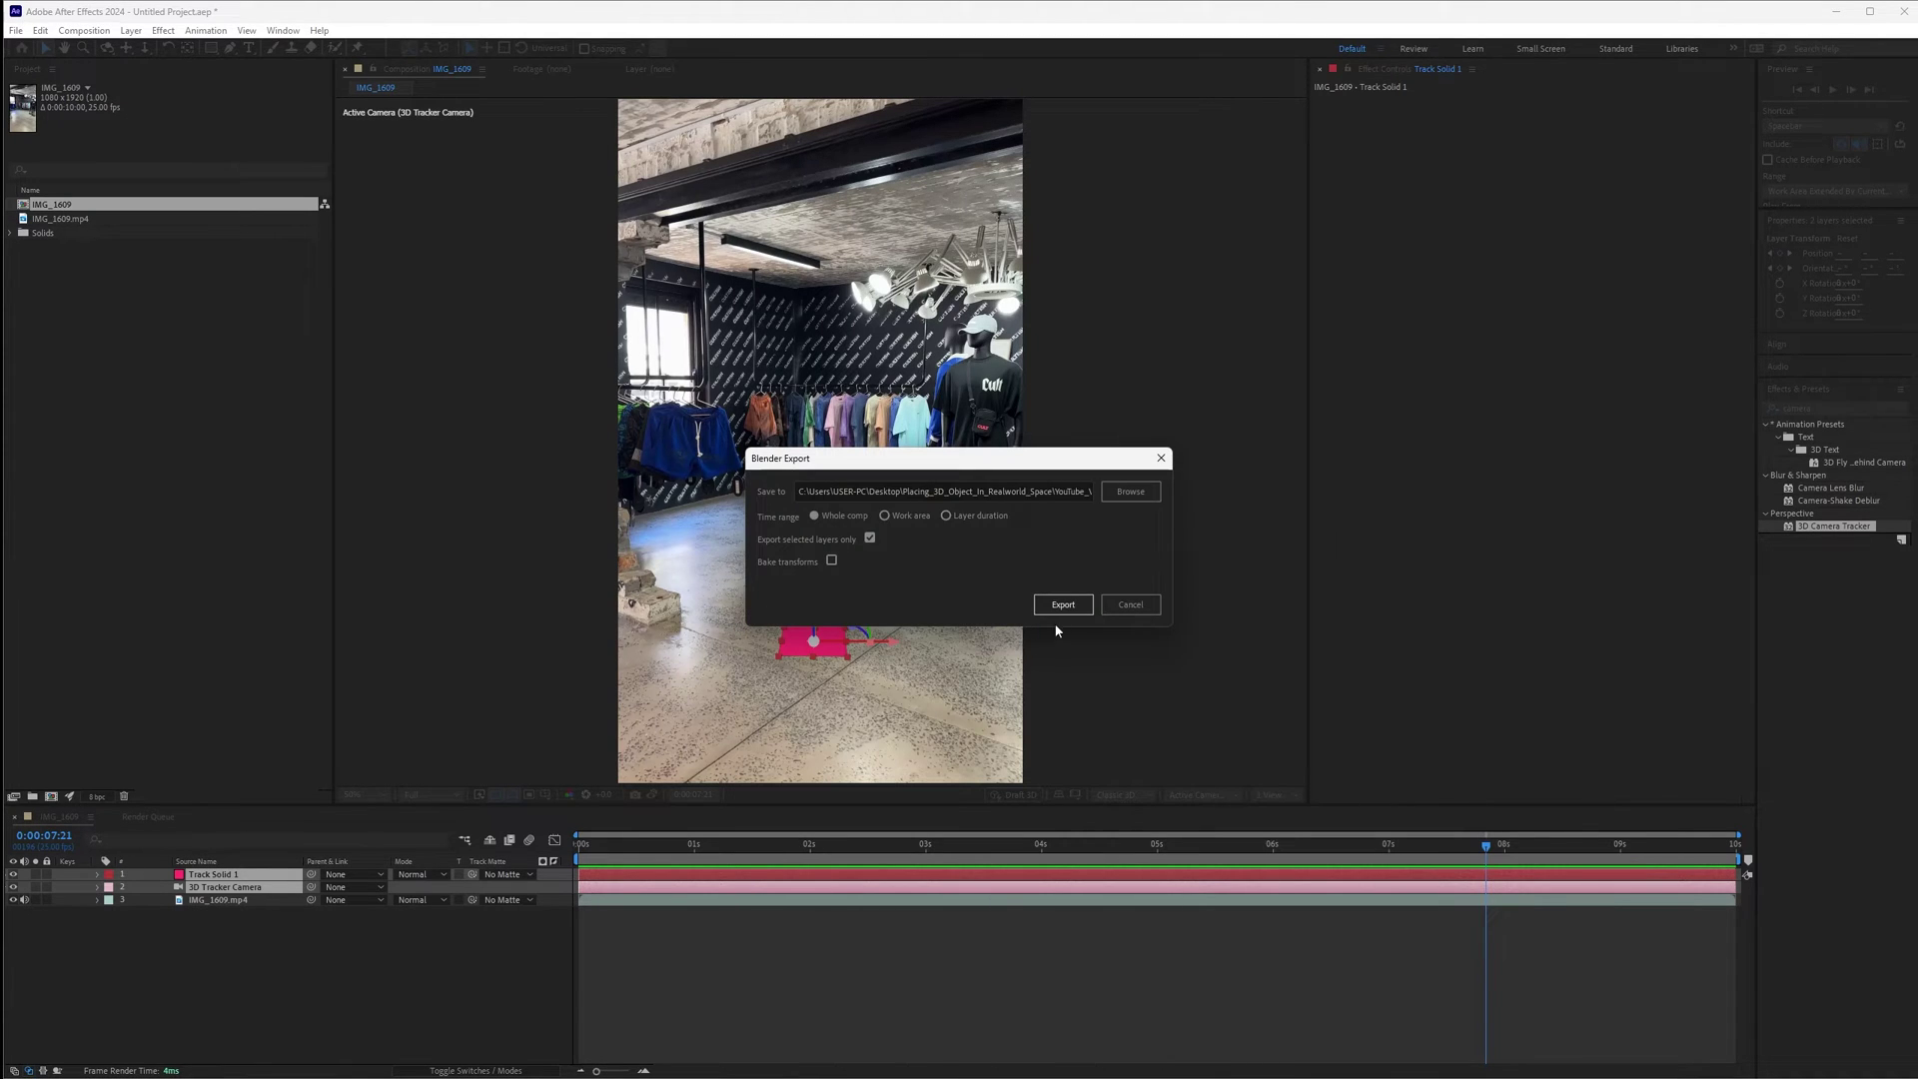
click(1065, 606)
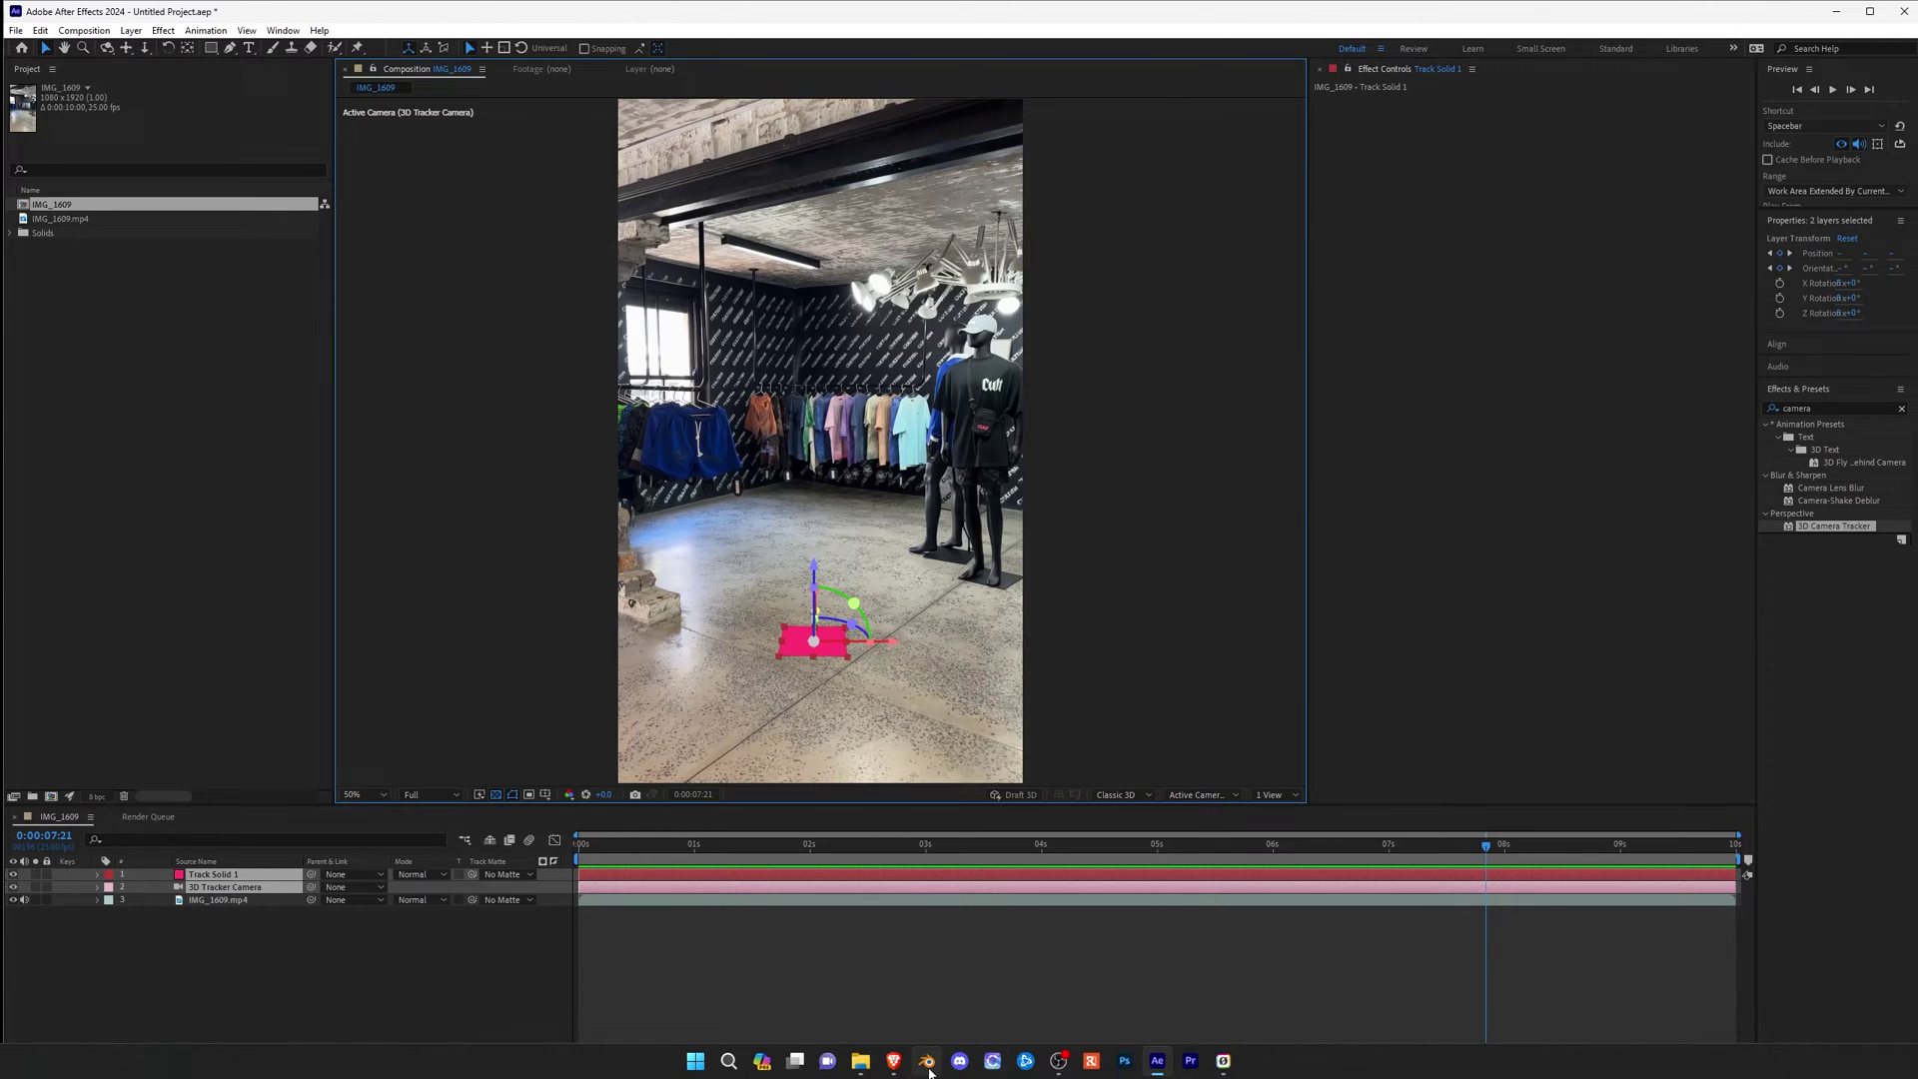
Switch to Blender and install the import-comp-to-blender.py add-on from the after-effects-to-blender-export-master folder
click(928, 1065)
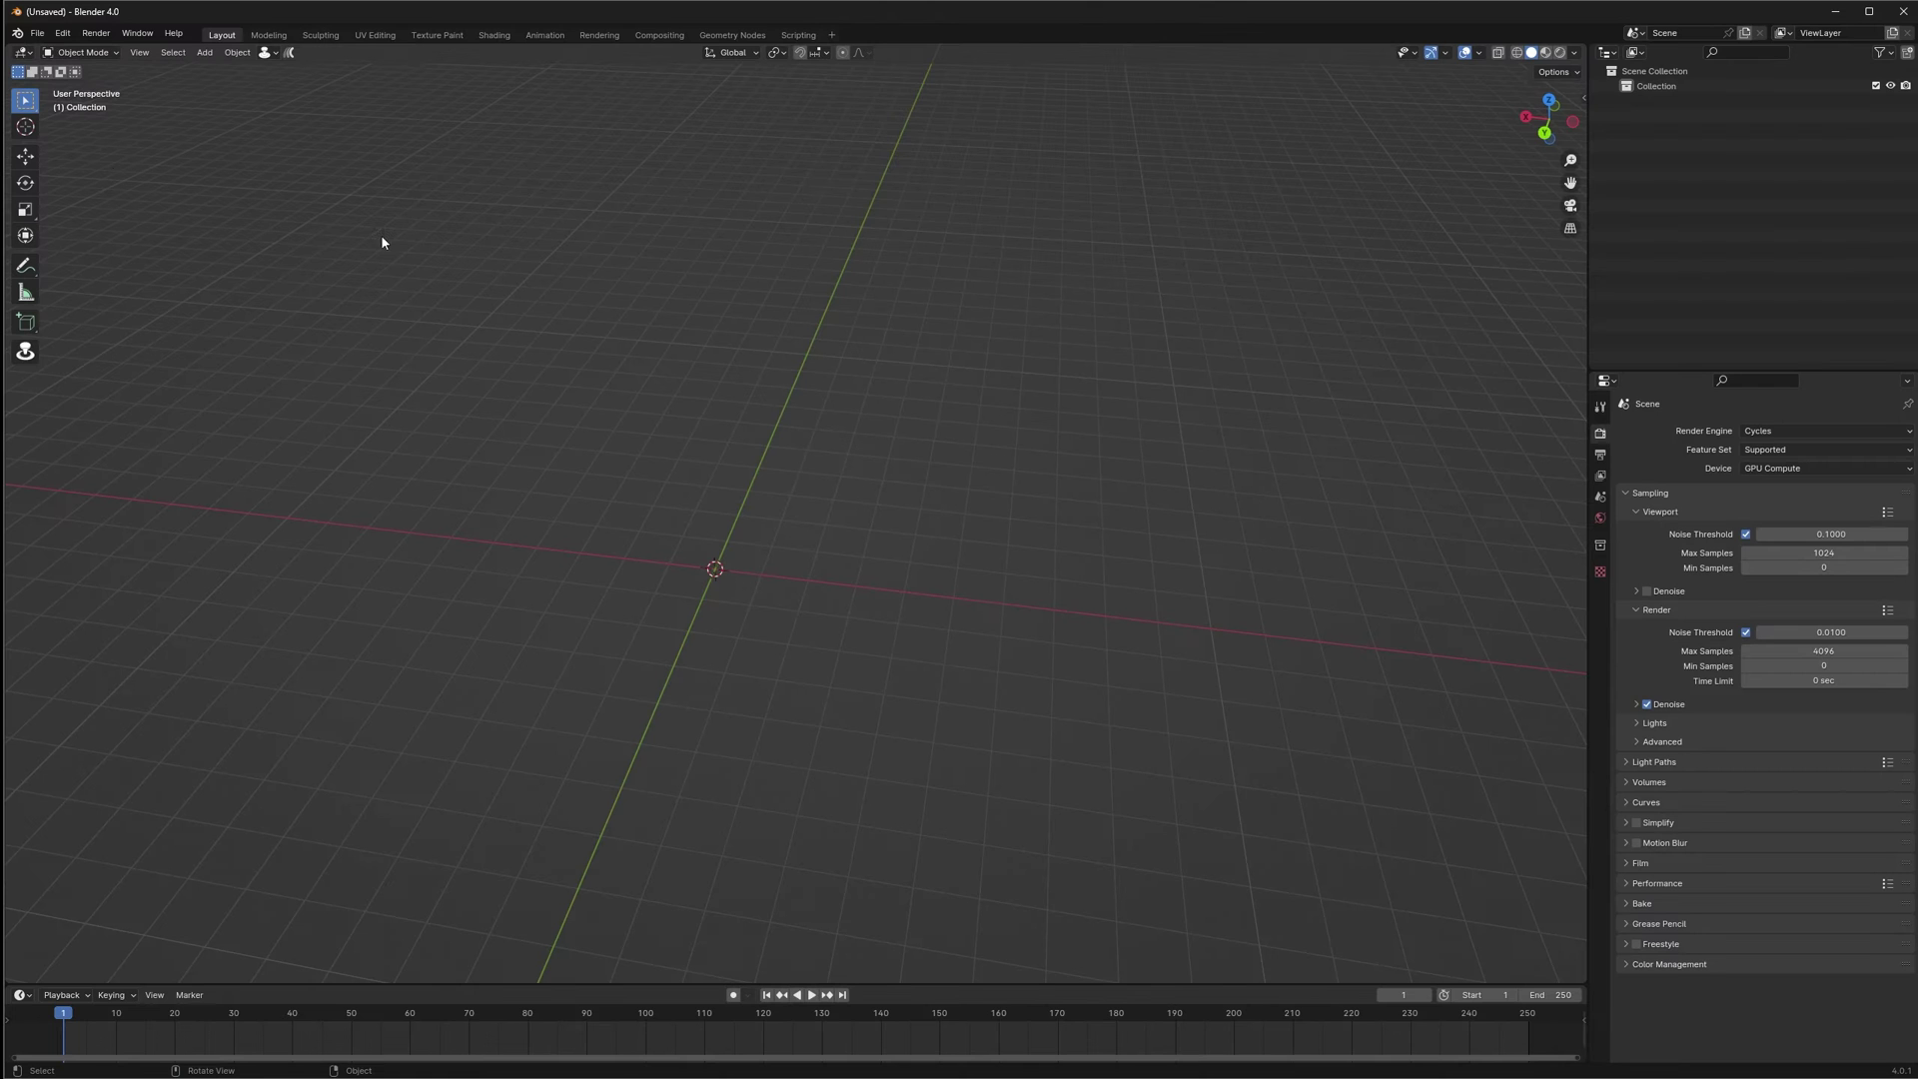
click(63, 36)
click(136, 224)
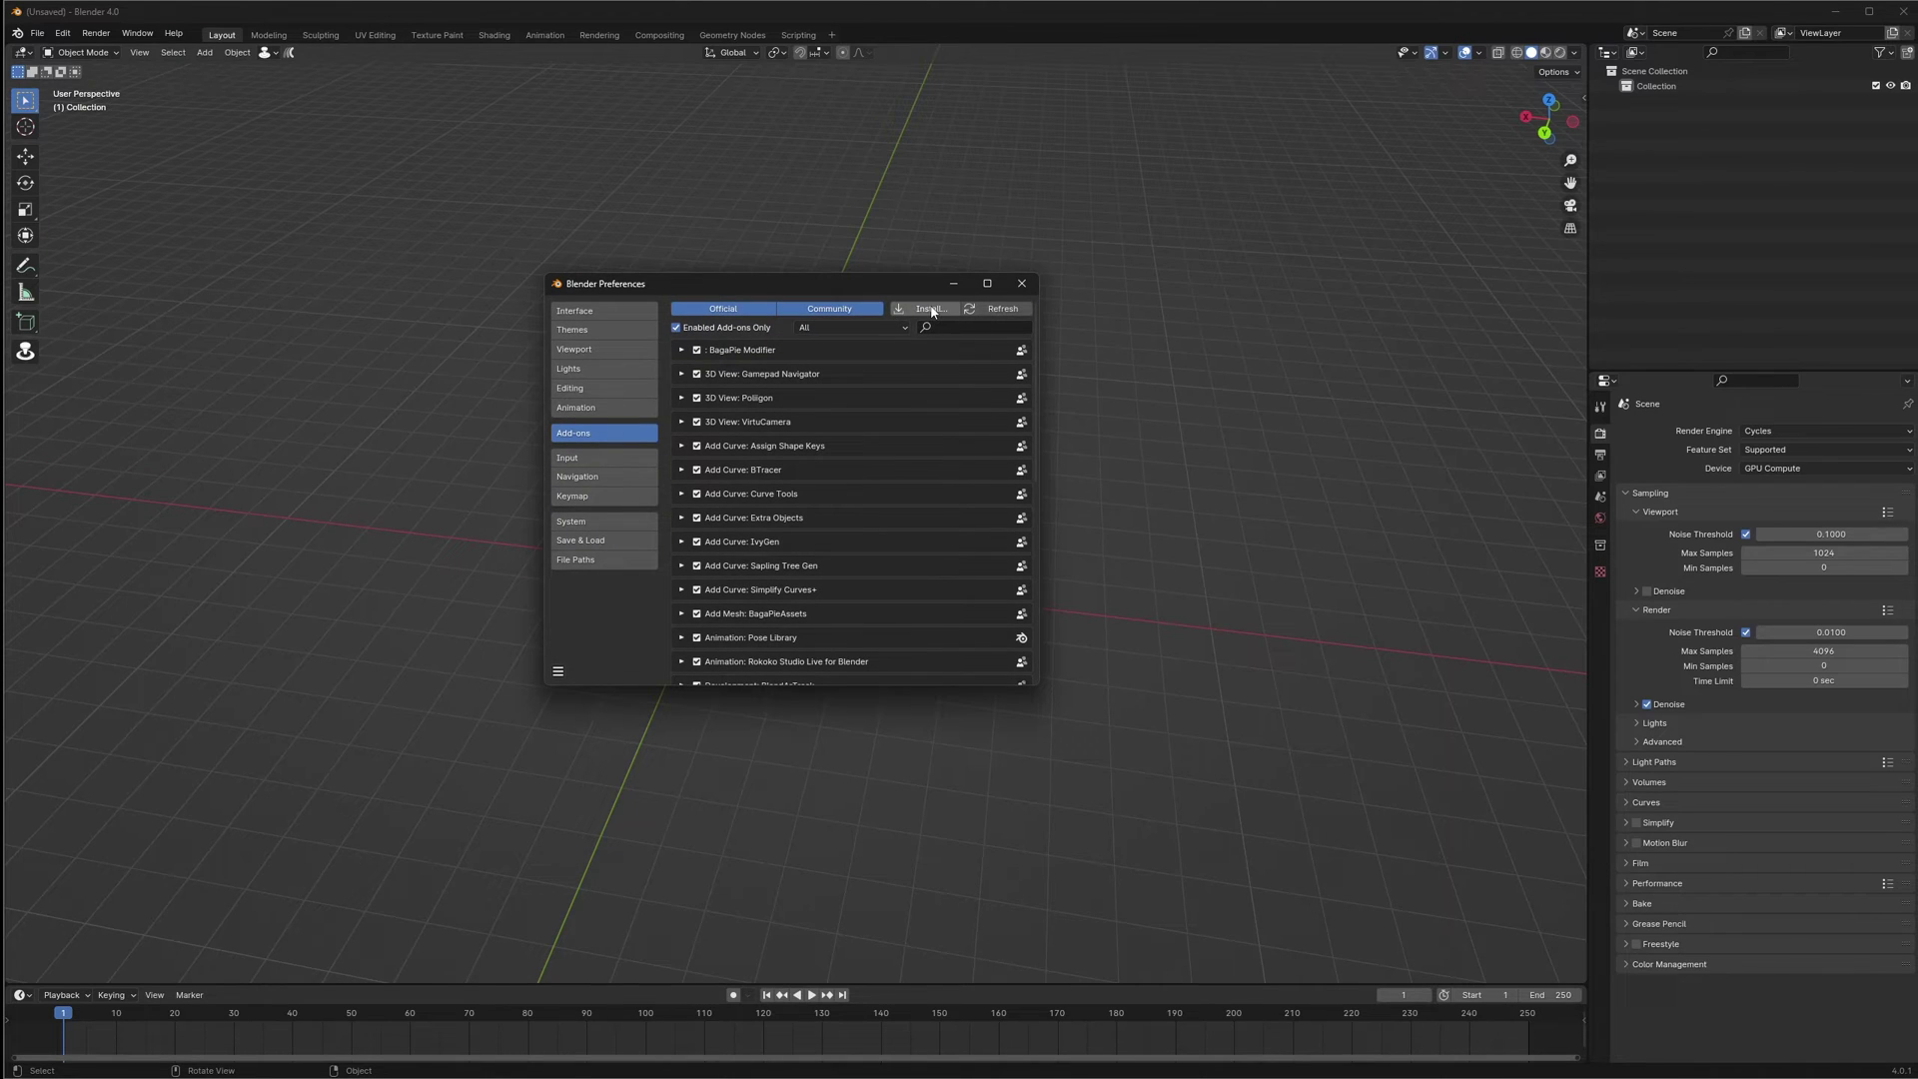
click(922, 308)
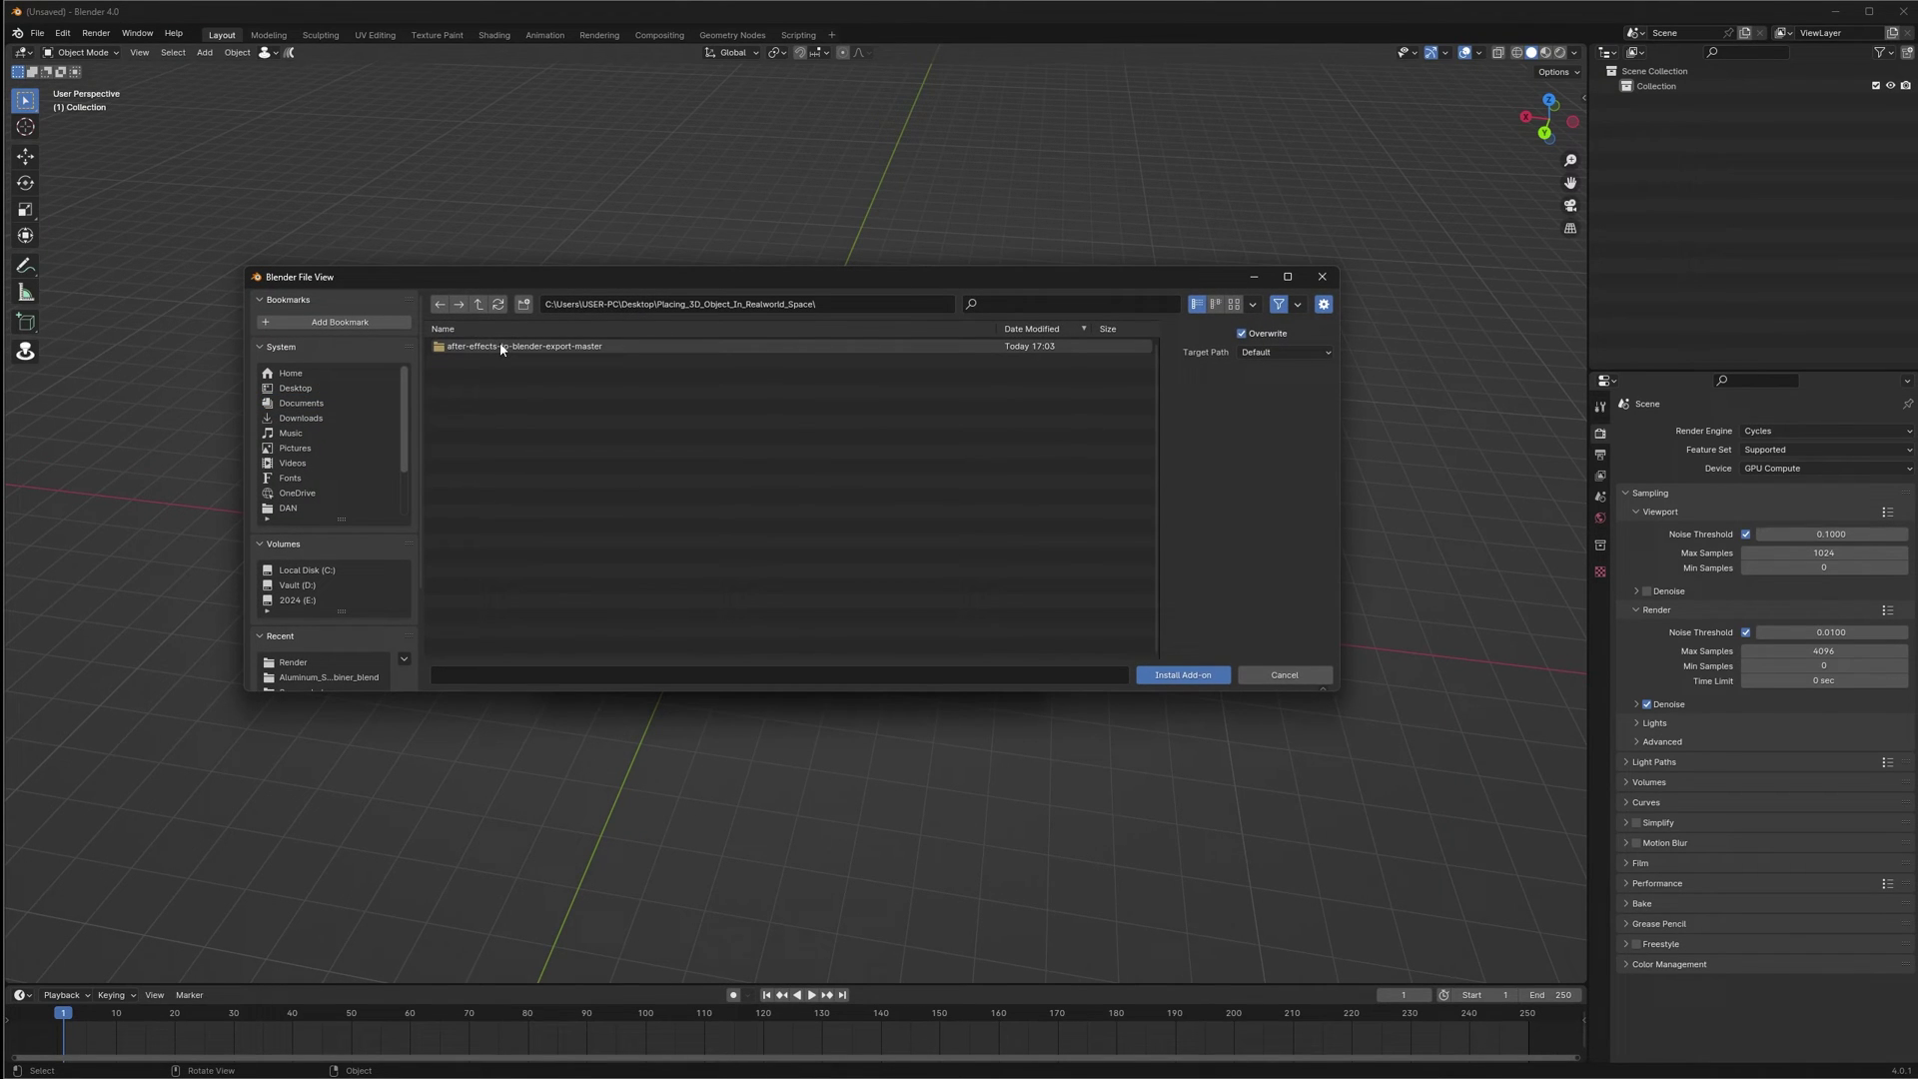
double_click(506, 346)
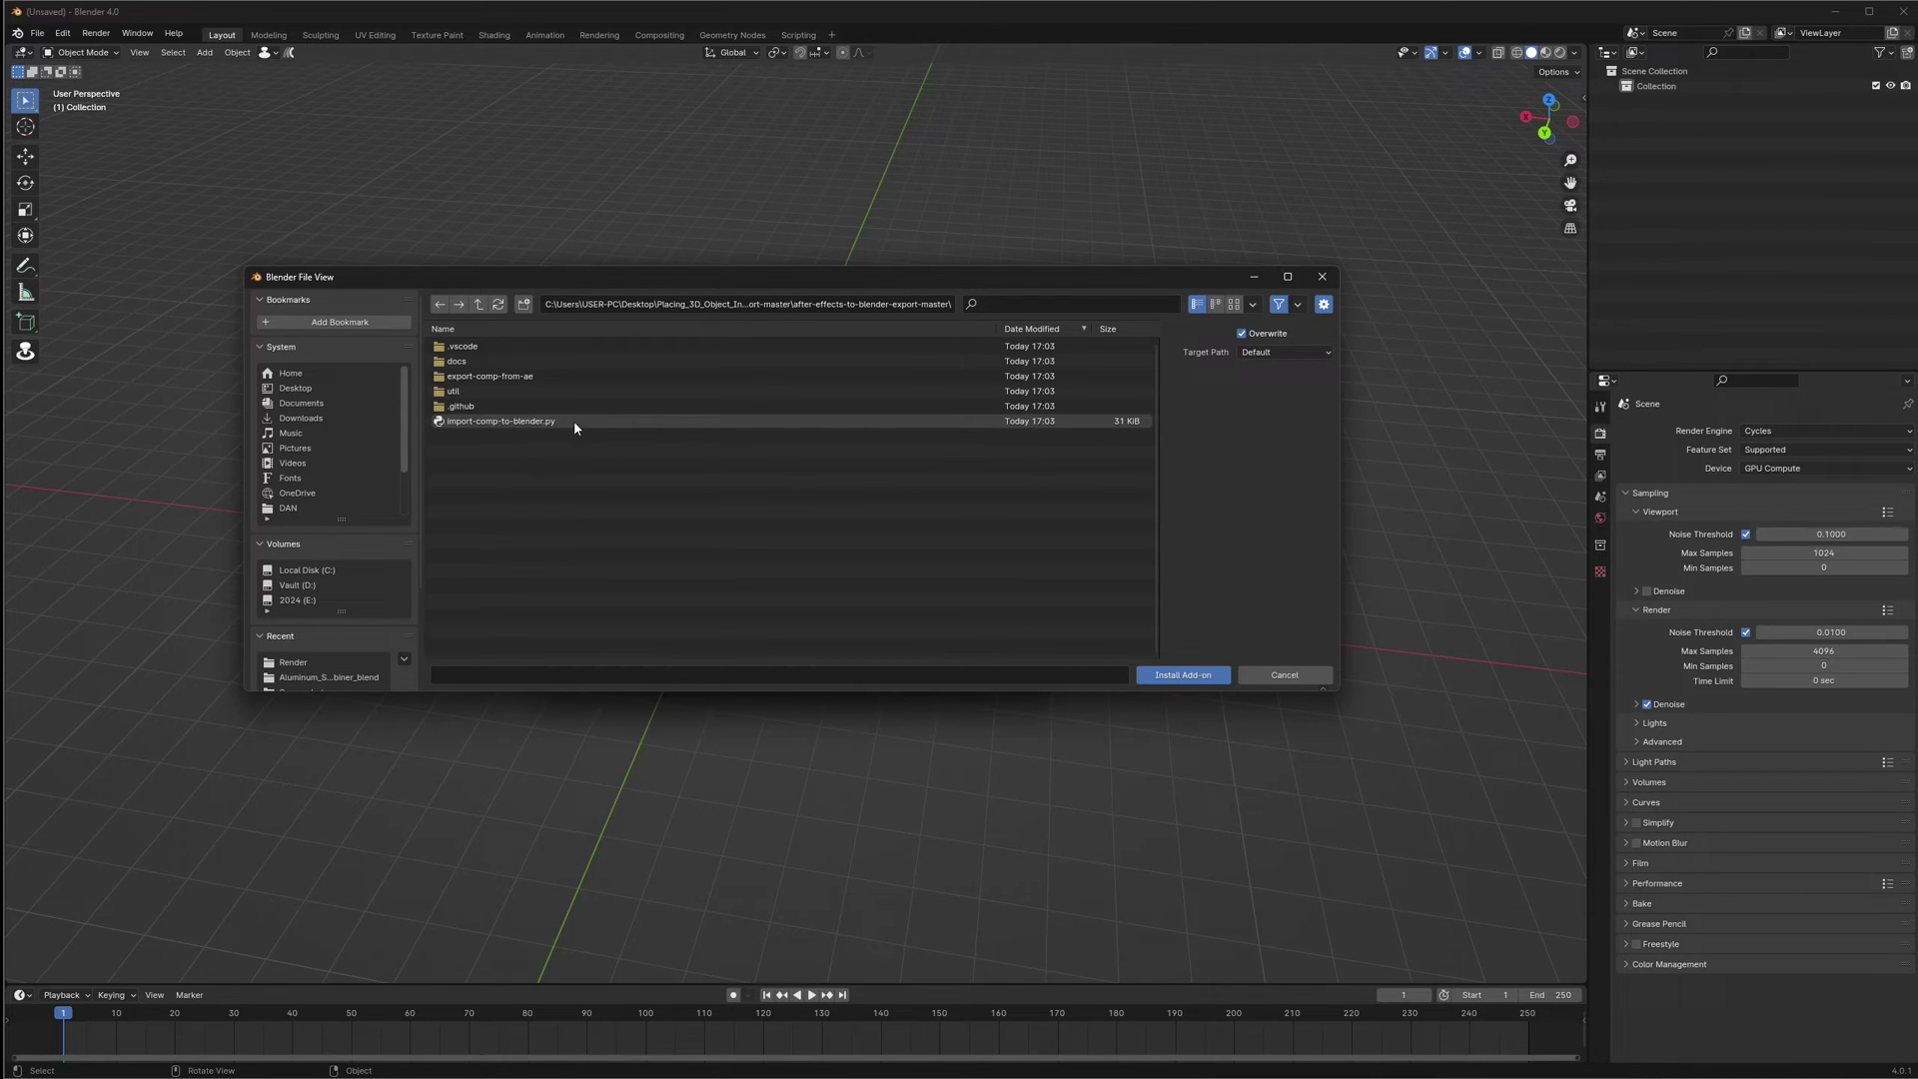
click(517, 423)
click(1195, 673)
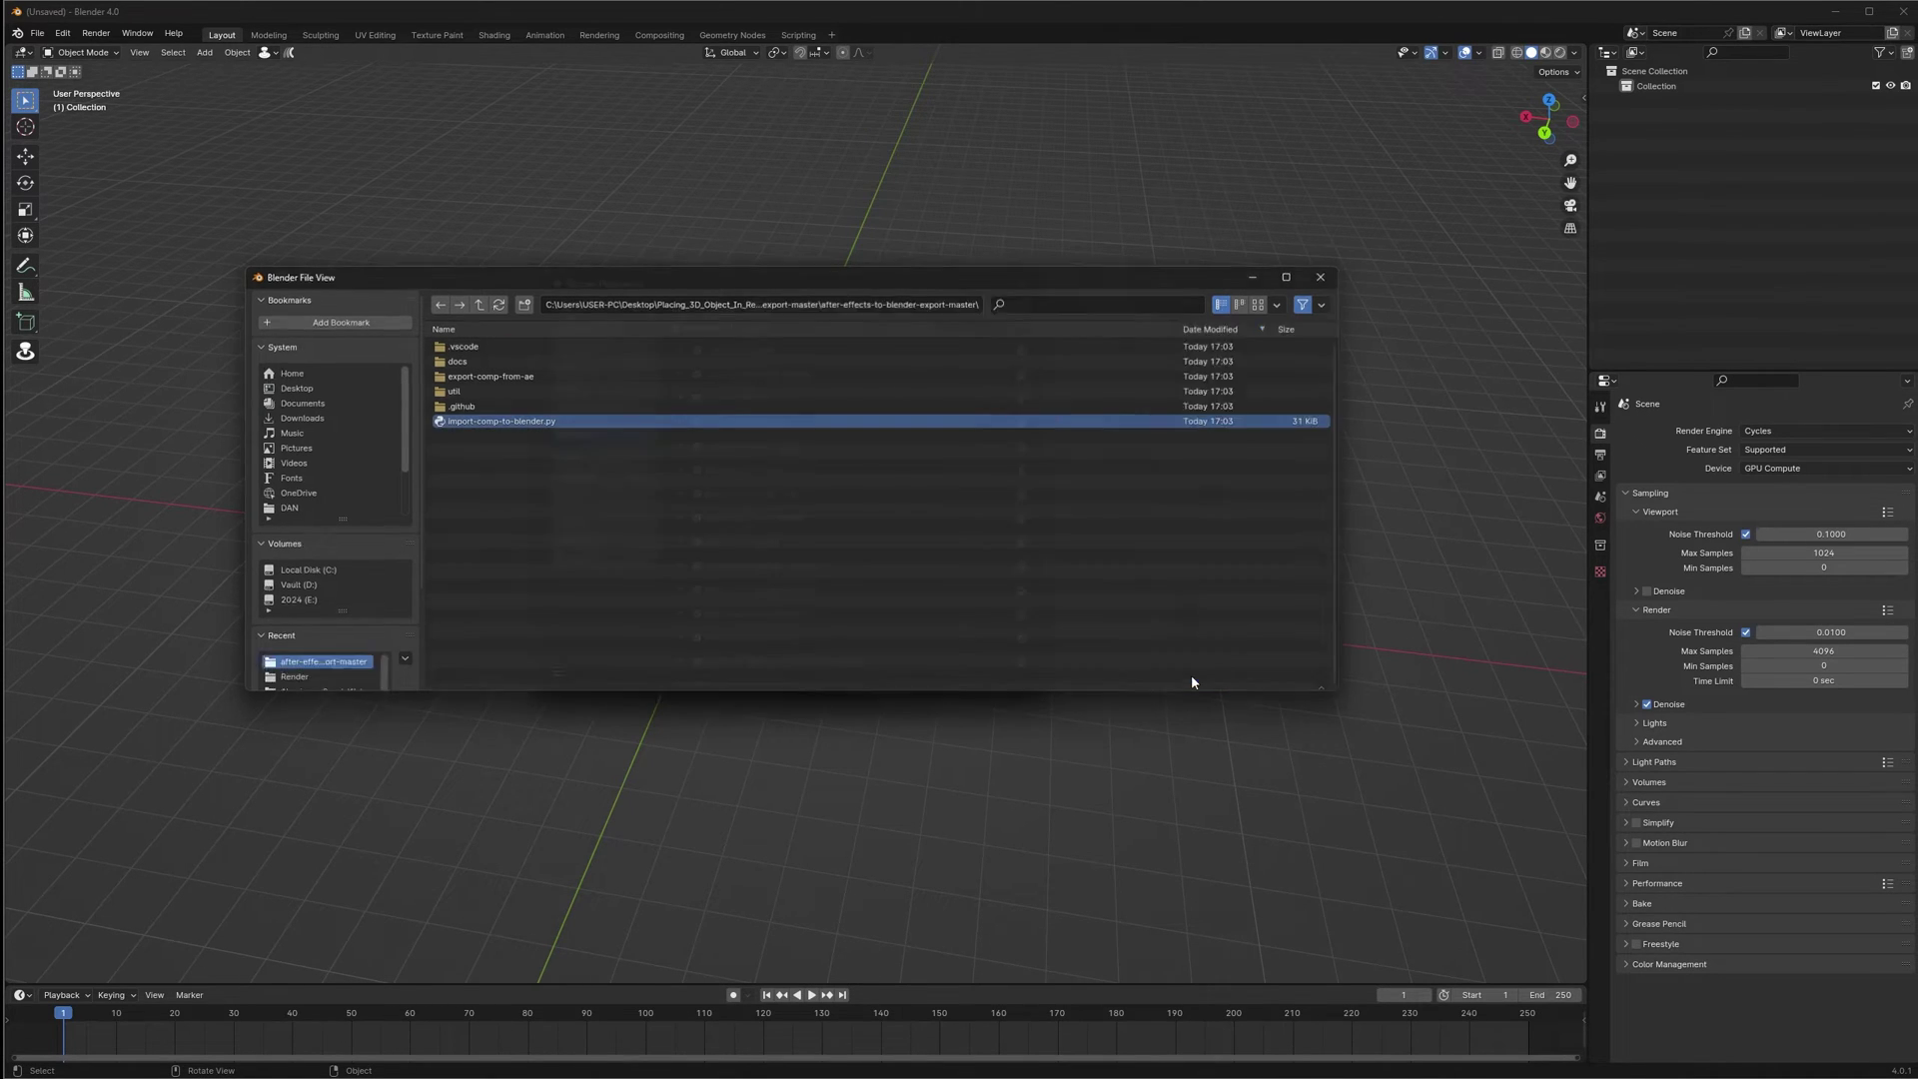
Check the details of the Import After Effects Composition add-on among the enabled add-ons, and close the preferences
scroll(839, 543, down, 5)
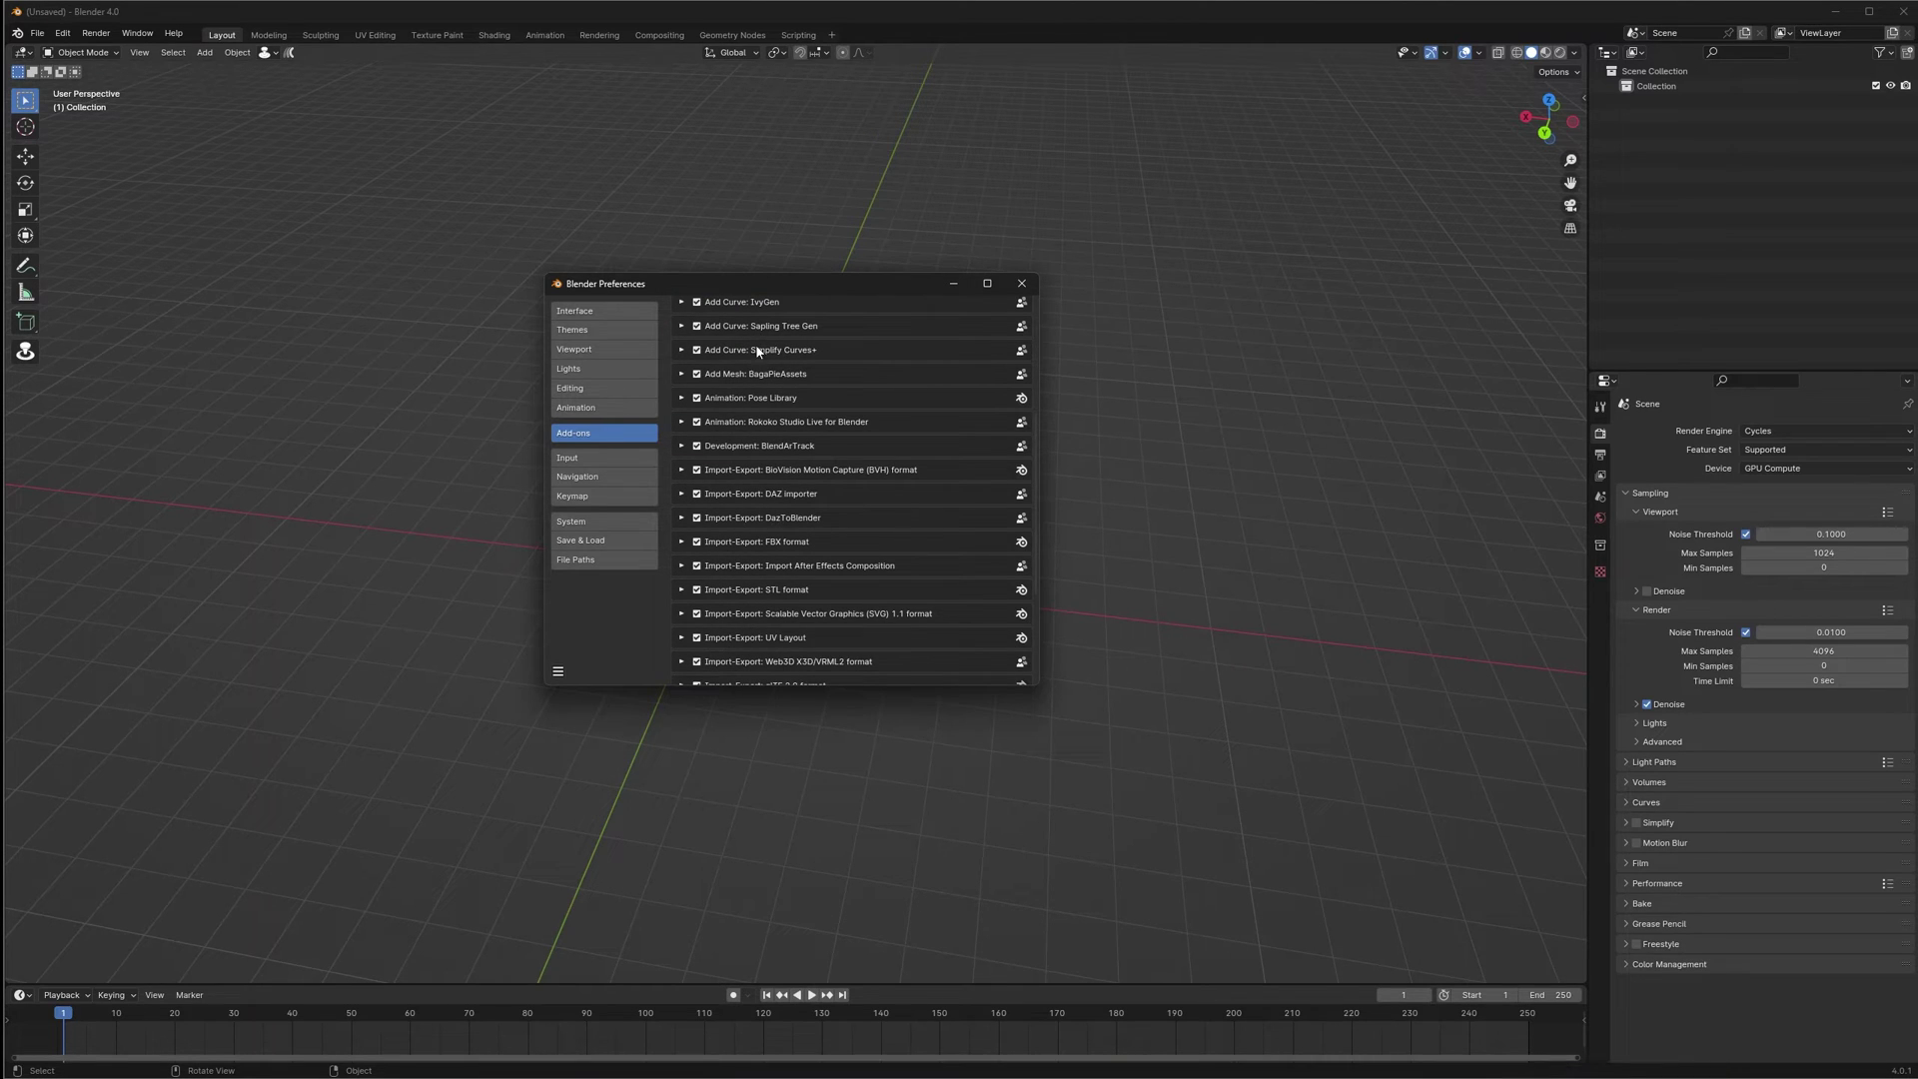
scroll(786, 546, down, 2)
scroll(762, 570, down, 2)
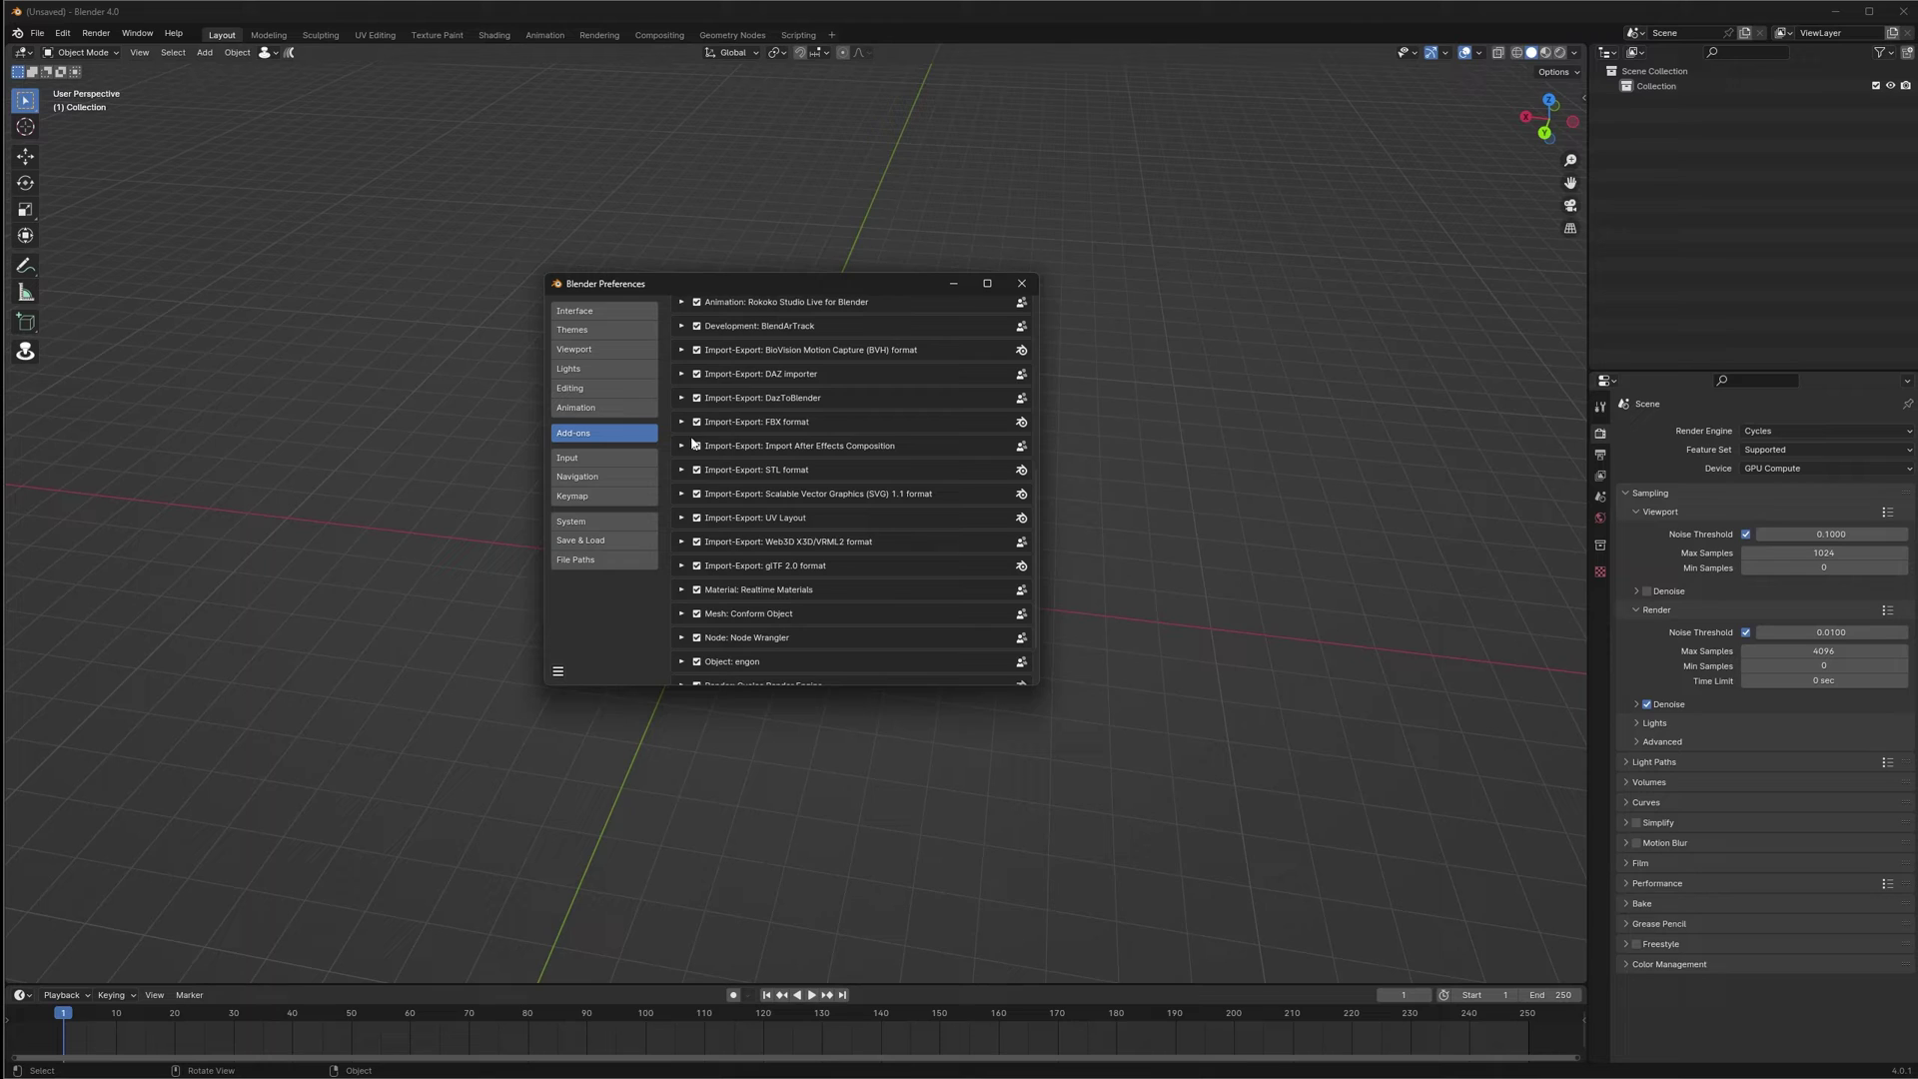
click(680, 447)
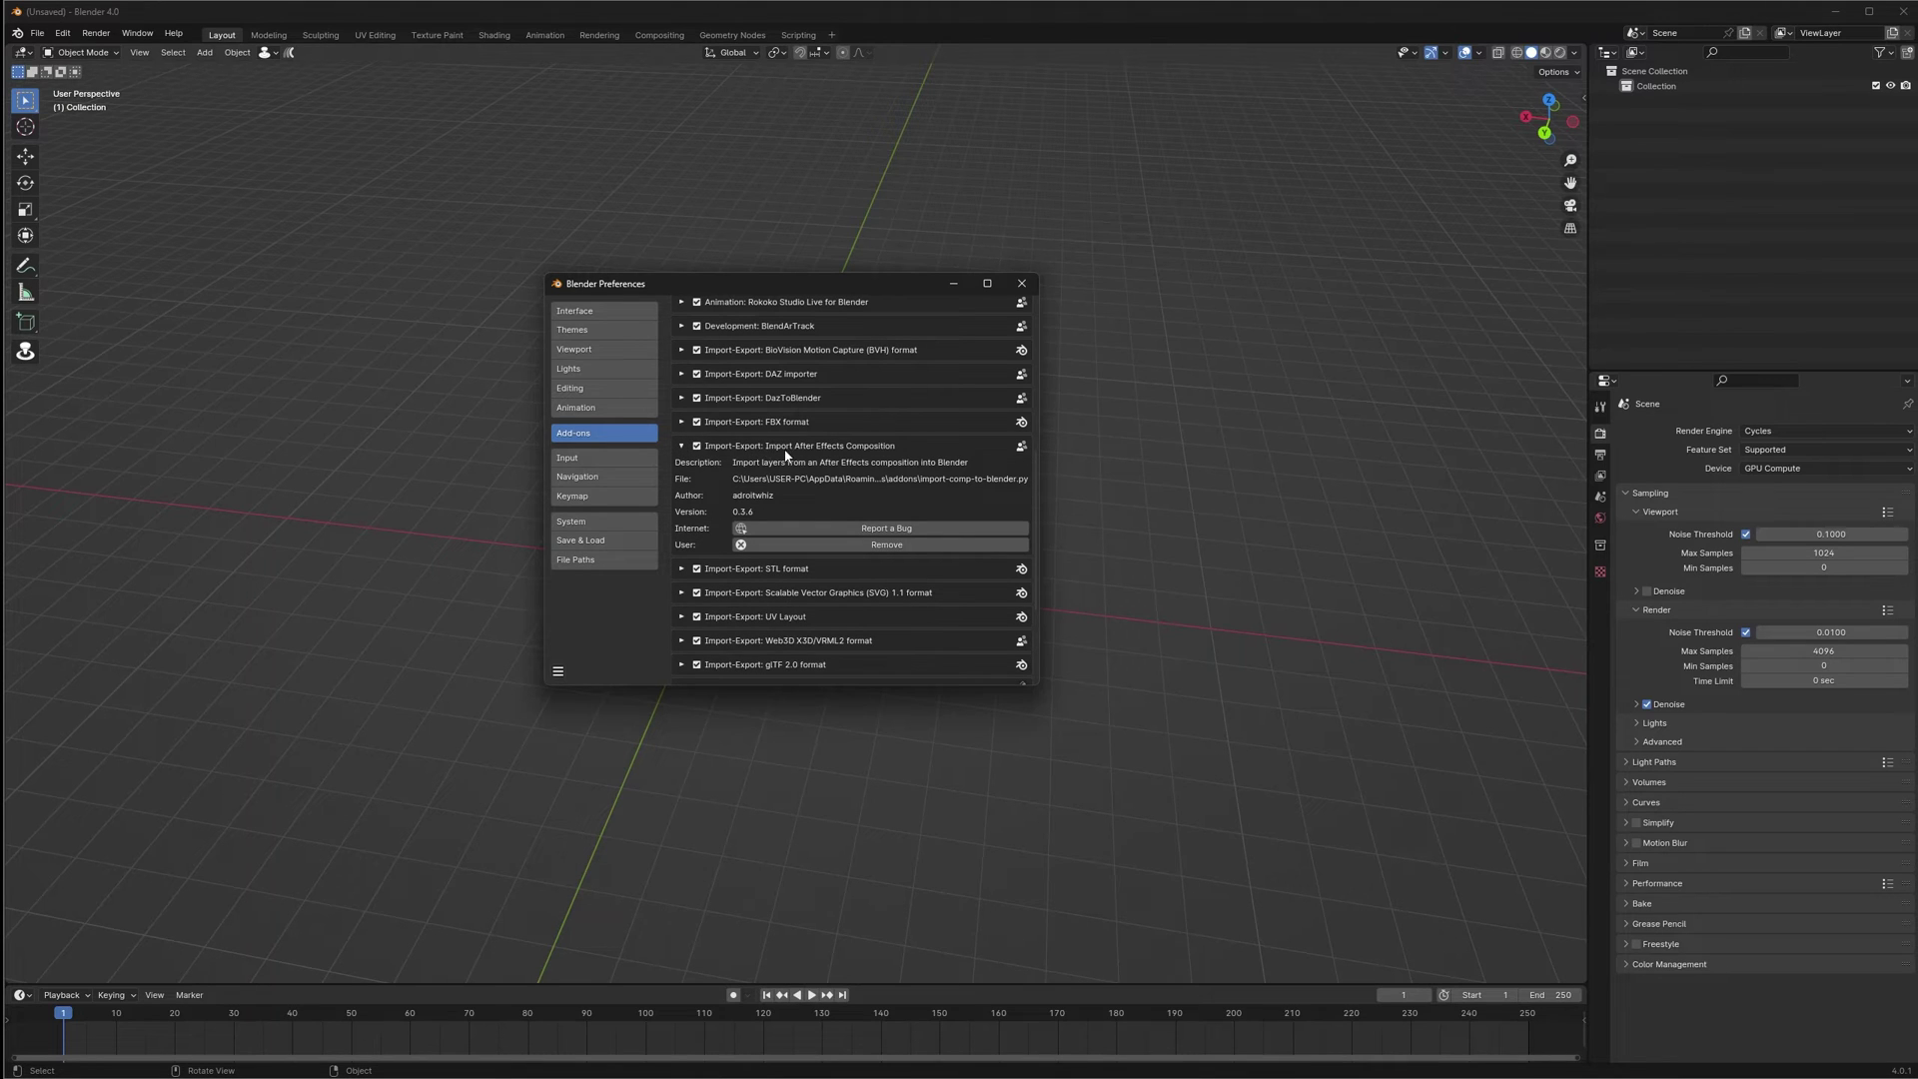
click(684, 446)
click(1022, 283)
Start an After Effects composition data import and choose YouTube_Video.json from the Placing_3D_Object_In_Realworld_Space folder
click(37, 33)
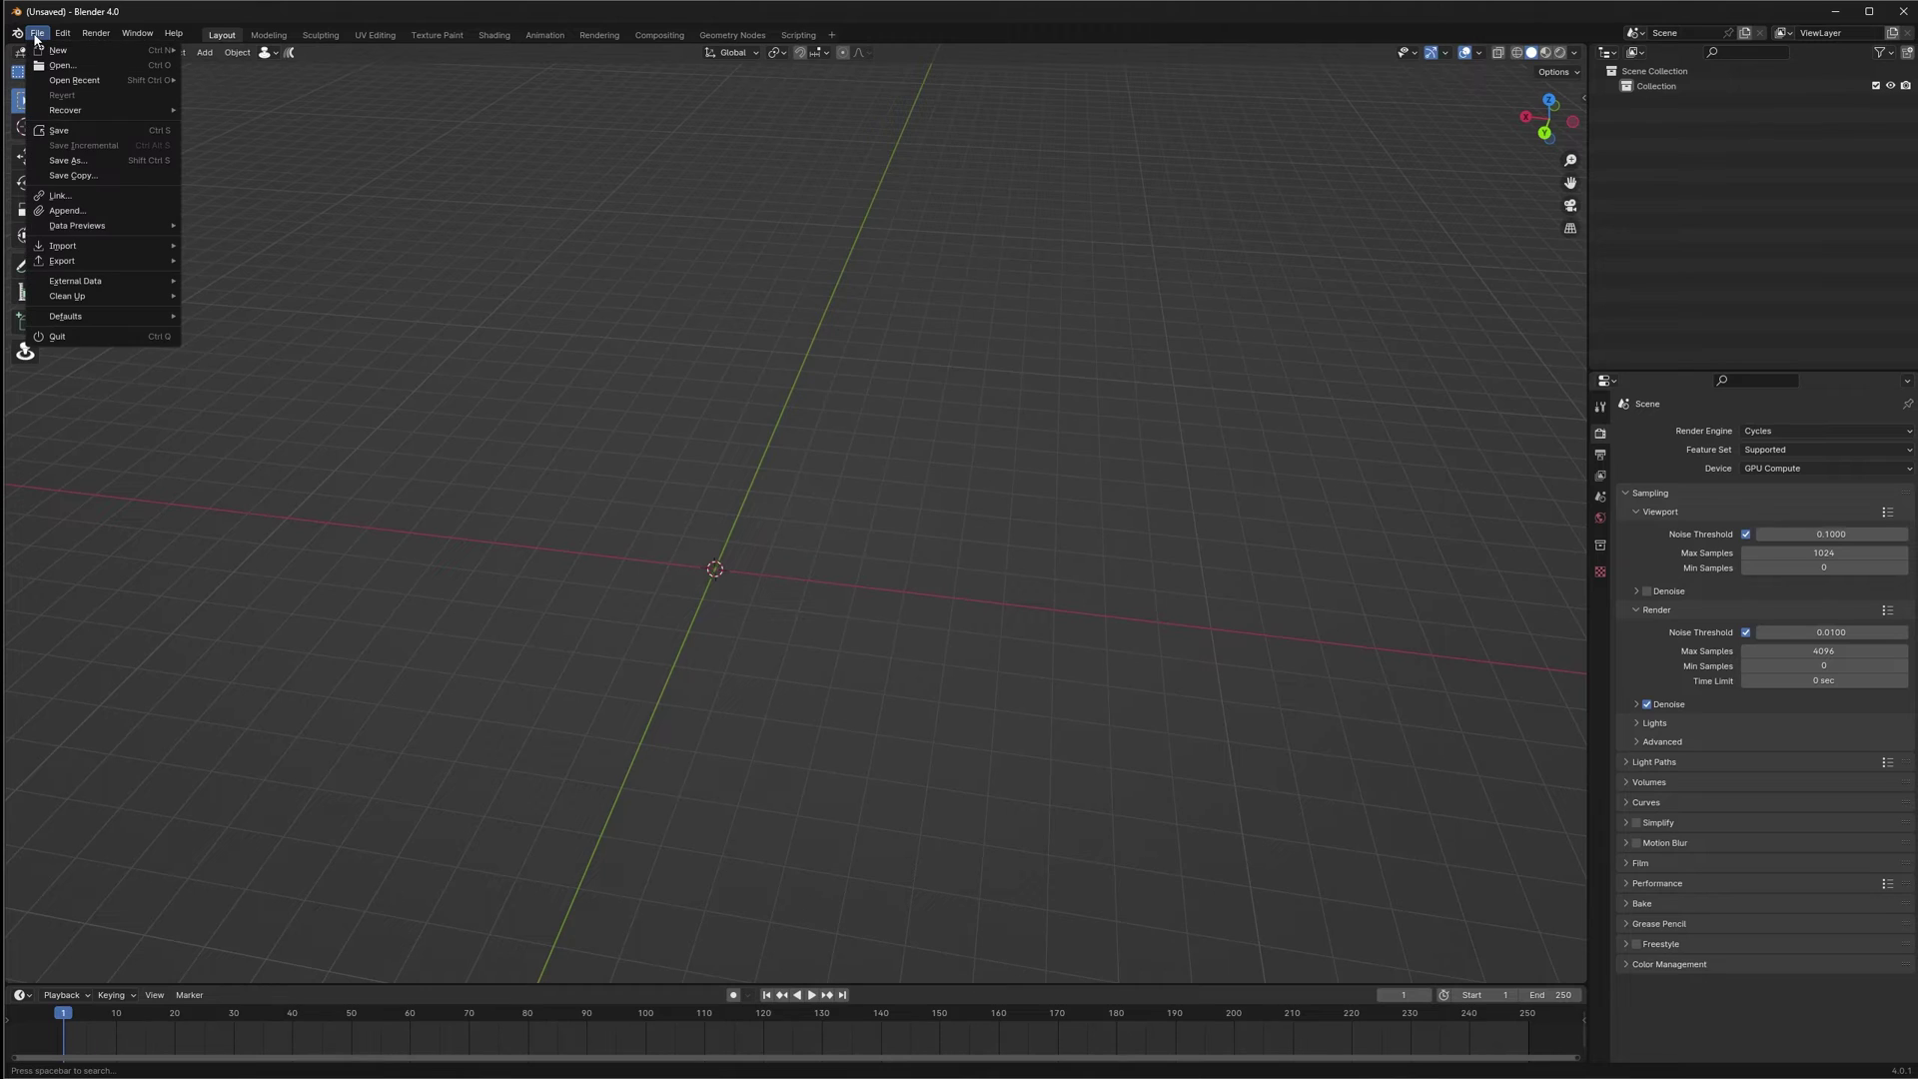
mouse_move(100, 244)
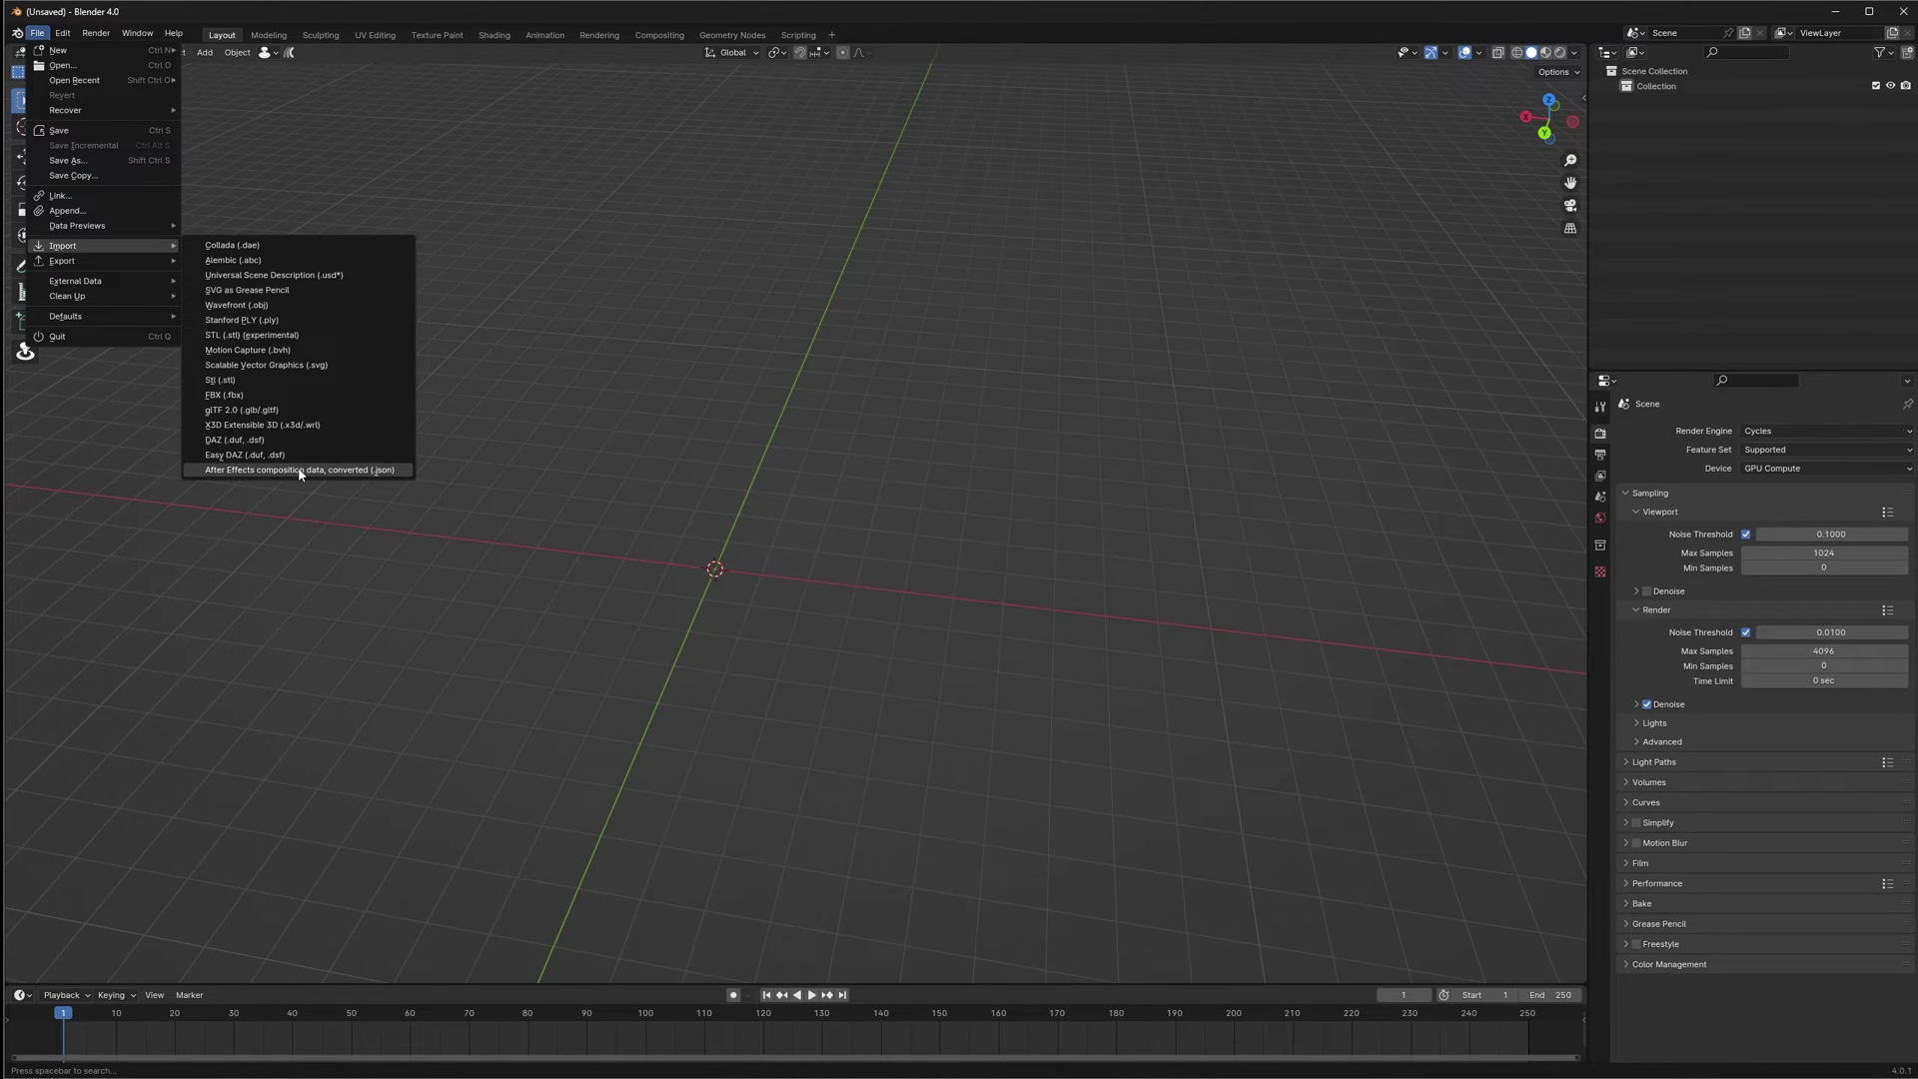
click(362, 474)
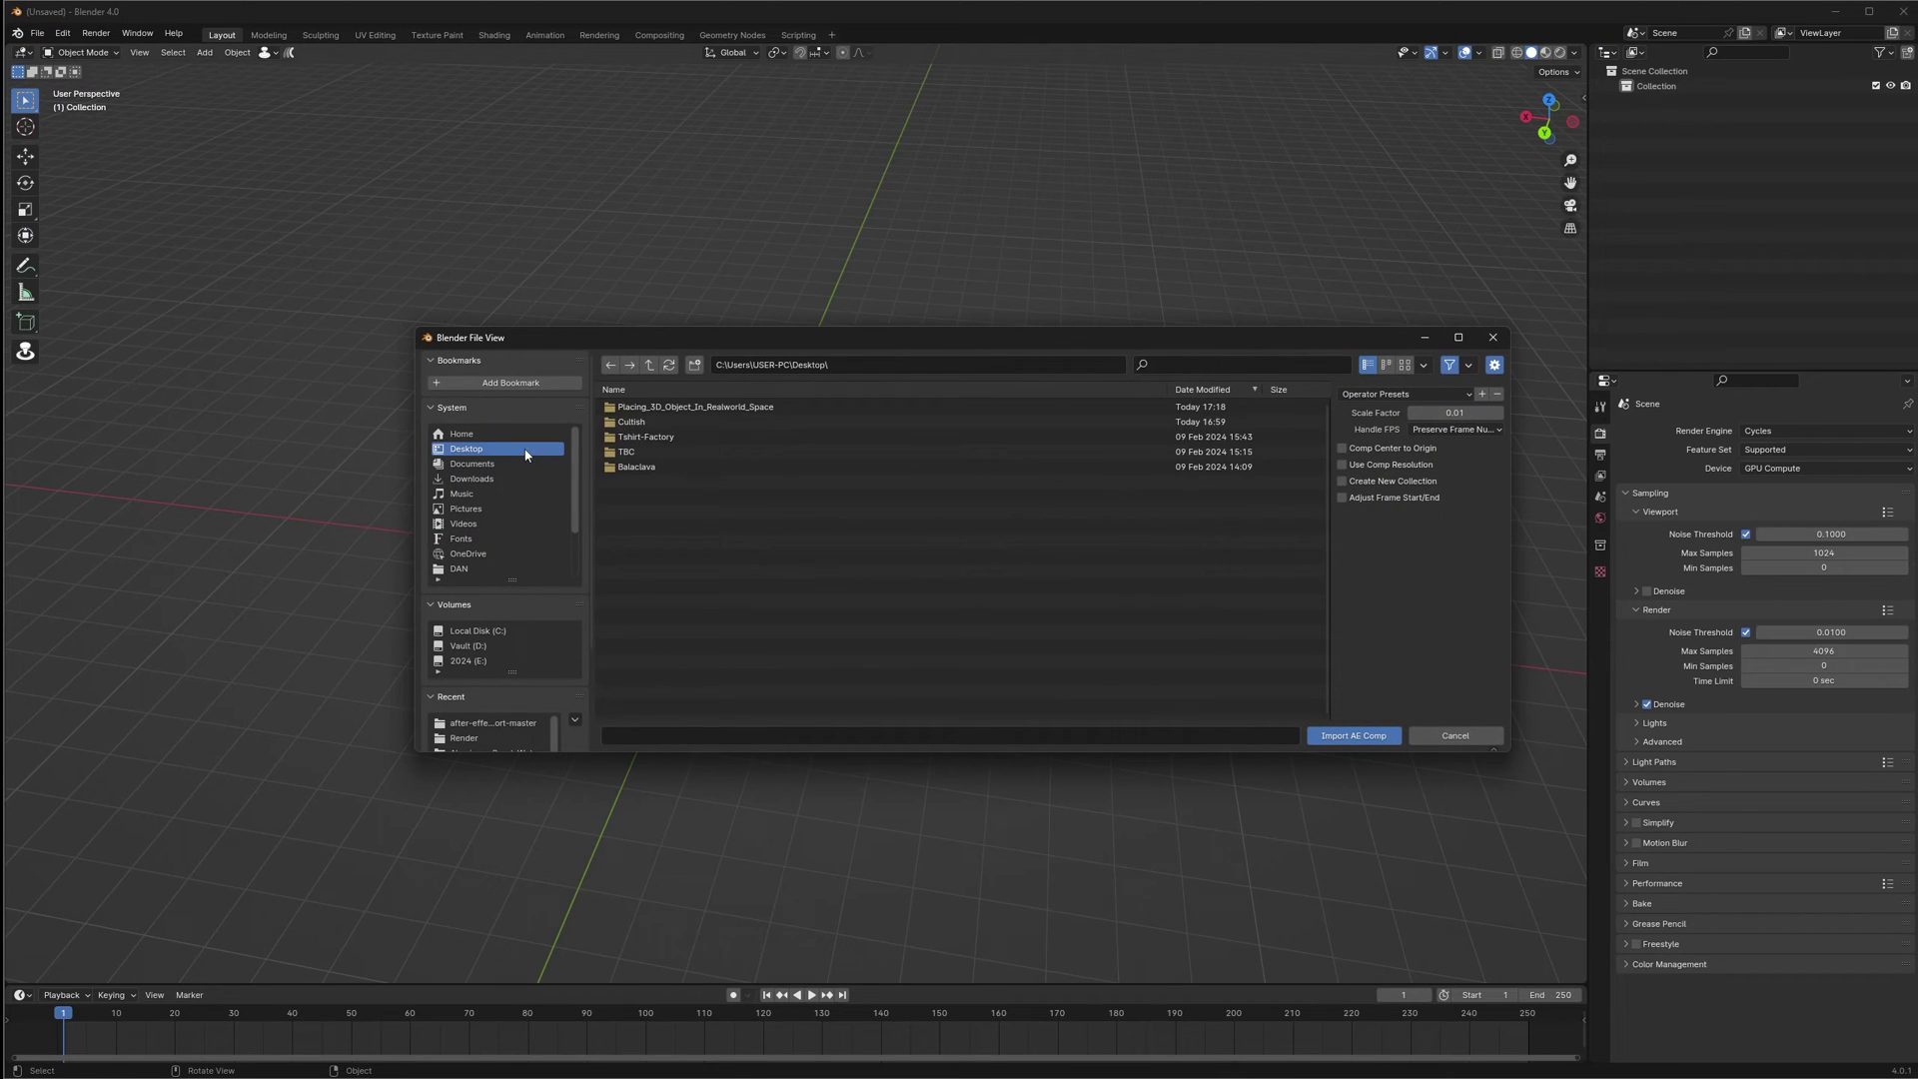
double_click(705, 408)
click(690, 422)
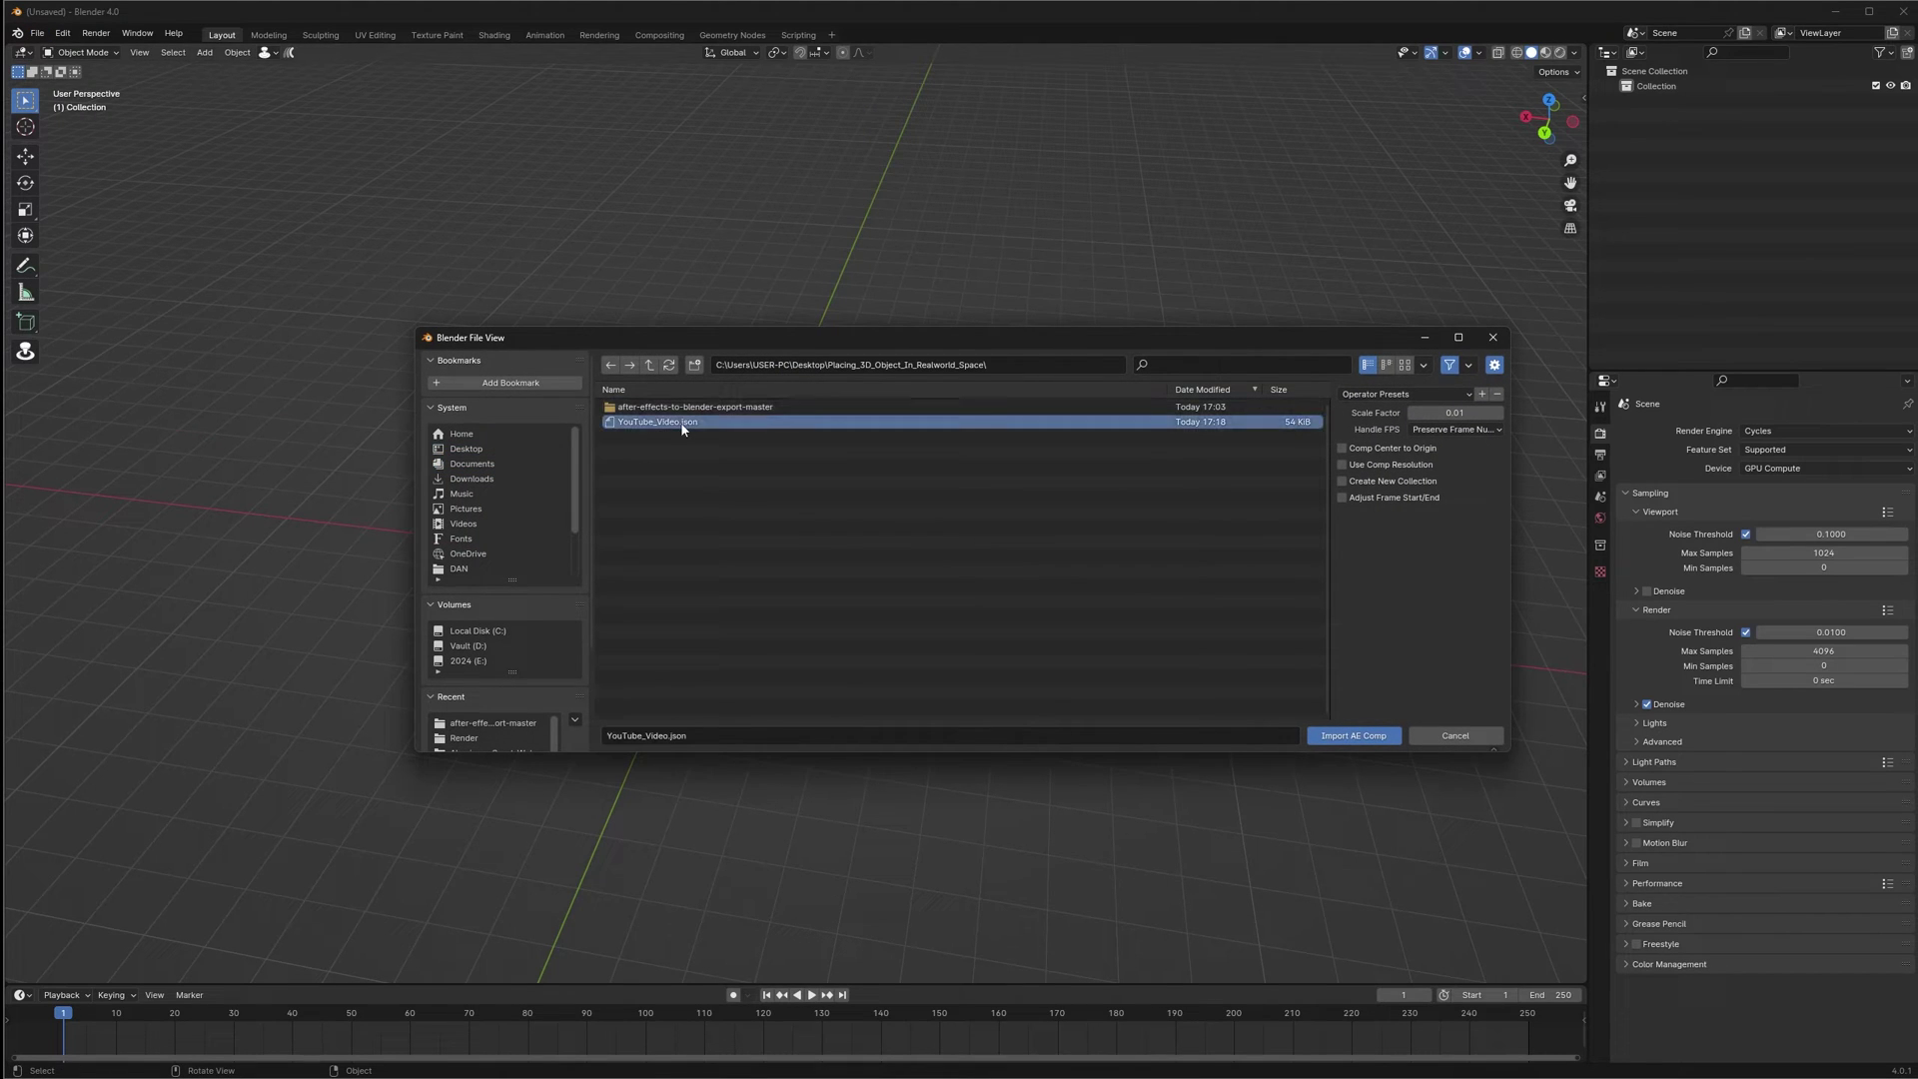
drag(920, 339, 860, 326)
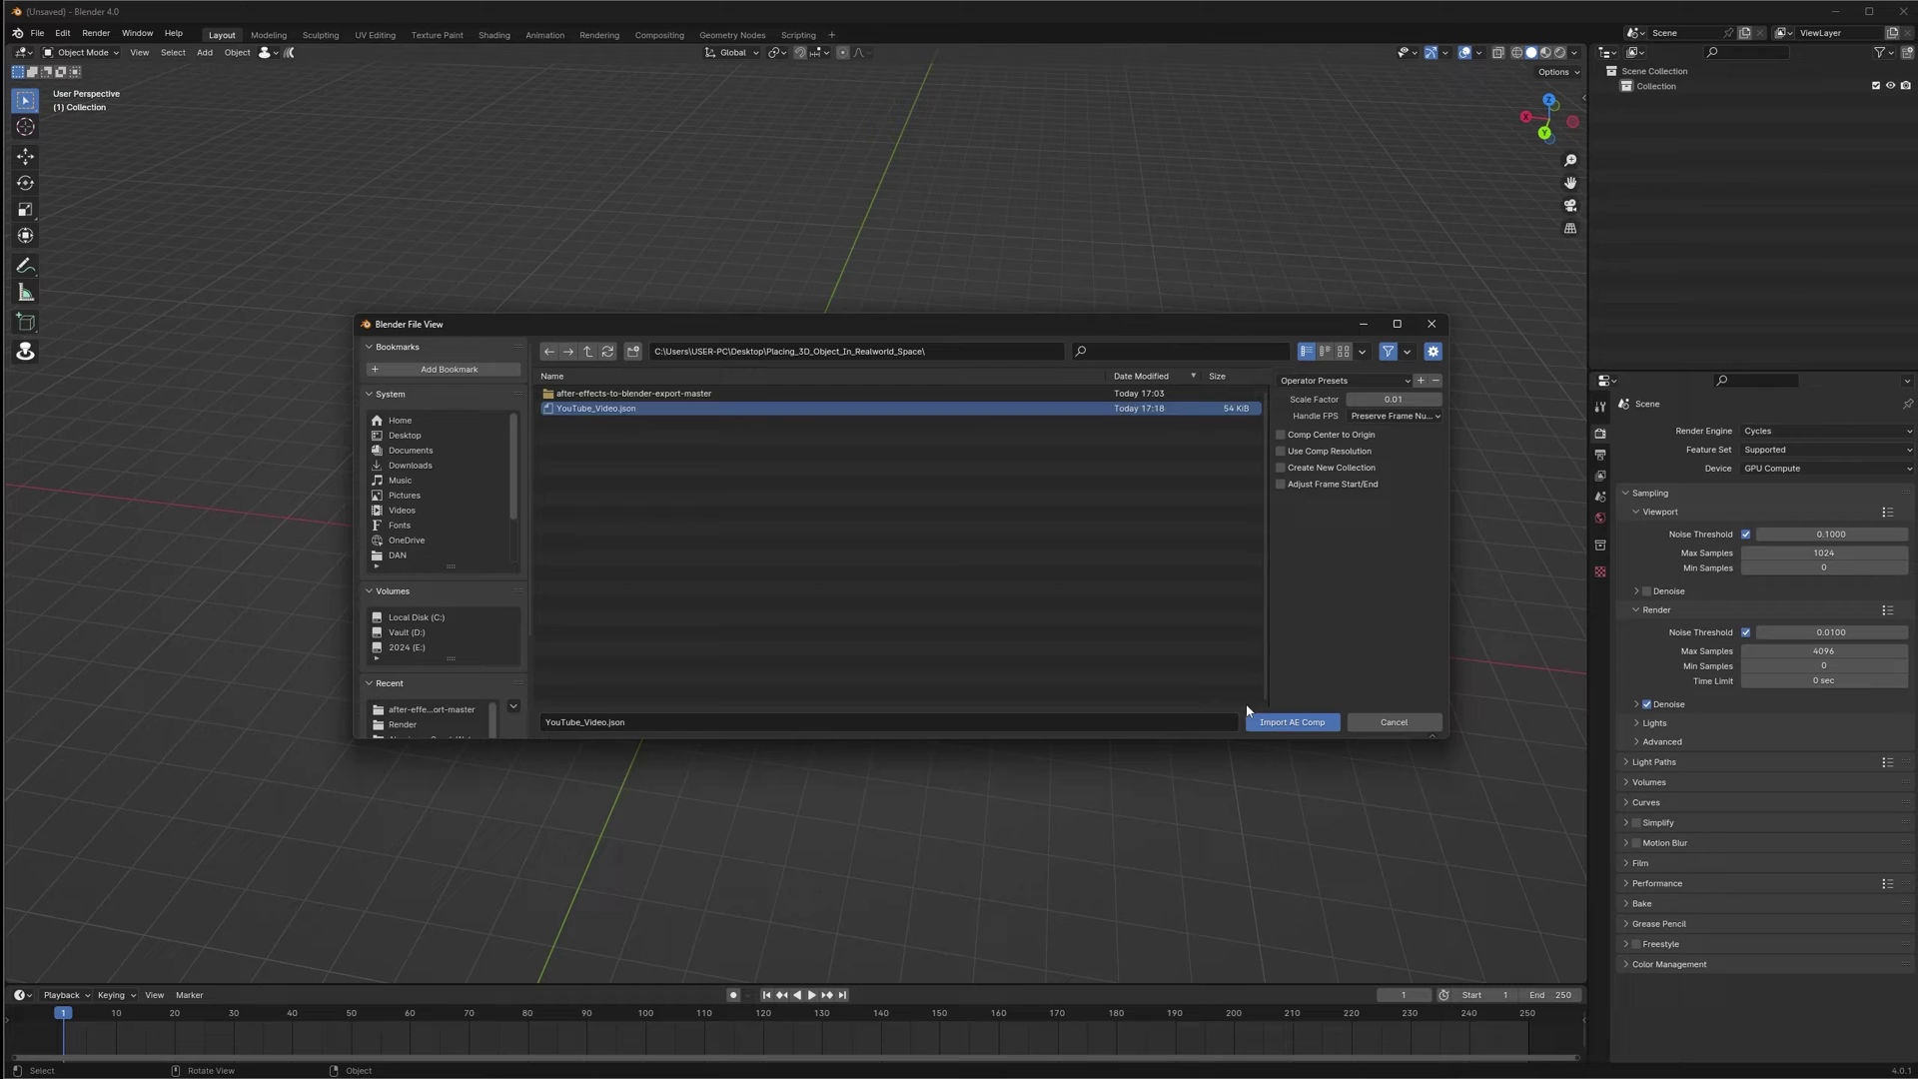
Enable Comp Center to Origin, Use Comp Resolution, Create New Collection and Adjust Frame Start/End, edit the scale factor, and import the composition
click(1281, 435)
click(1281, 452)
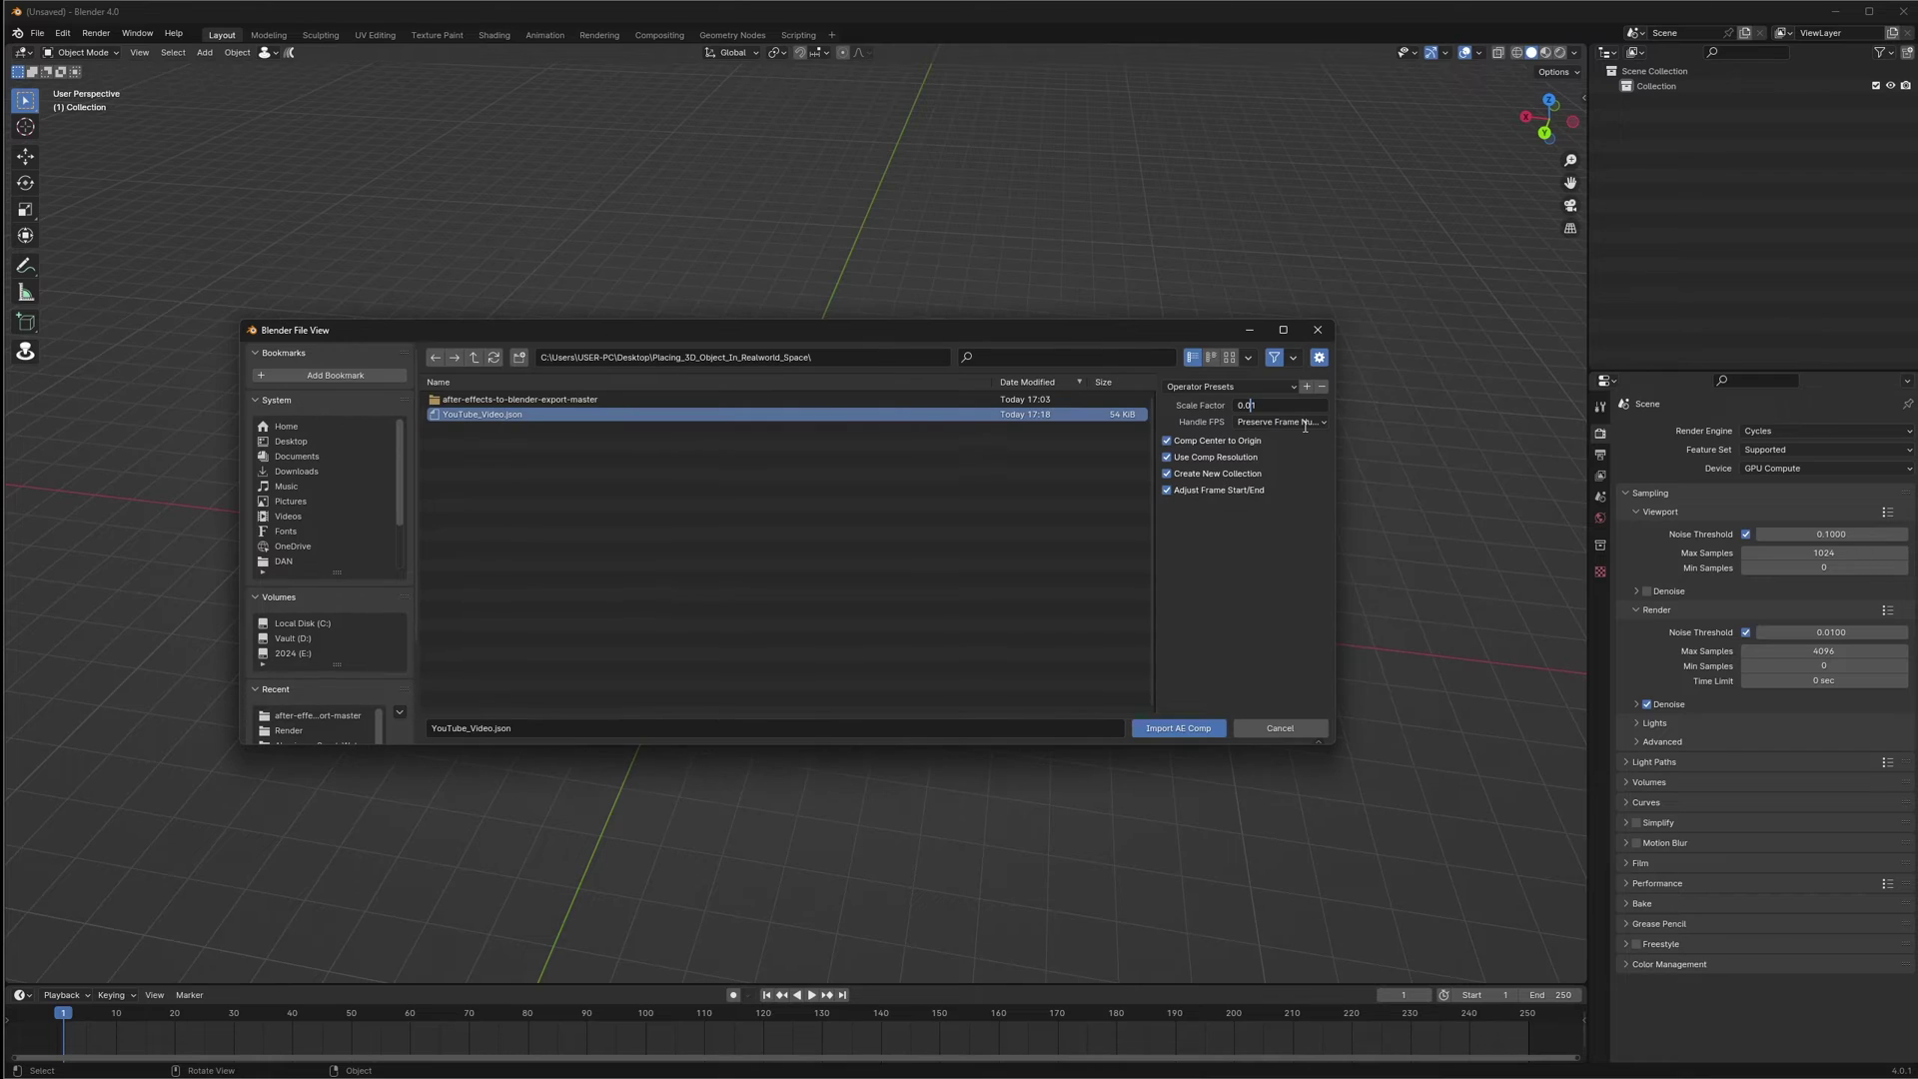
text(0)
click(1178, 727)
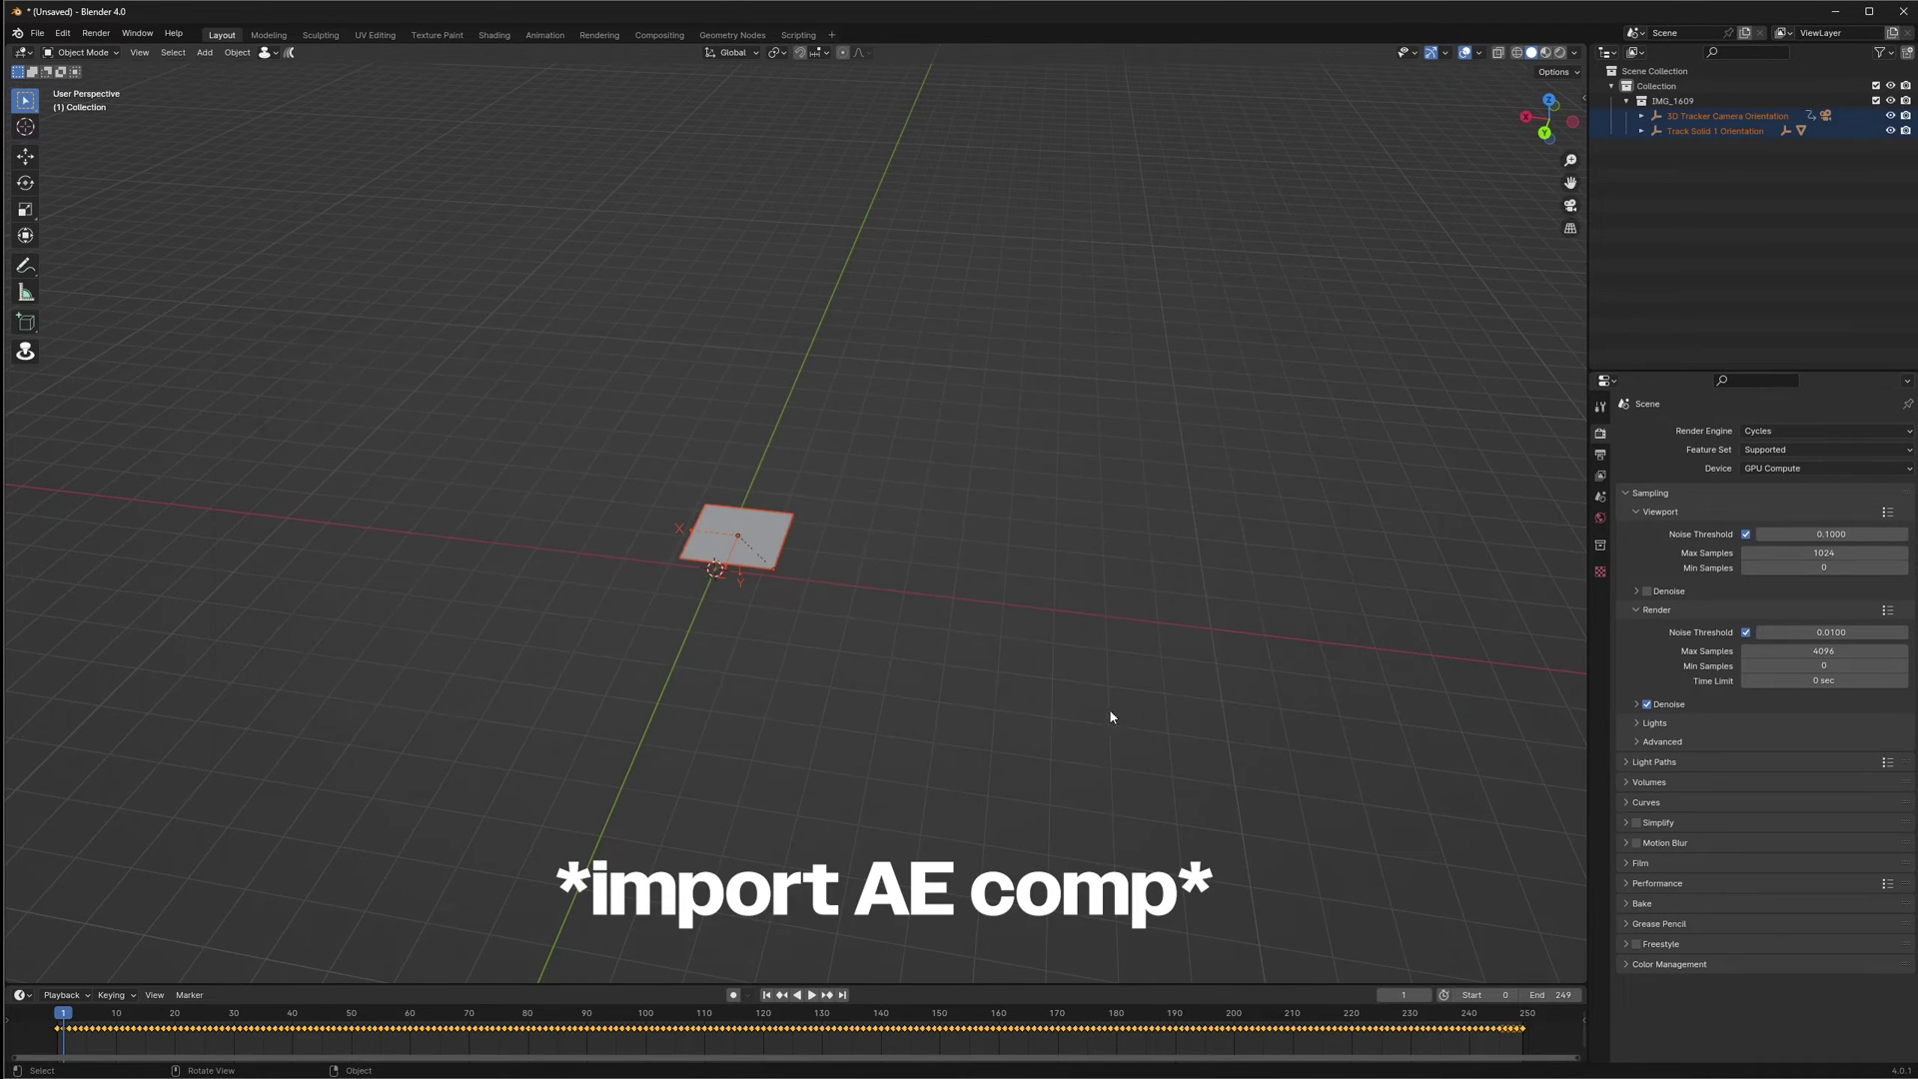
Split the 3D viewport into two side-by-side views of the imported camera and solid
mouse_move(780, 622)
middle_down()
mouse_move(785, 589)
mouse_move(886, 650)
mouse_move(815, 616)
middle_up()
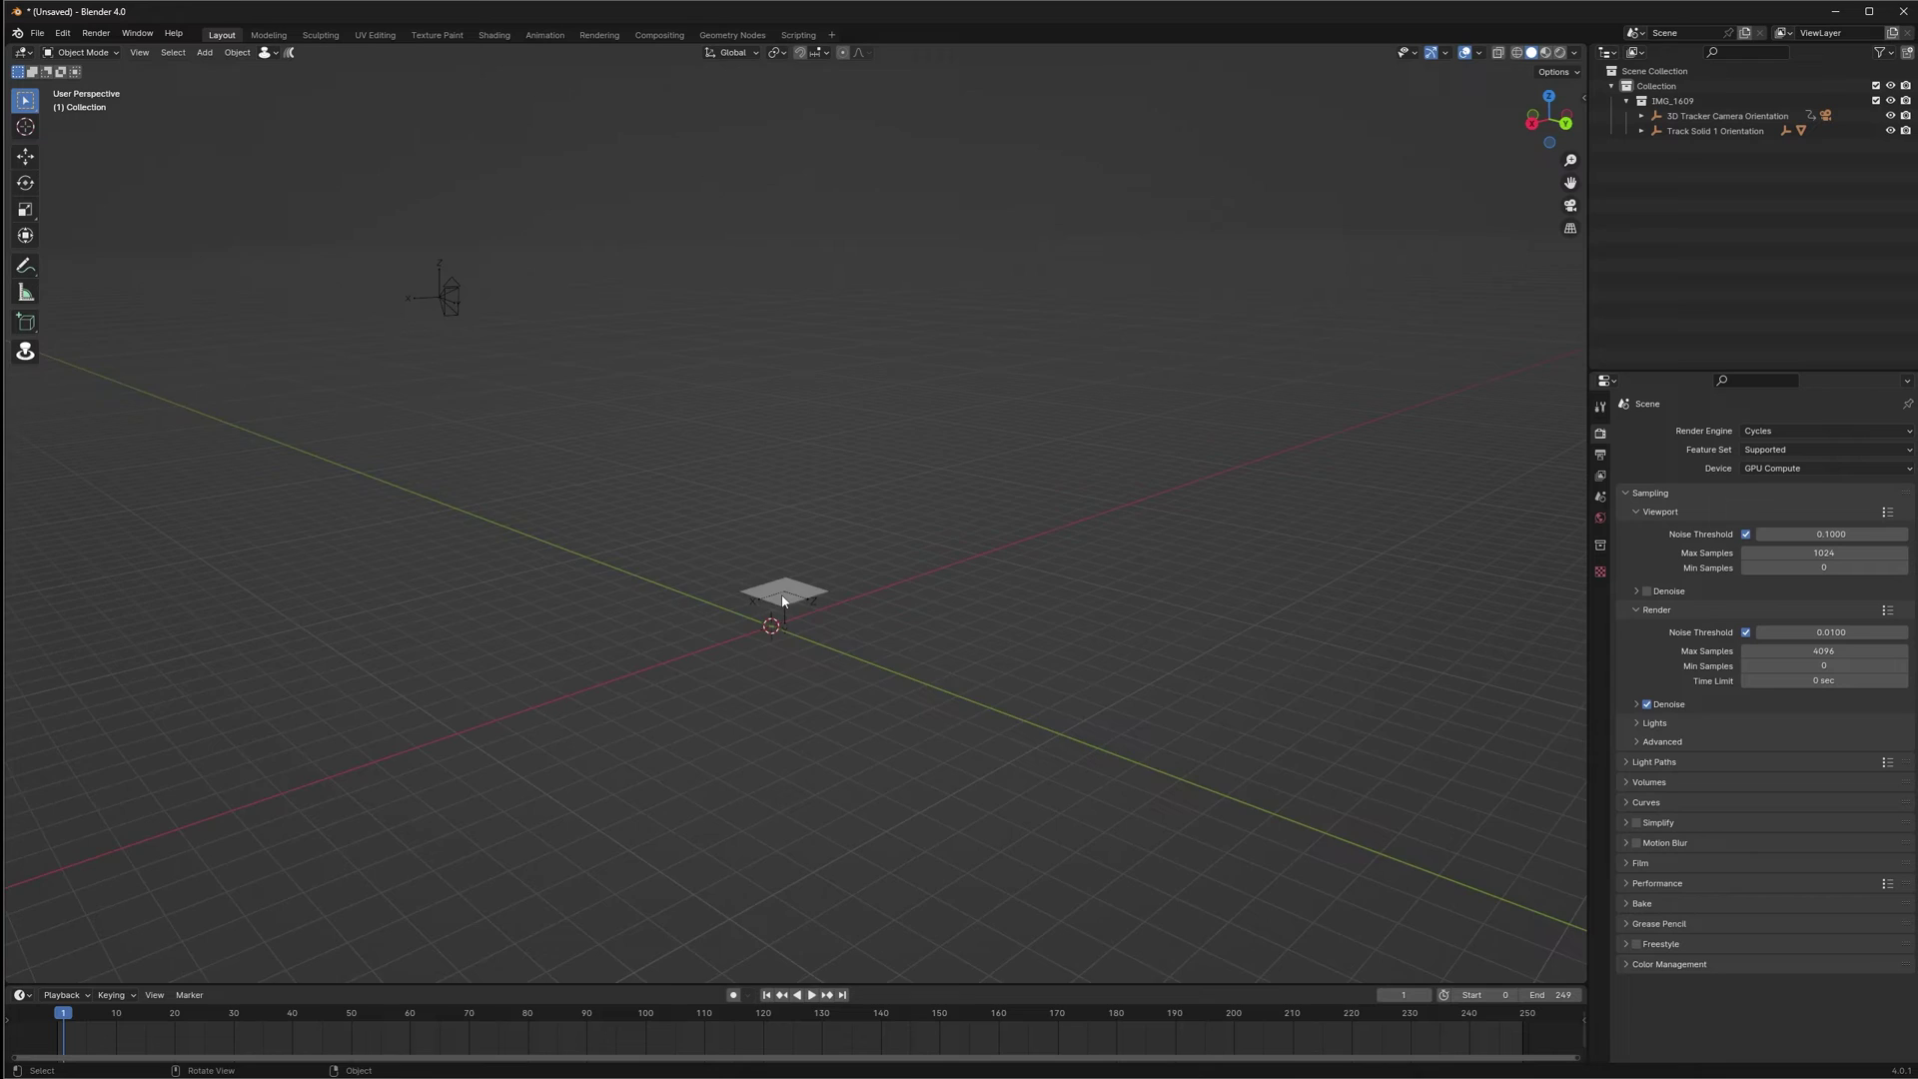
middle_drag(784, 600, 180, 247)
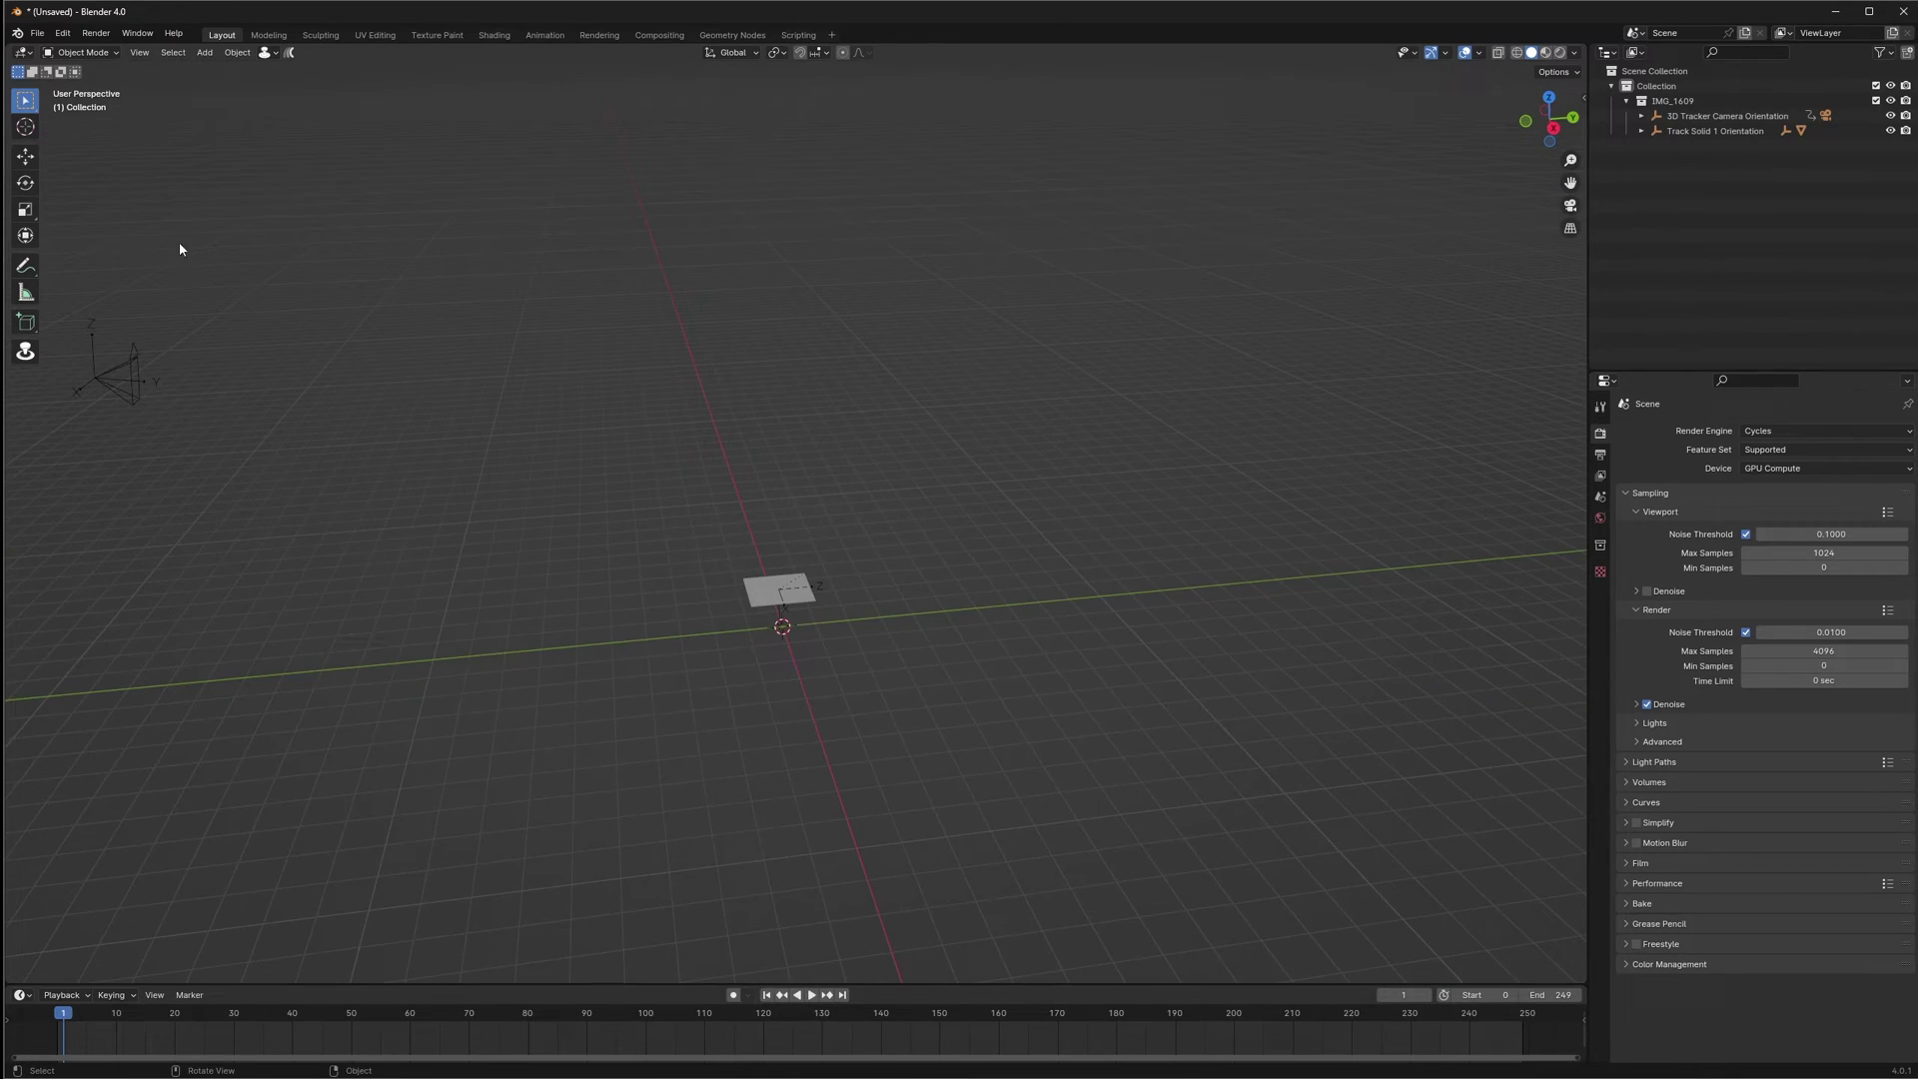
drag(10, 48, 818, 200)
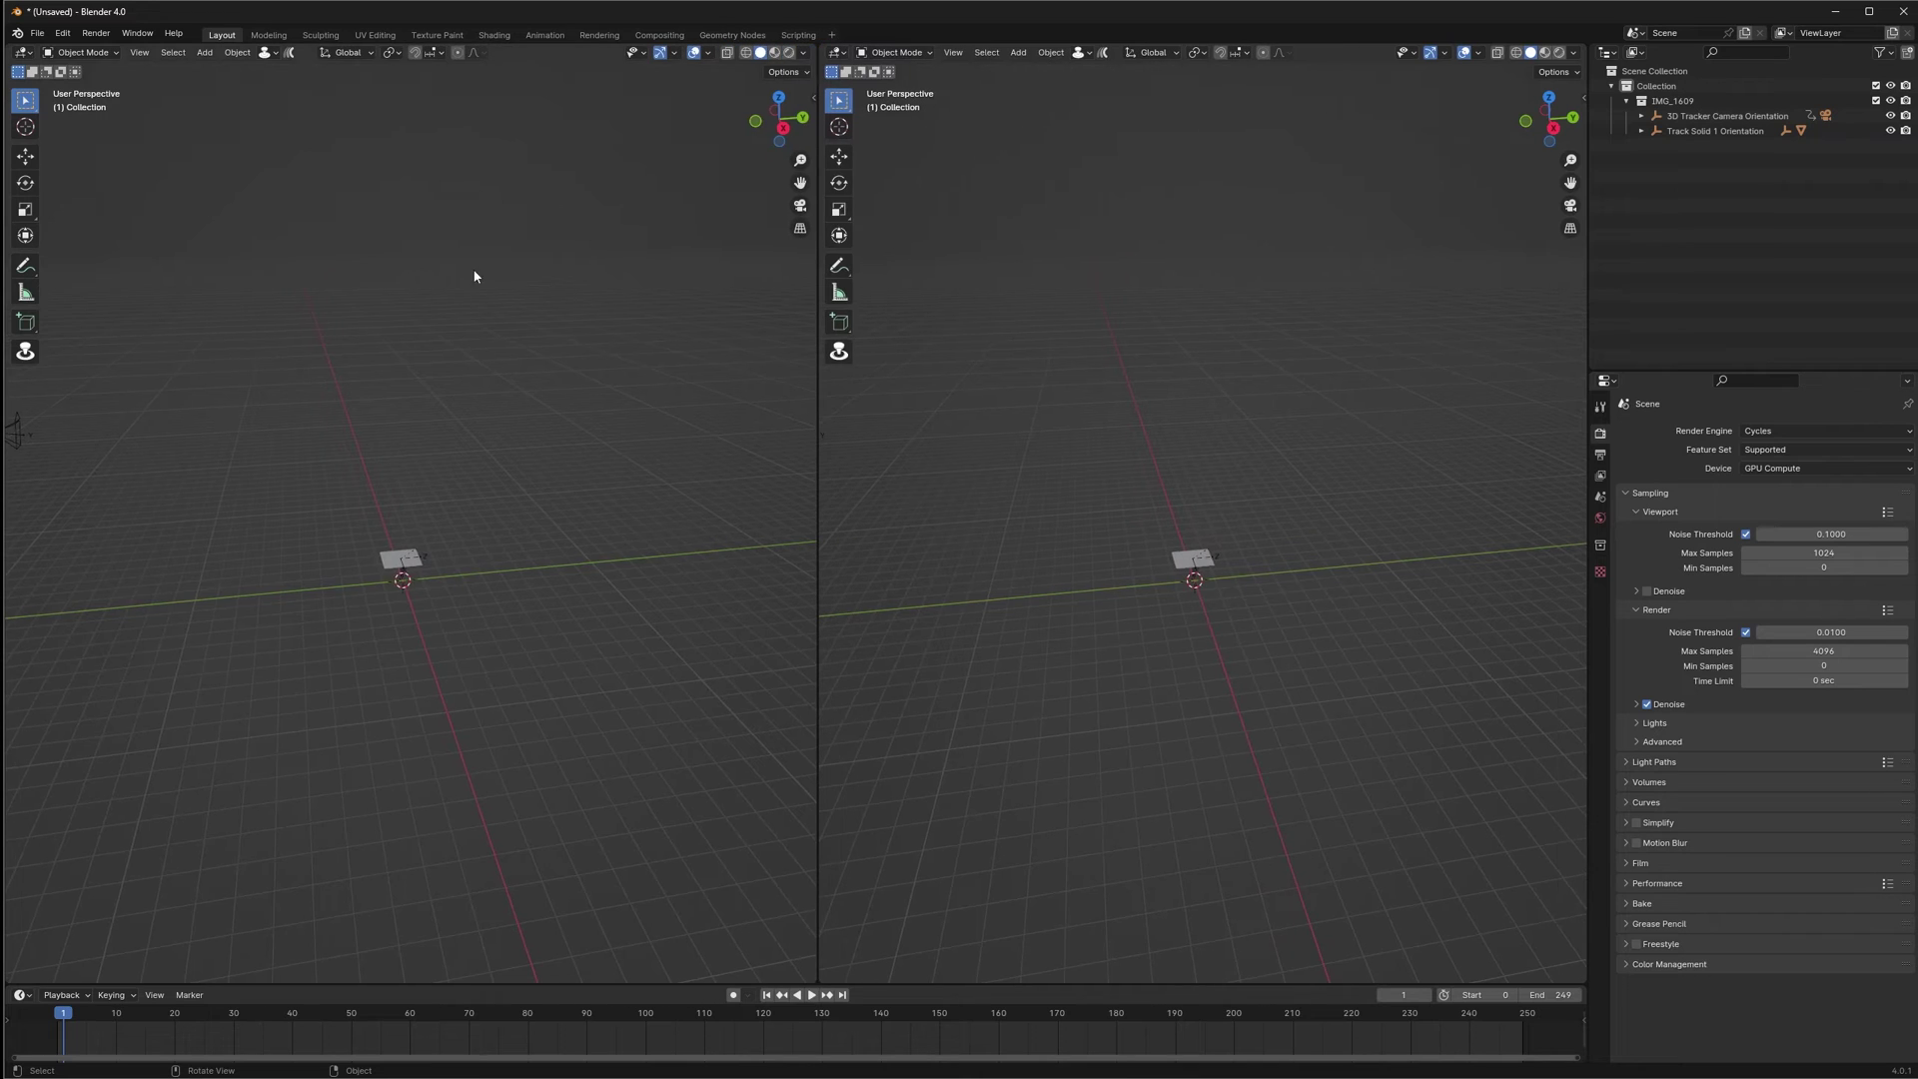
Set the 3D Tracker Camera as the active camera and look through it in one of the two viewports
scroll(144, 463, down, 2)
click(148, 459)
click(139, 52)
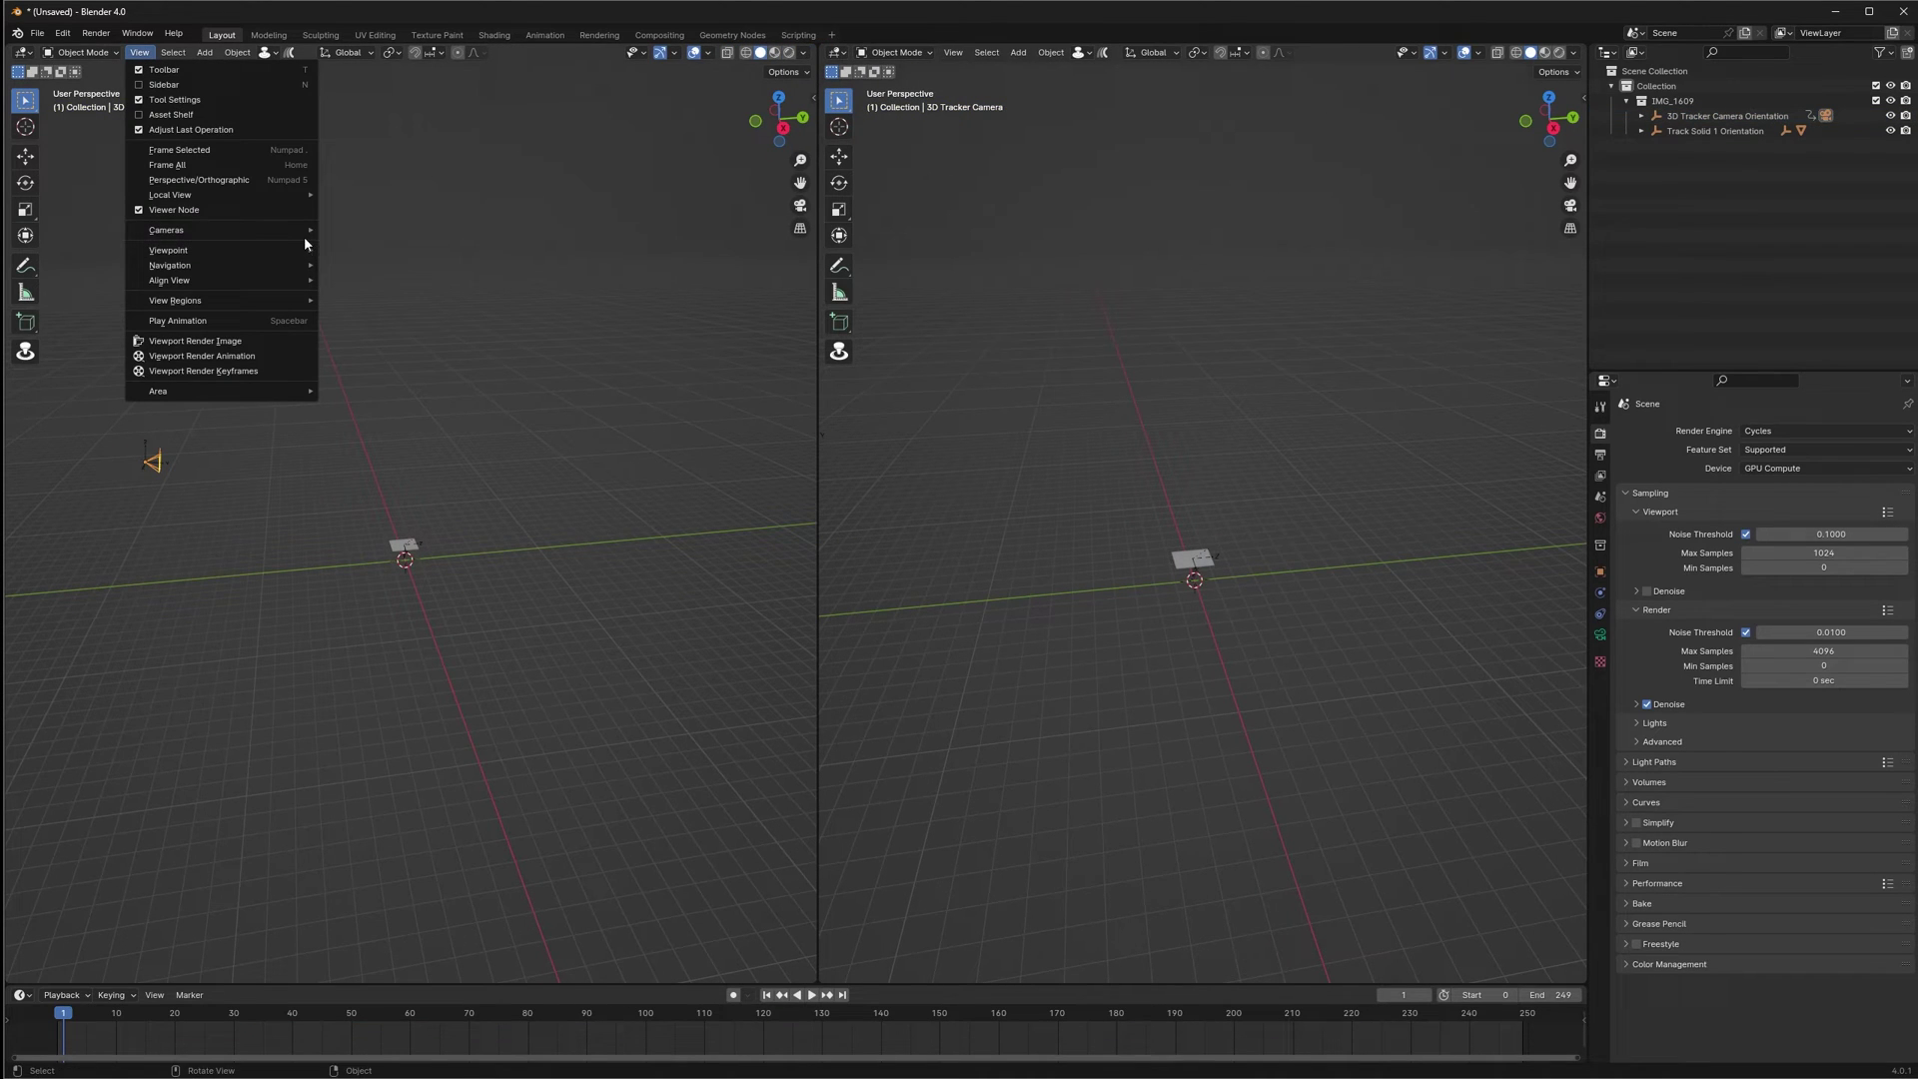
mouse_move(298, 236)
click(397, 231)
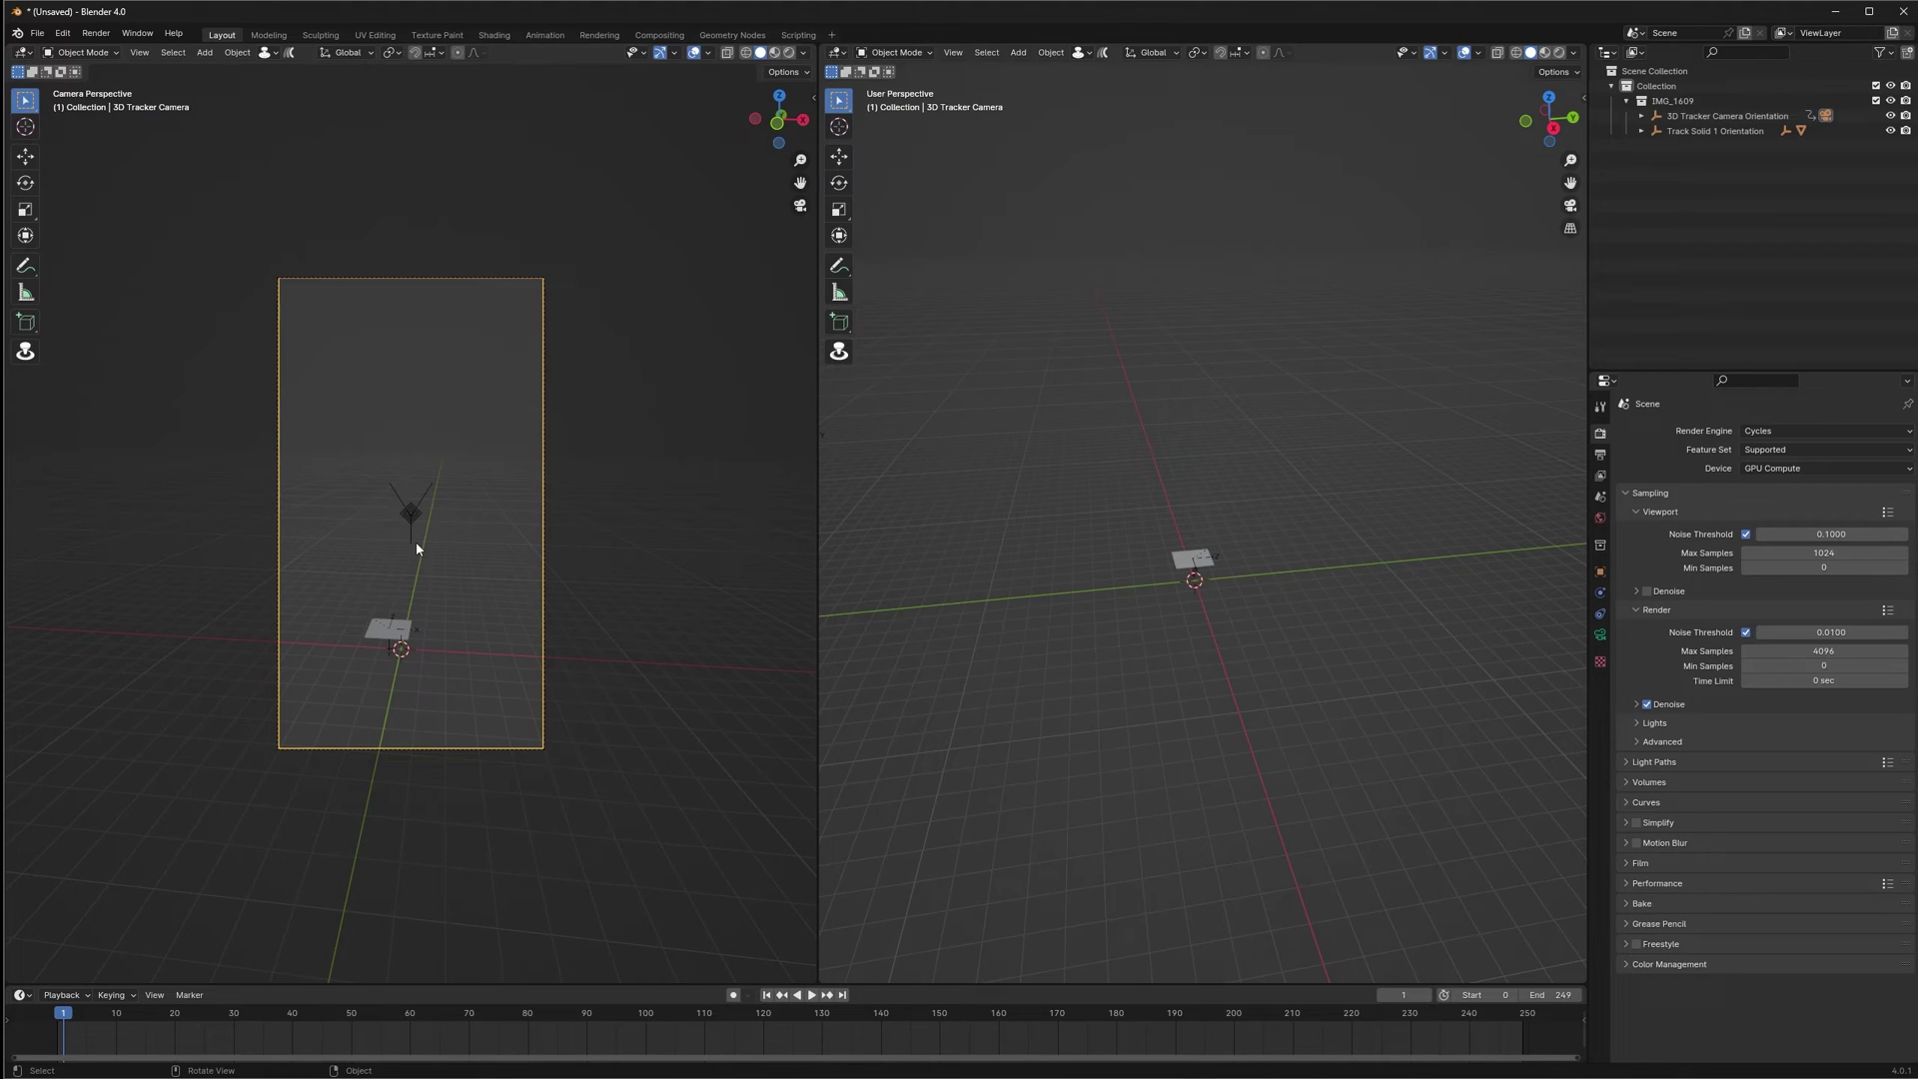
Enable background images for the 3D Tracker Camera and add one with Movie Clip as its source
click(1601, 635)
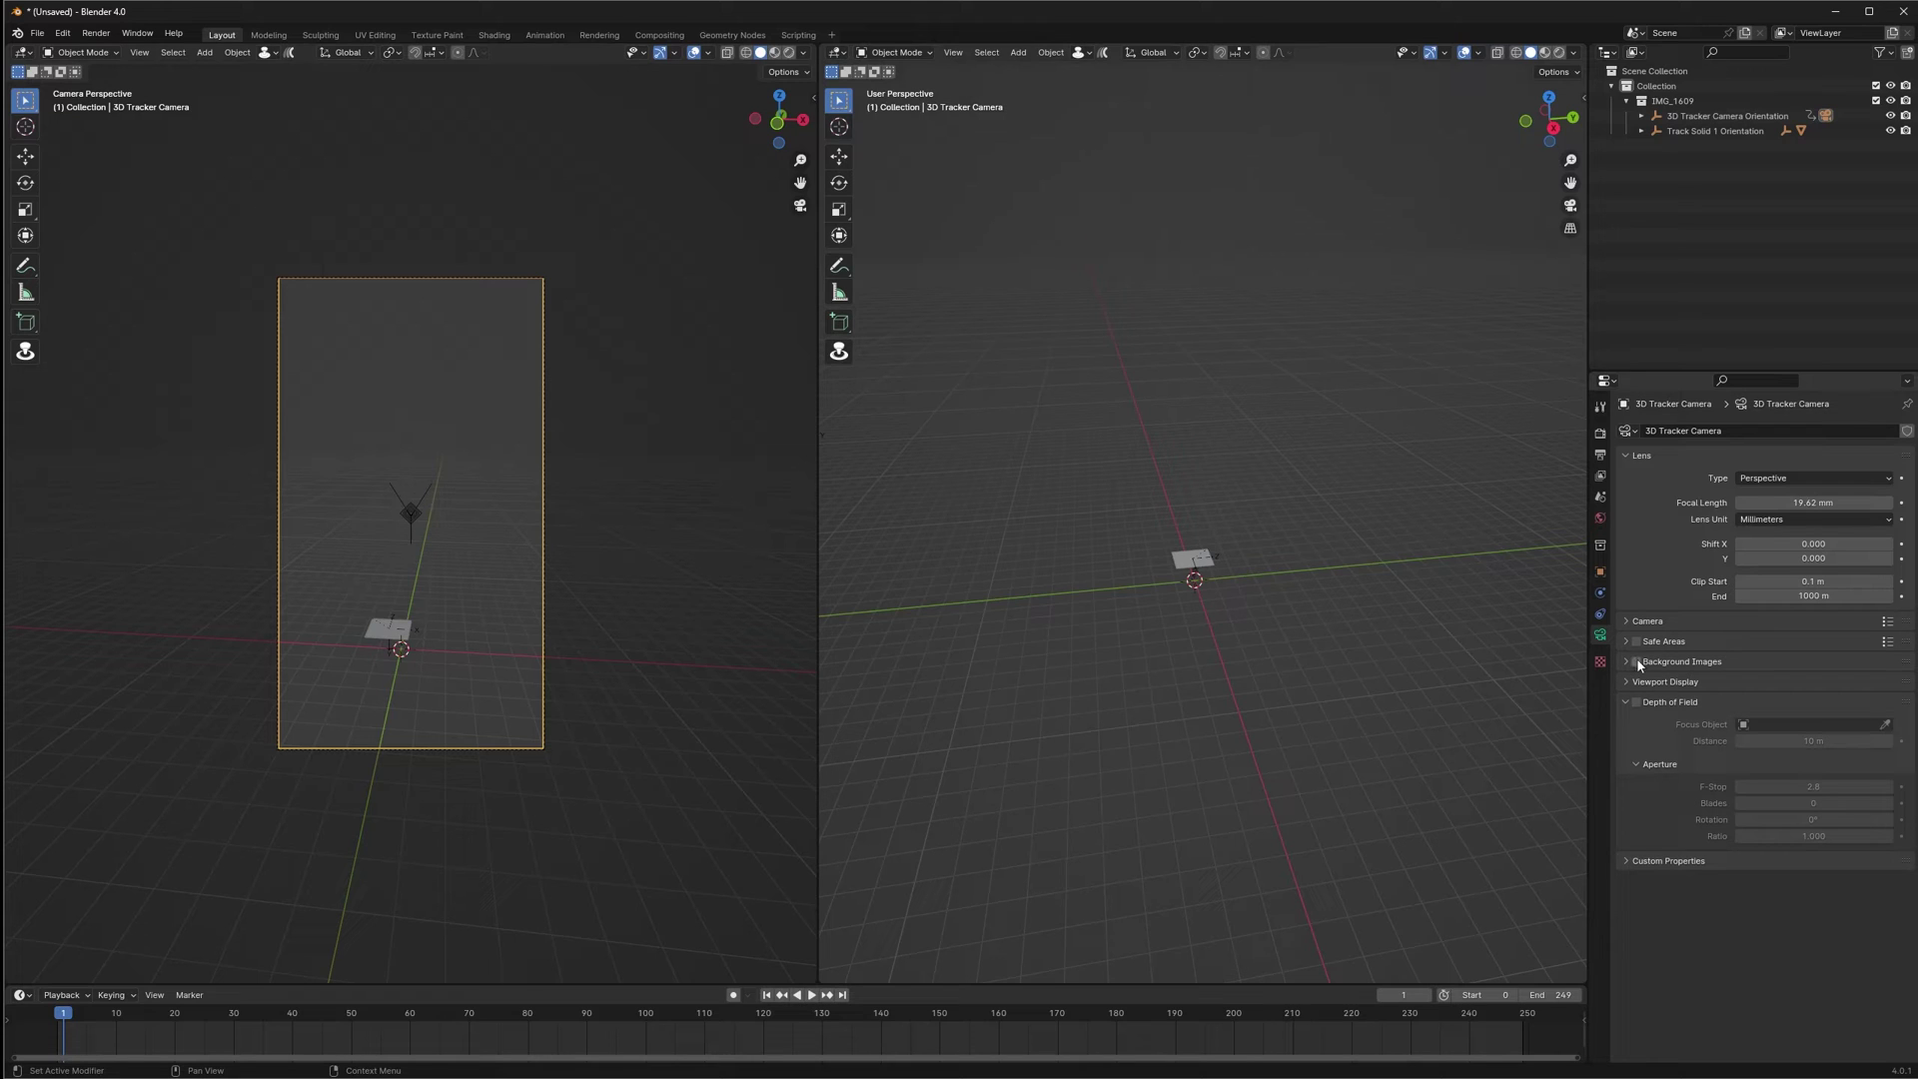
click(1627, 662)
click(1789, 685)
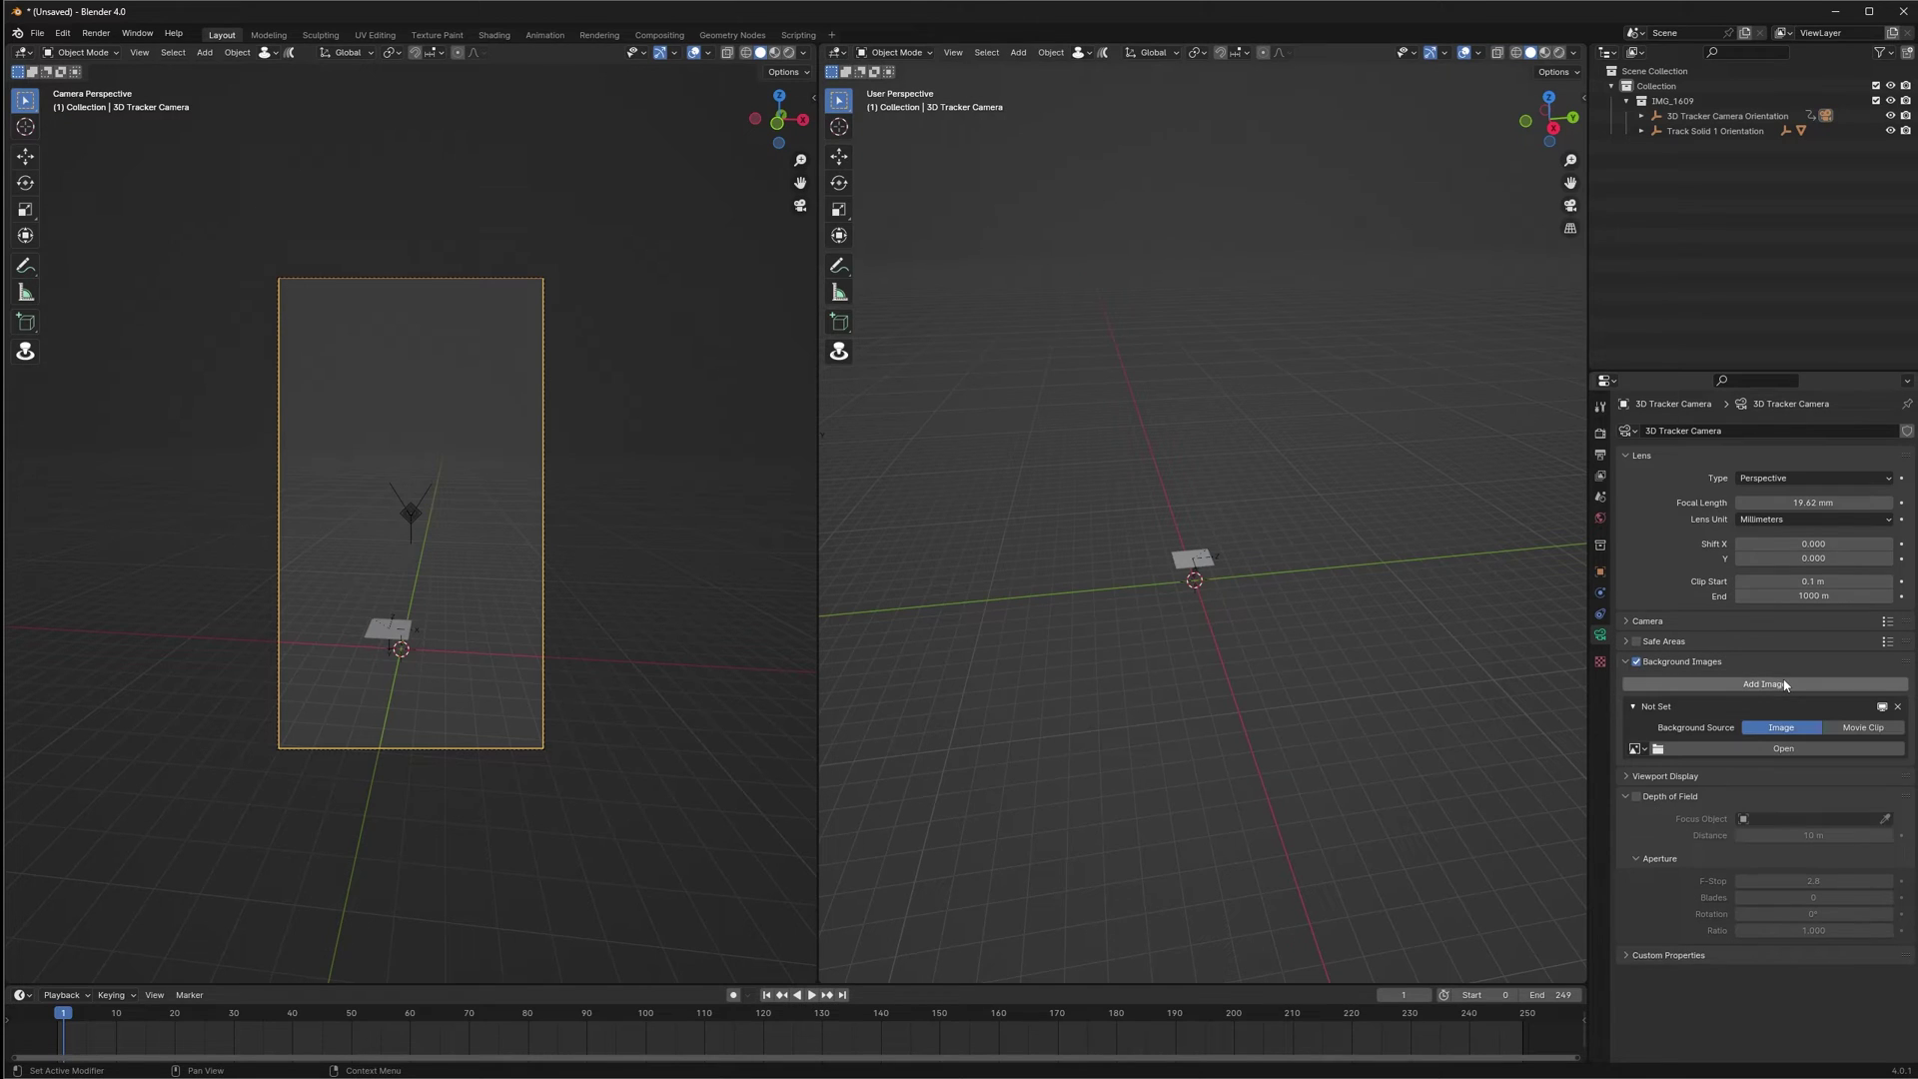
click(1856, 728)
Load IMG_1609.mp4 from the Desktop's Placing_3D_Object_In_Realworld_Space folder as the camera background and raise its opacity to the maximum
click(1716, 770)
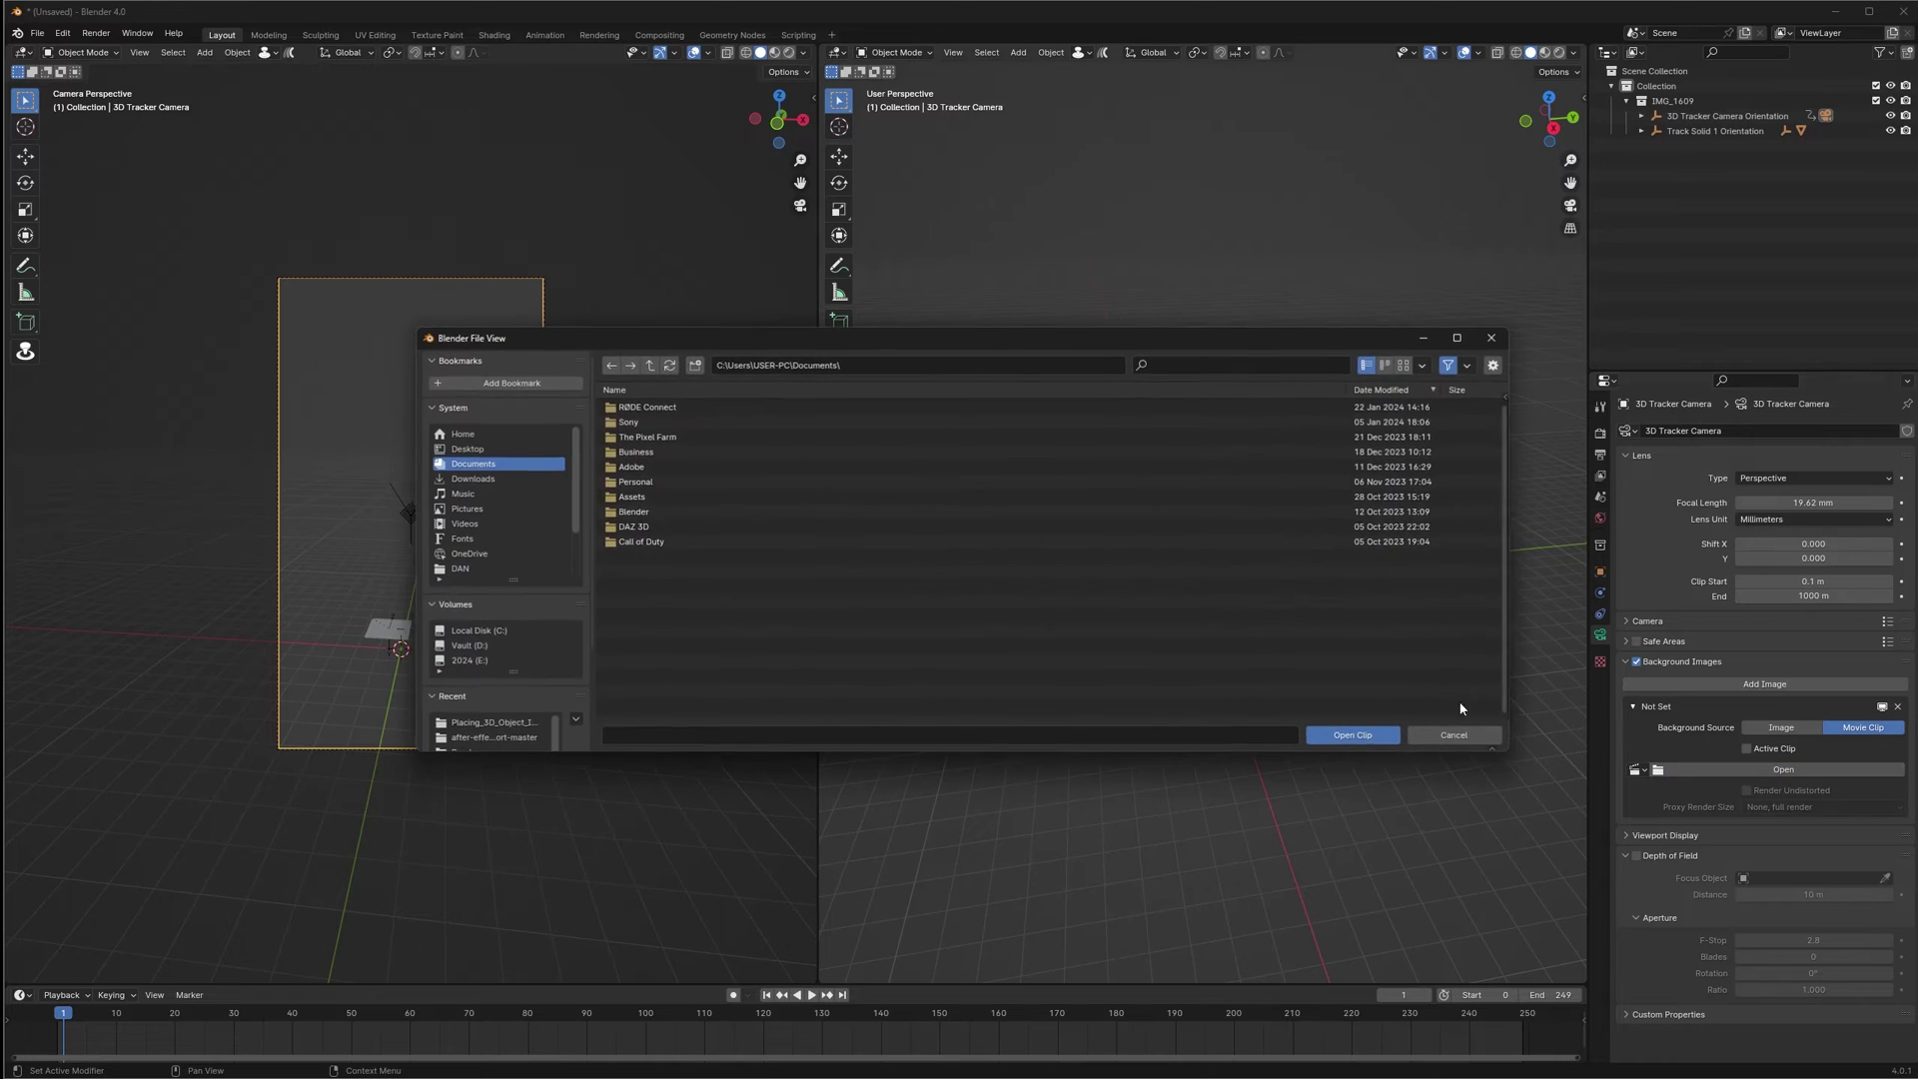
click(467, 449)
double_click(659, 407)
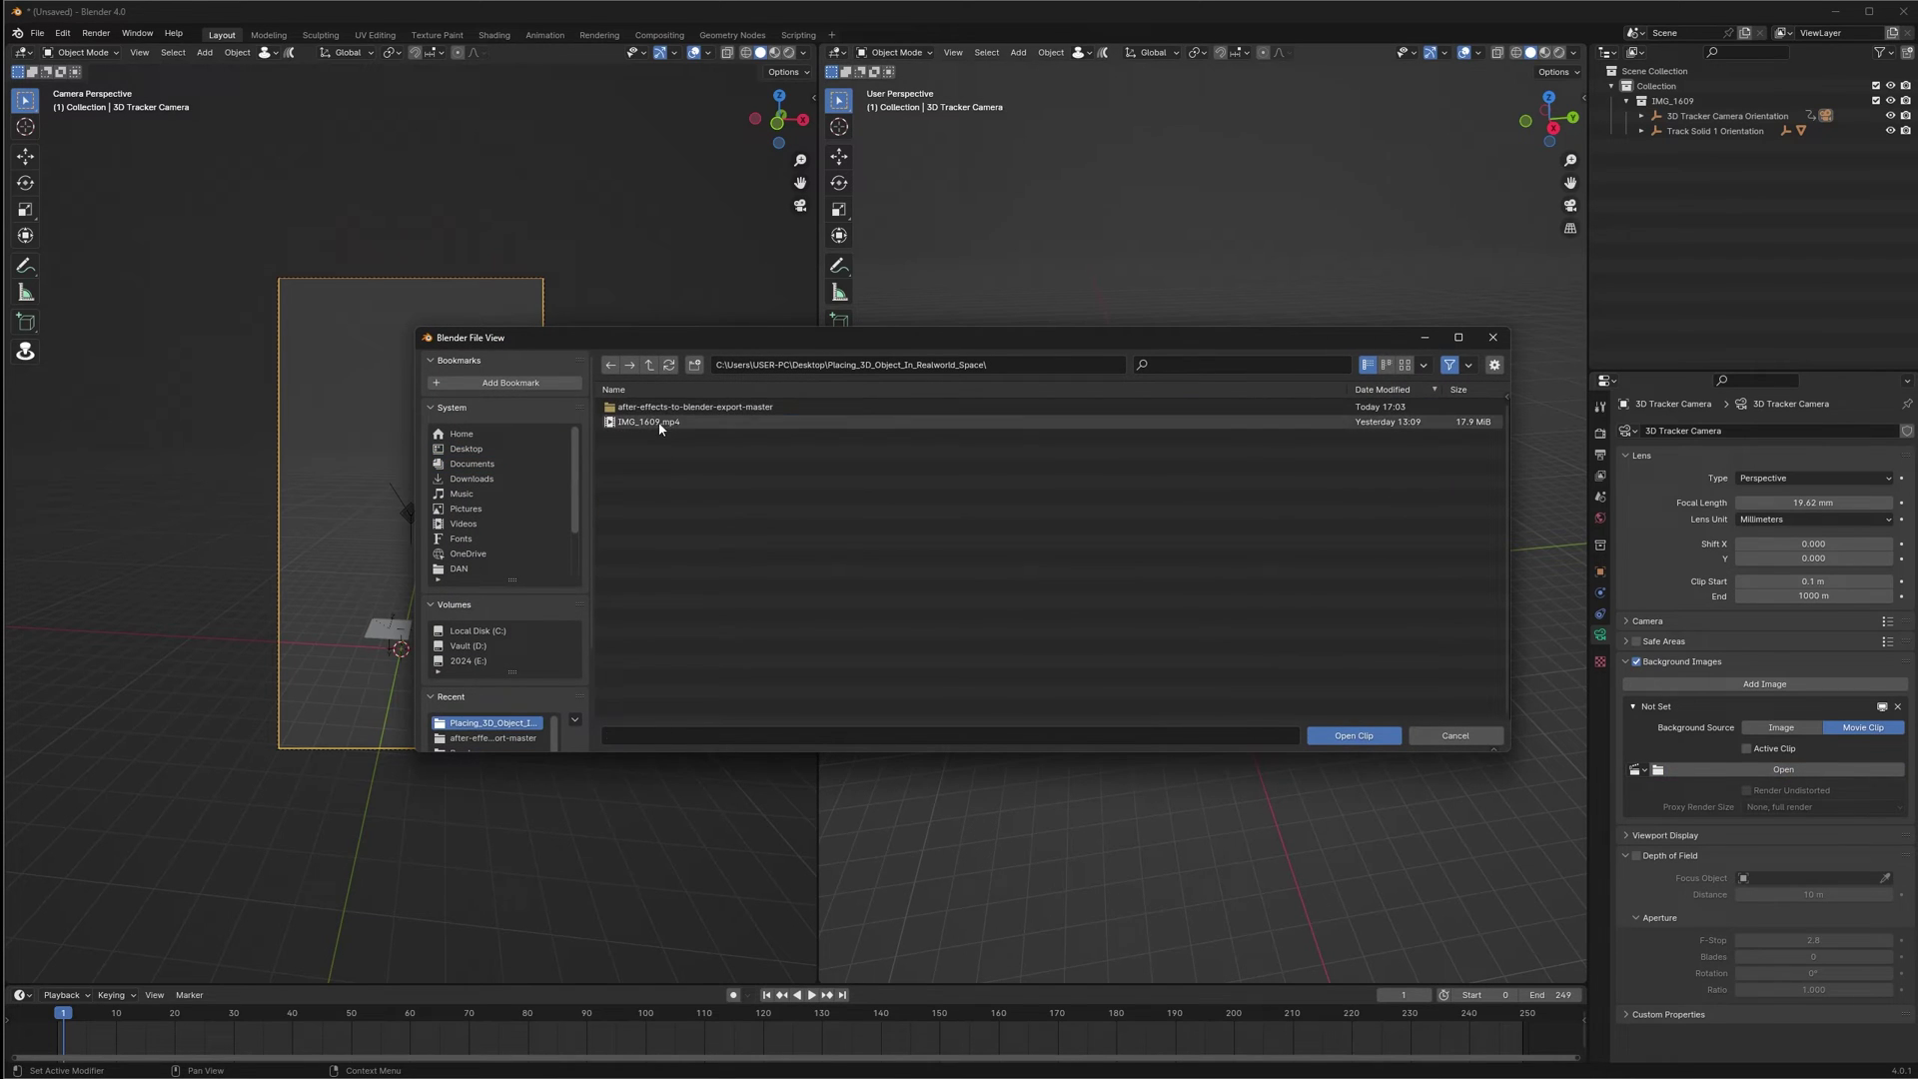
click(648, 421)
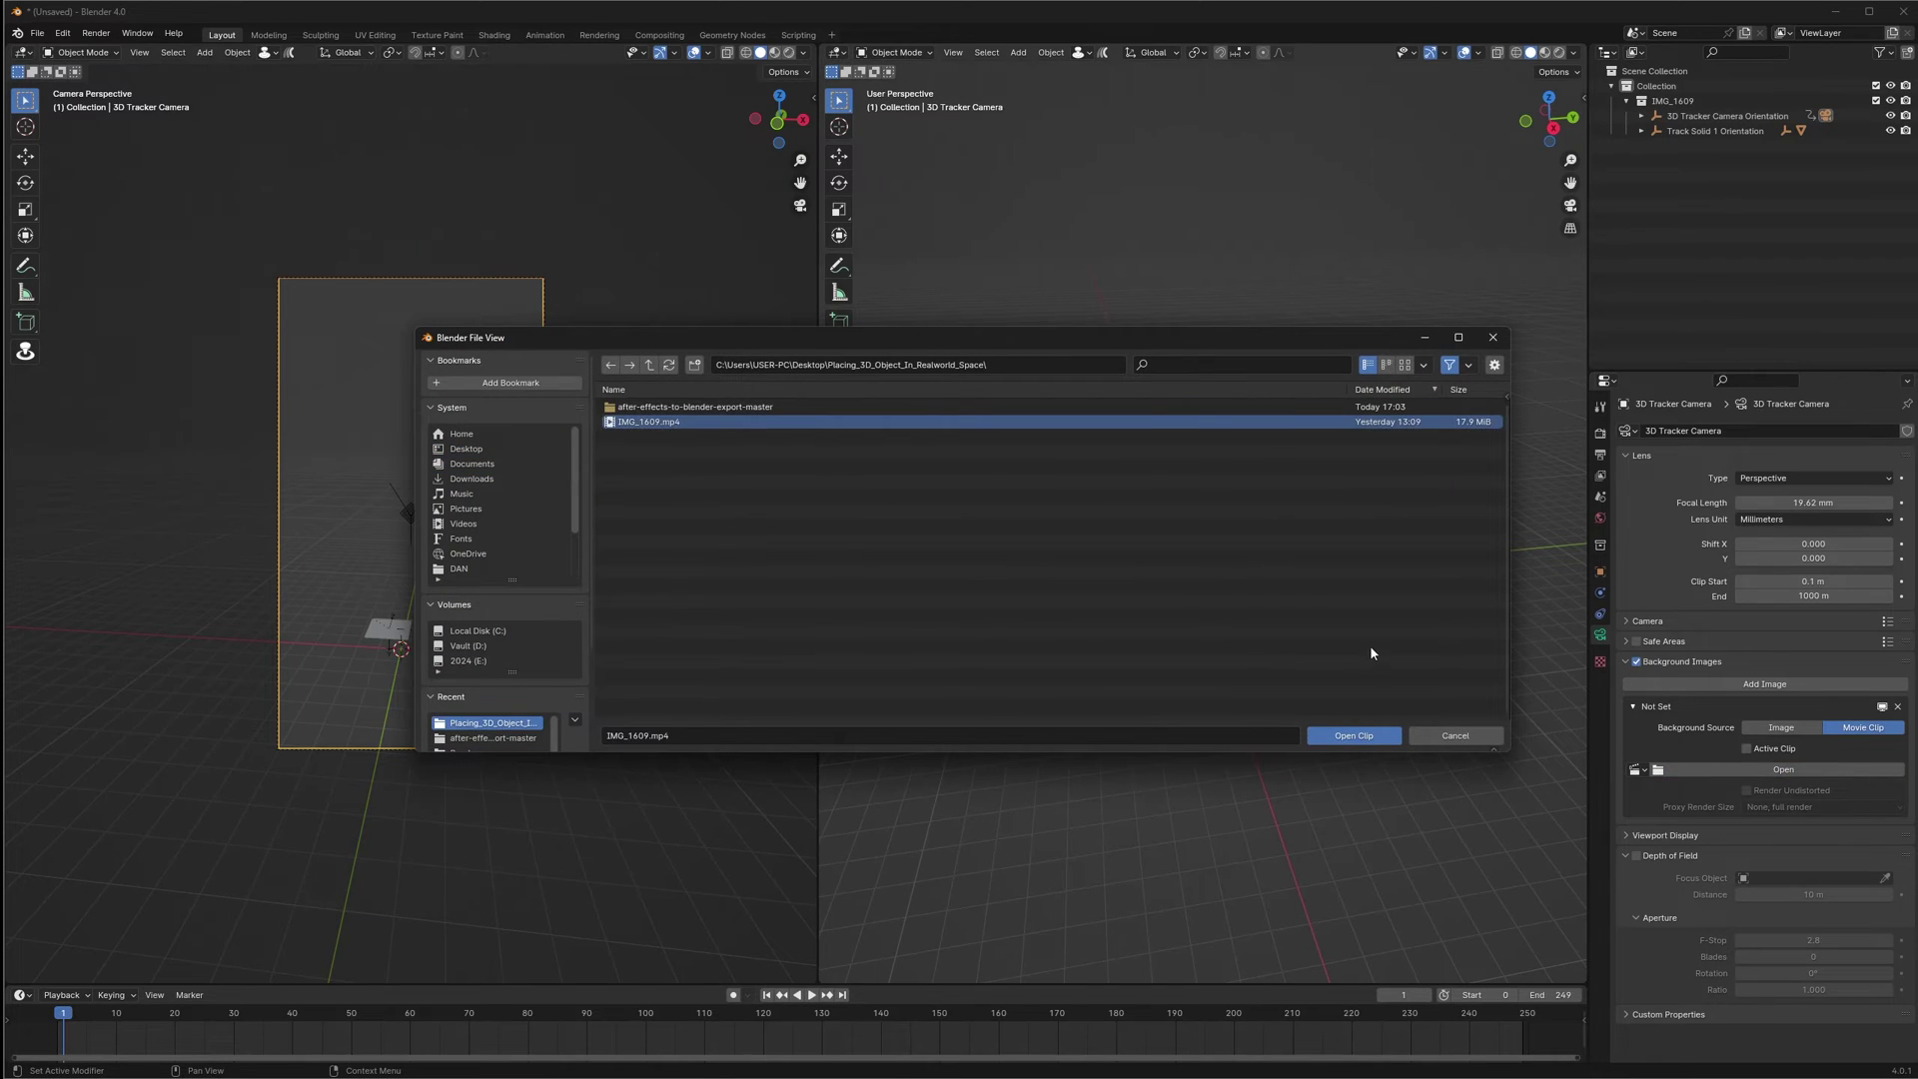
click(1368, 736)
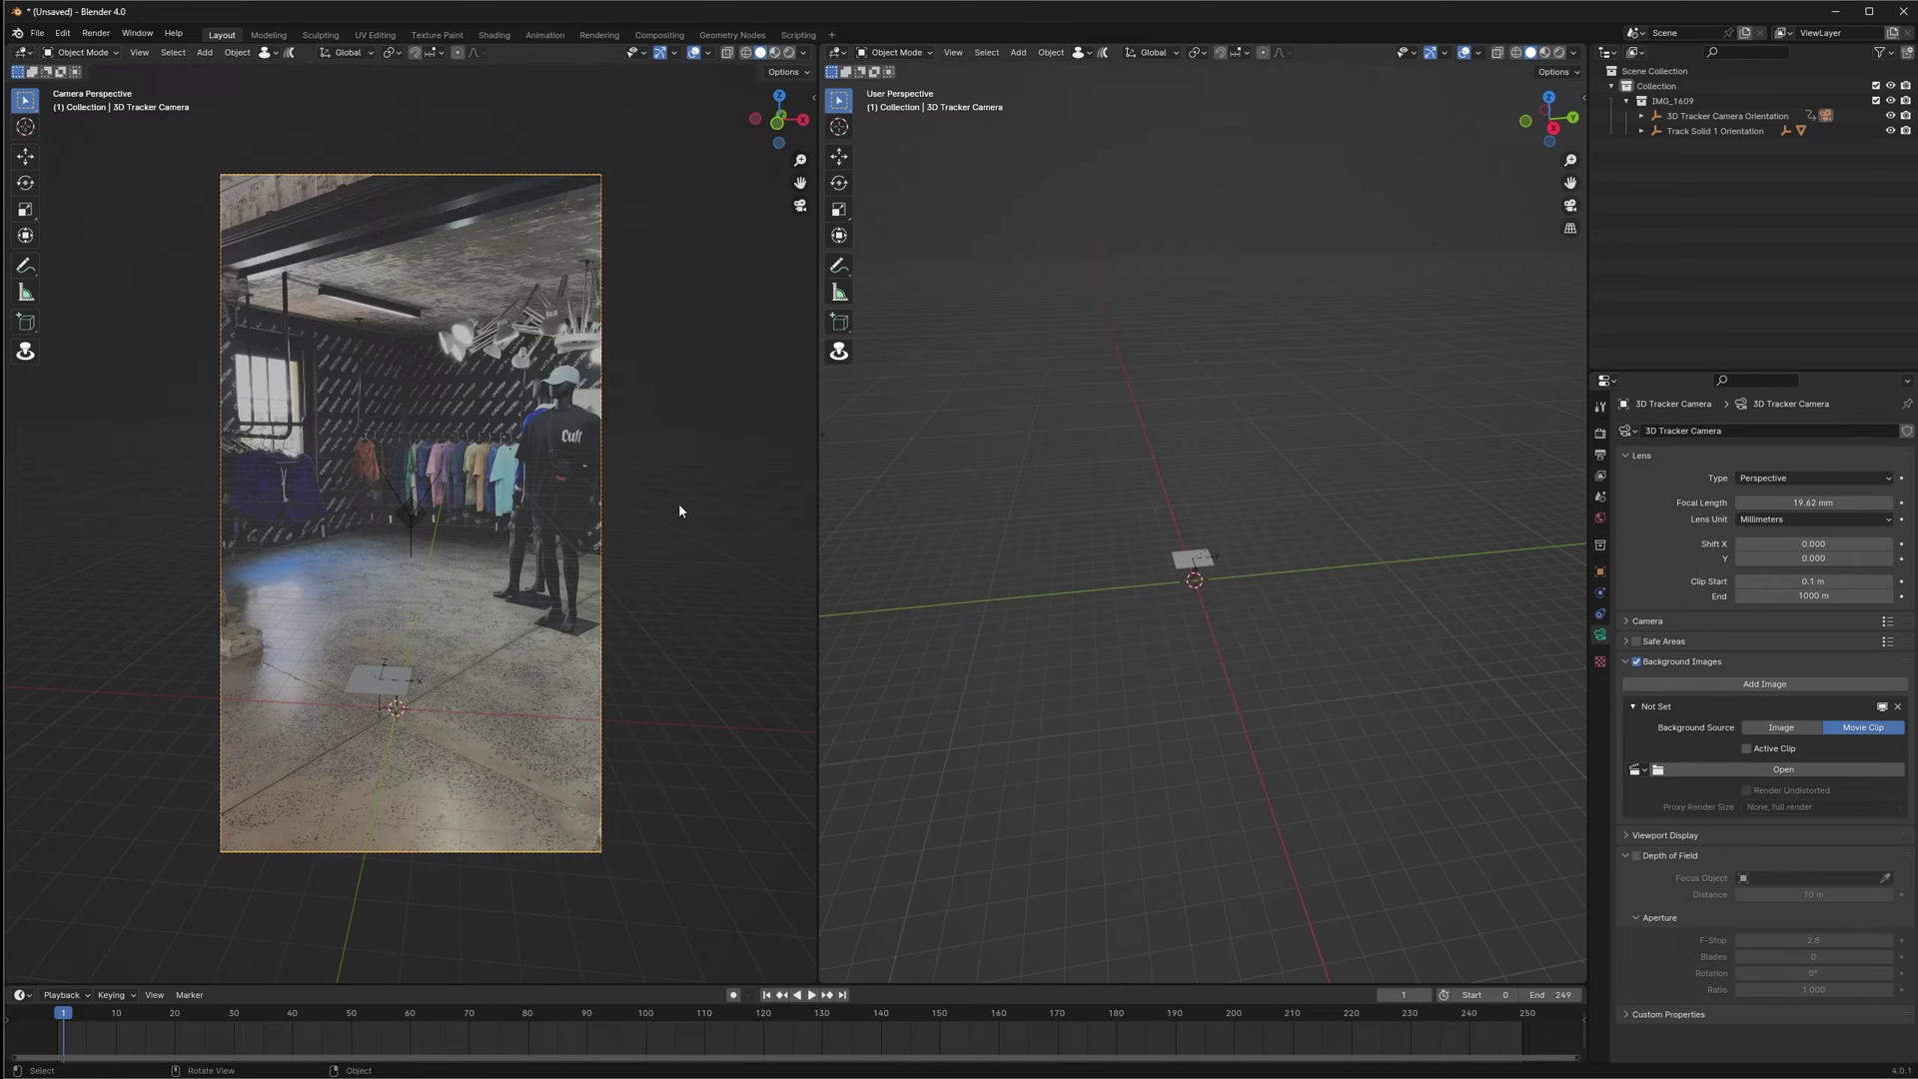
scroll(1758, 799, down, 2)
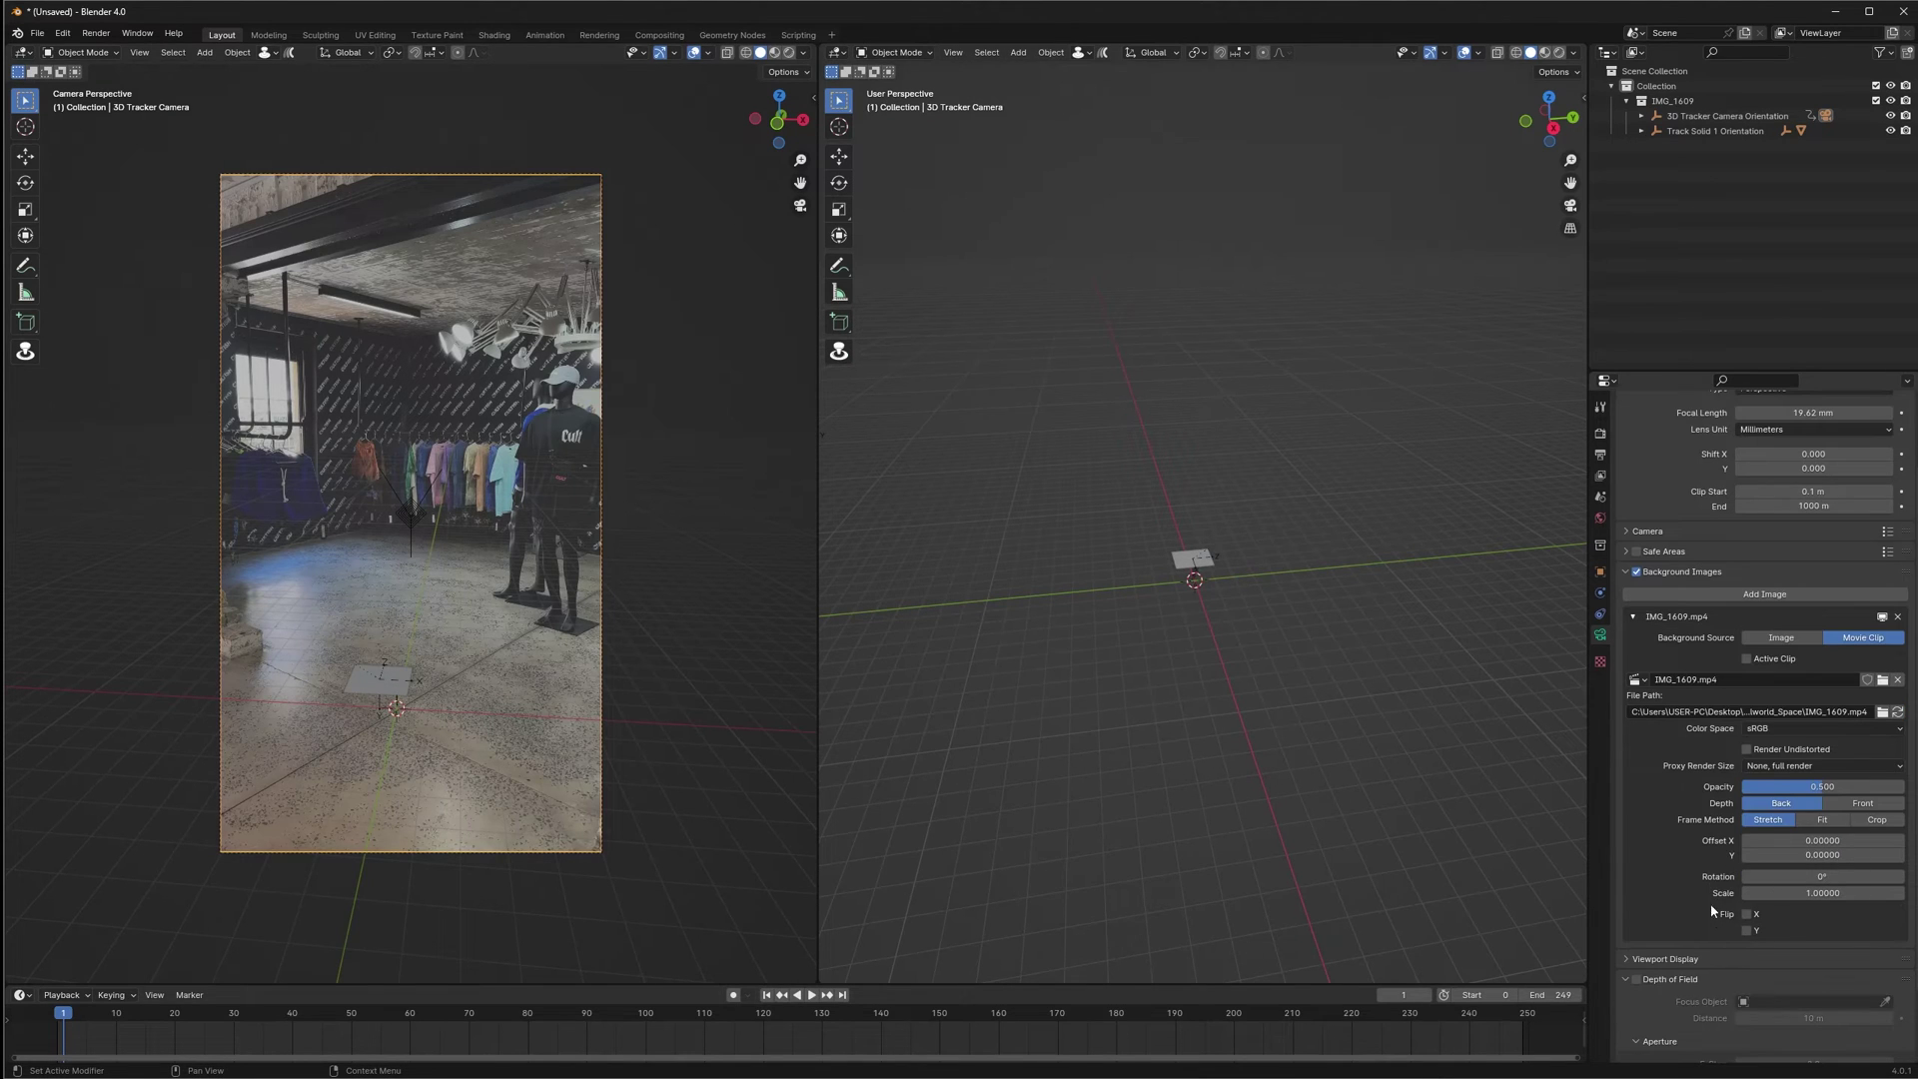
drag(1818, 791, 1900, 791)
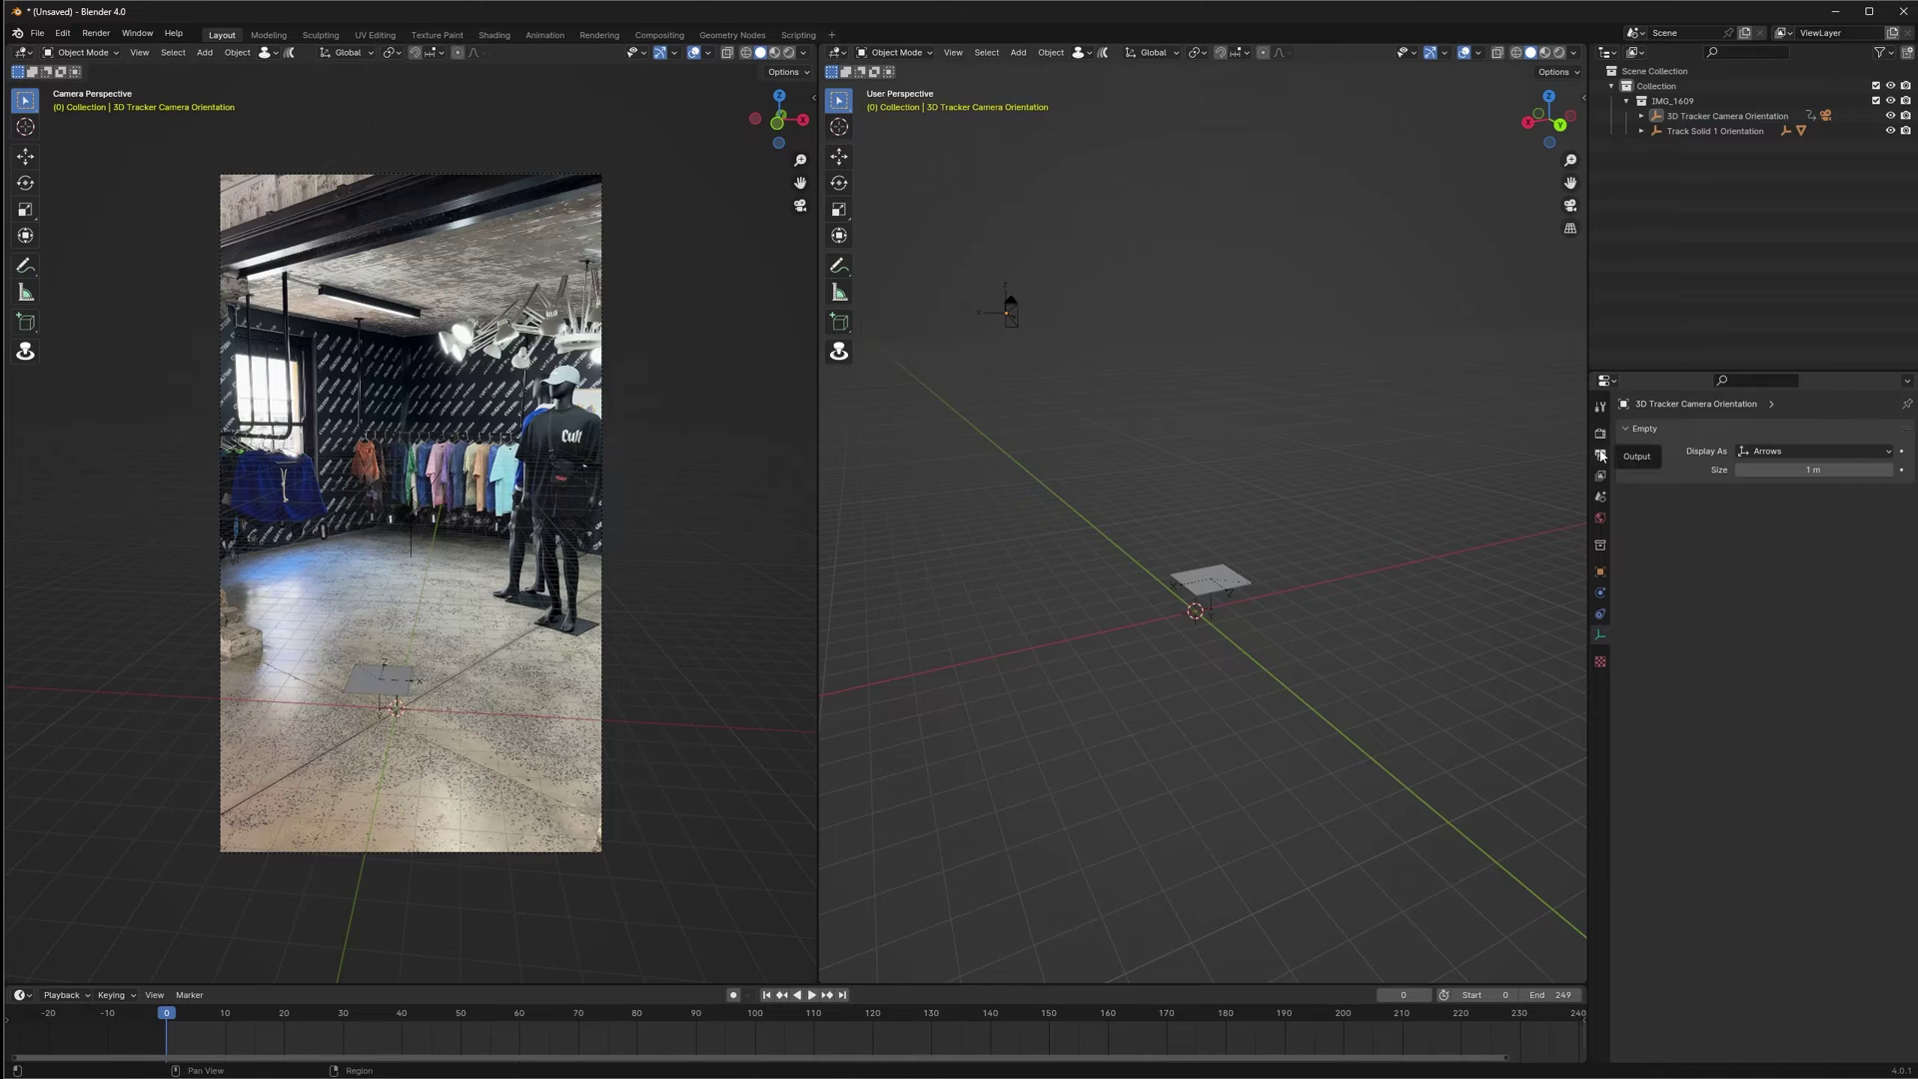
Set the scene's output frame rate to 25 fps
click(1601, 454)
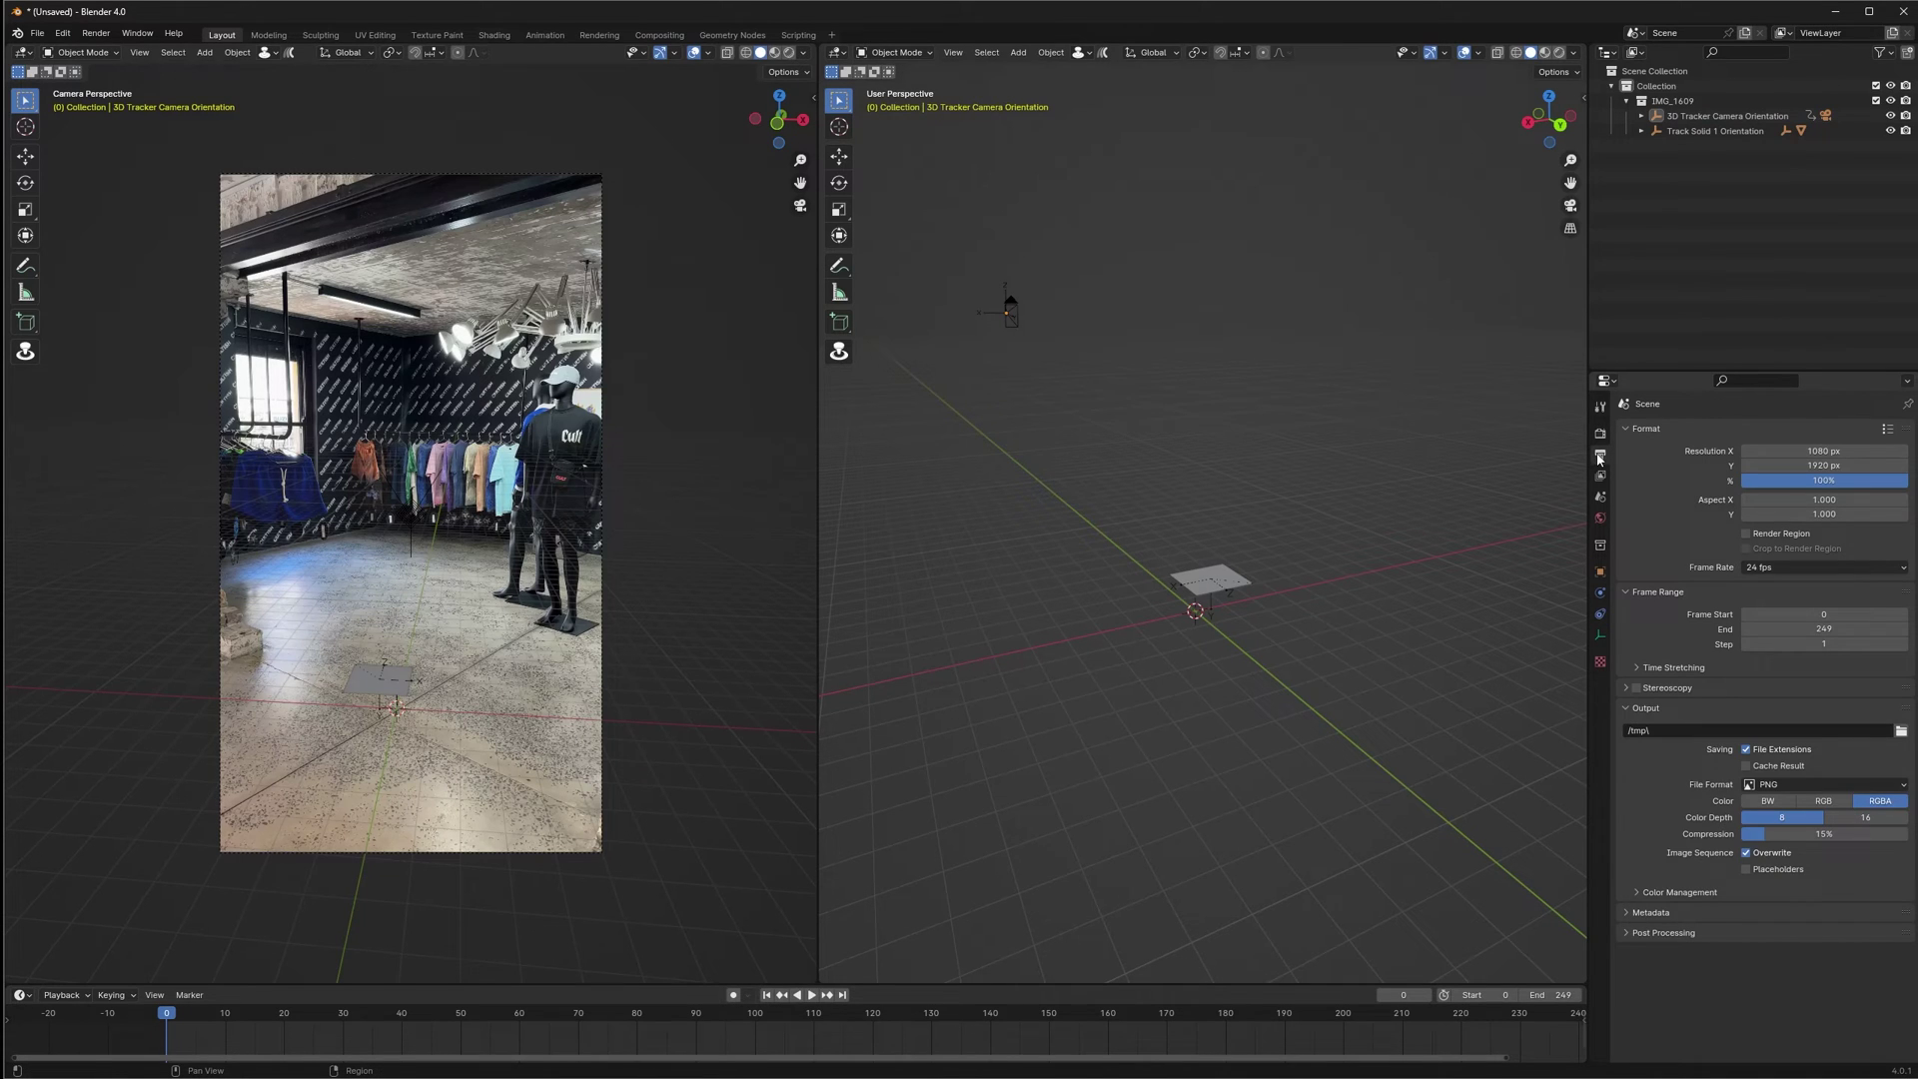
click(1767, 567)
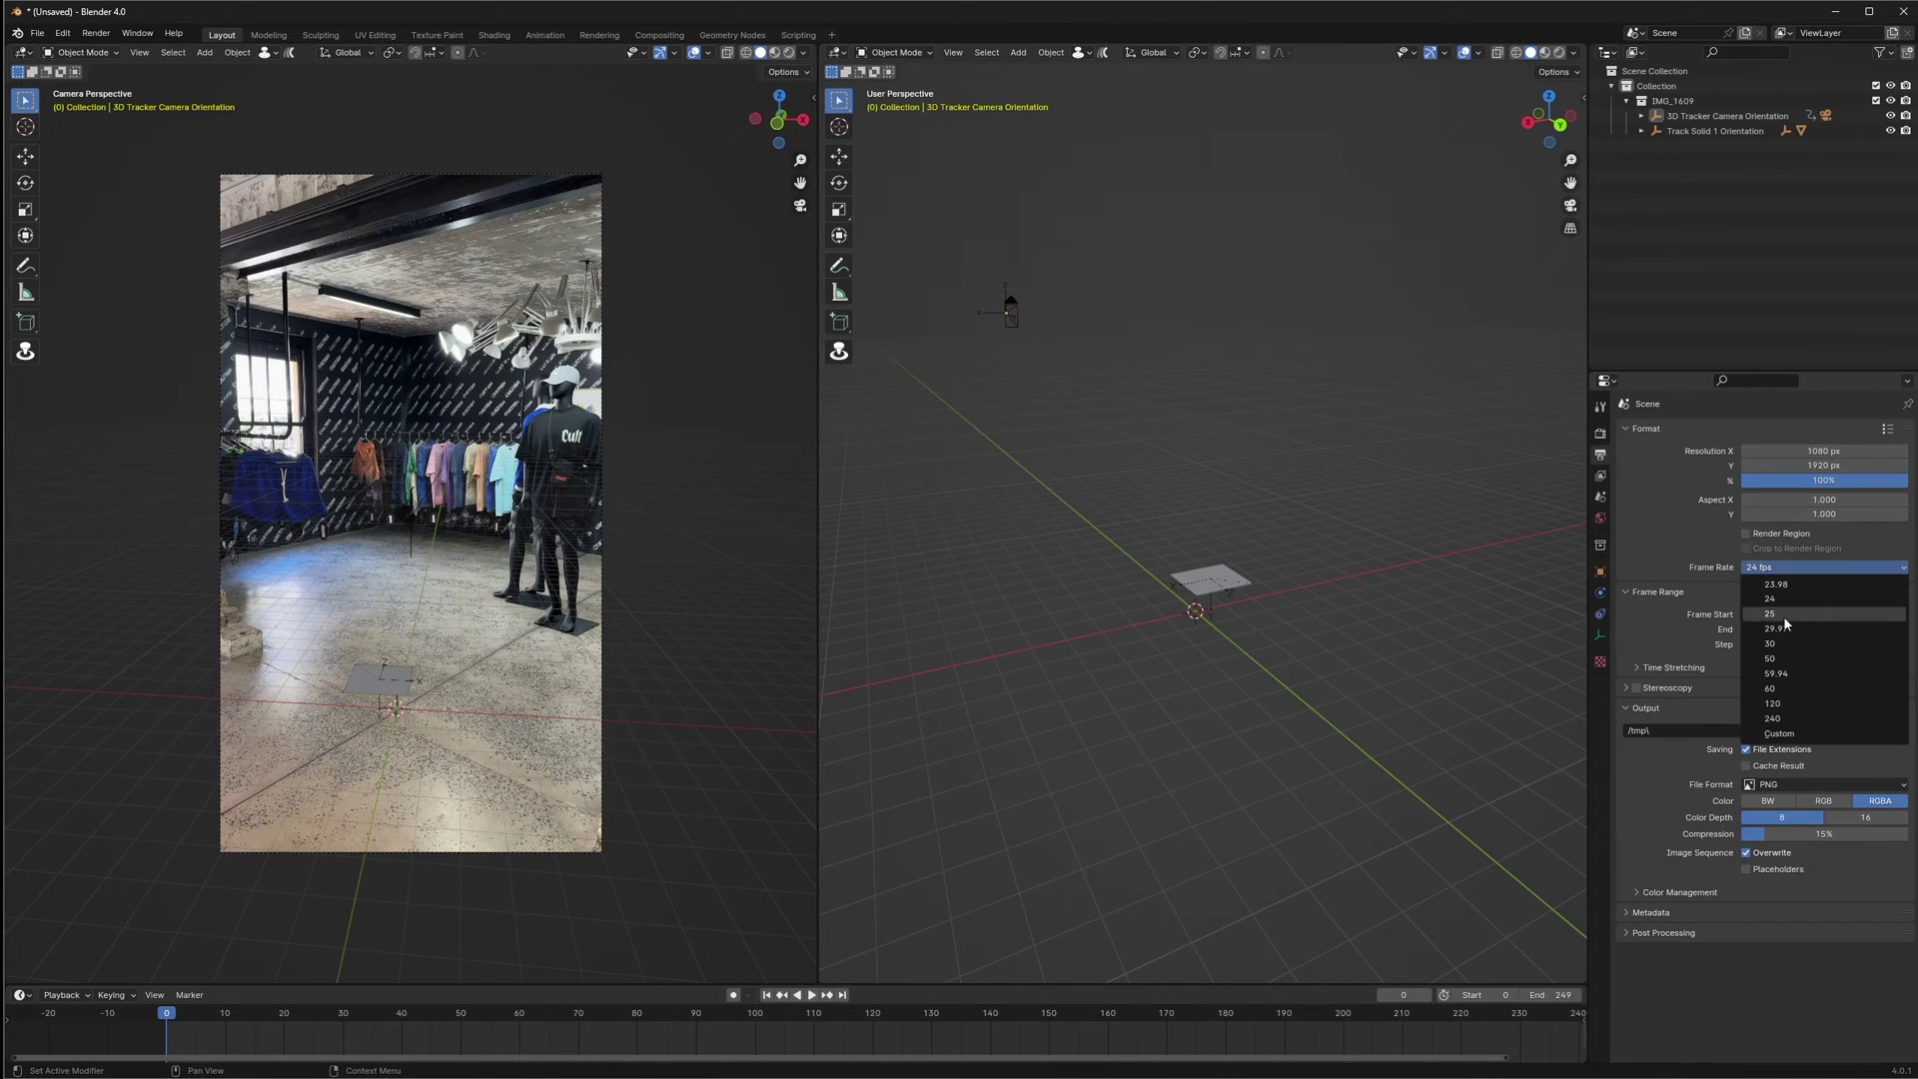
click(1771, 613)
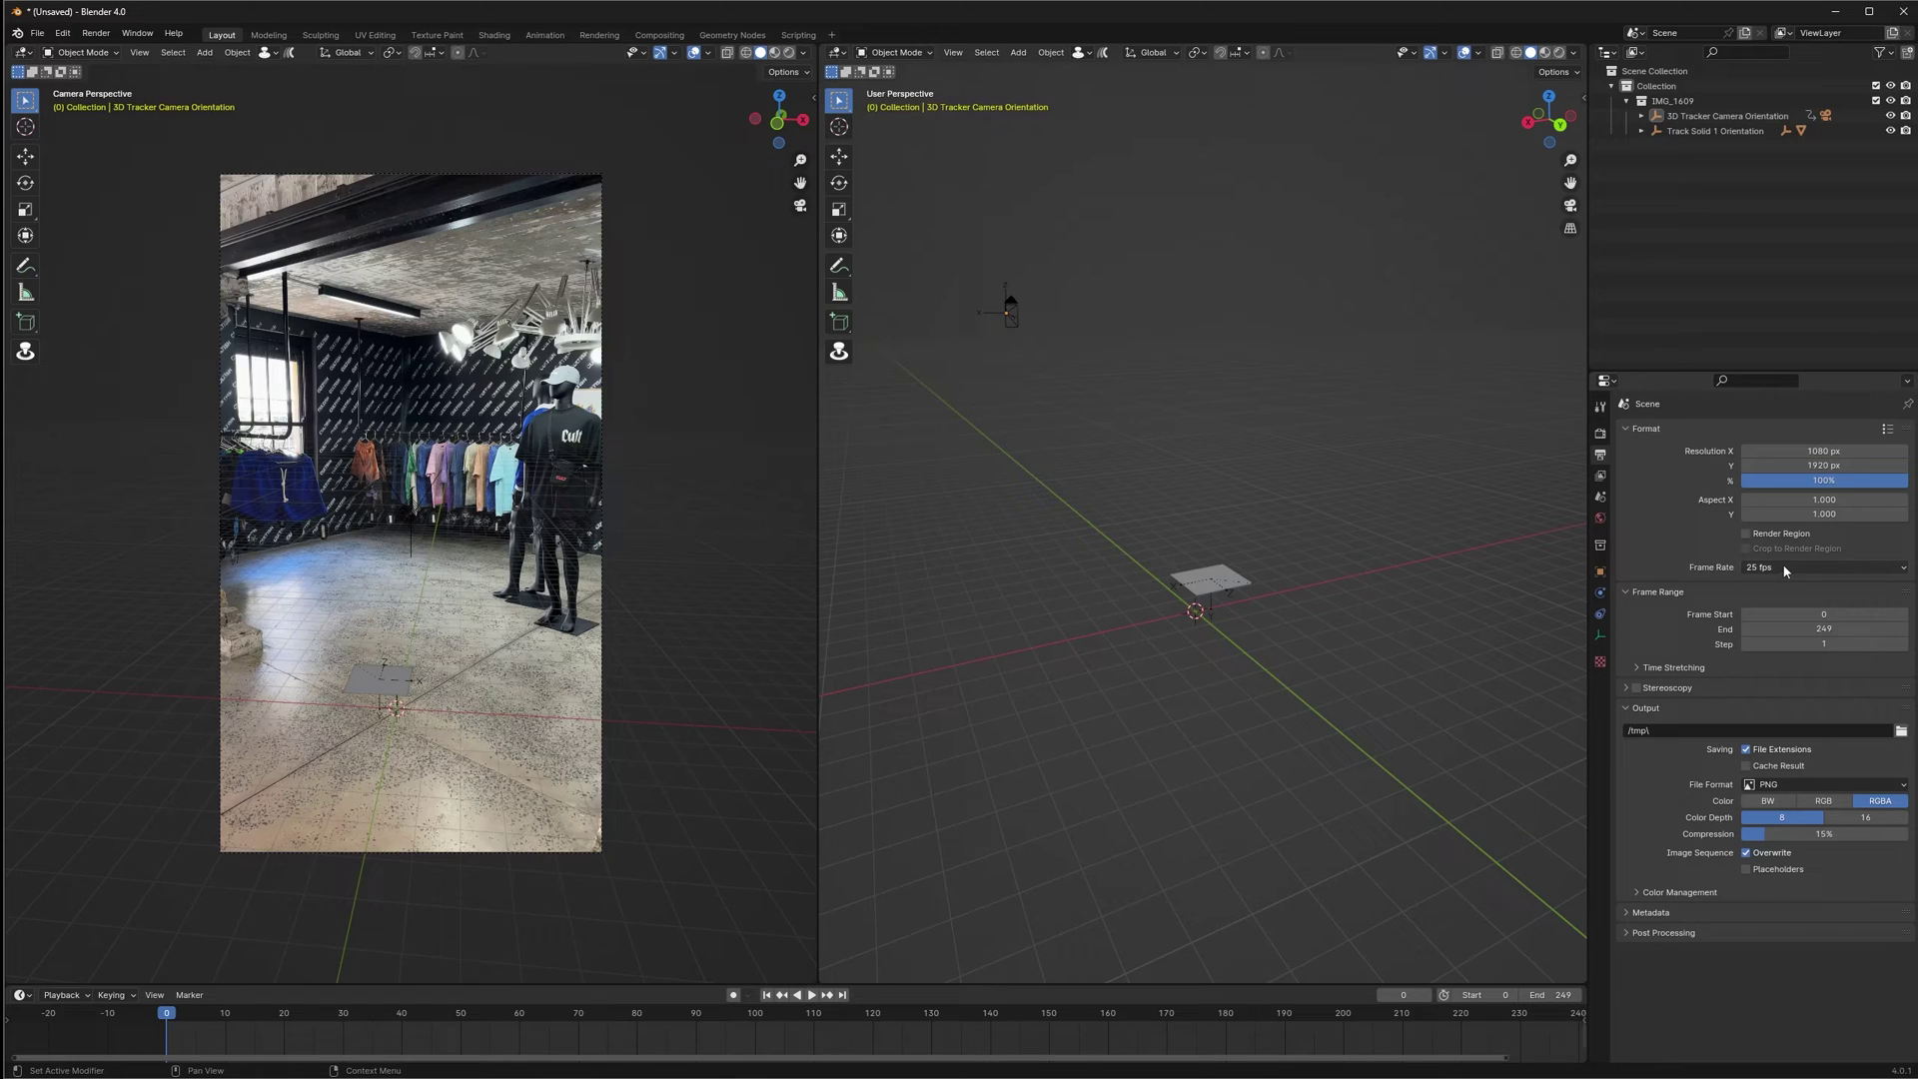
Switch to After Effects and check the frame rate in the IMG_1609 composition settings without changing anything
click(1158, 1063)
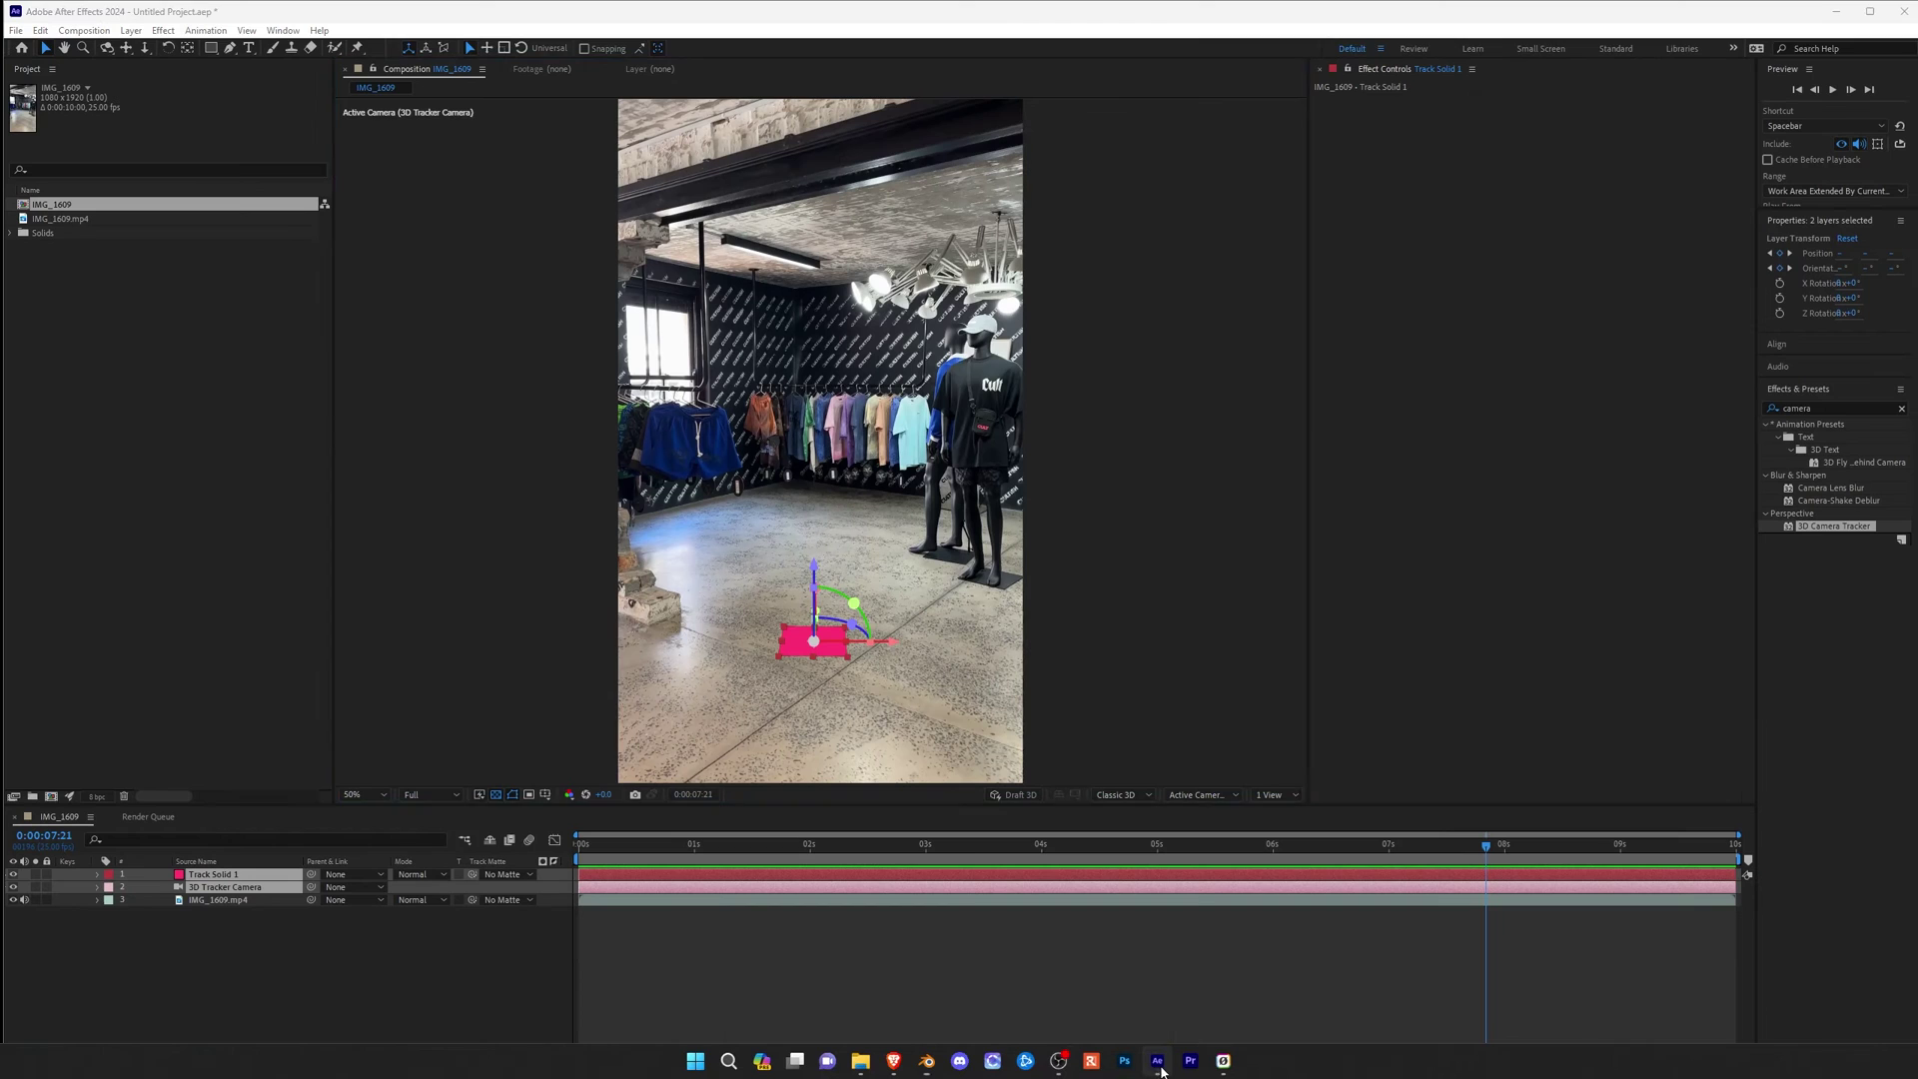
click(84, 30)
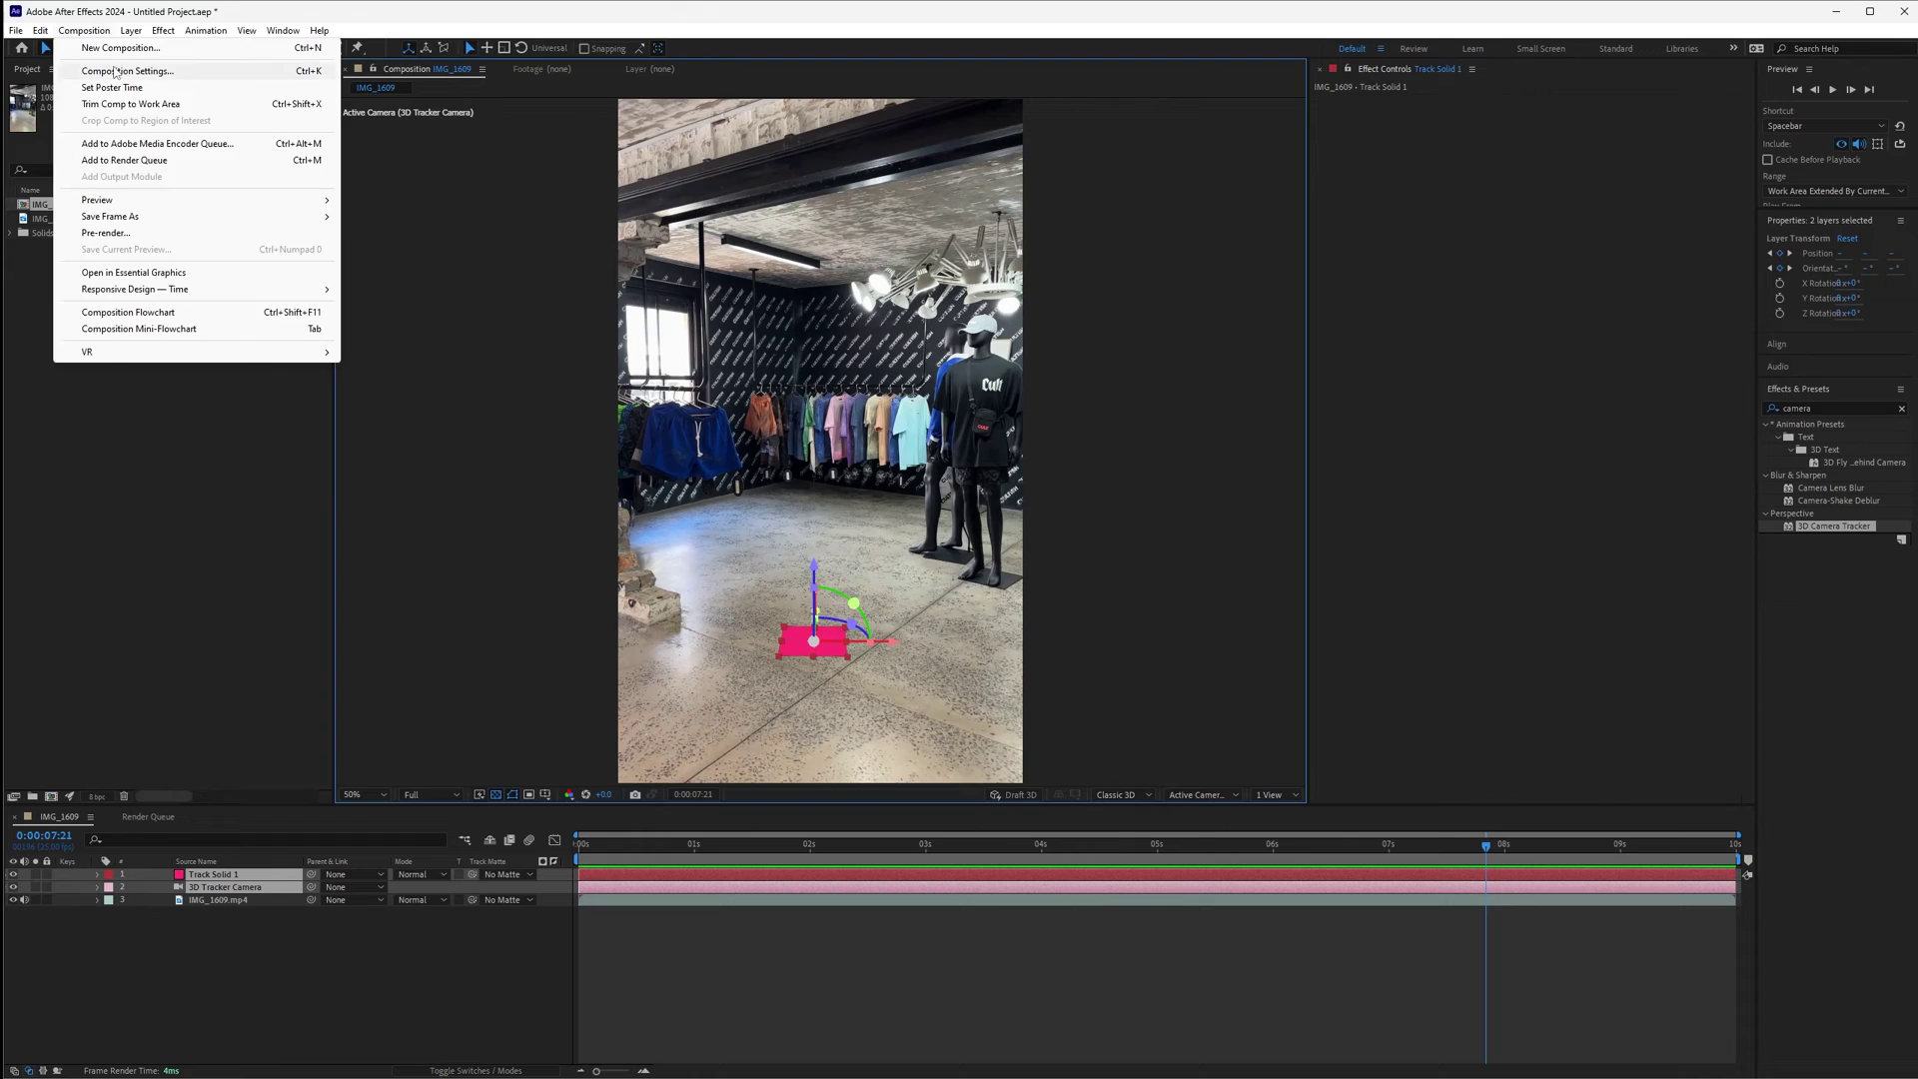
click(115, 71)
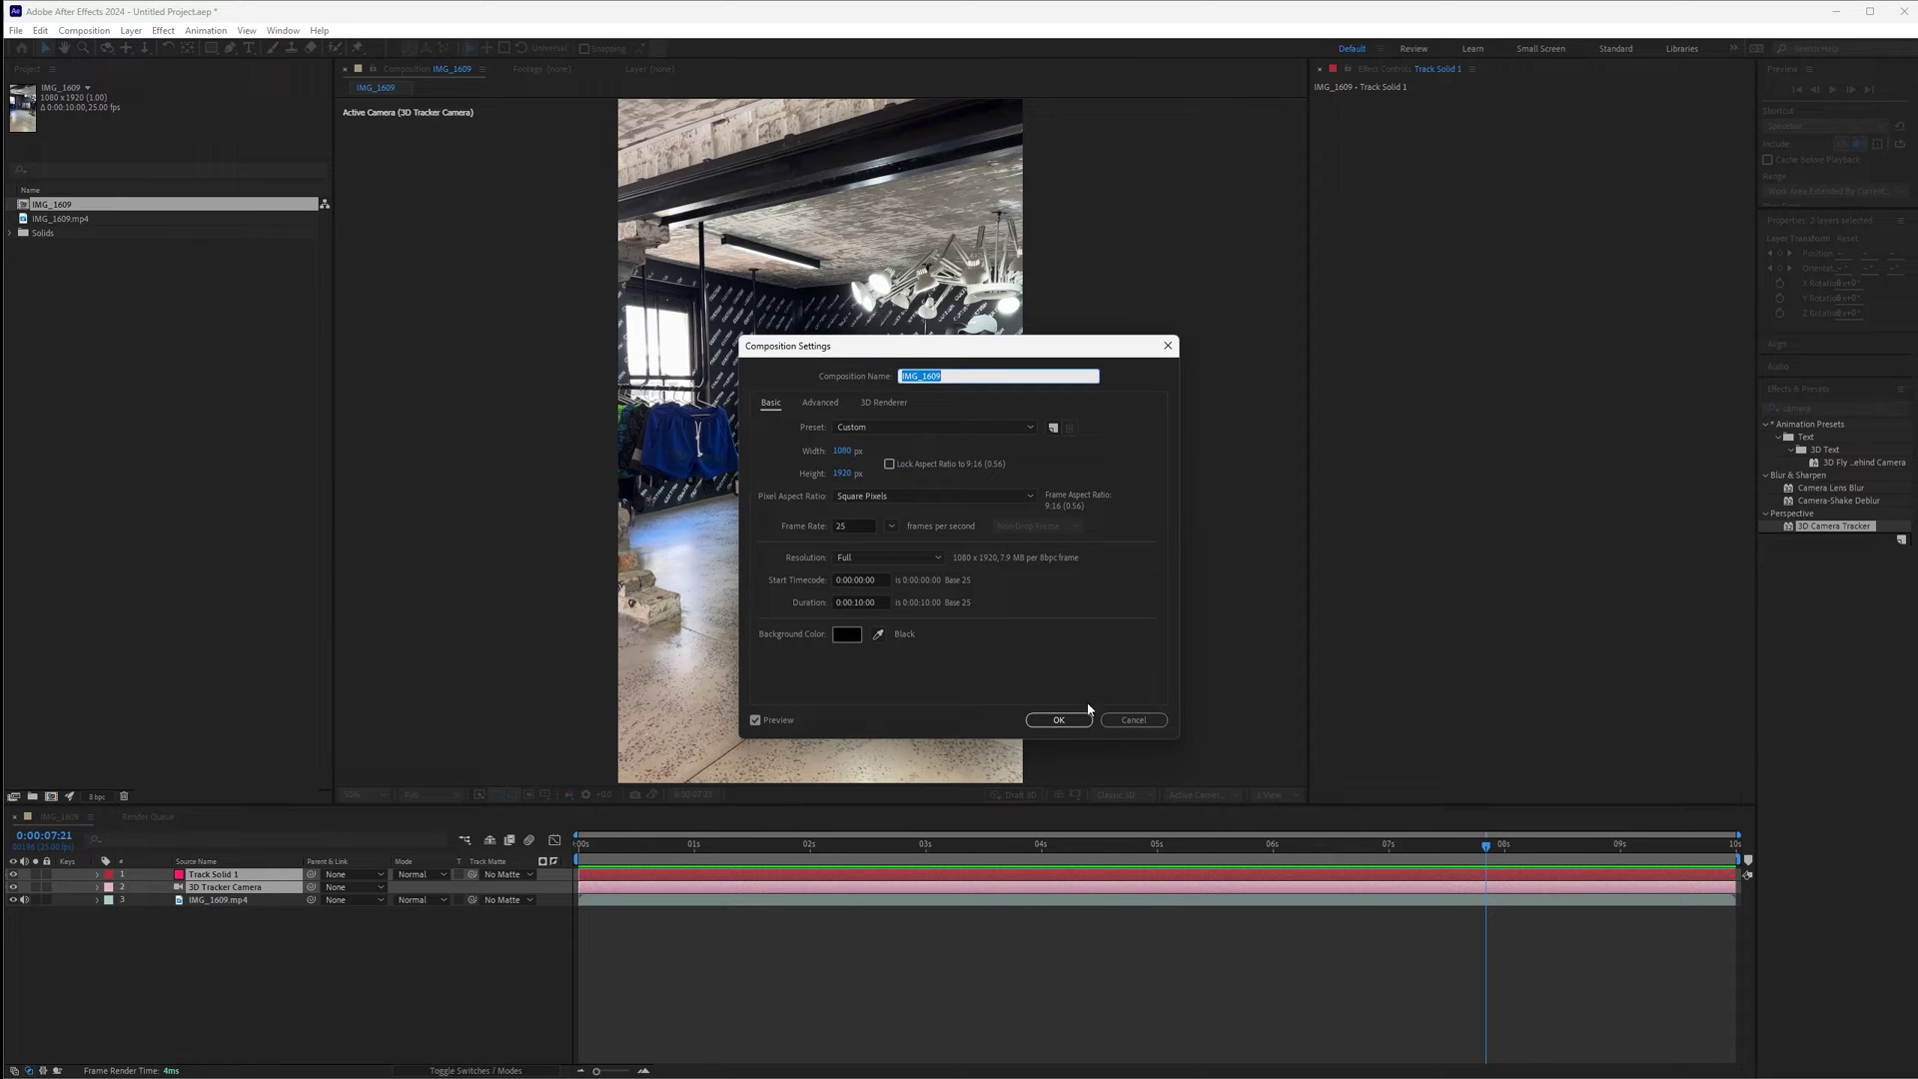
click(1127, 720)
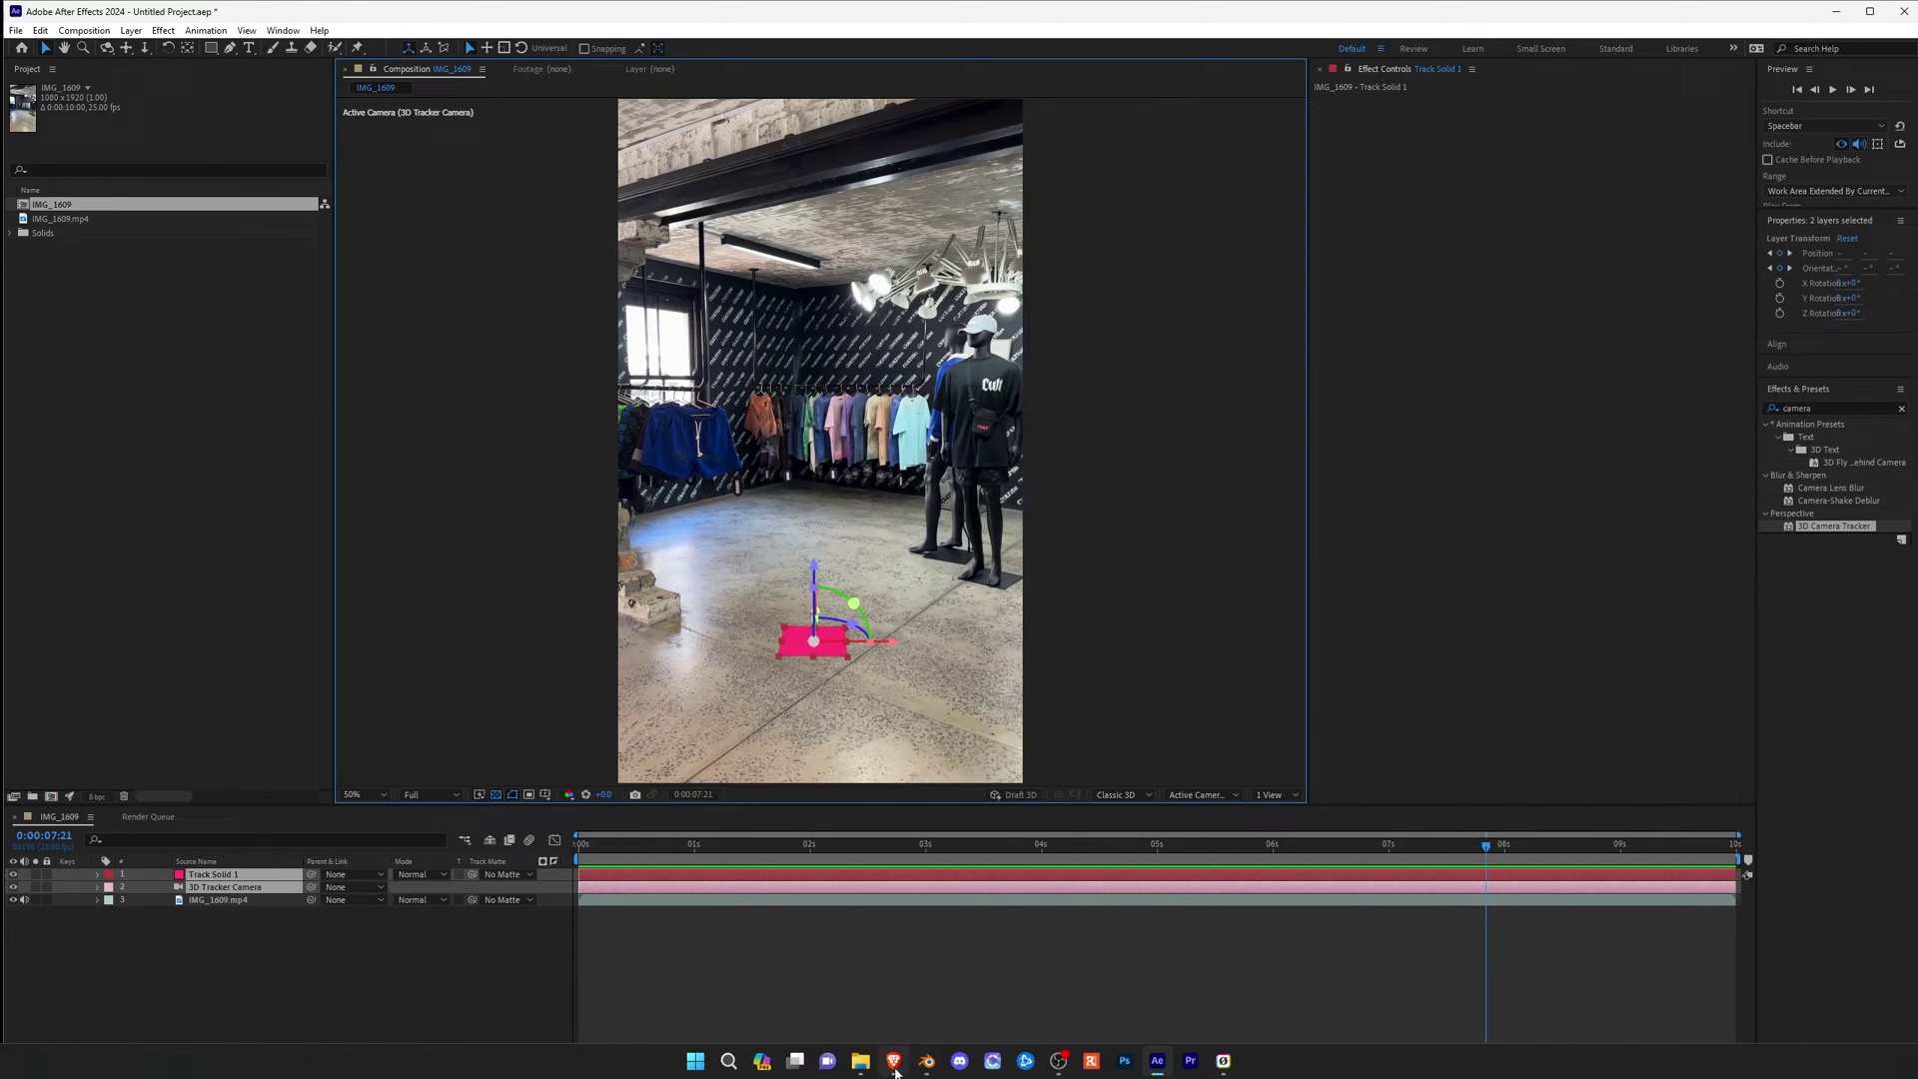
Switch back to Blender and enlarge the Track Solid 1 plane to a scale of about 3.78
click(921, 1065)
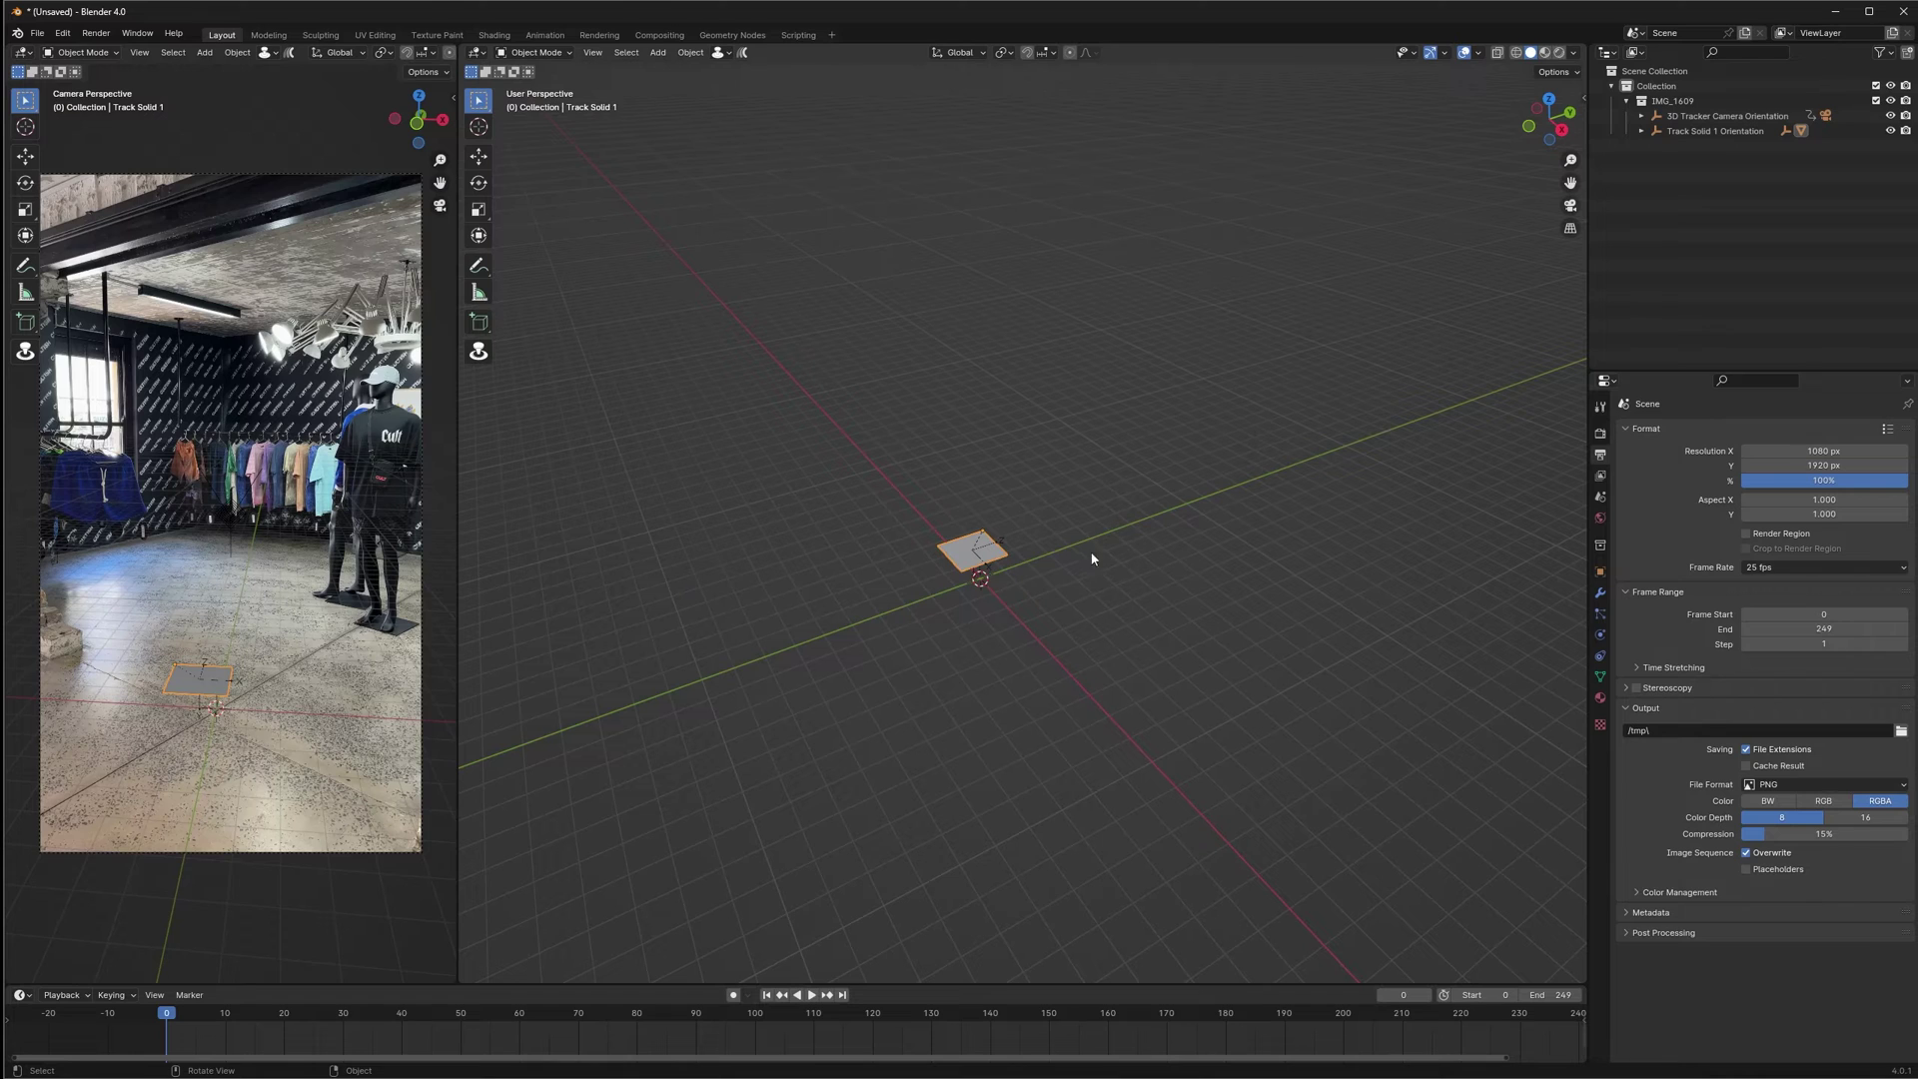
key(s)
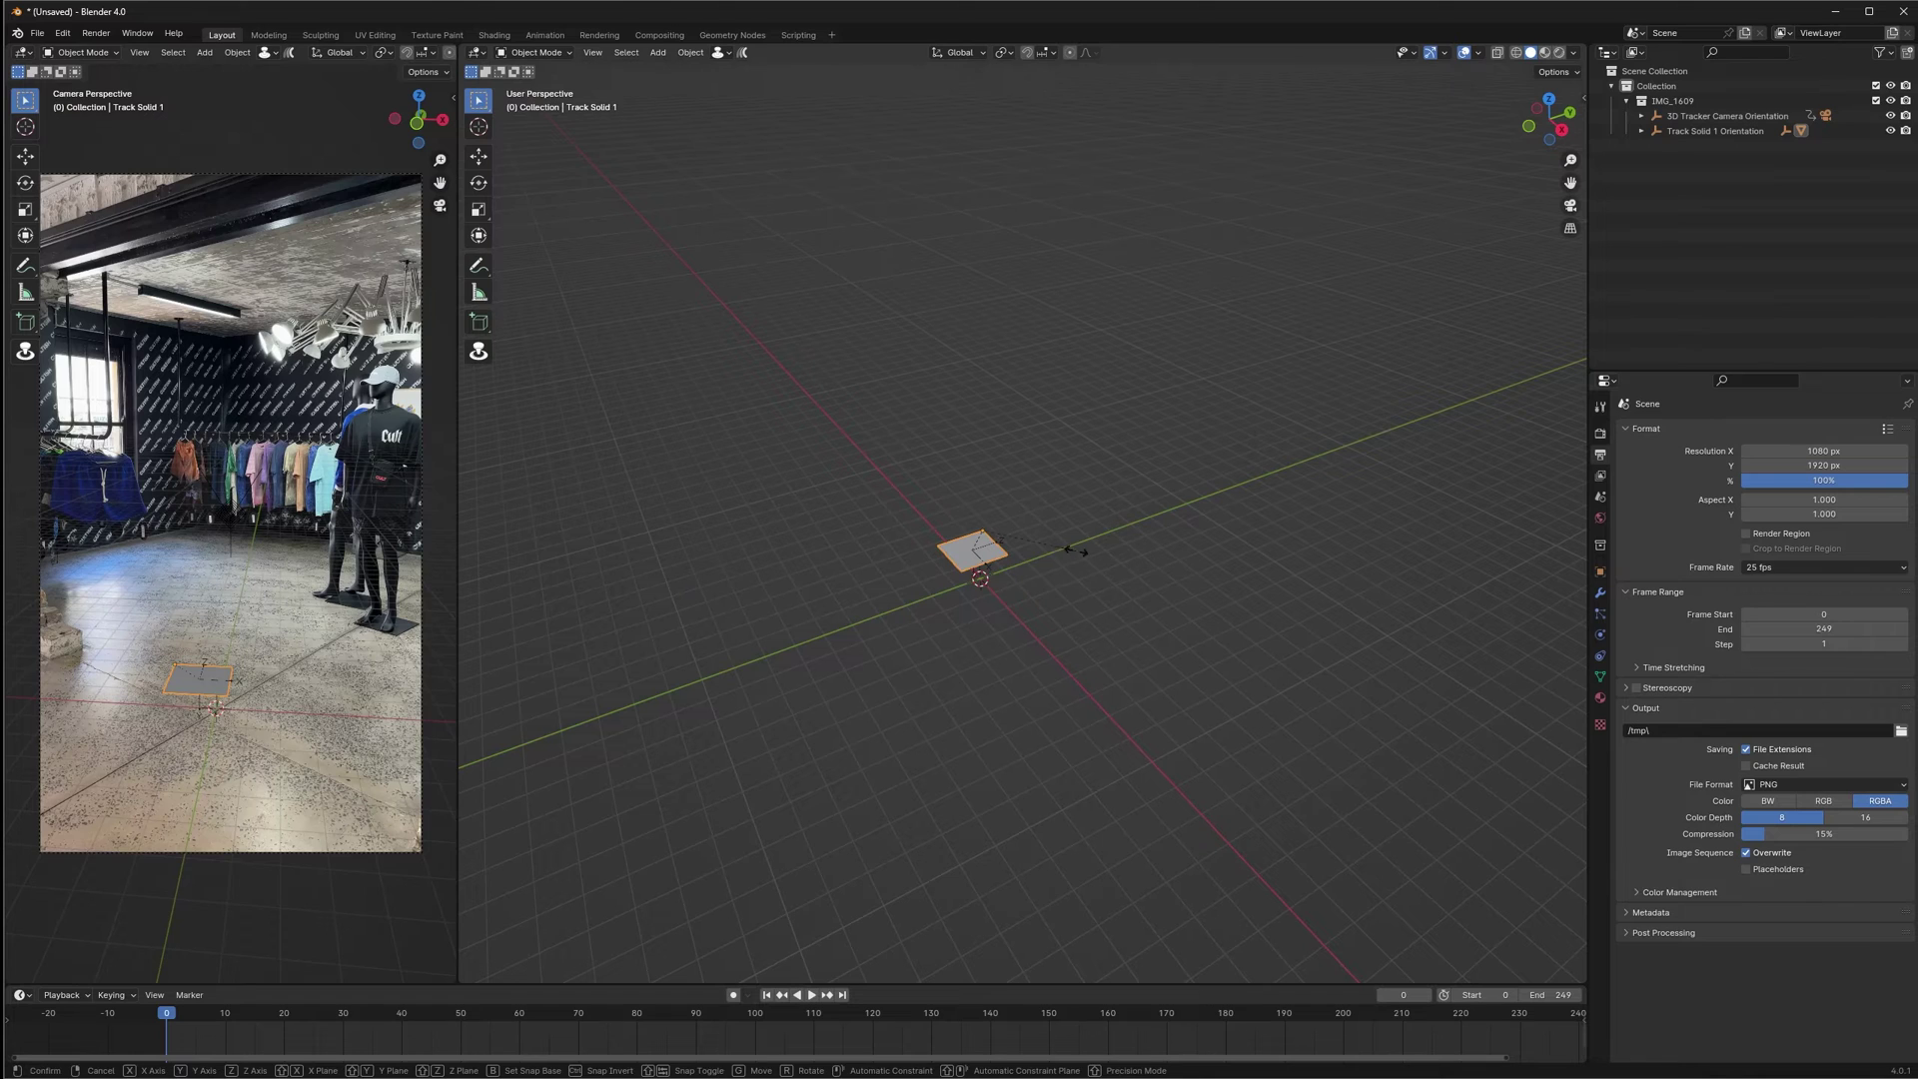
click(1334, 620)
From the top view, edit the Track Solid 1 mesh and extend its far edge along Y over the floor
key(KP_7)
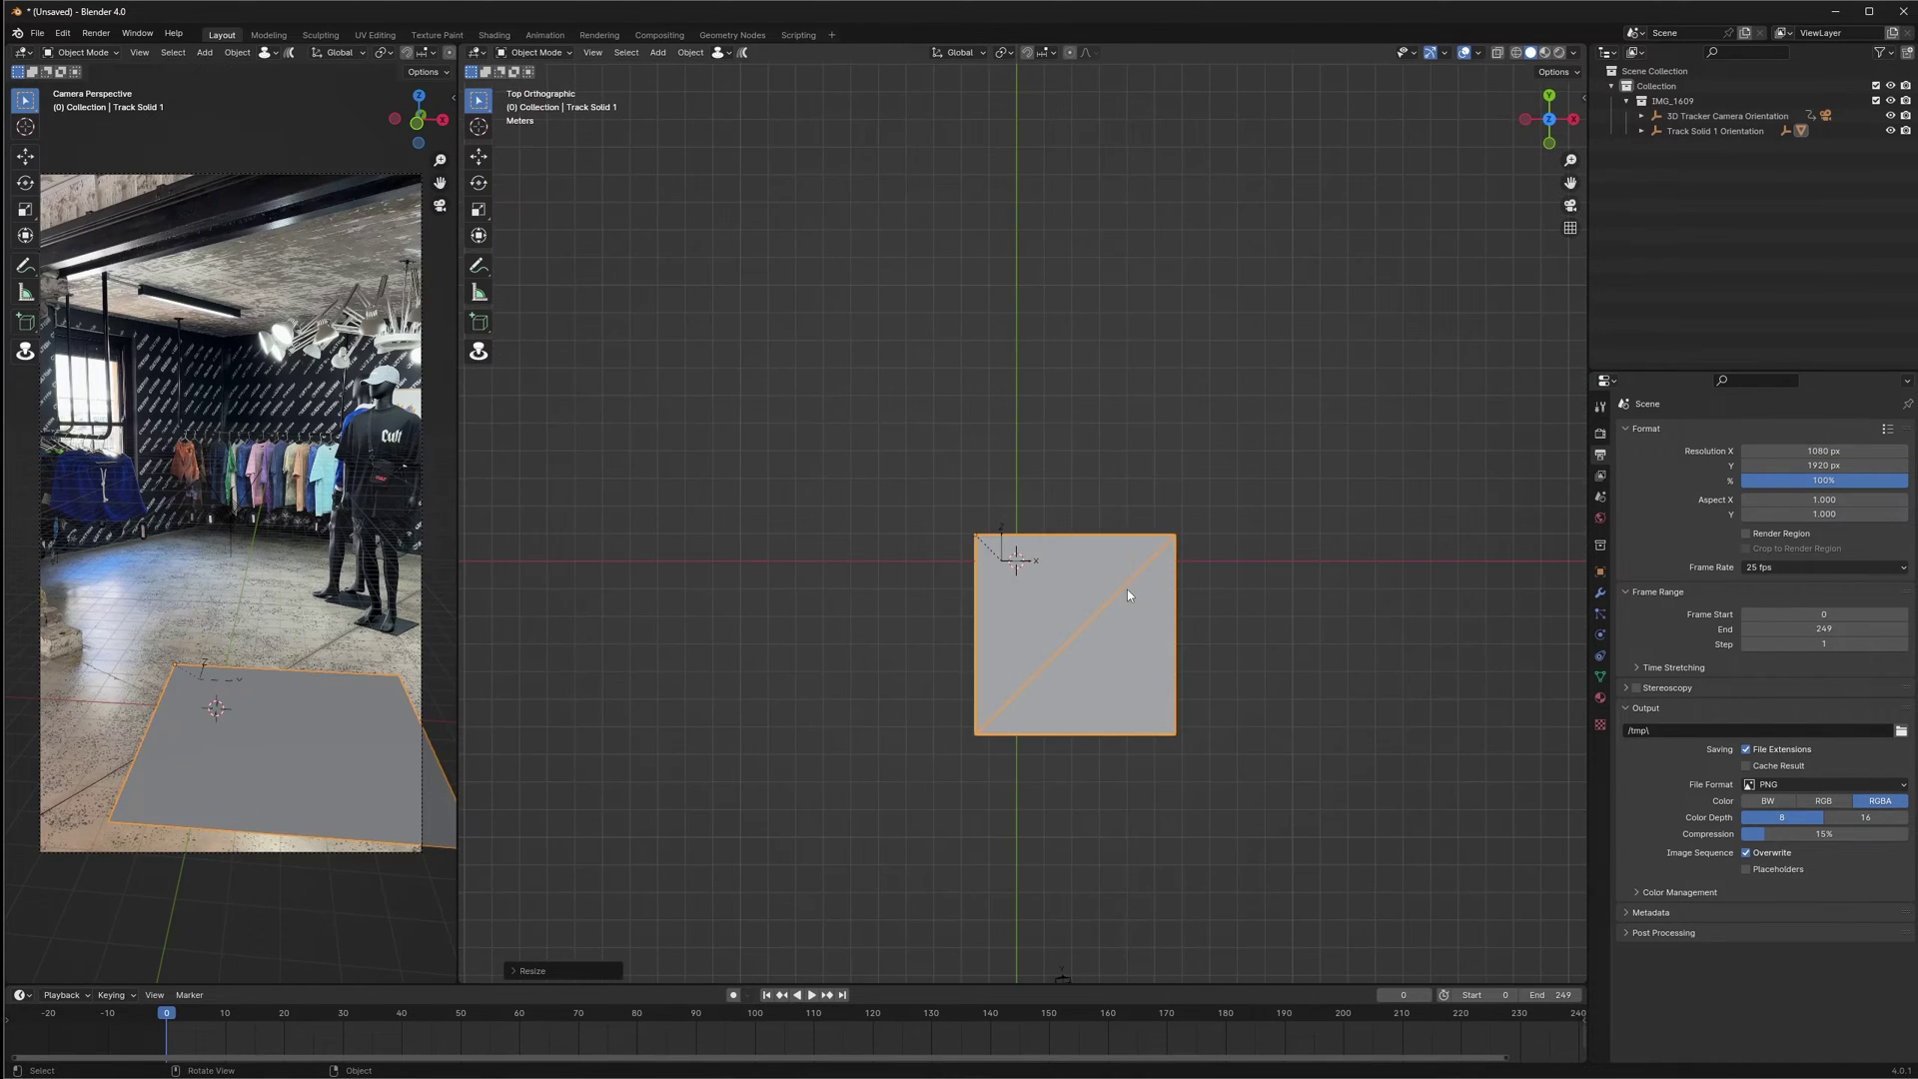
key(Tab)
key(g)
key(z)
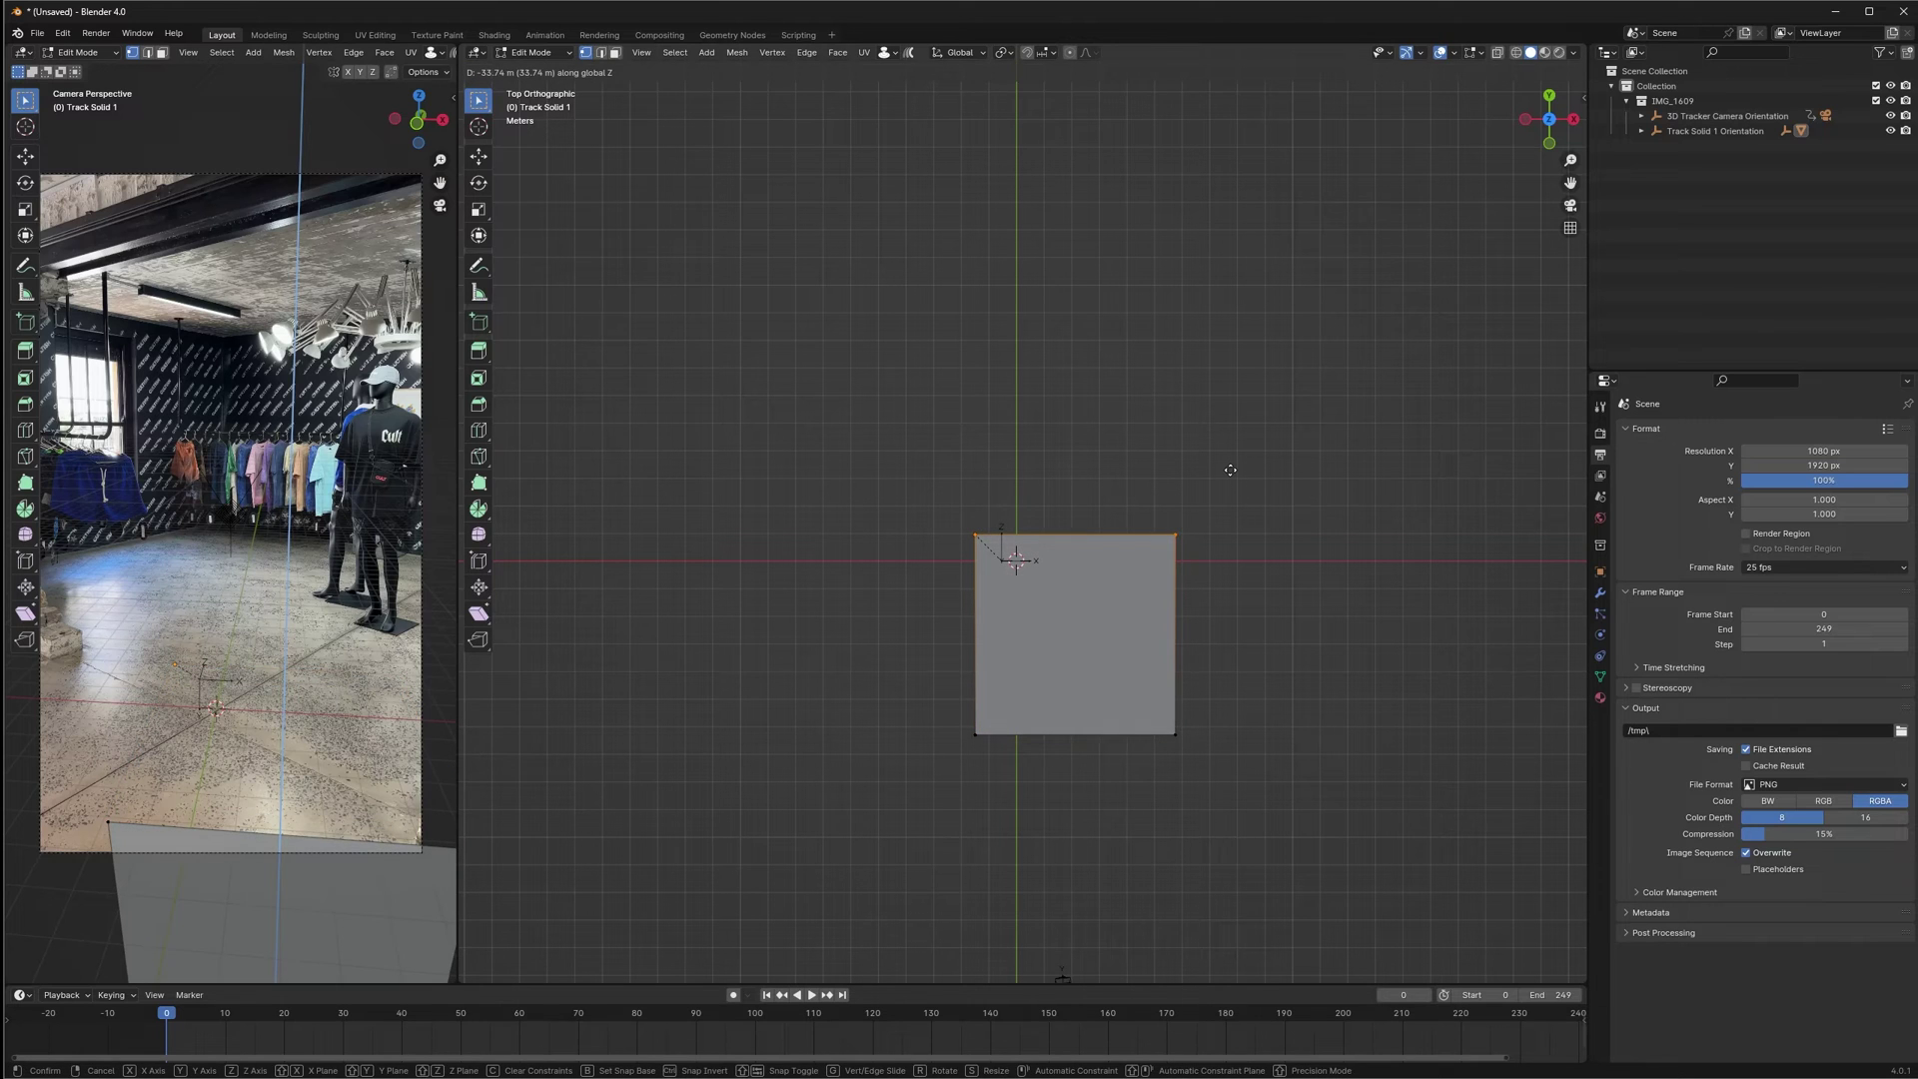
click(1230, 469)
key(g)
key(y)
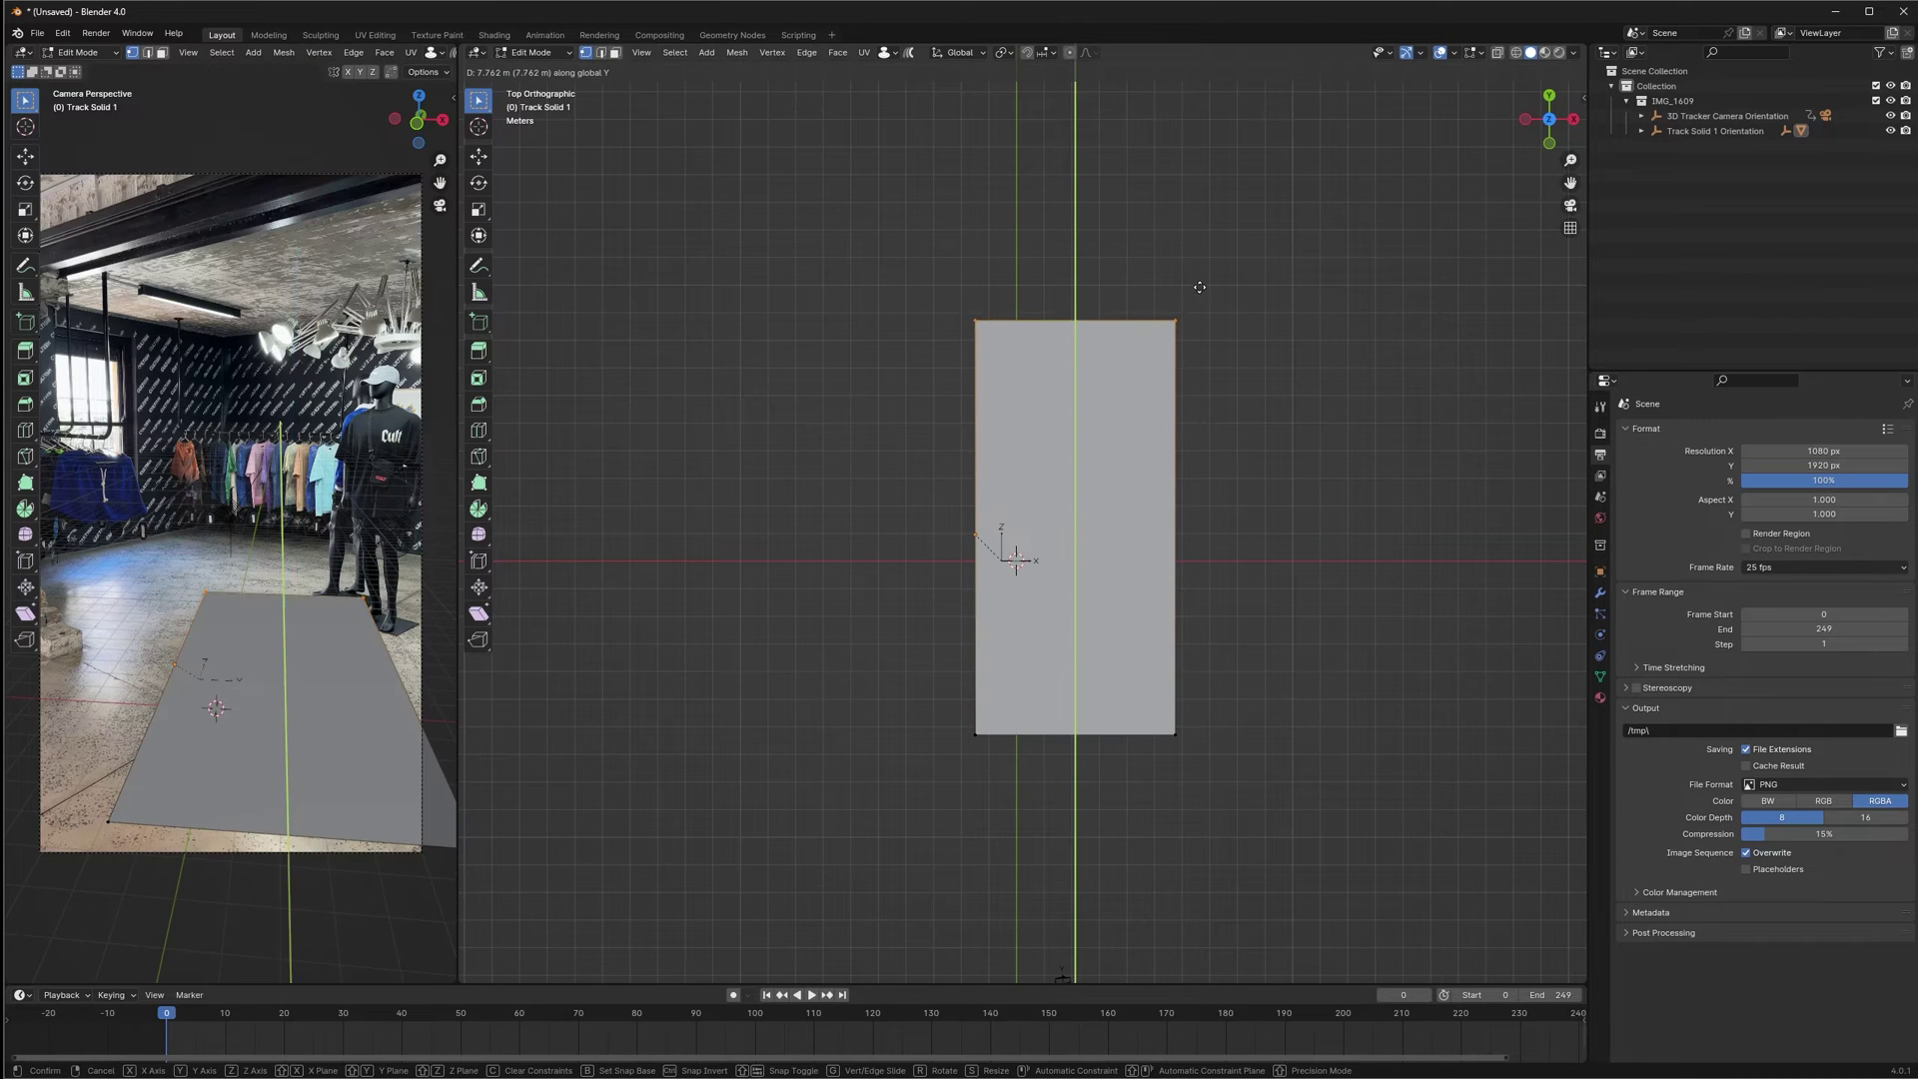
click(1207, 236)
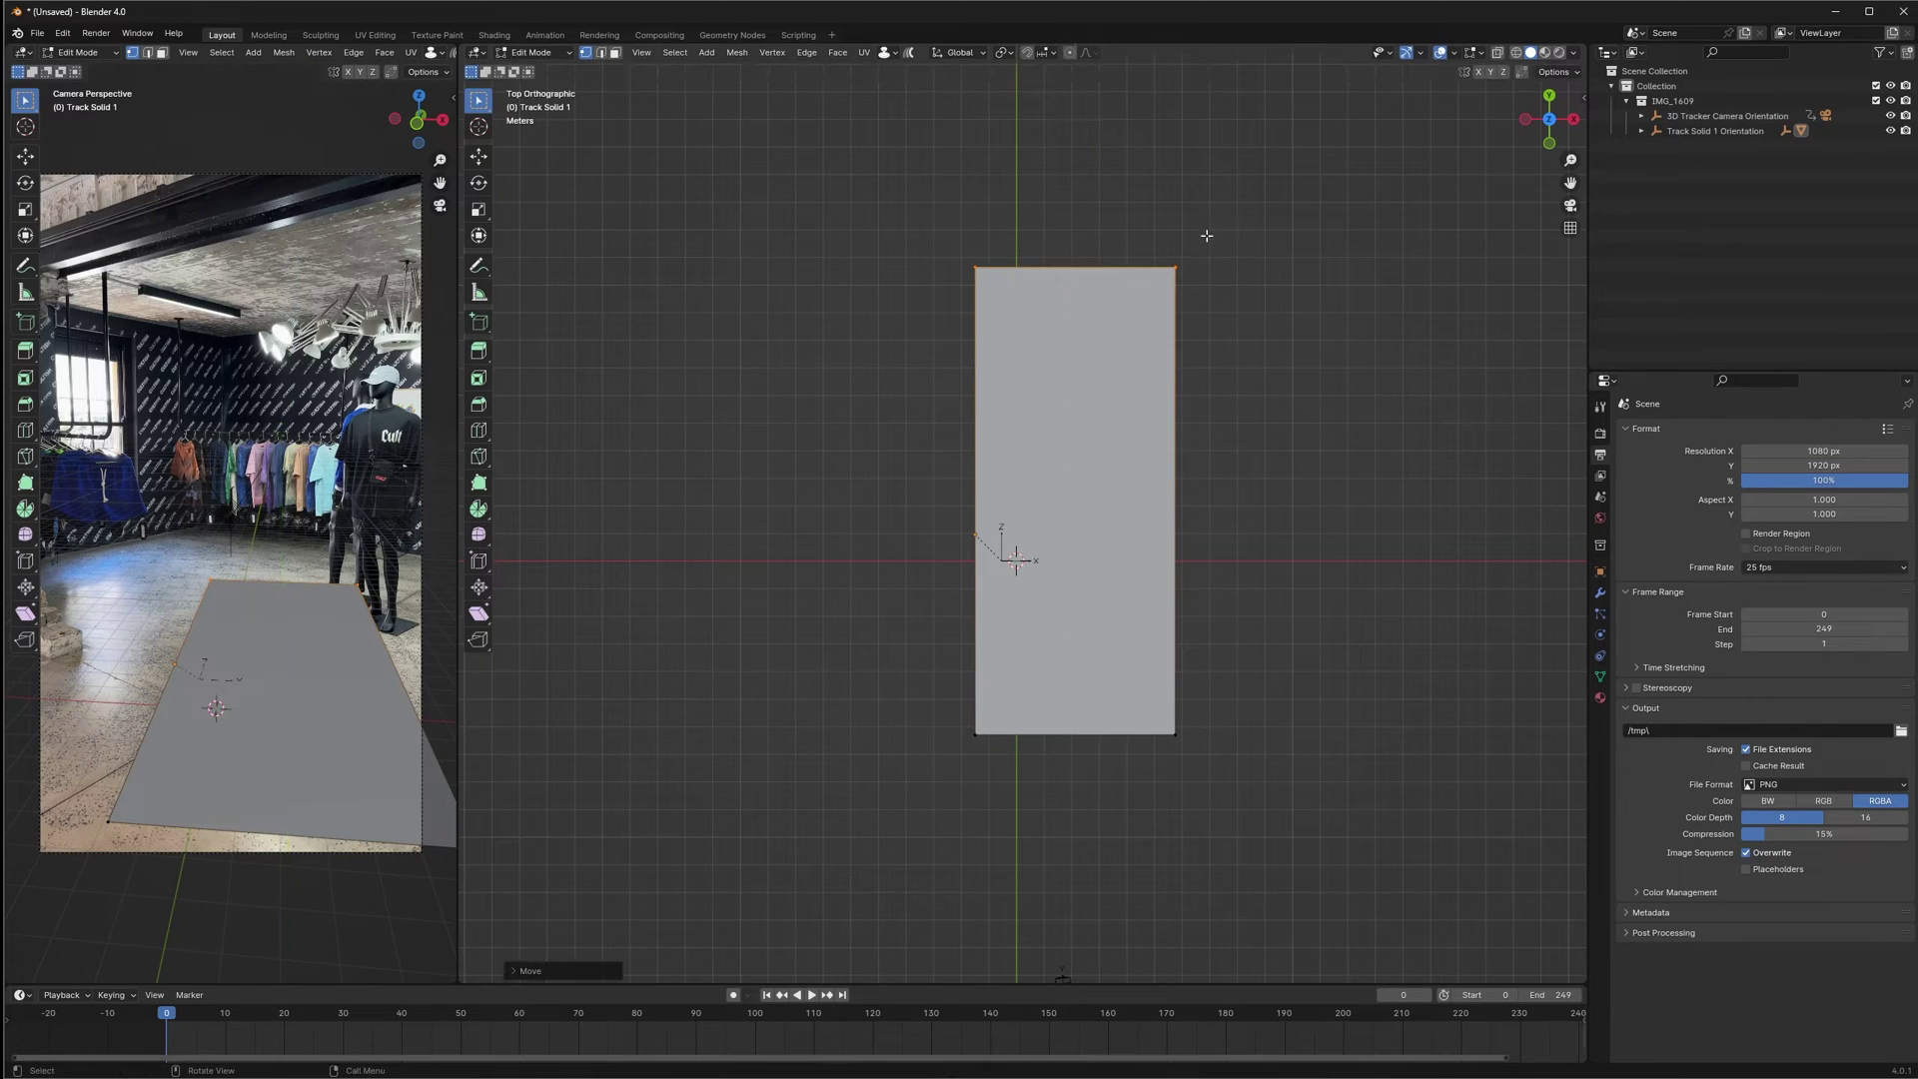
Move the plane's negative-X edge outward along X, making the plane about twice as wide
click(977, 747)
shift+click(966, 283)
key(g)
key(x)
click(760, 330)
Go to frame 52, extend the plane's far edge further along Y, and finish editing the mesh
drag(170, 1013, 493, 1012)
key(space)
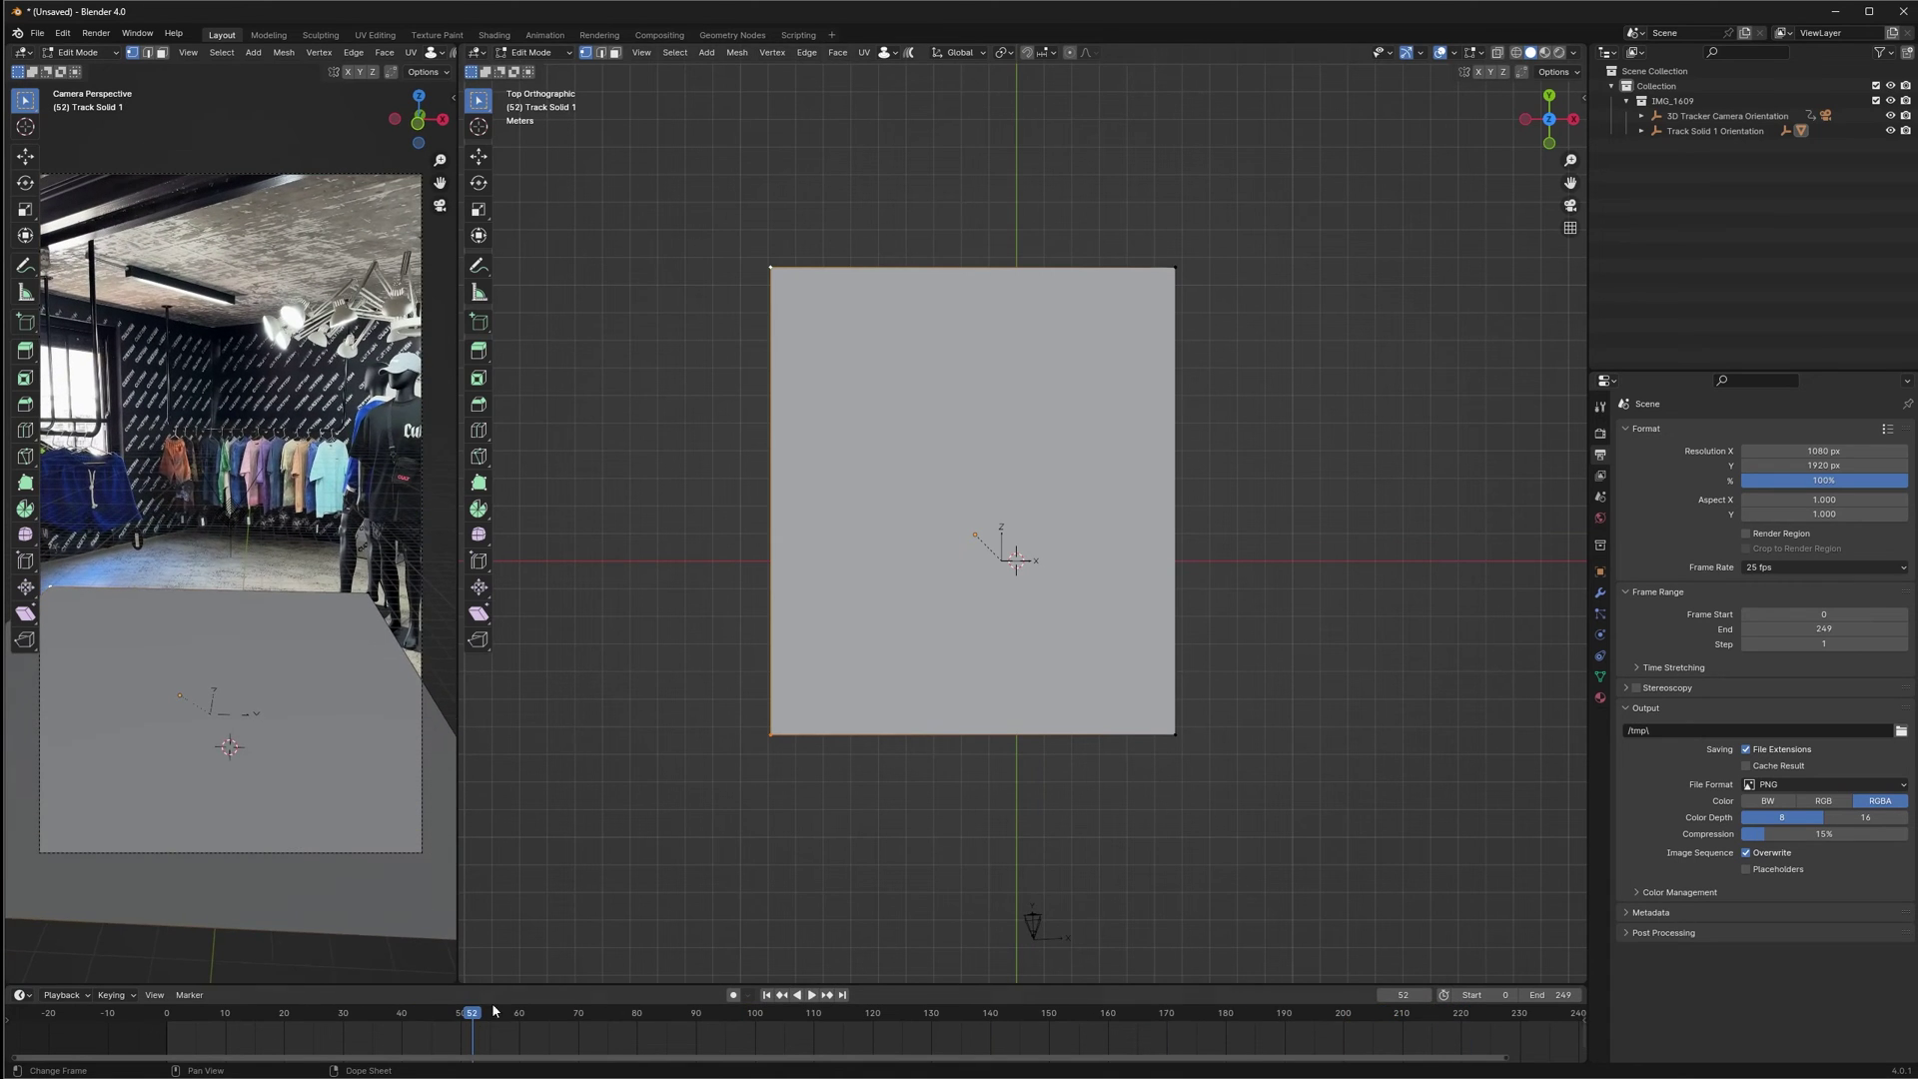
drag(631, 188, 1389, 387)
scroll(1276, 376, down, 2)
key(g)
key(y)
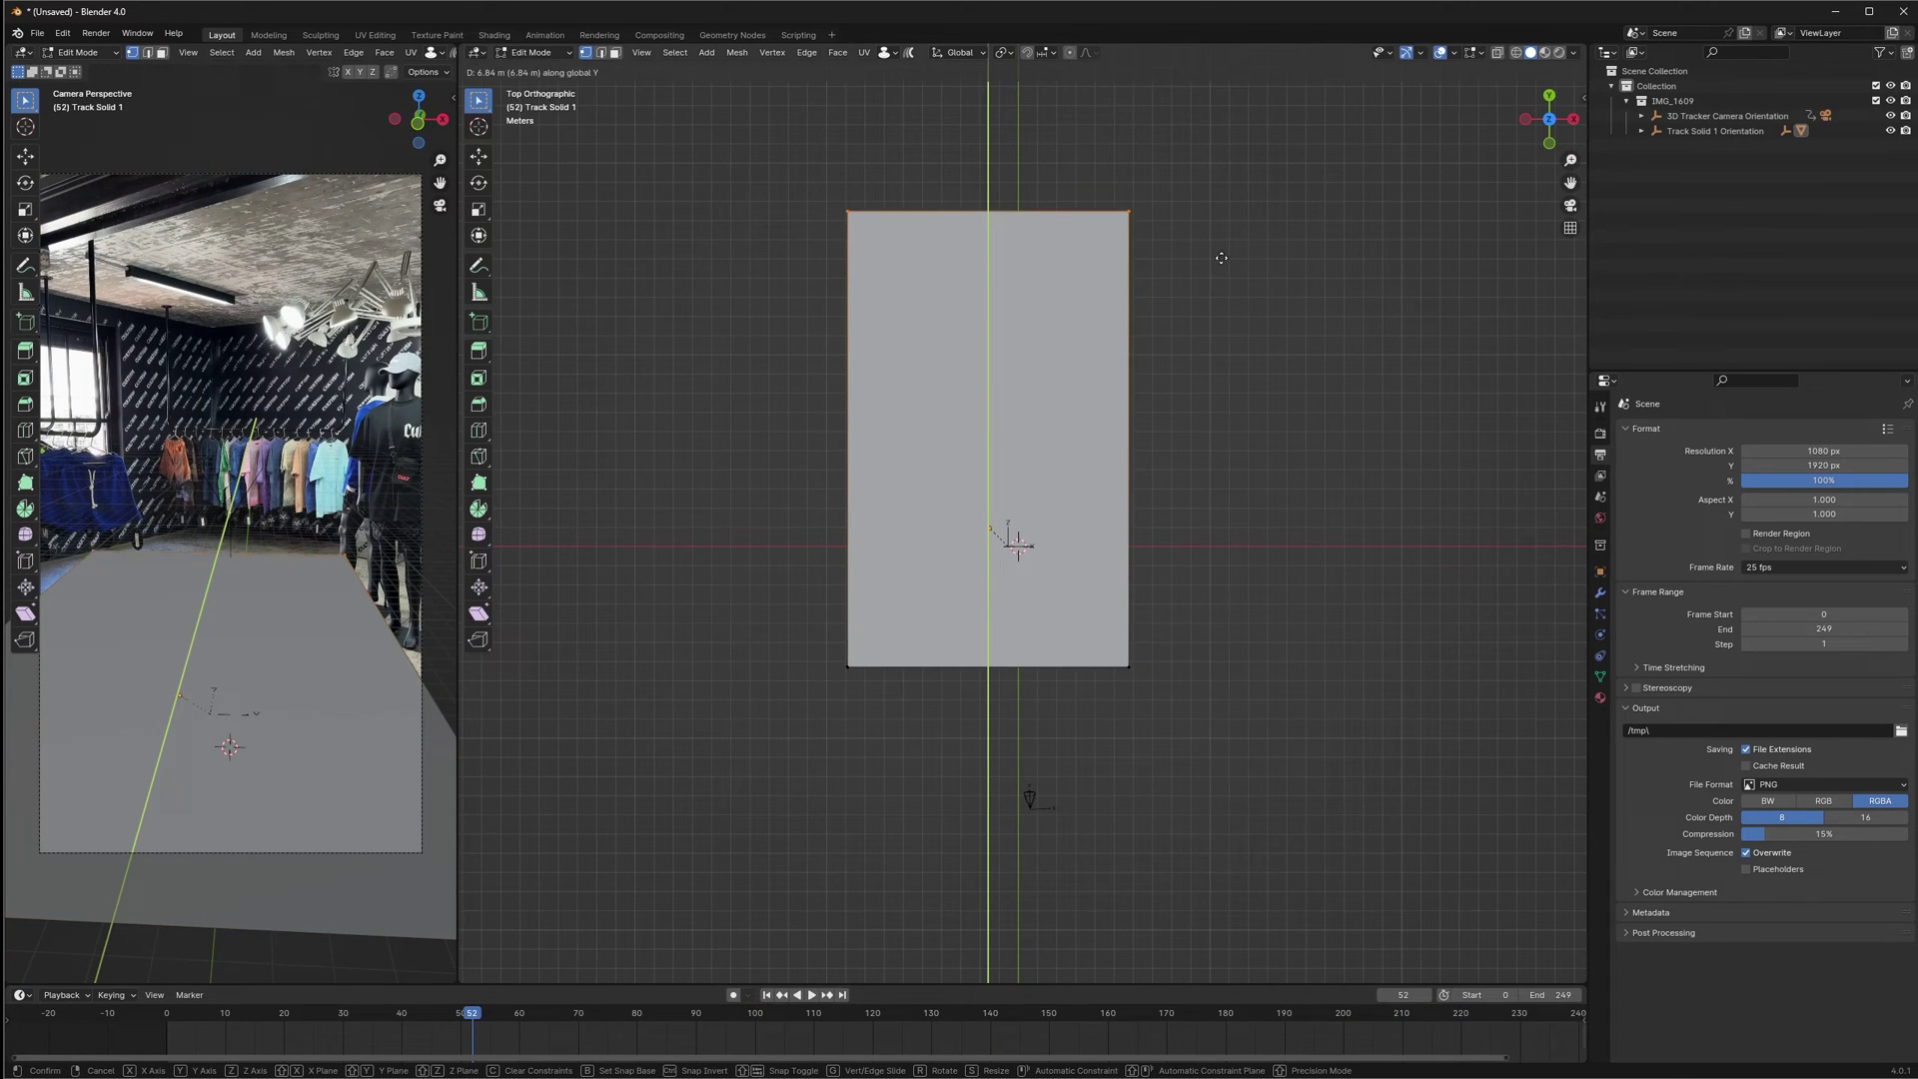
right_click(1221, 258)
key(Tab)
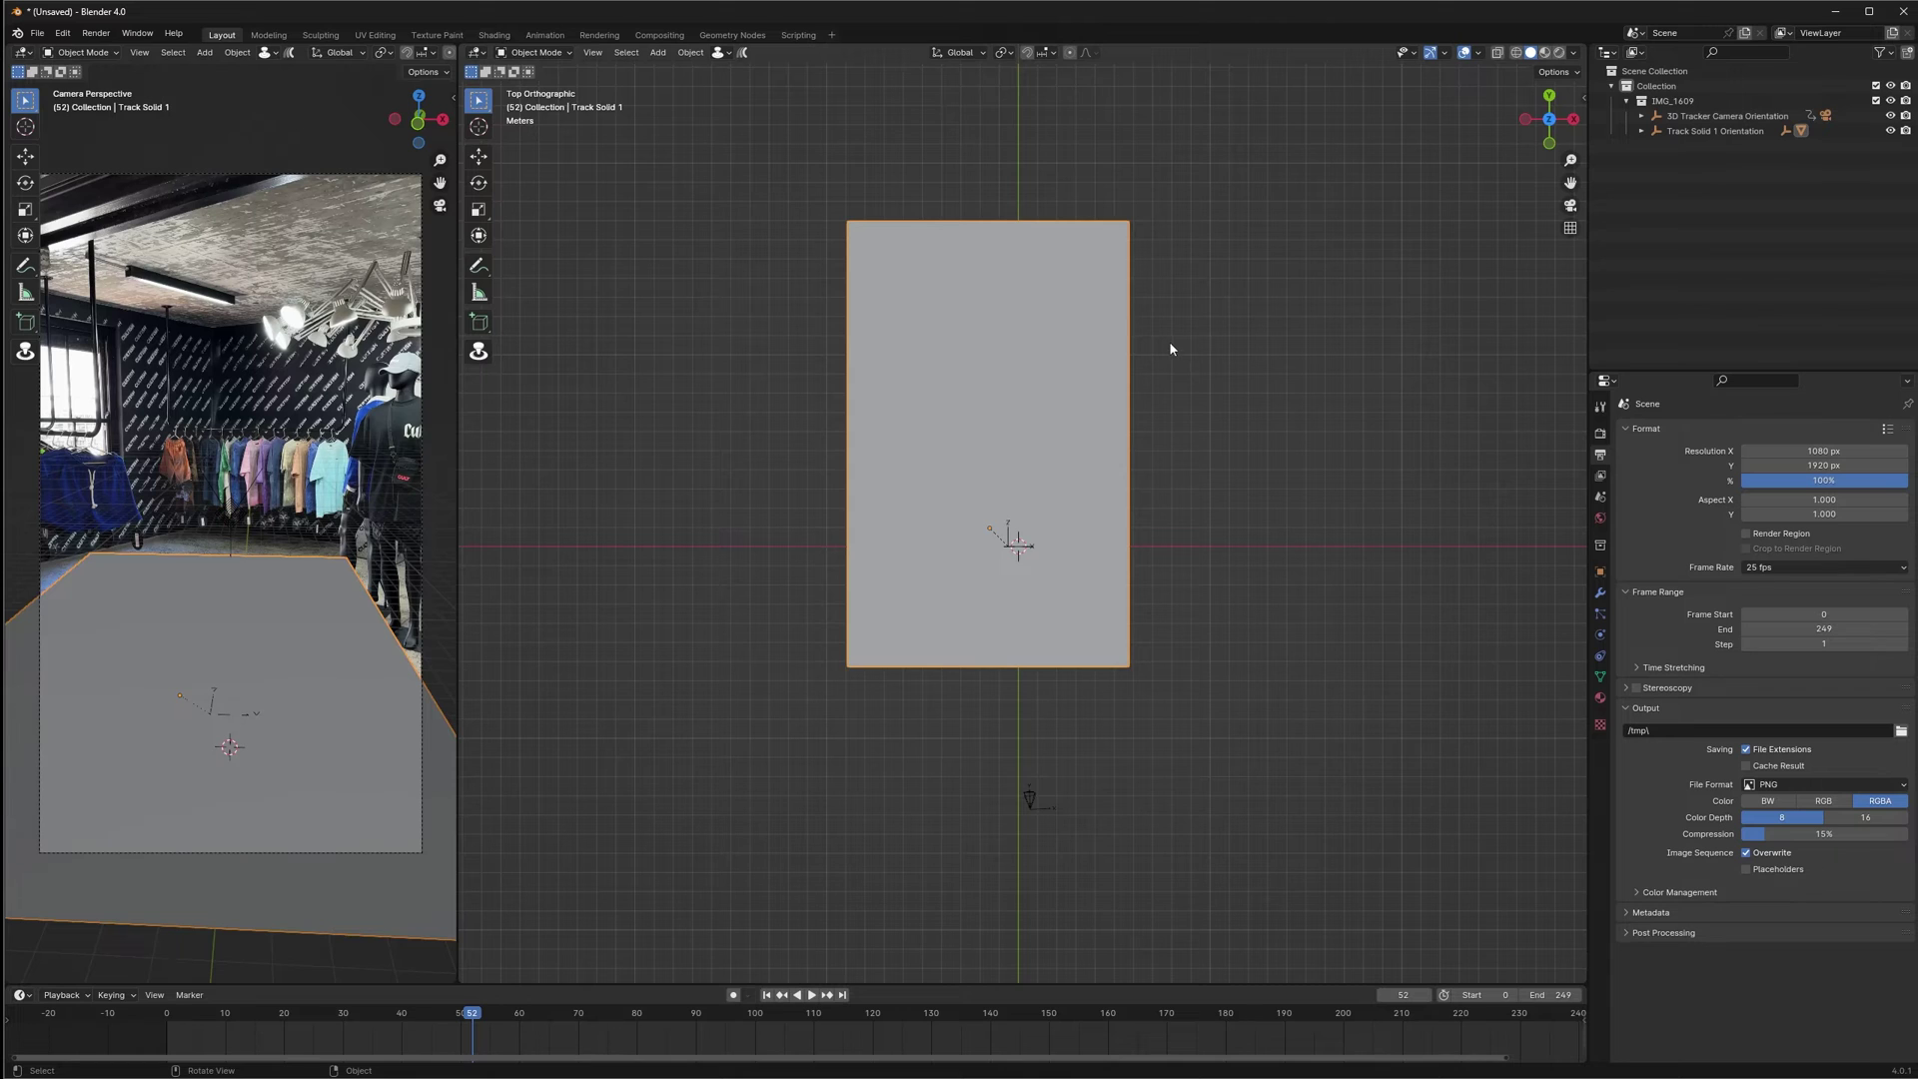
click(1171, 349)
Switch the camera viewport to rendered shading
scroll(1019, 495, down, 1)
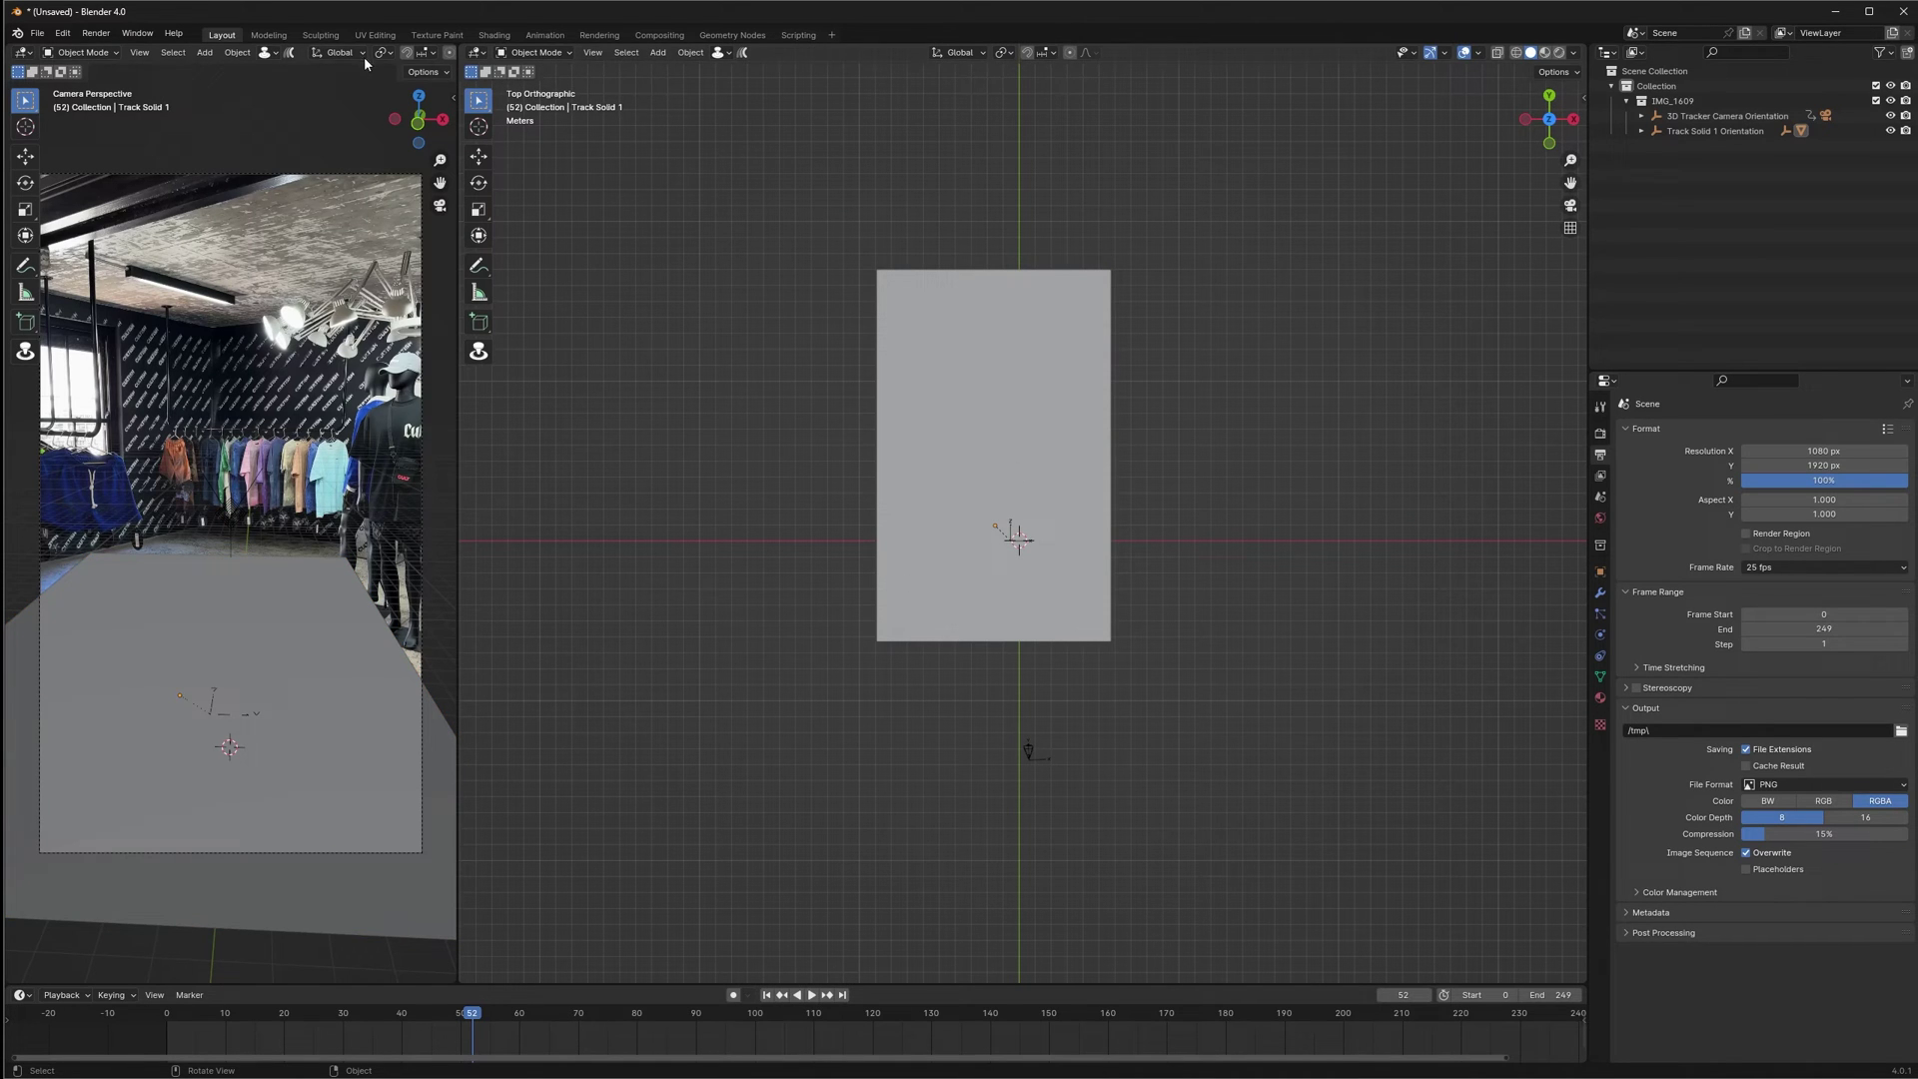
scroll(400, 55, down, 5)
click(430, 53)
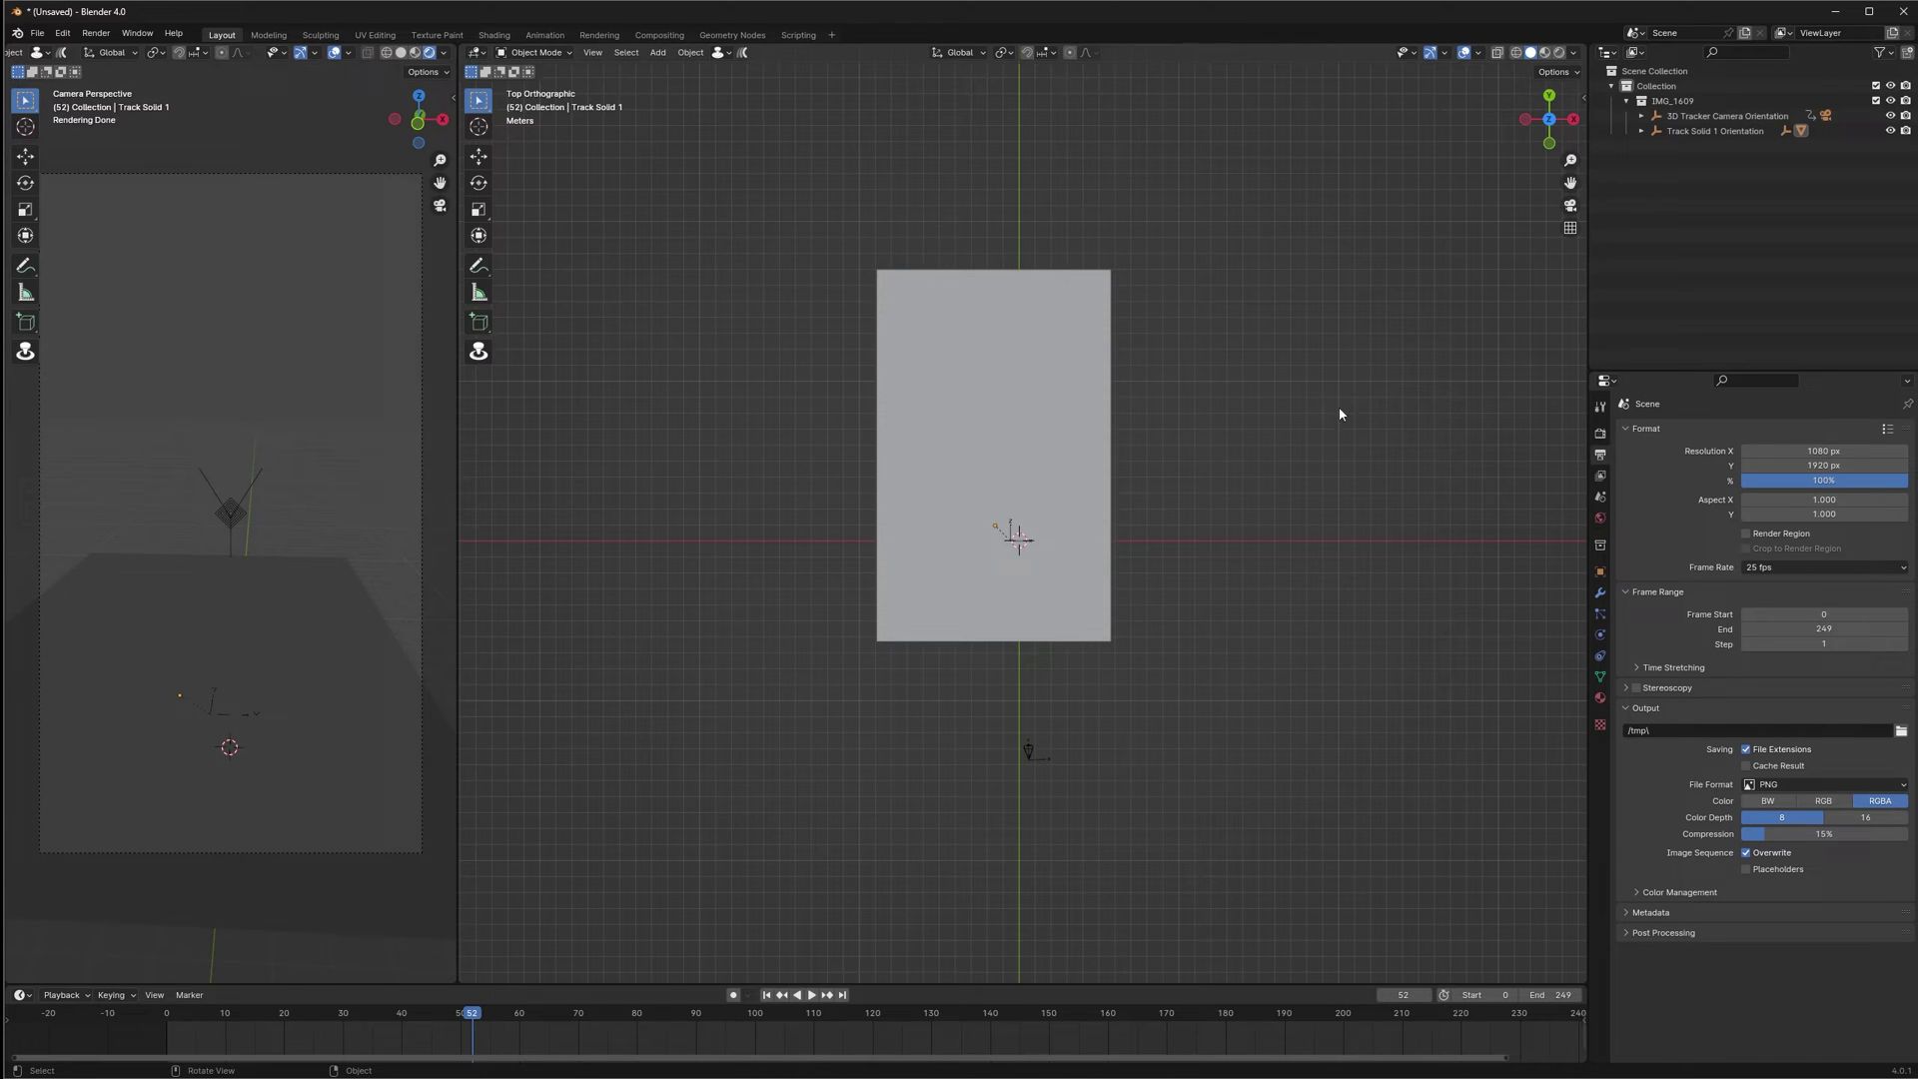
Make the Cycles film transparent and enable motion blur in the render settings
click(1601, 434)
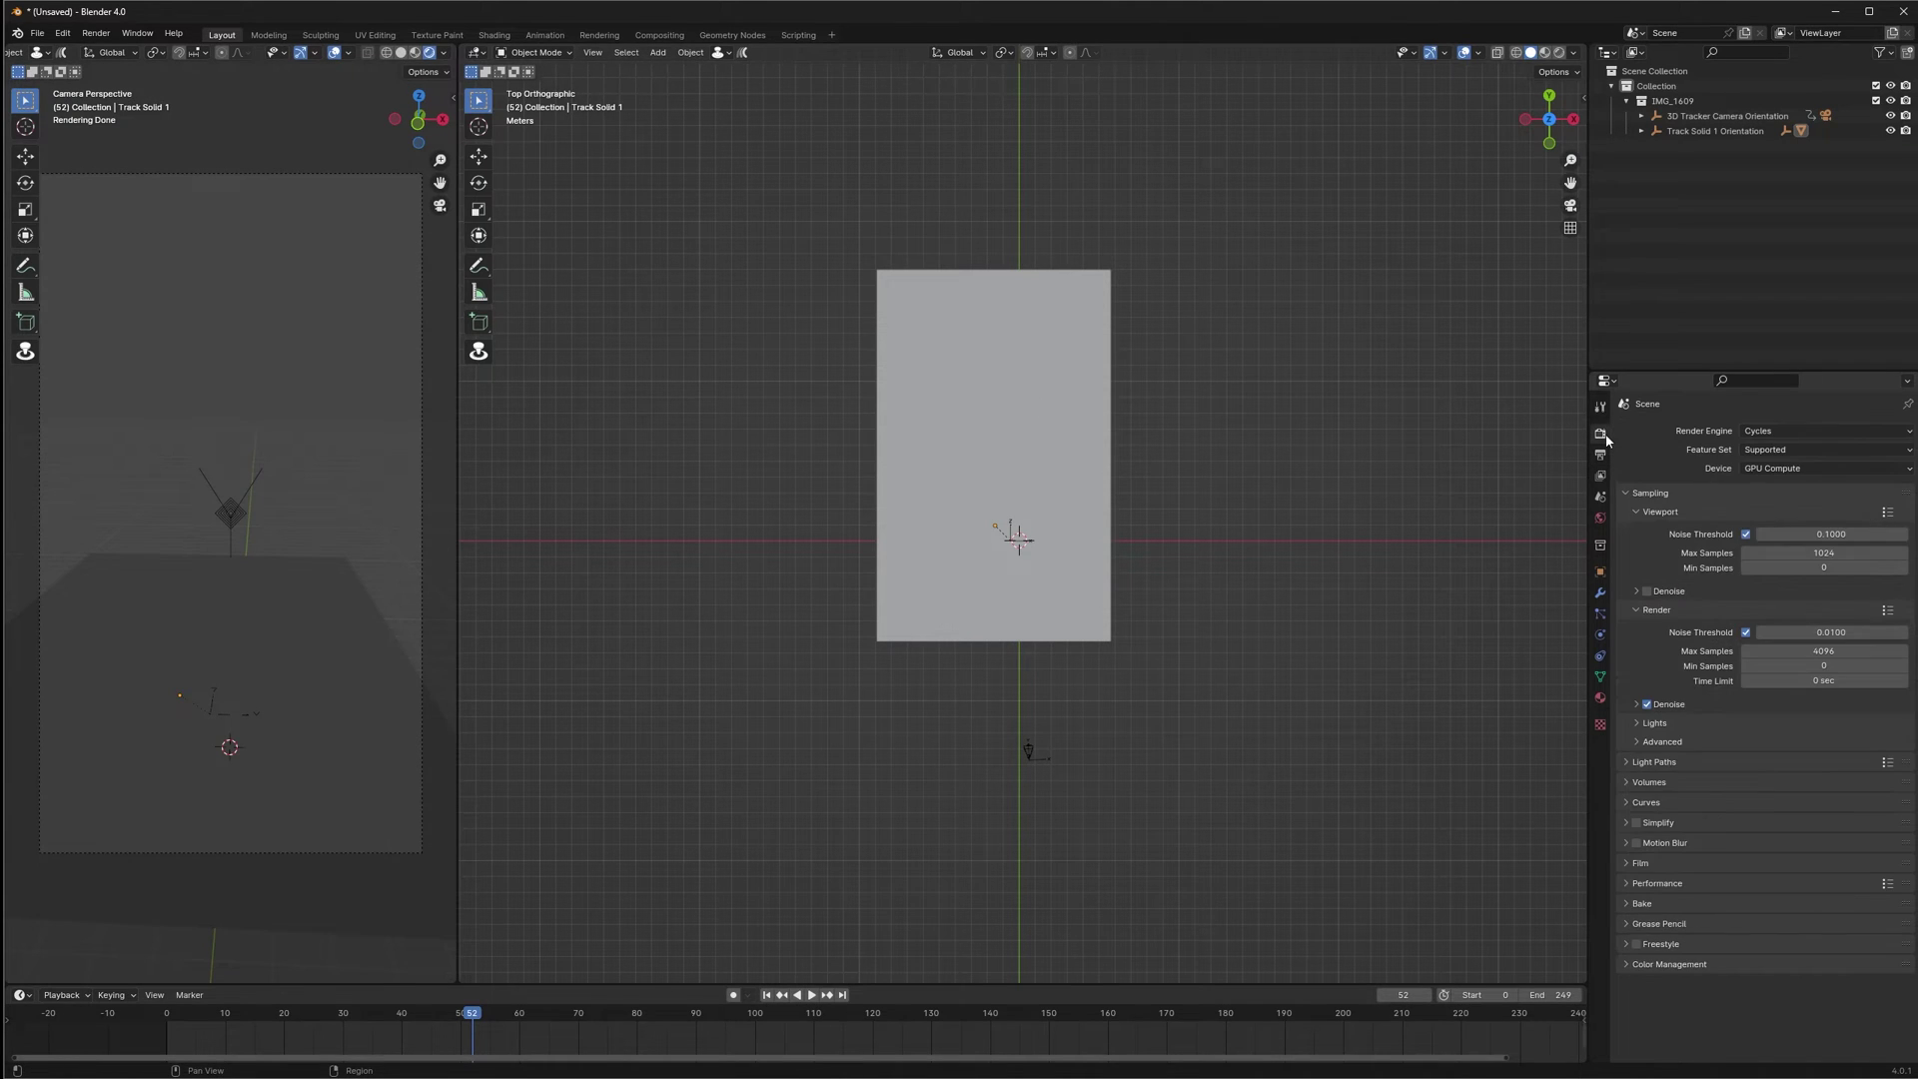
click(1648, 863)
scroll(1660, 906, down, 2)
click(1648, 909)
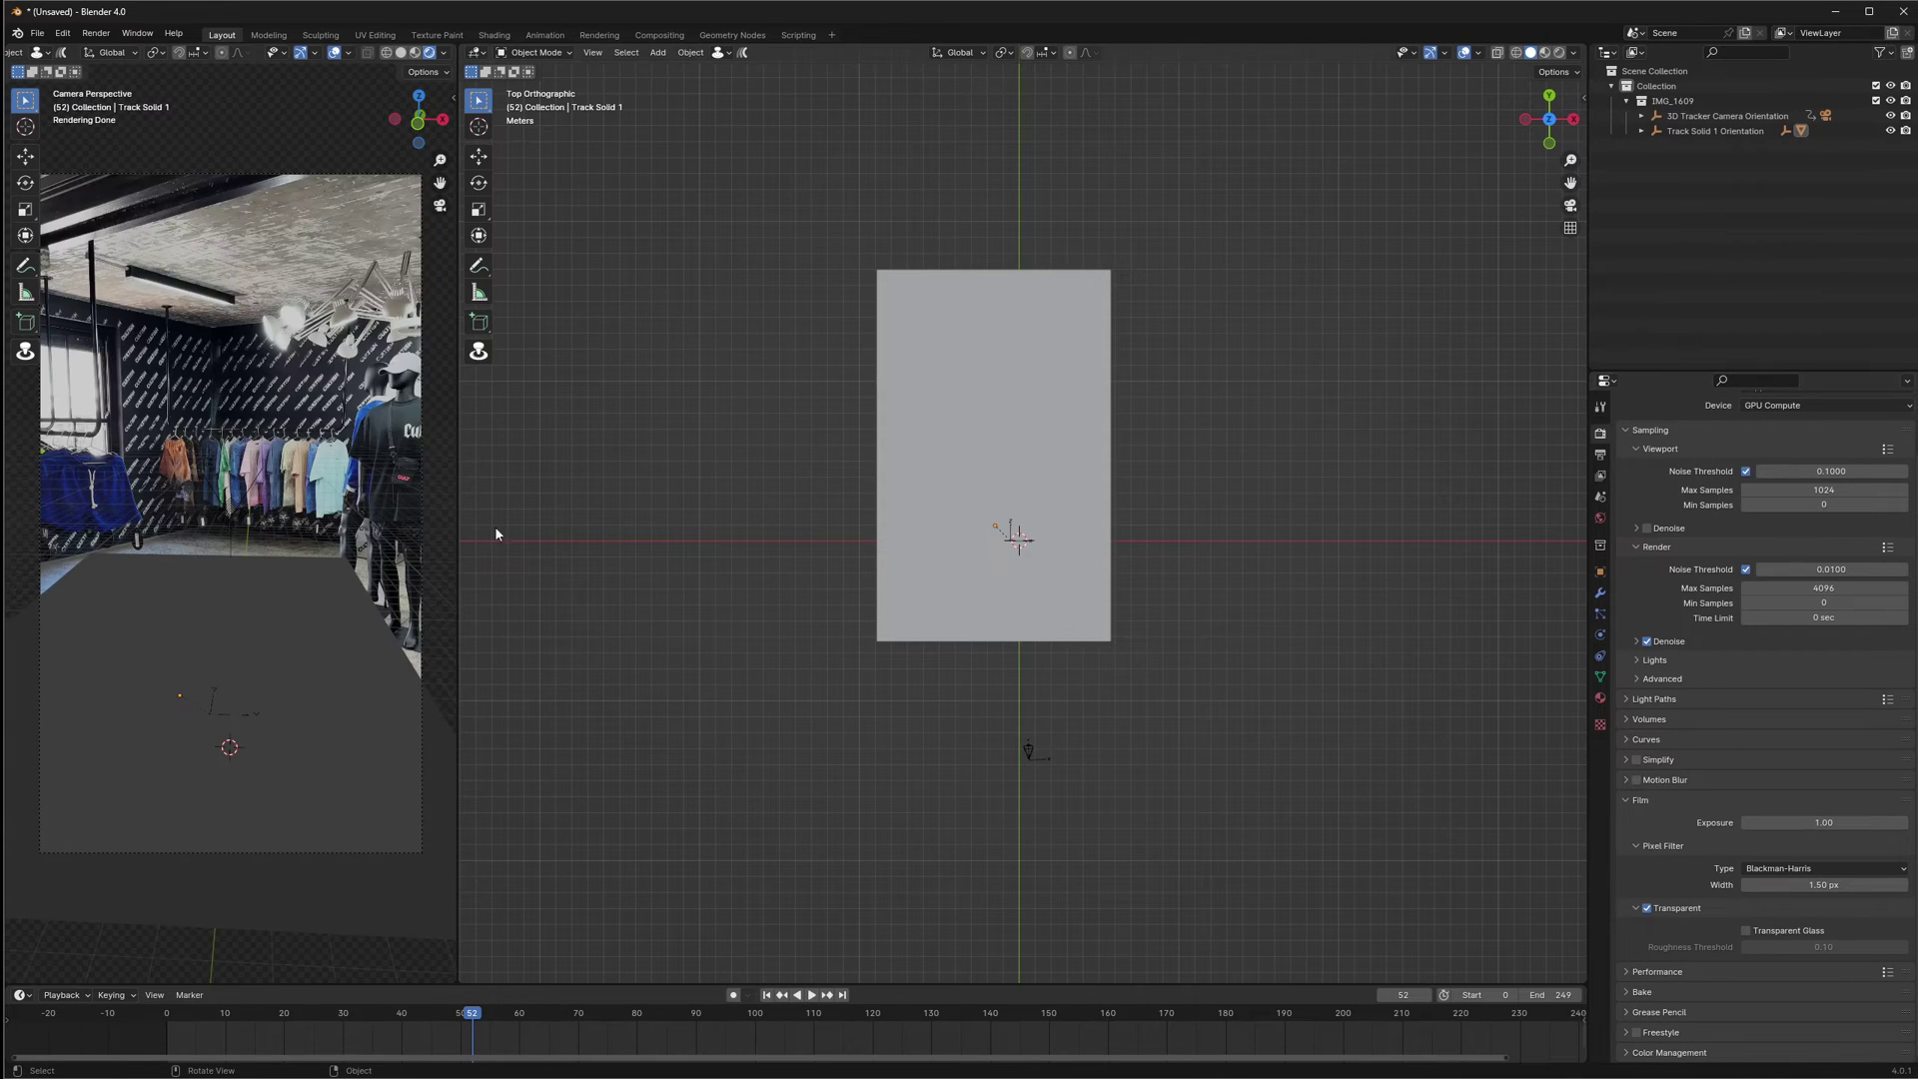
click(1636, 779)
click(1632, 801)
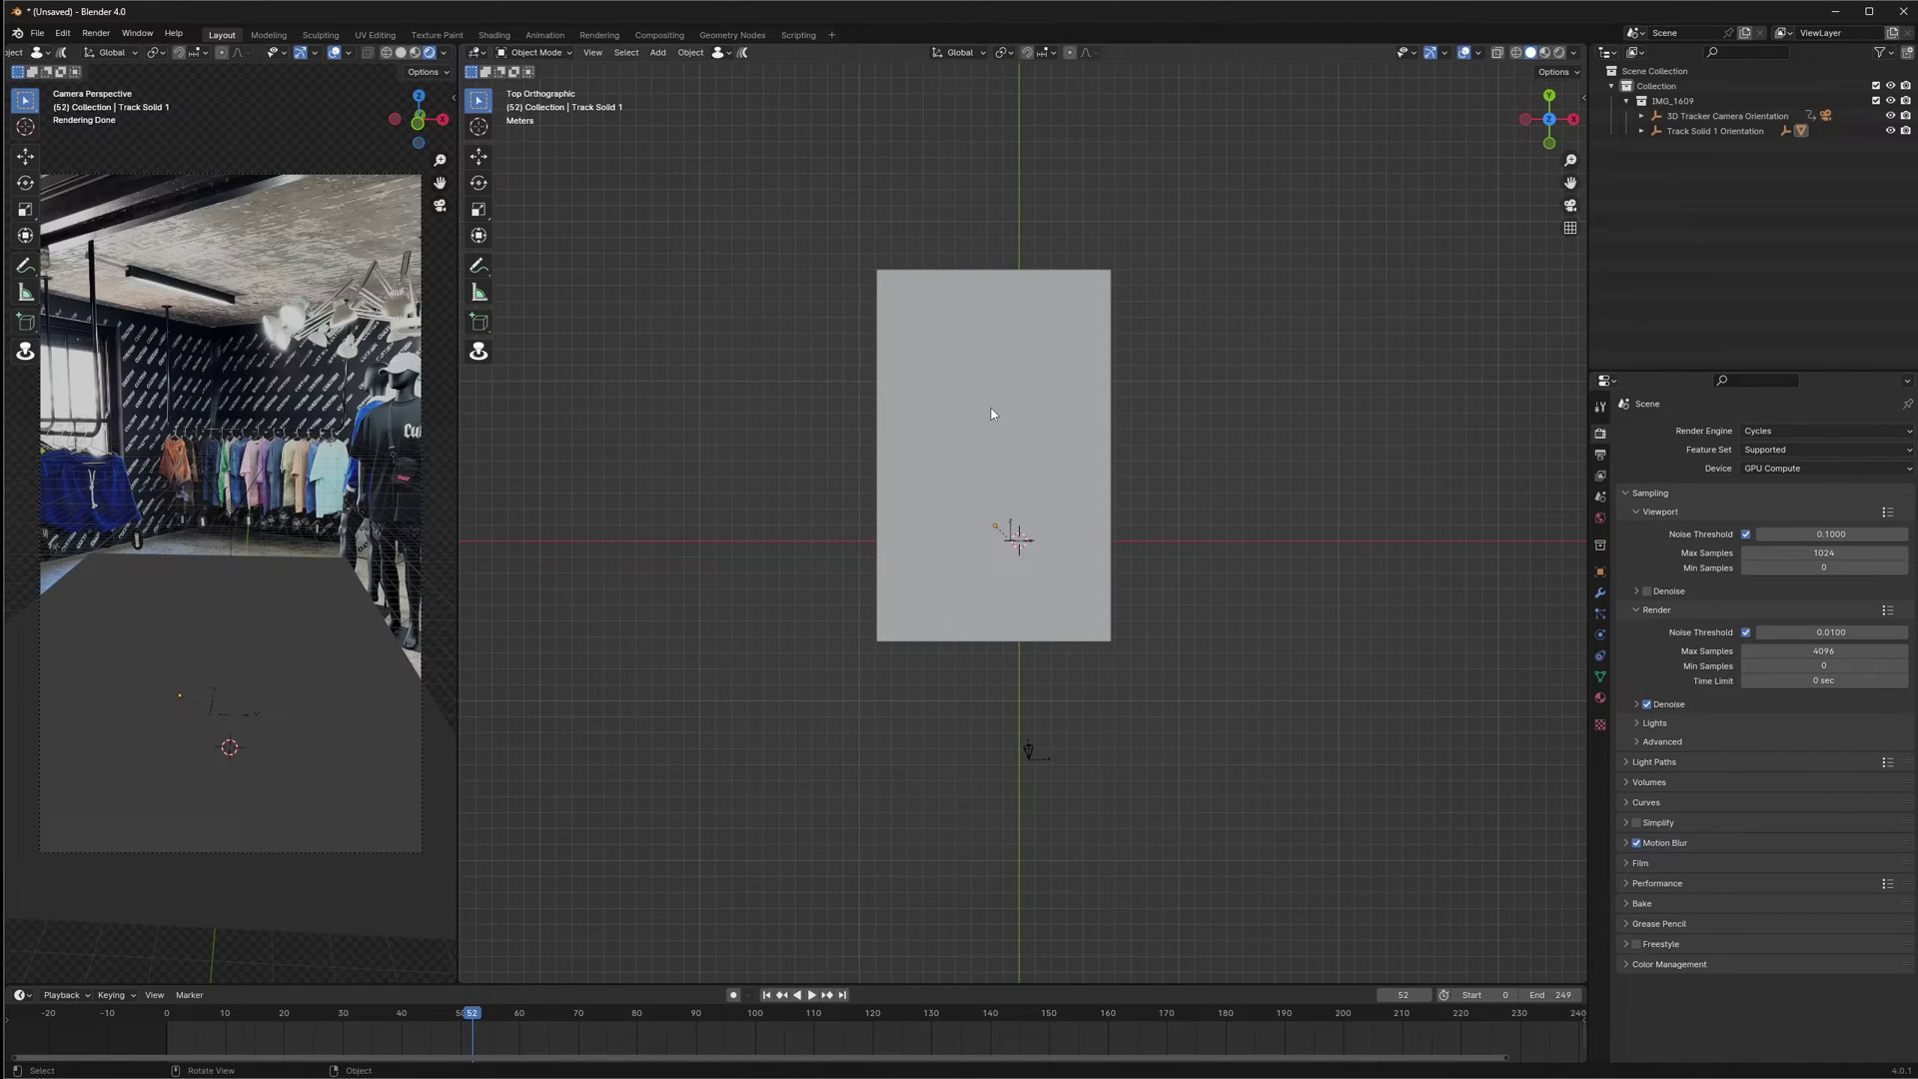
Make the Track Solid 1 floor plane a shadow catcher, then deselect it
click(939, 392)
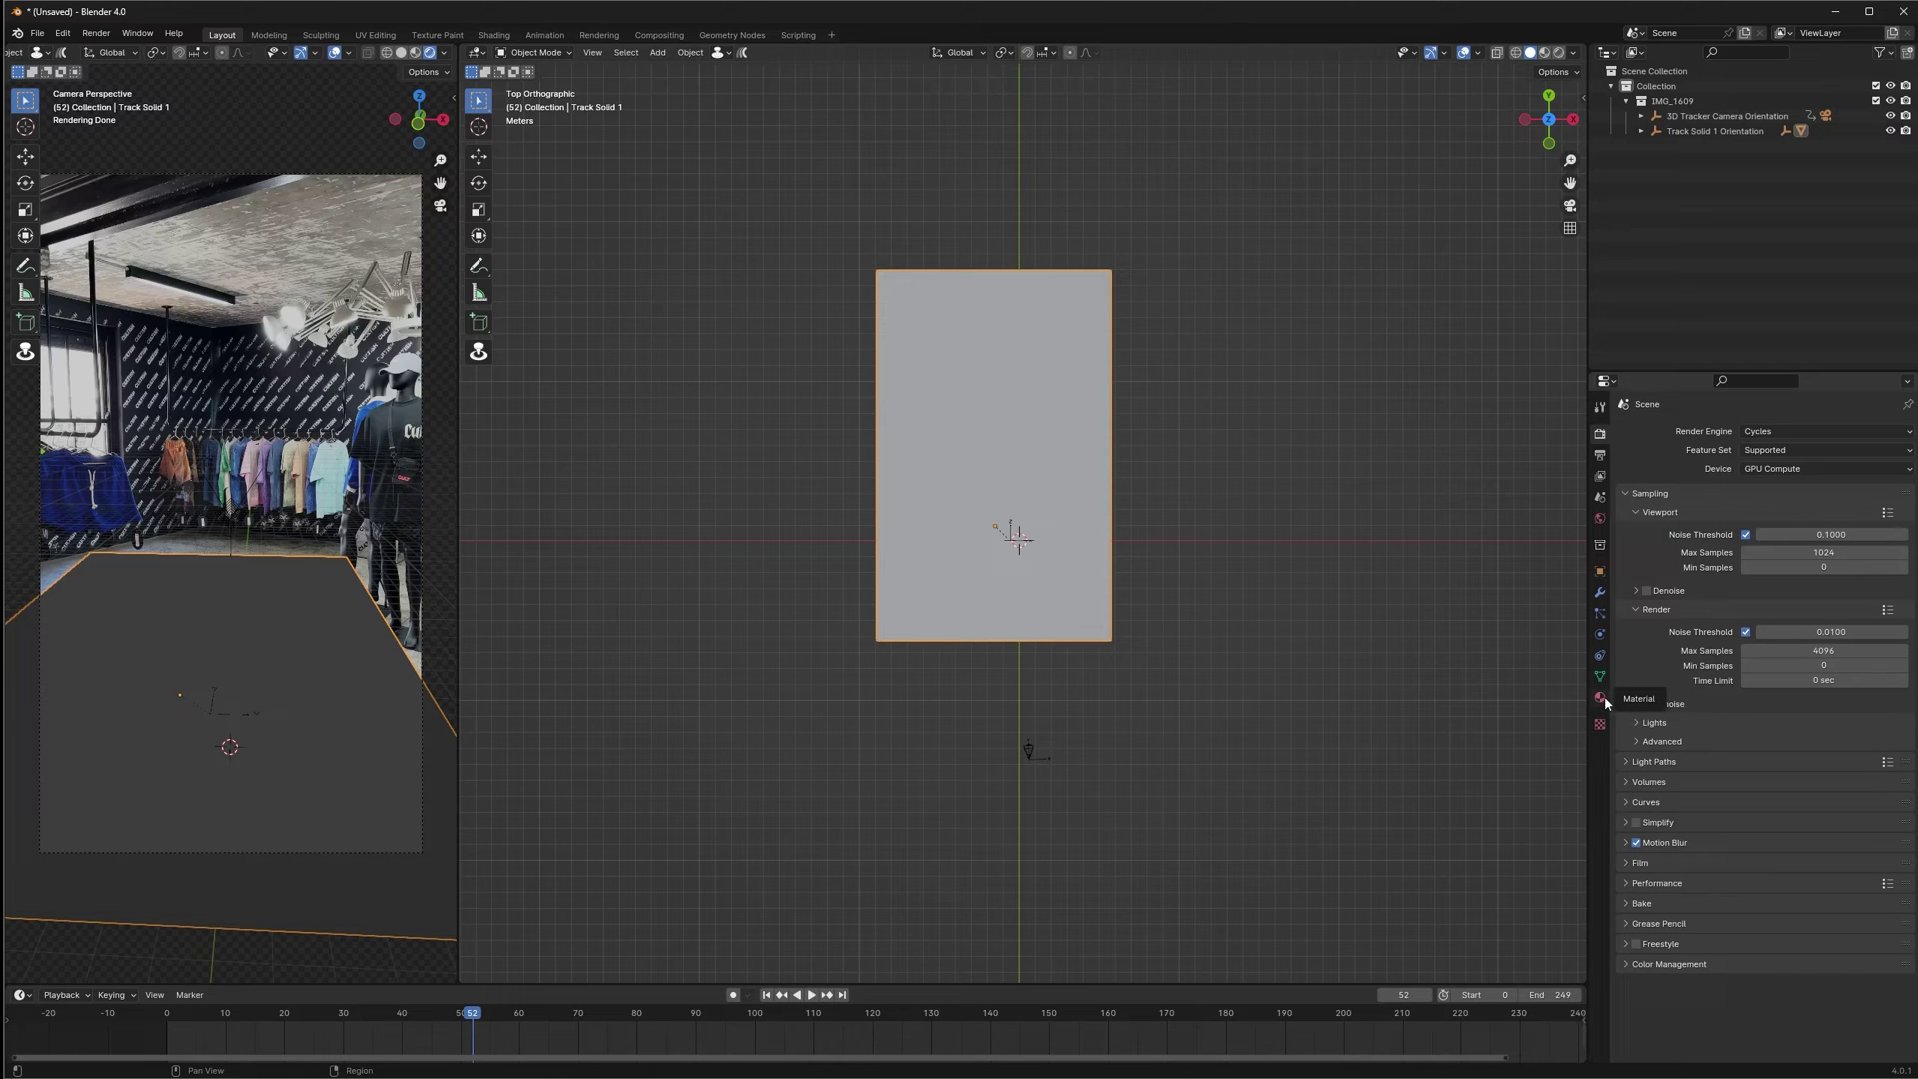
click(1601, 574)
click(1650, 788)
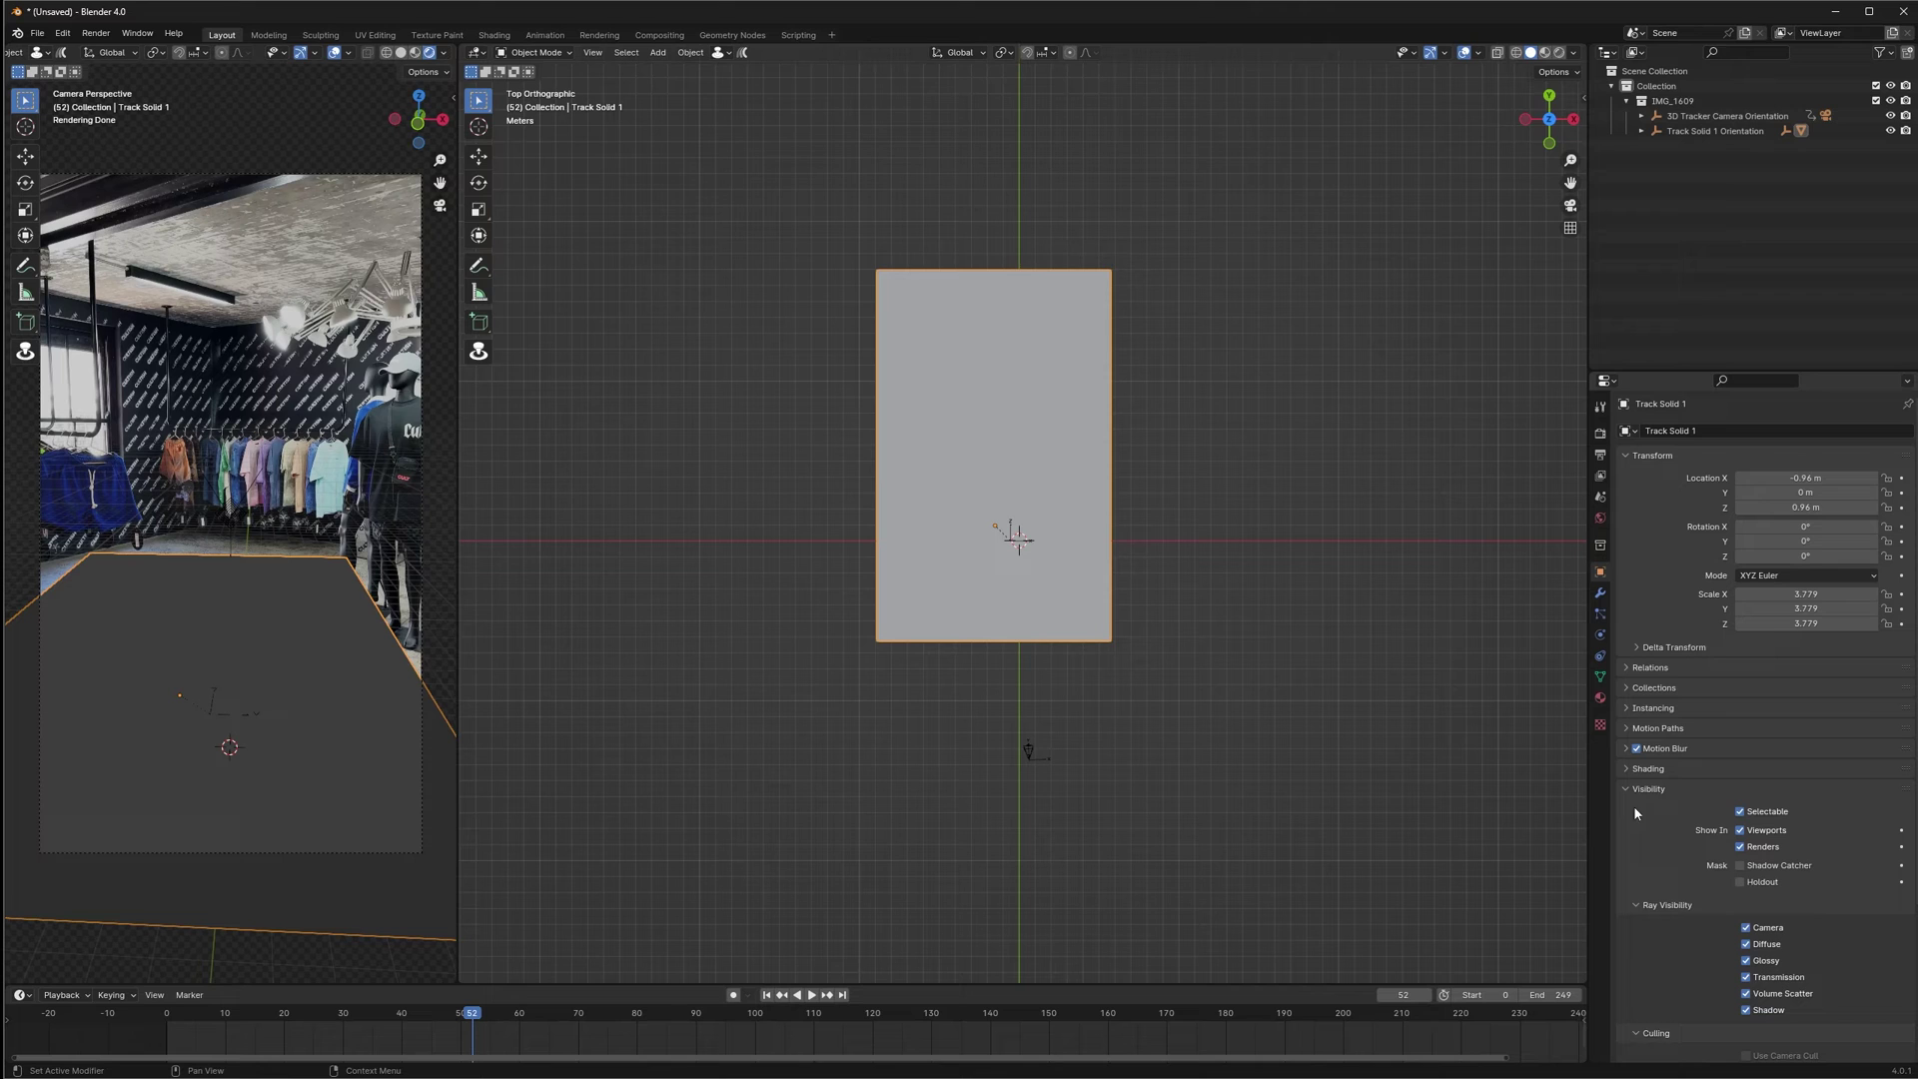
click(1741, 867)
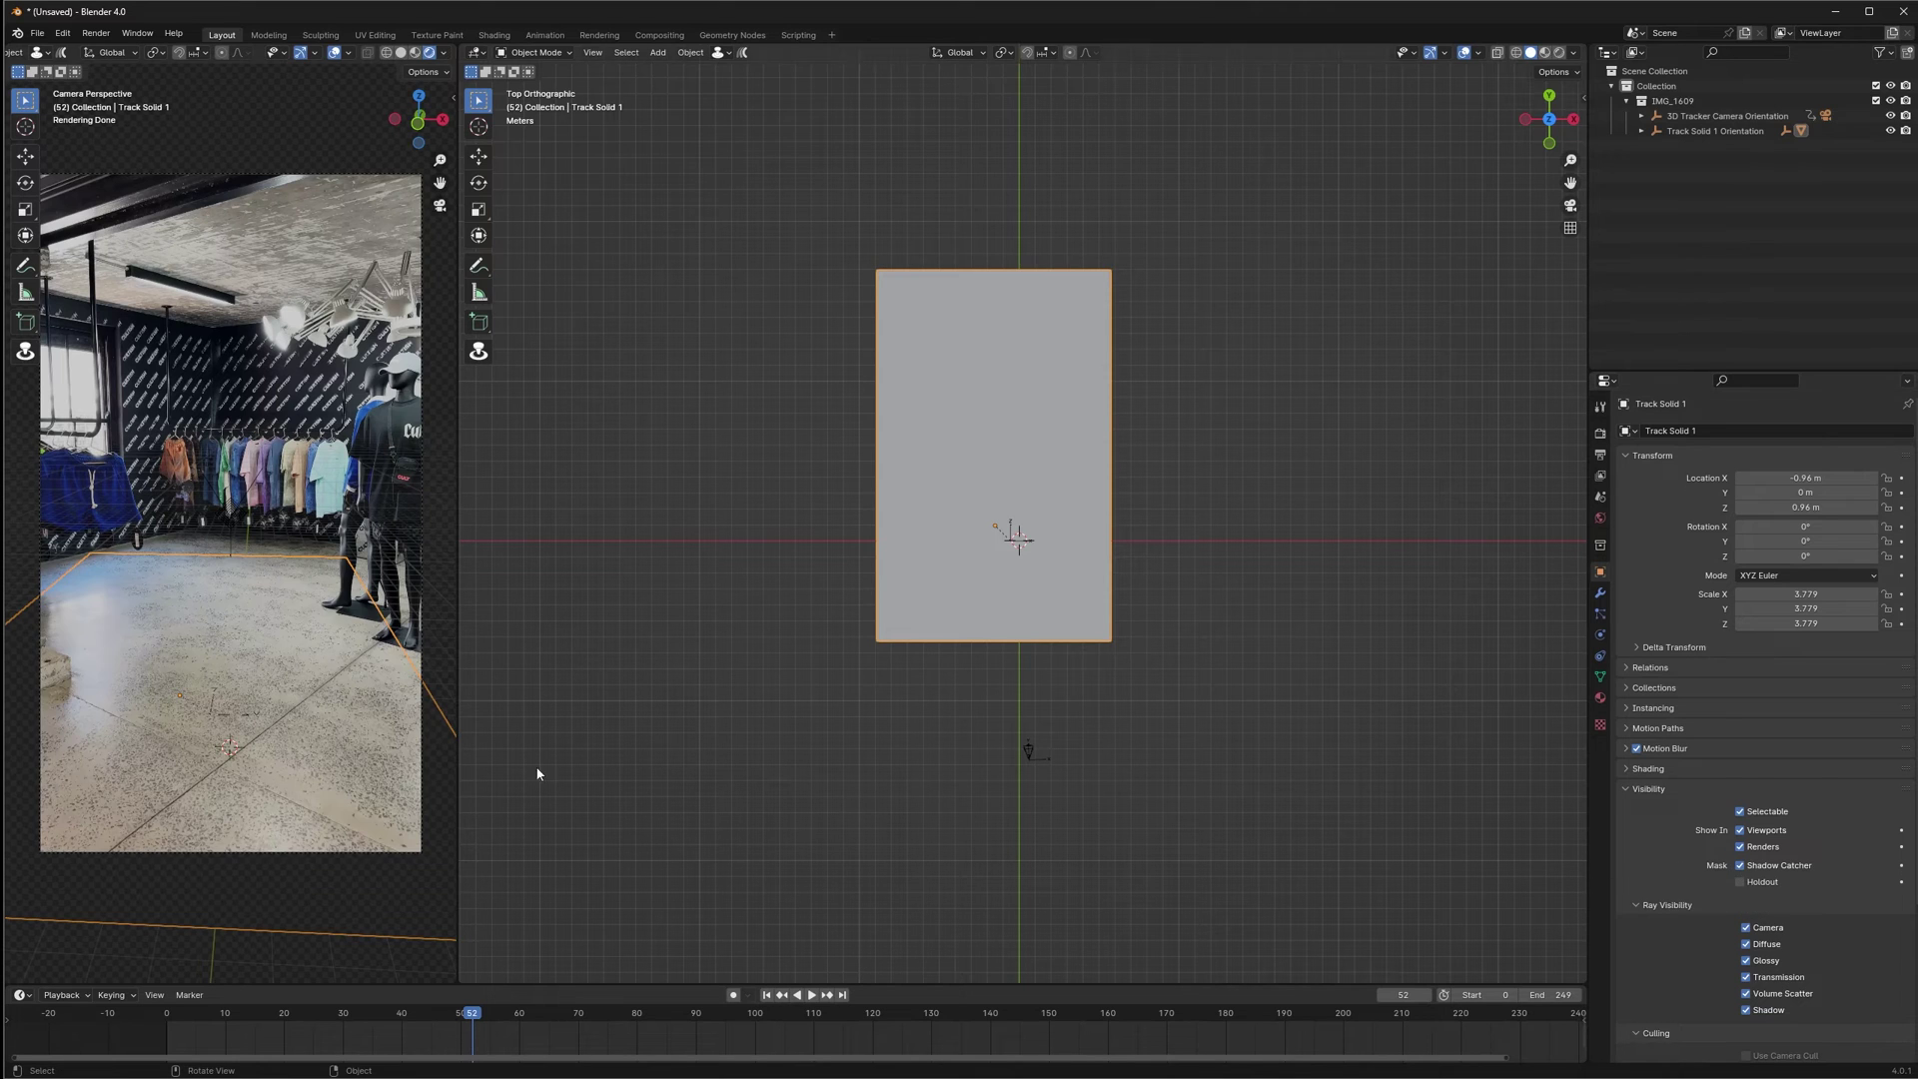
click(1248, 493)
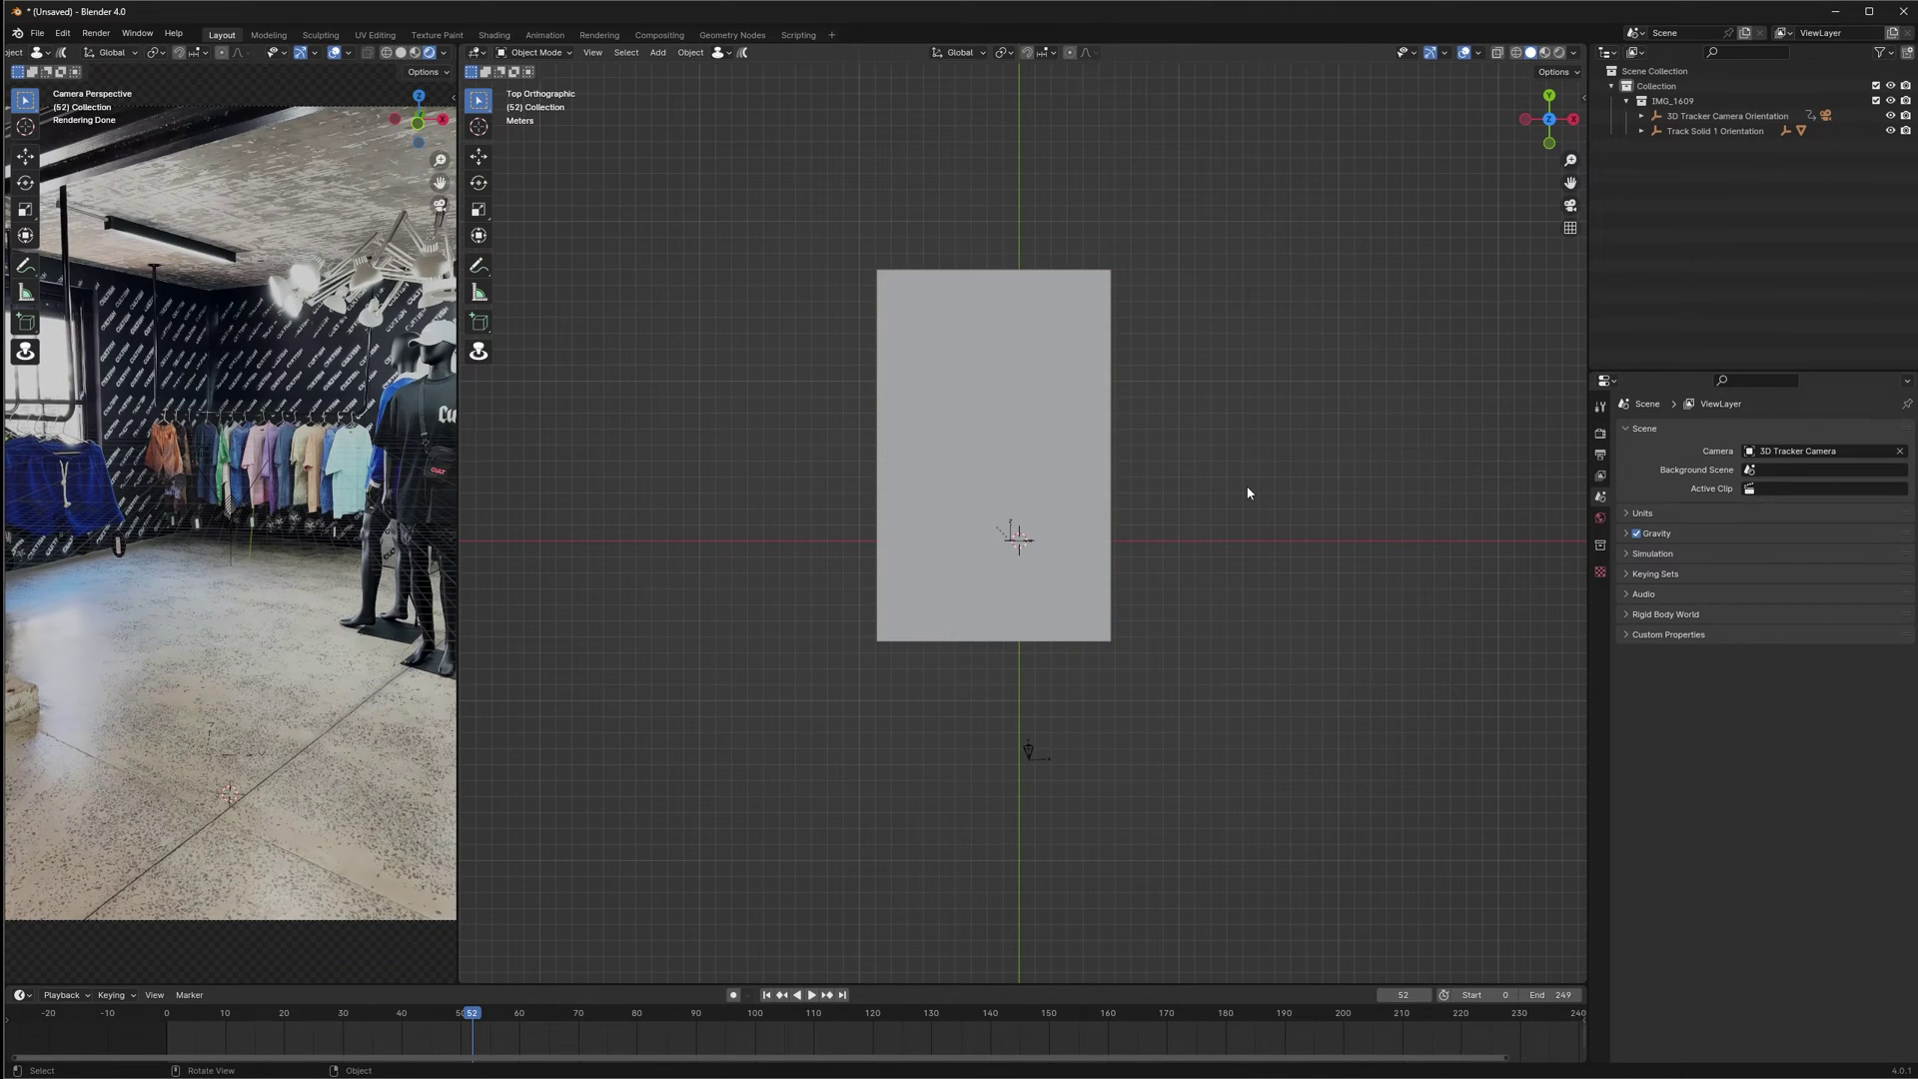
Add a cube at the scene origin and raise it about 1.98 m along Z
key(shift+a)
mouse_move(1220, 429)
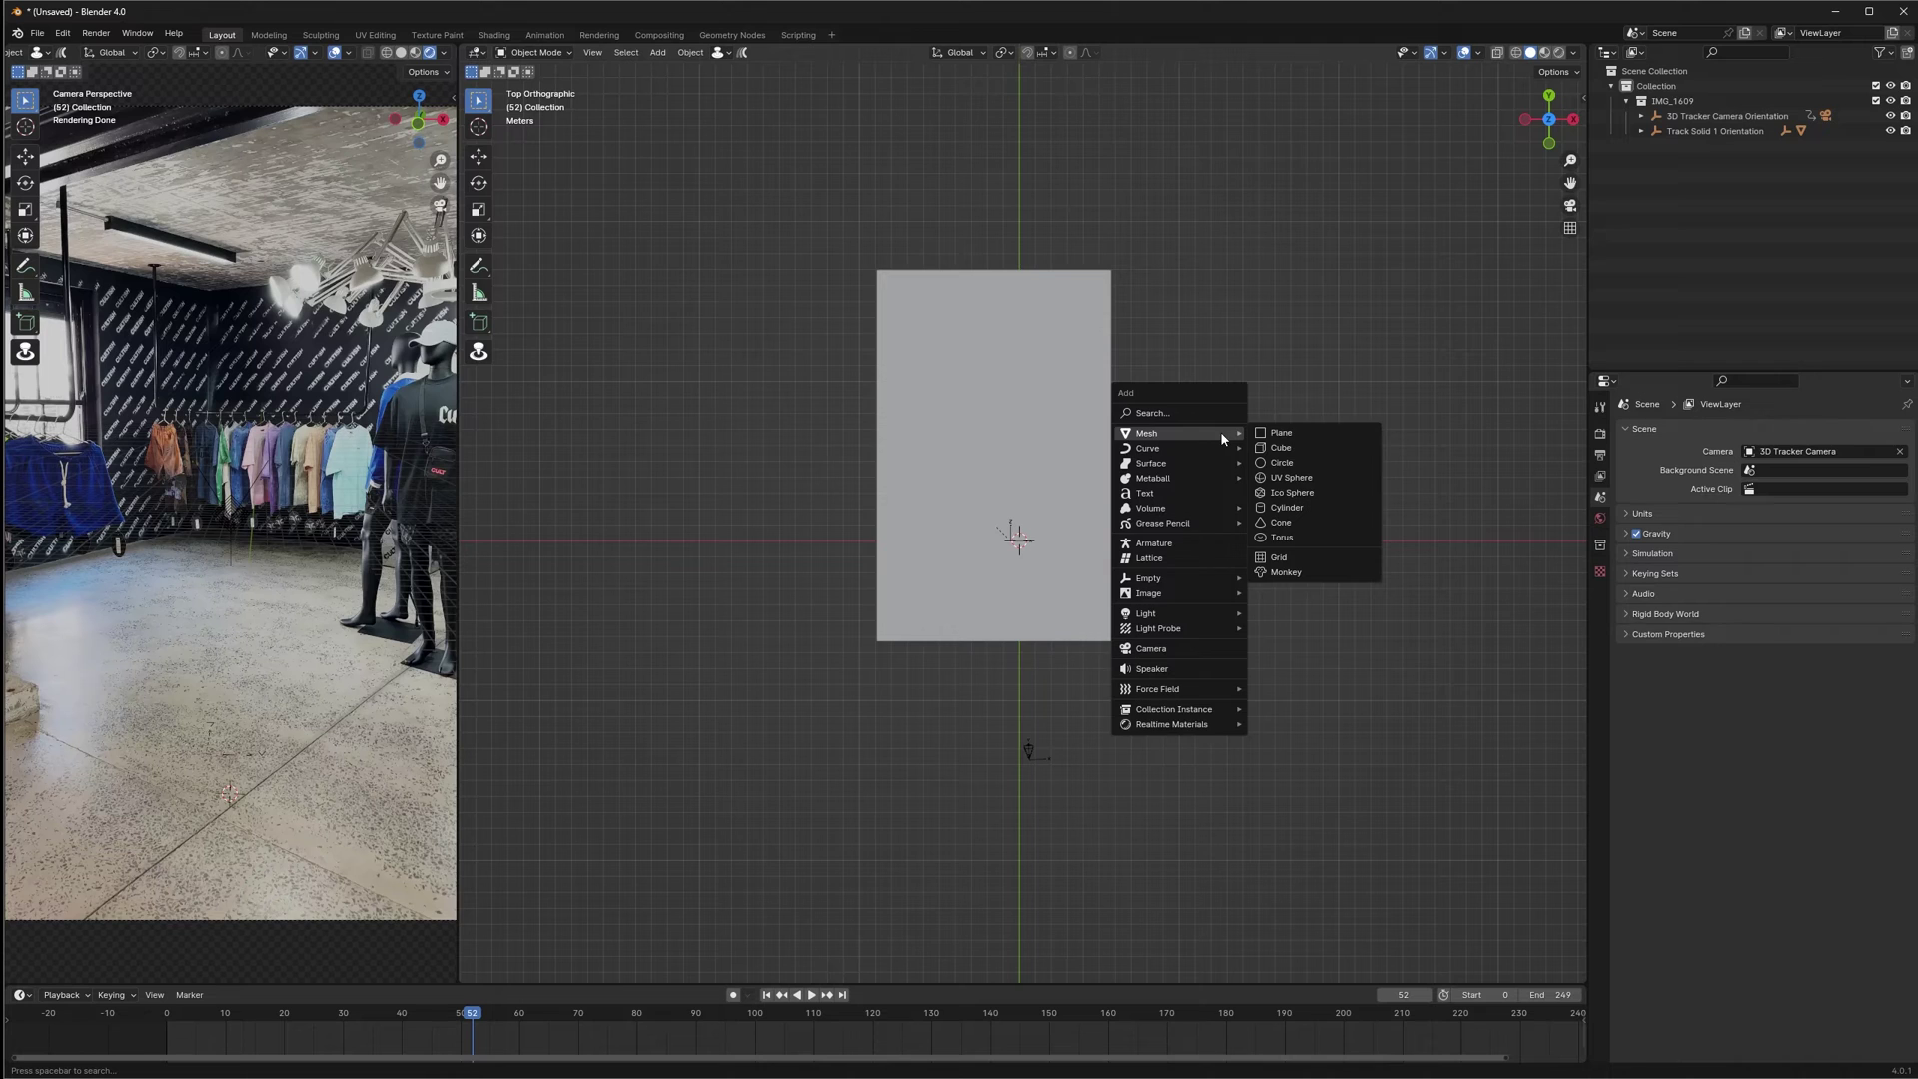
click(1305, 445)
key(g)
key(z)
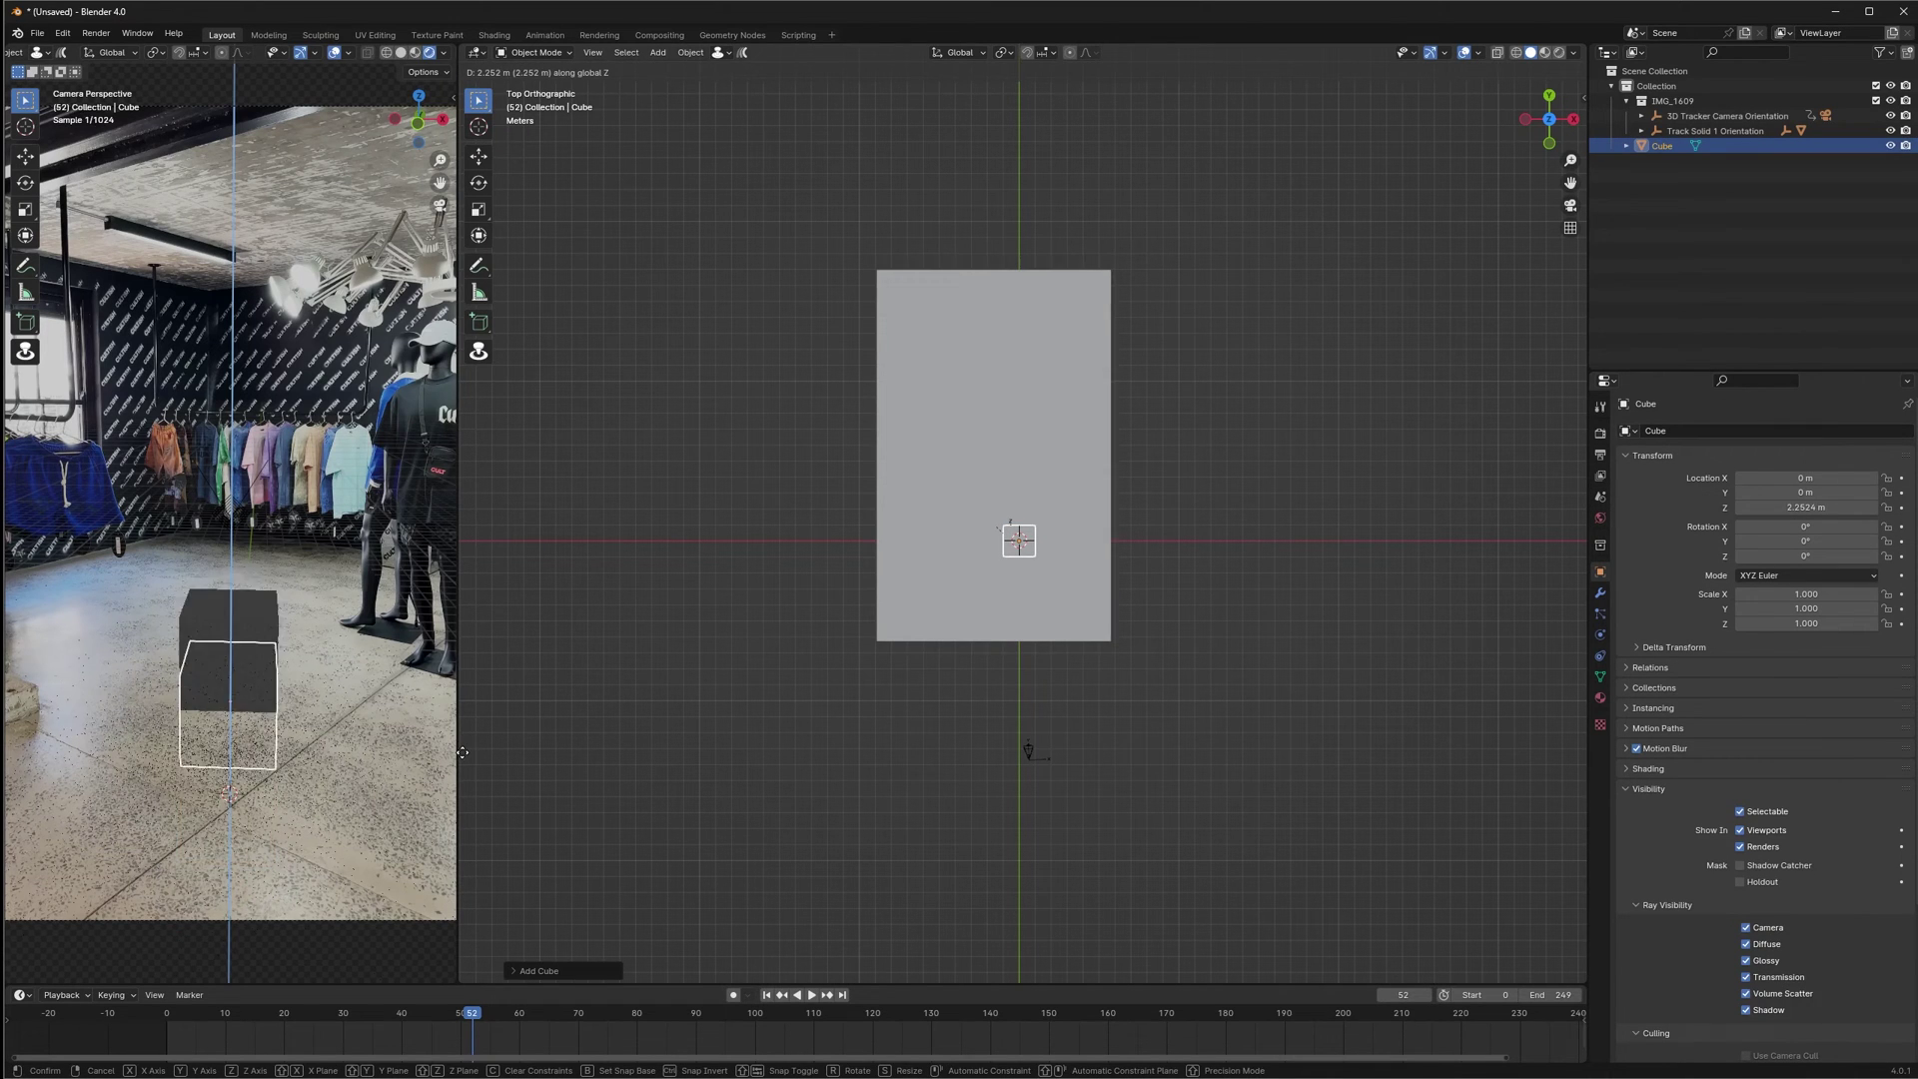
click(462, 747)
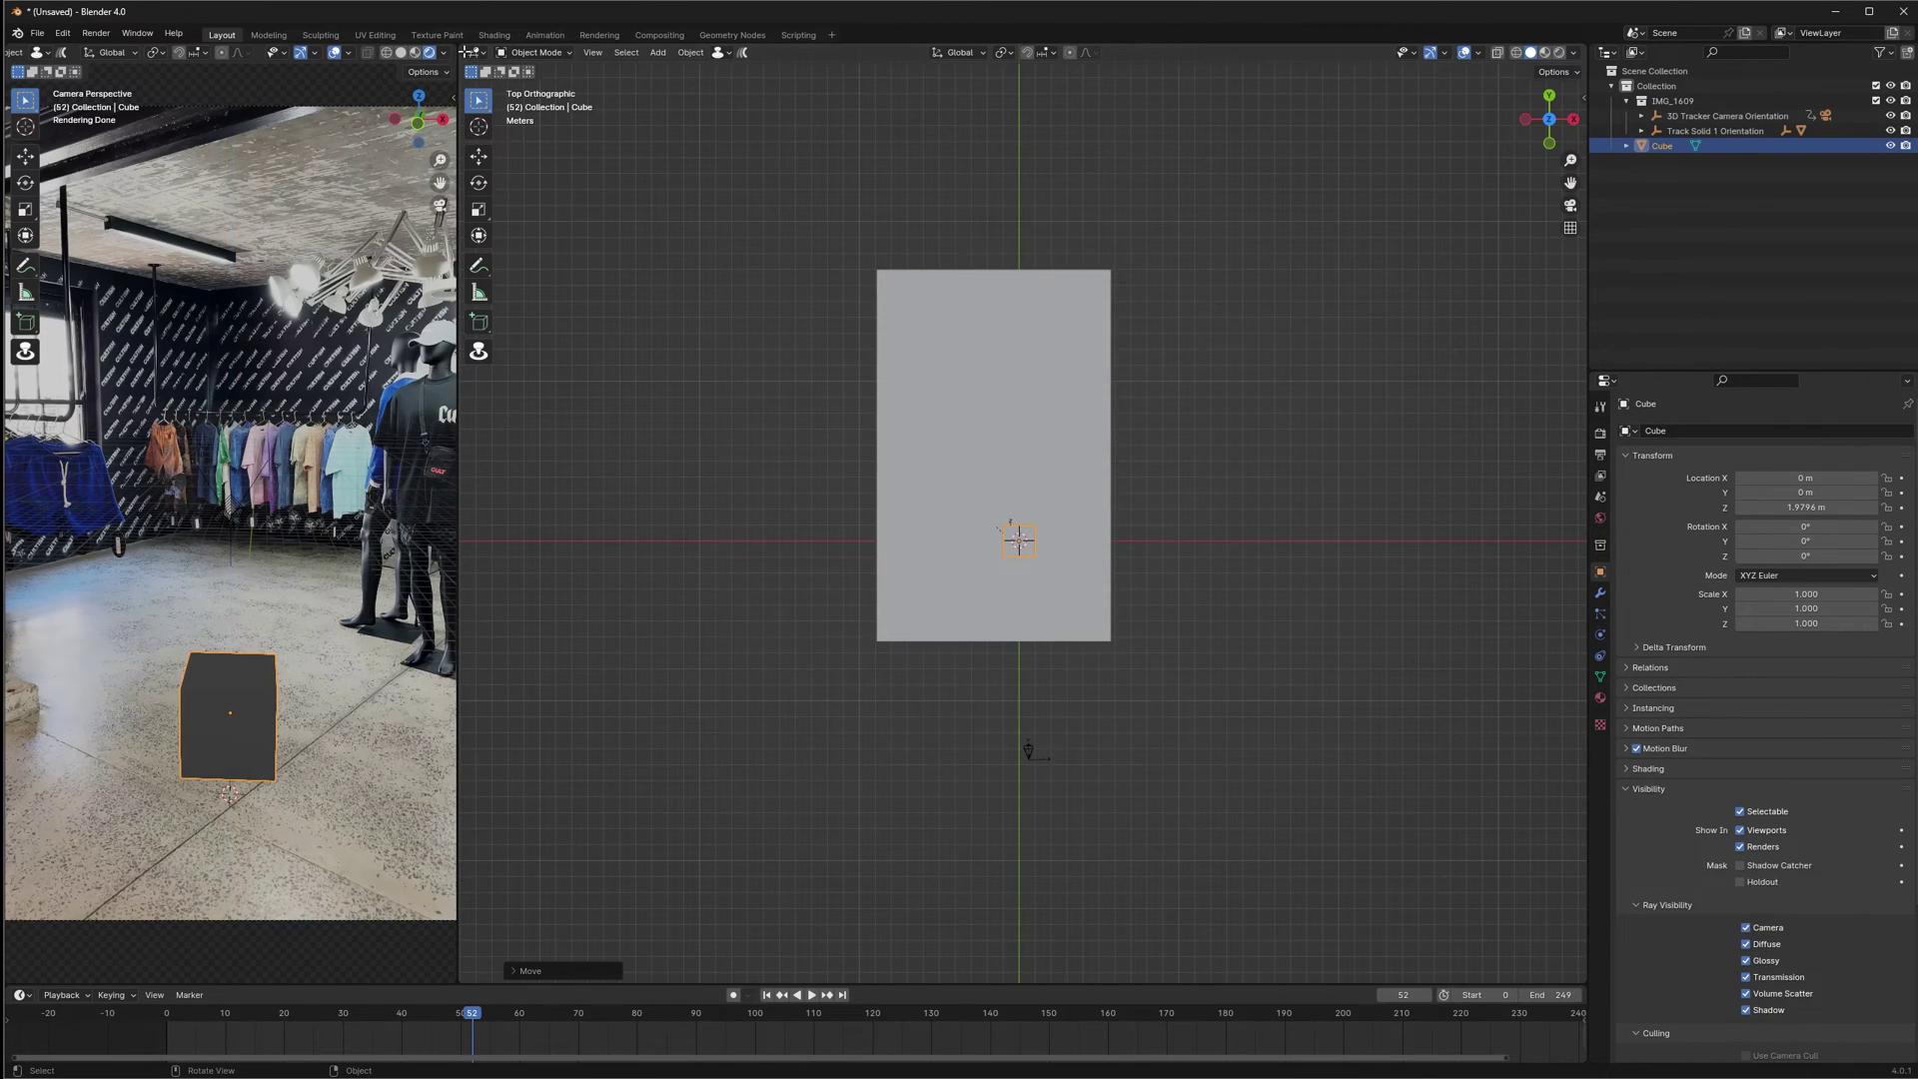
Split the top-view viewport in two and show the right orthographic view in the new one
drag(463, 51, 1078, 115)
click(943, 417)
middle_drag(943, 417, 925, 427)
key(KP_3)
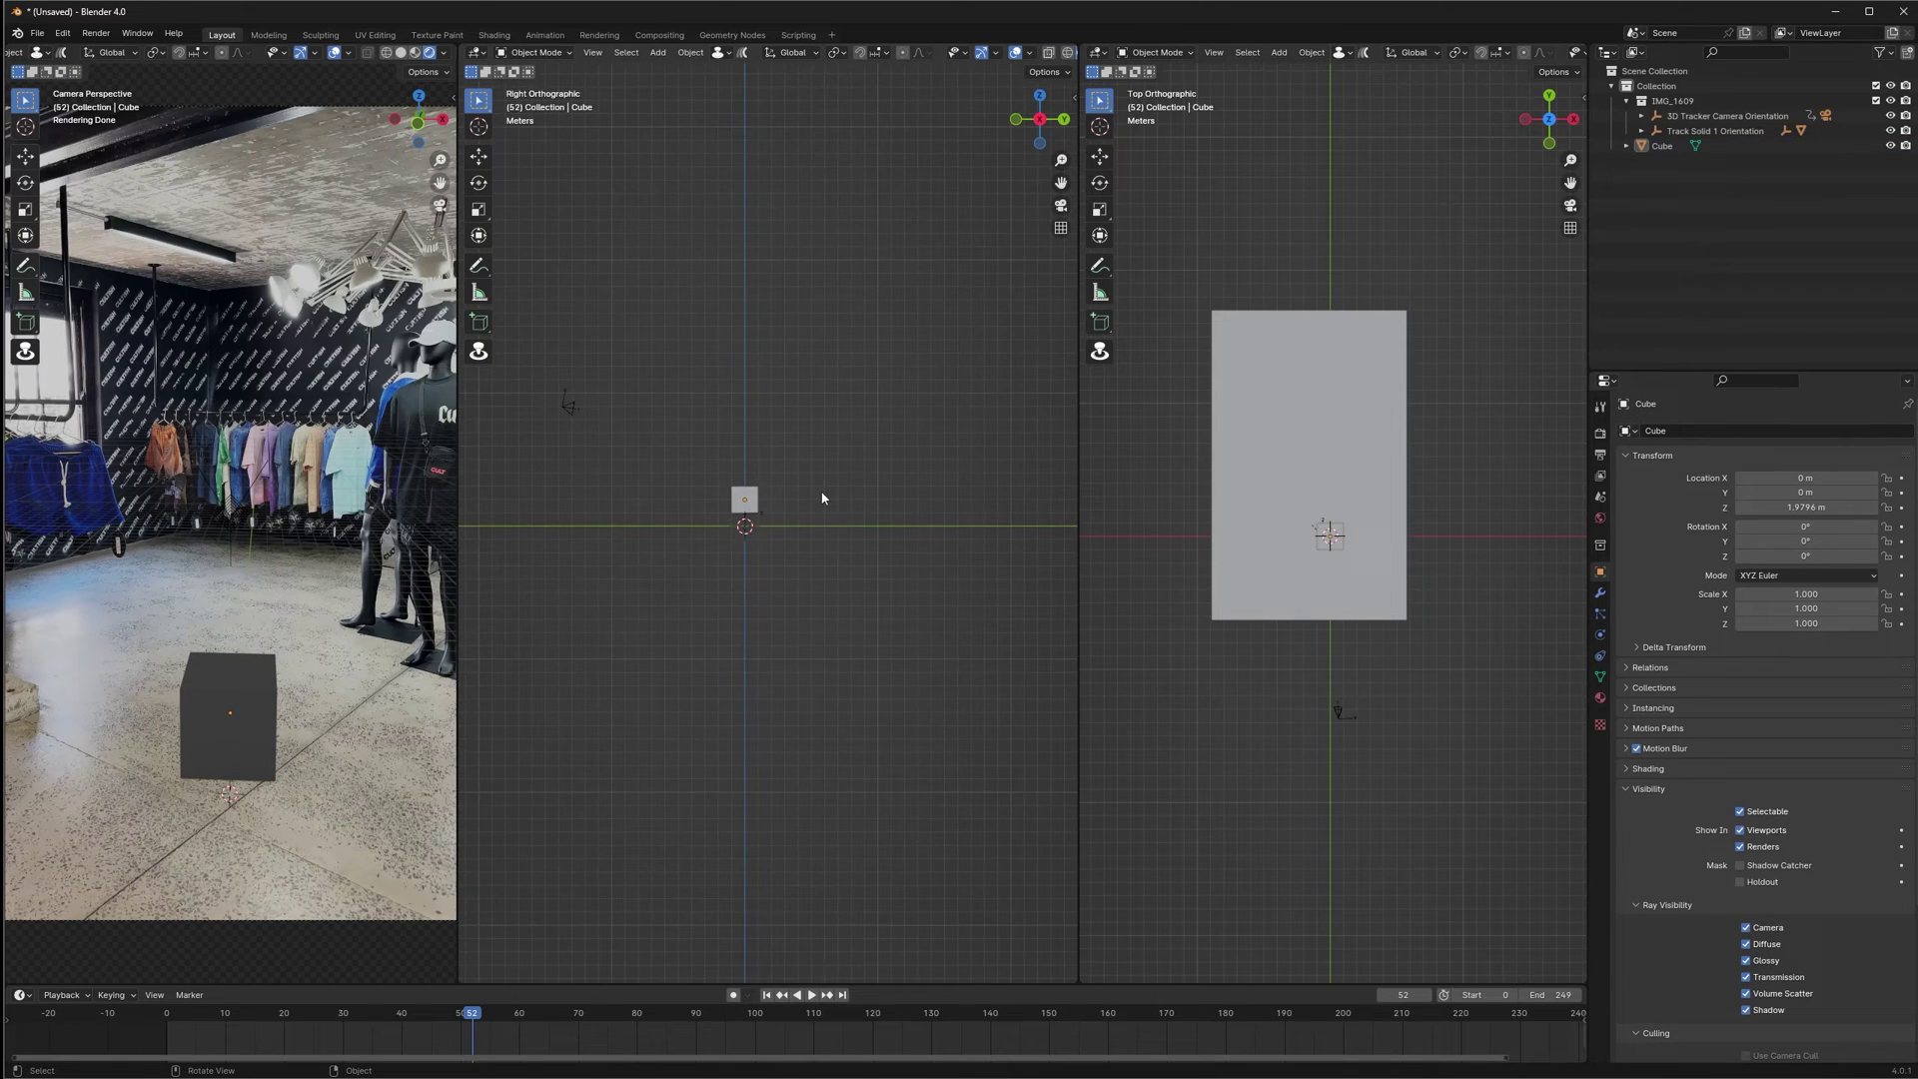
Lower the cube along Z to about 1.95 m so it sits closer to the floor plane
scroll(779, 480, up, 11)
click(712, 452)
shift+middle_drag(714, 452, 875, 431)
key(g)
key(z)
click(880, 436)
scroll(855, 406, down, 3)
click(853, 404)
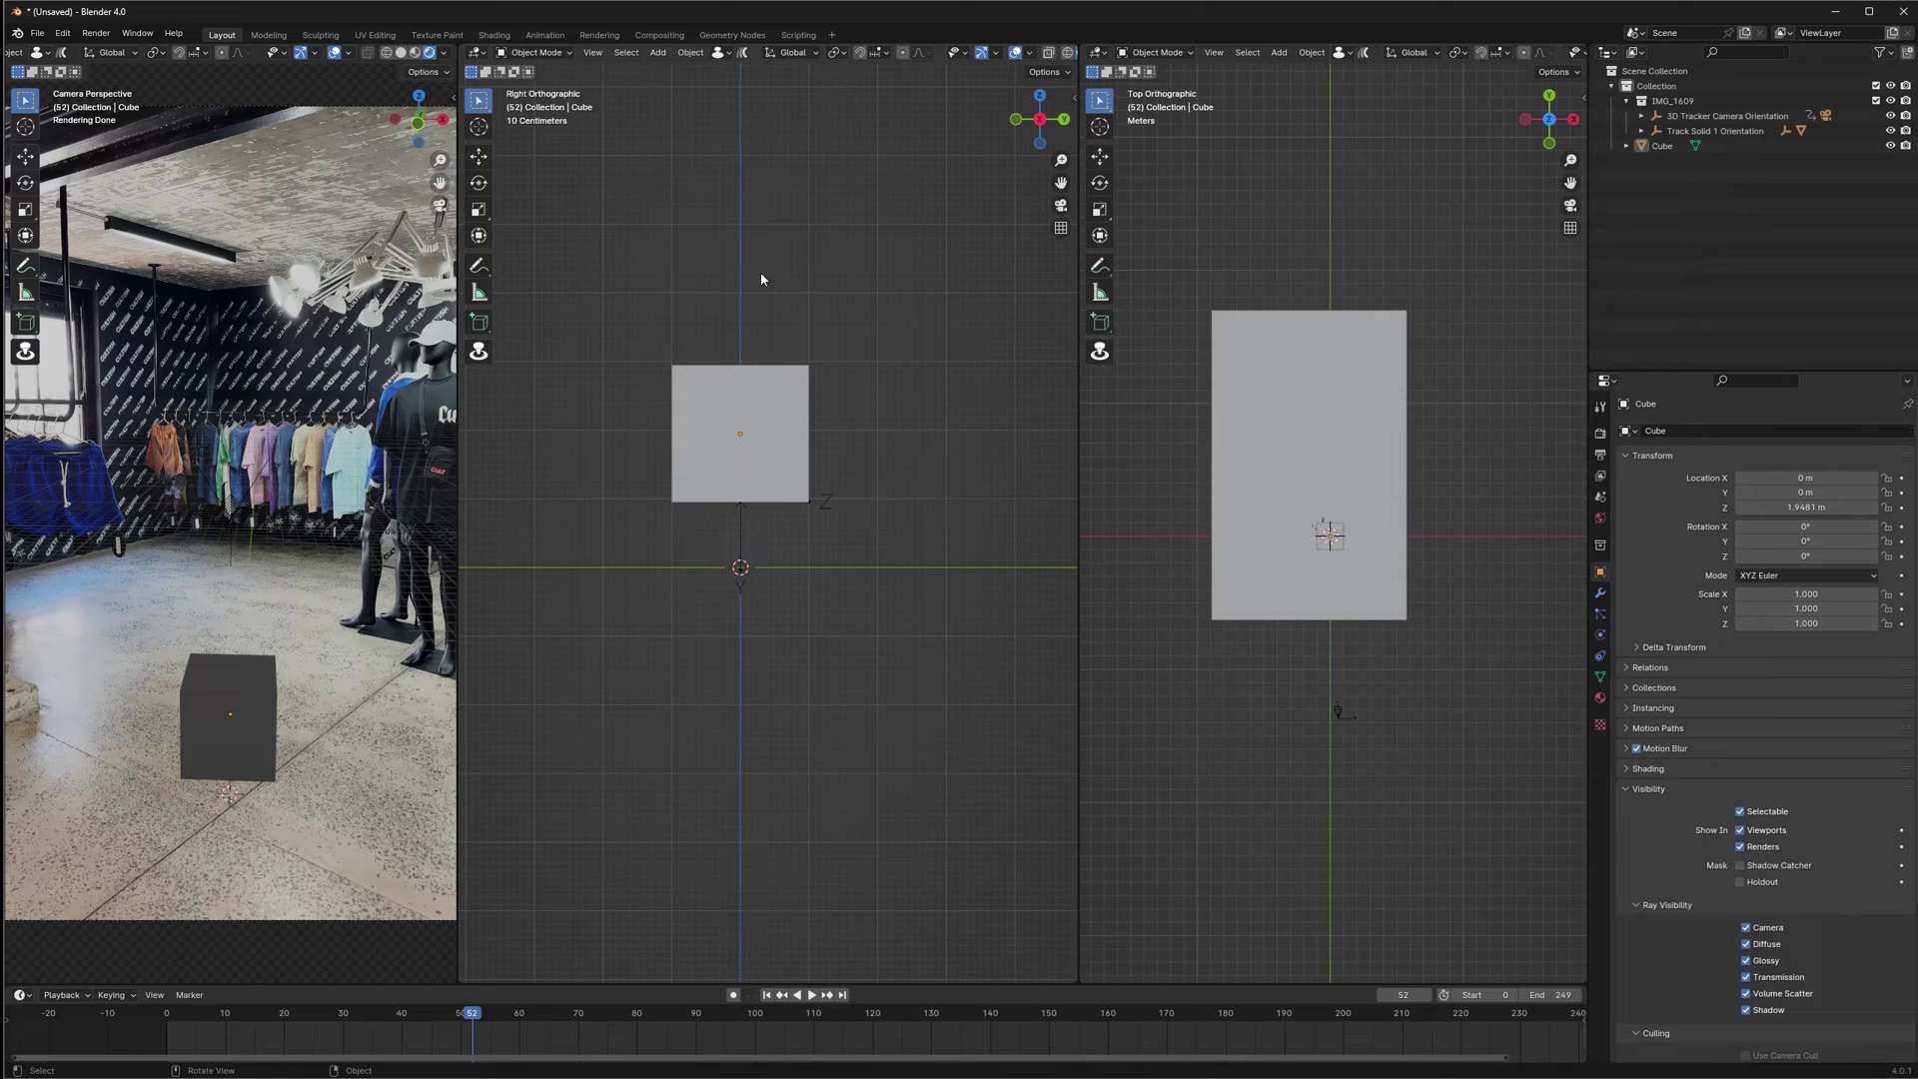
Add an area light at the scene origin and raise it along Z to about 4.37 m
scroll(1268, 385, down, 4)
key(shift+a)
mouse_move(1442, 456)
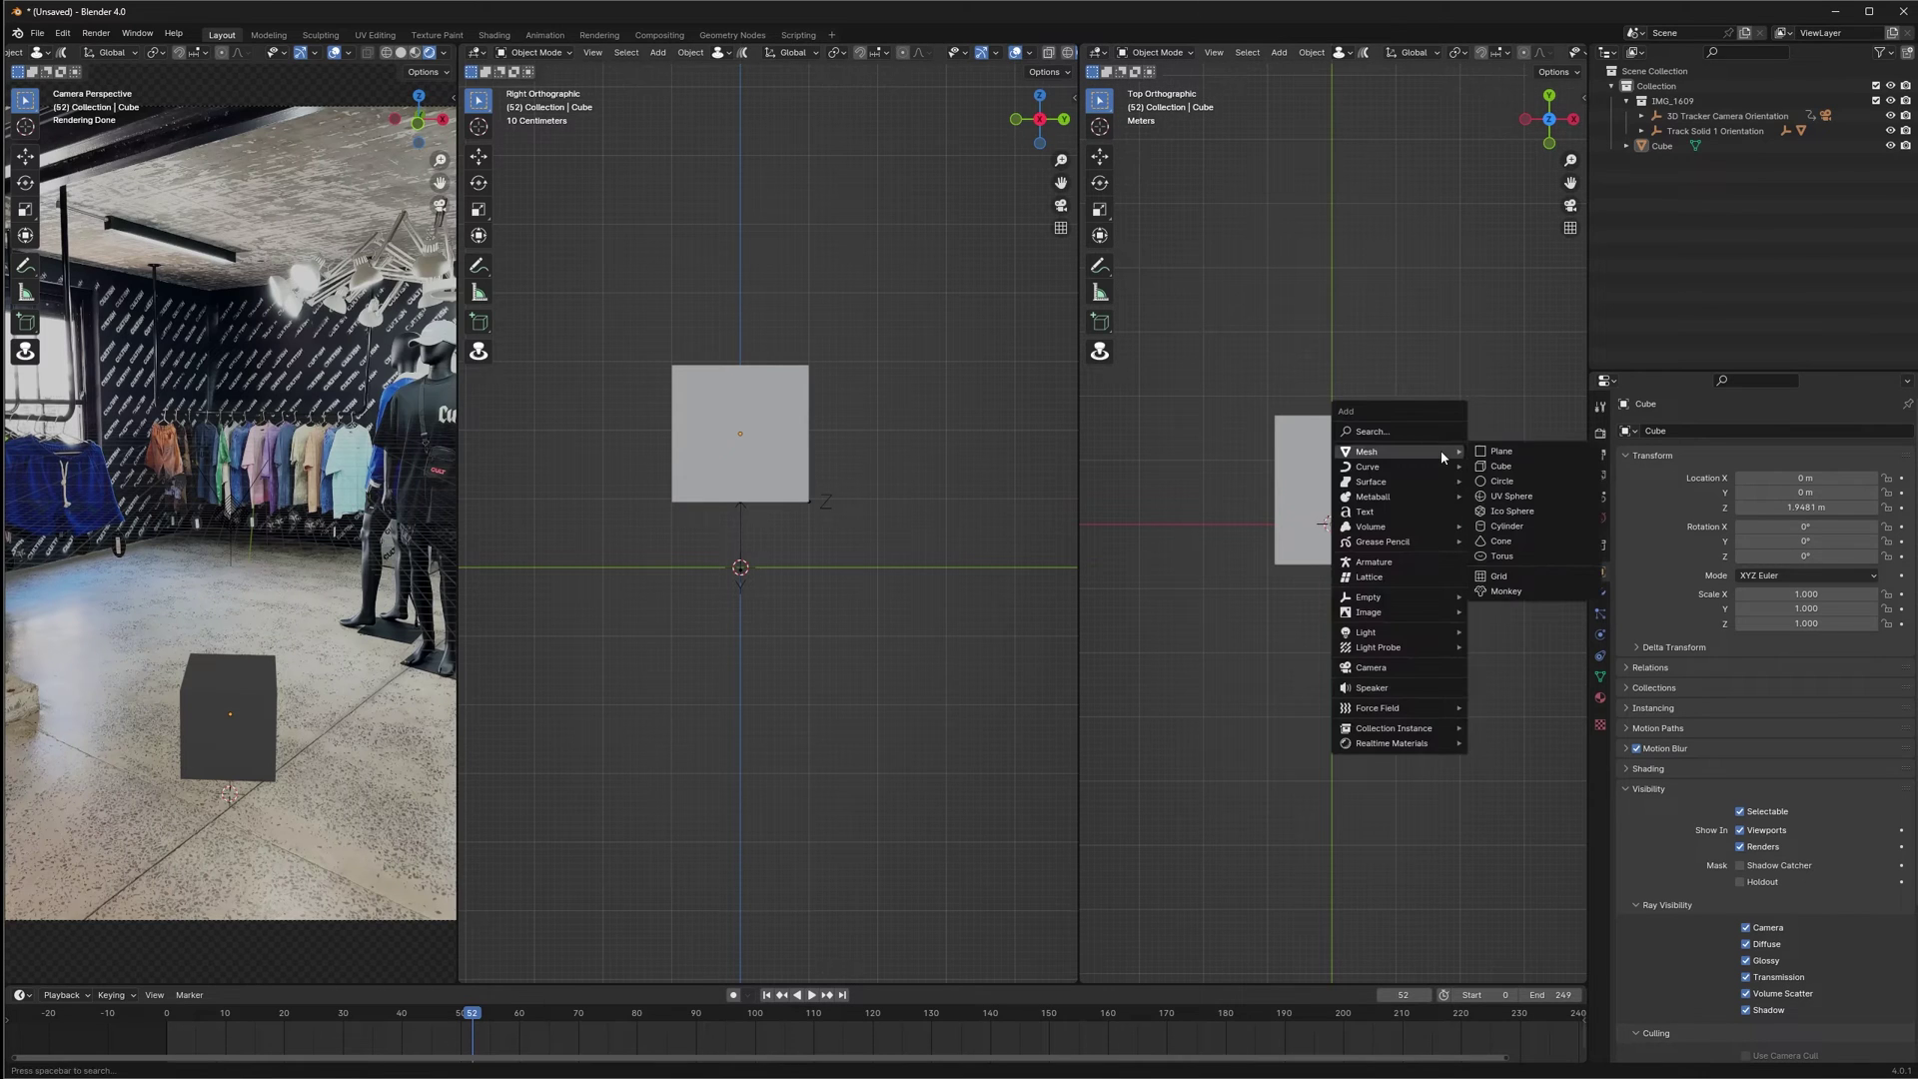
mouse_move(1441, 631)
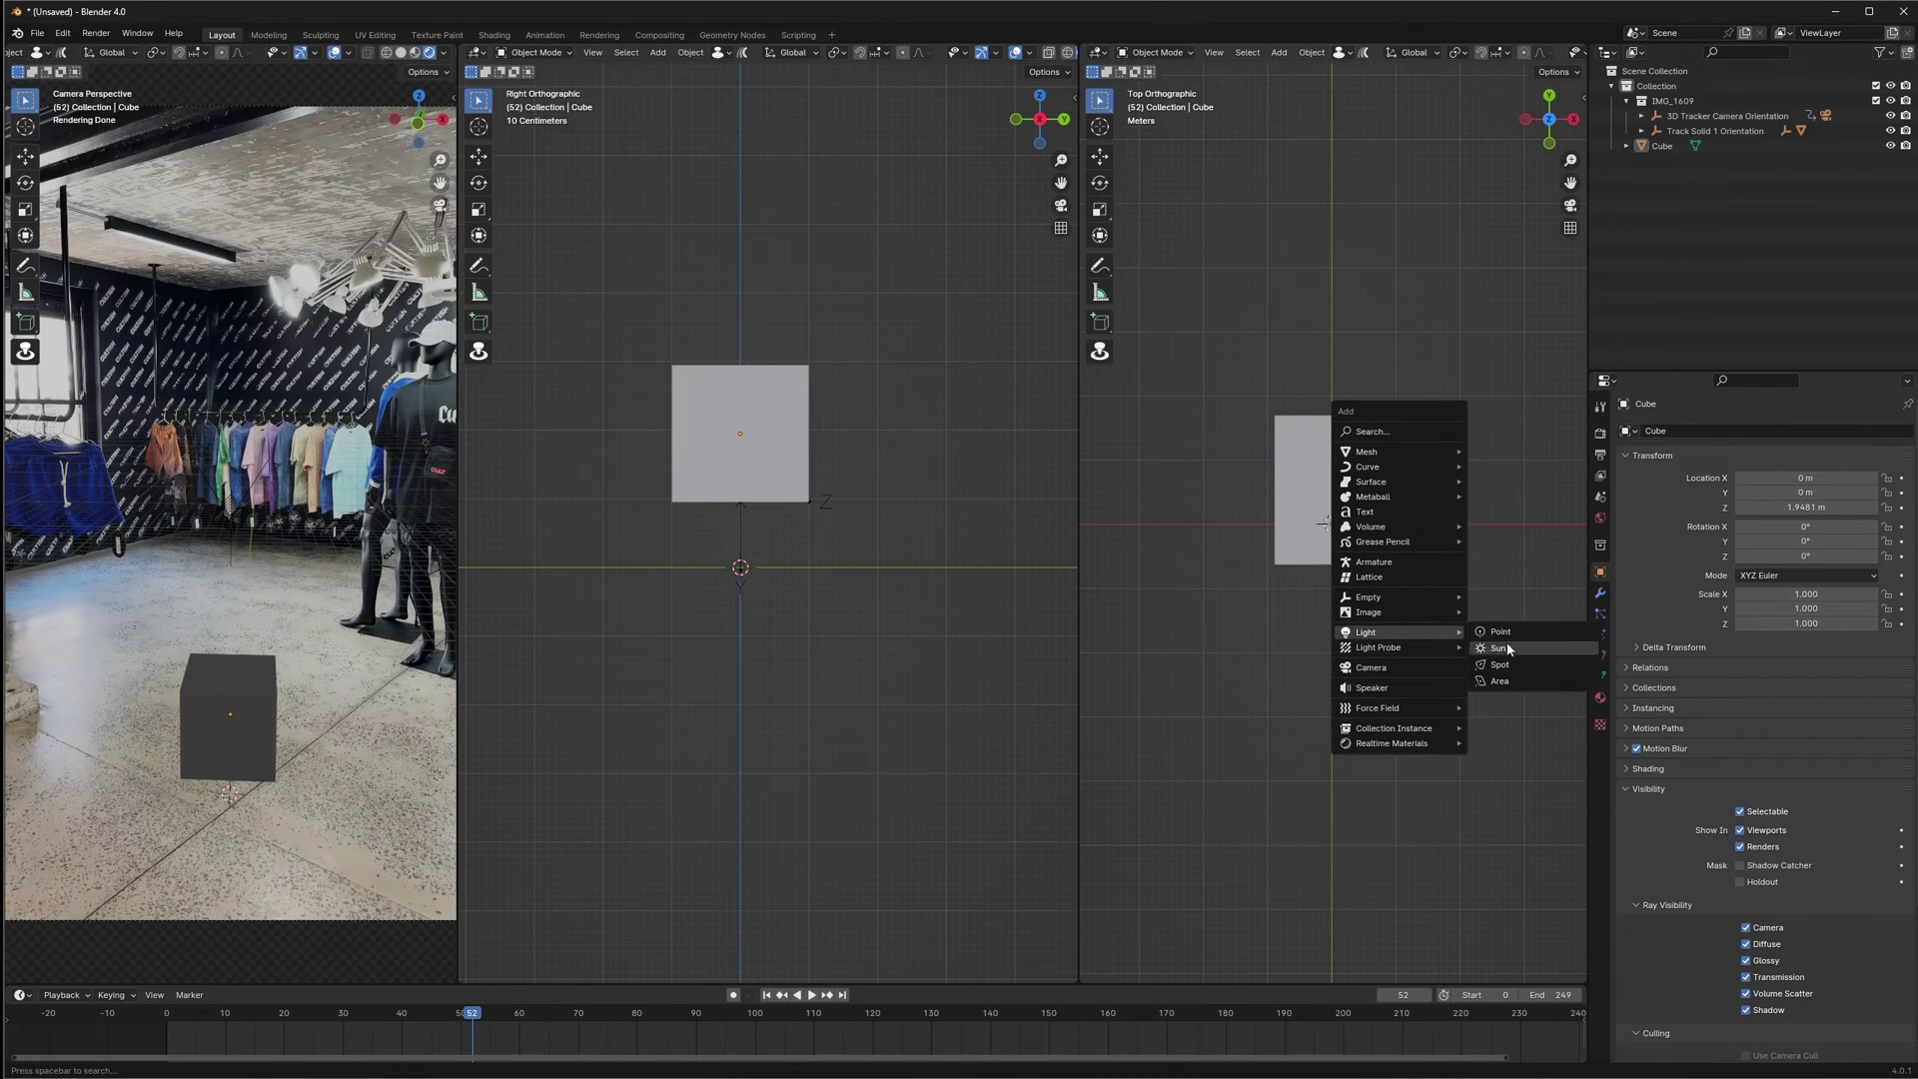
click(1500, 681)
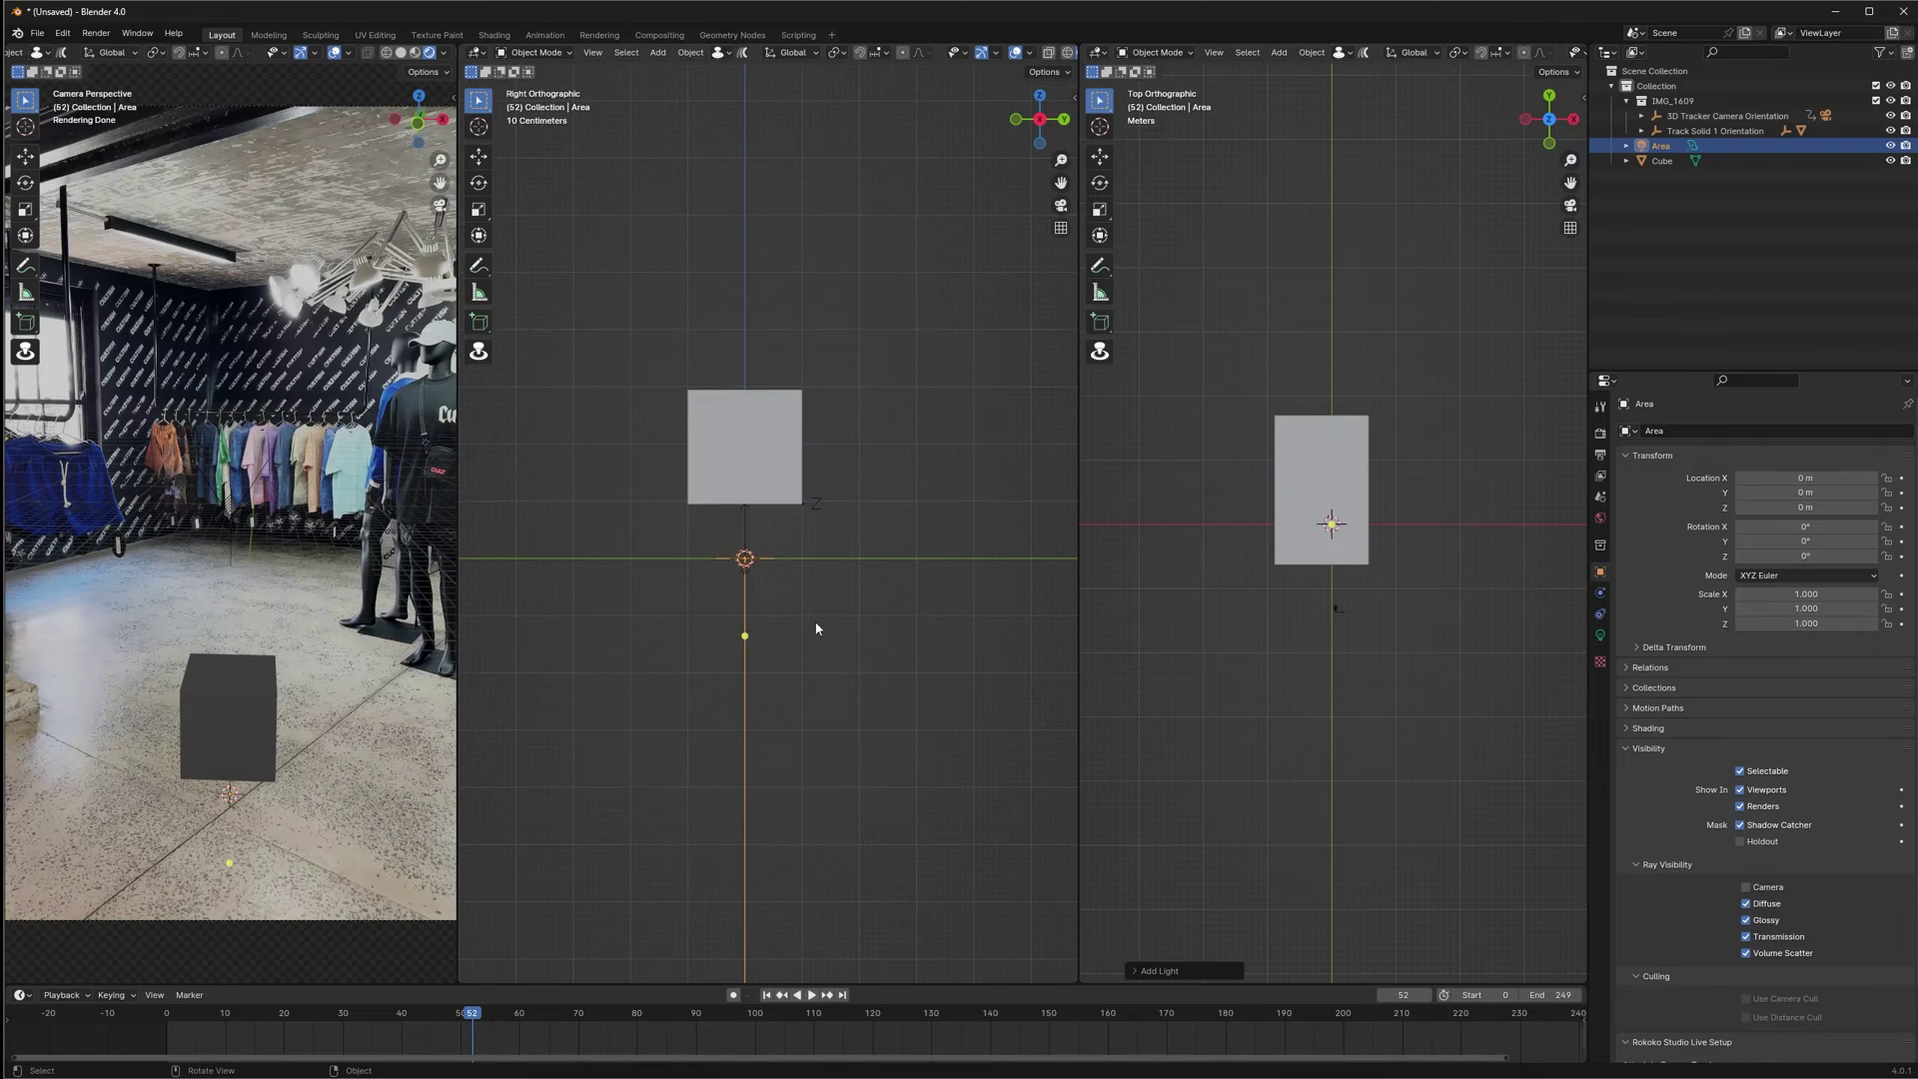
key(g)
key(z)
click(860, 400)
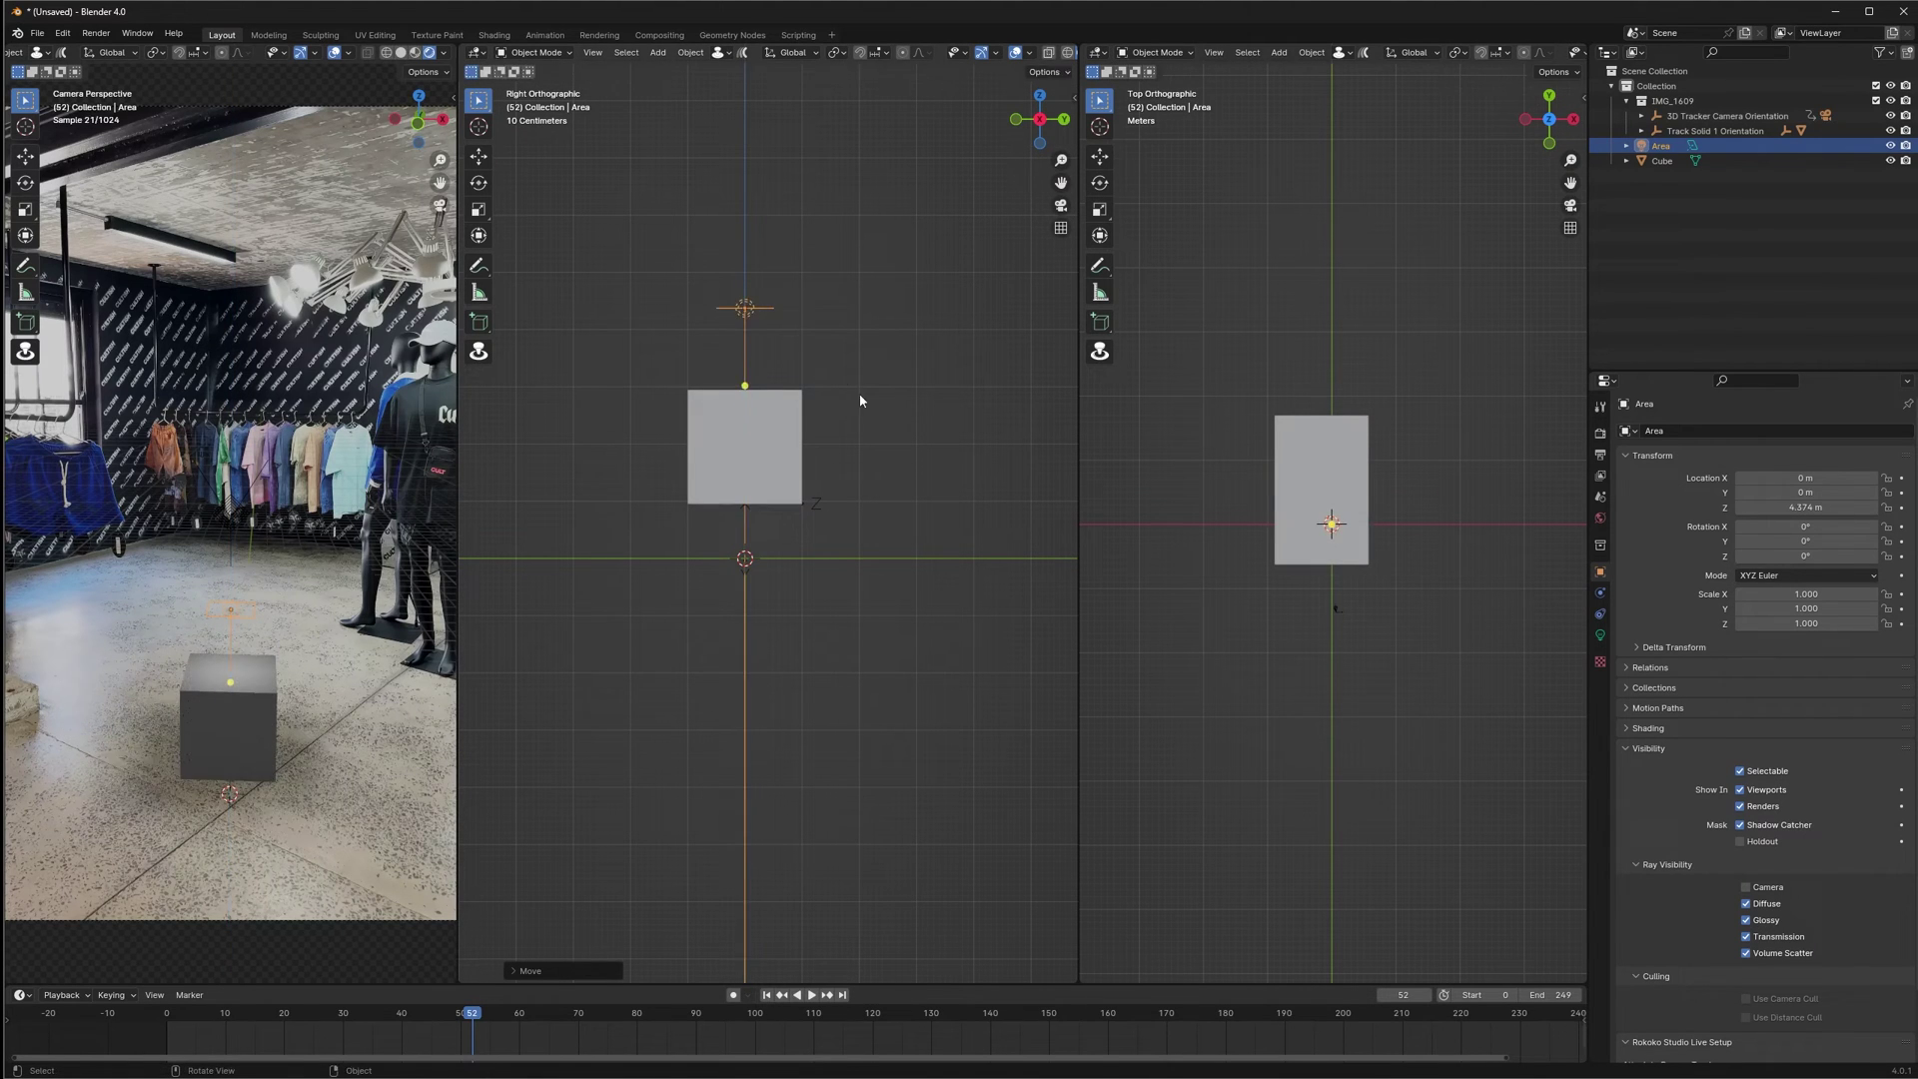
Rotate the area light about 65° around X and shift it to about Y -2.41 m, Z 3.90 m
key(r)
key(x)
click(1072, 343)
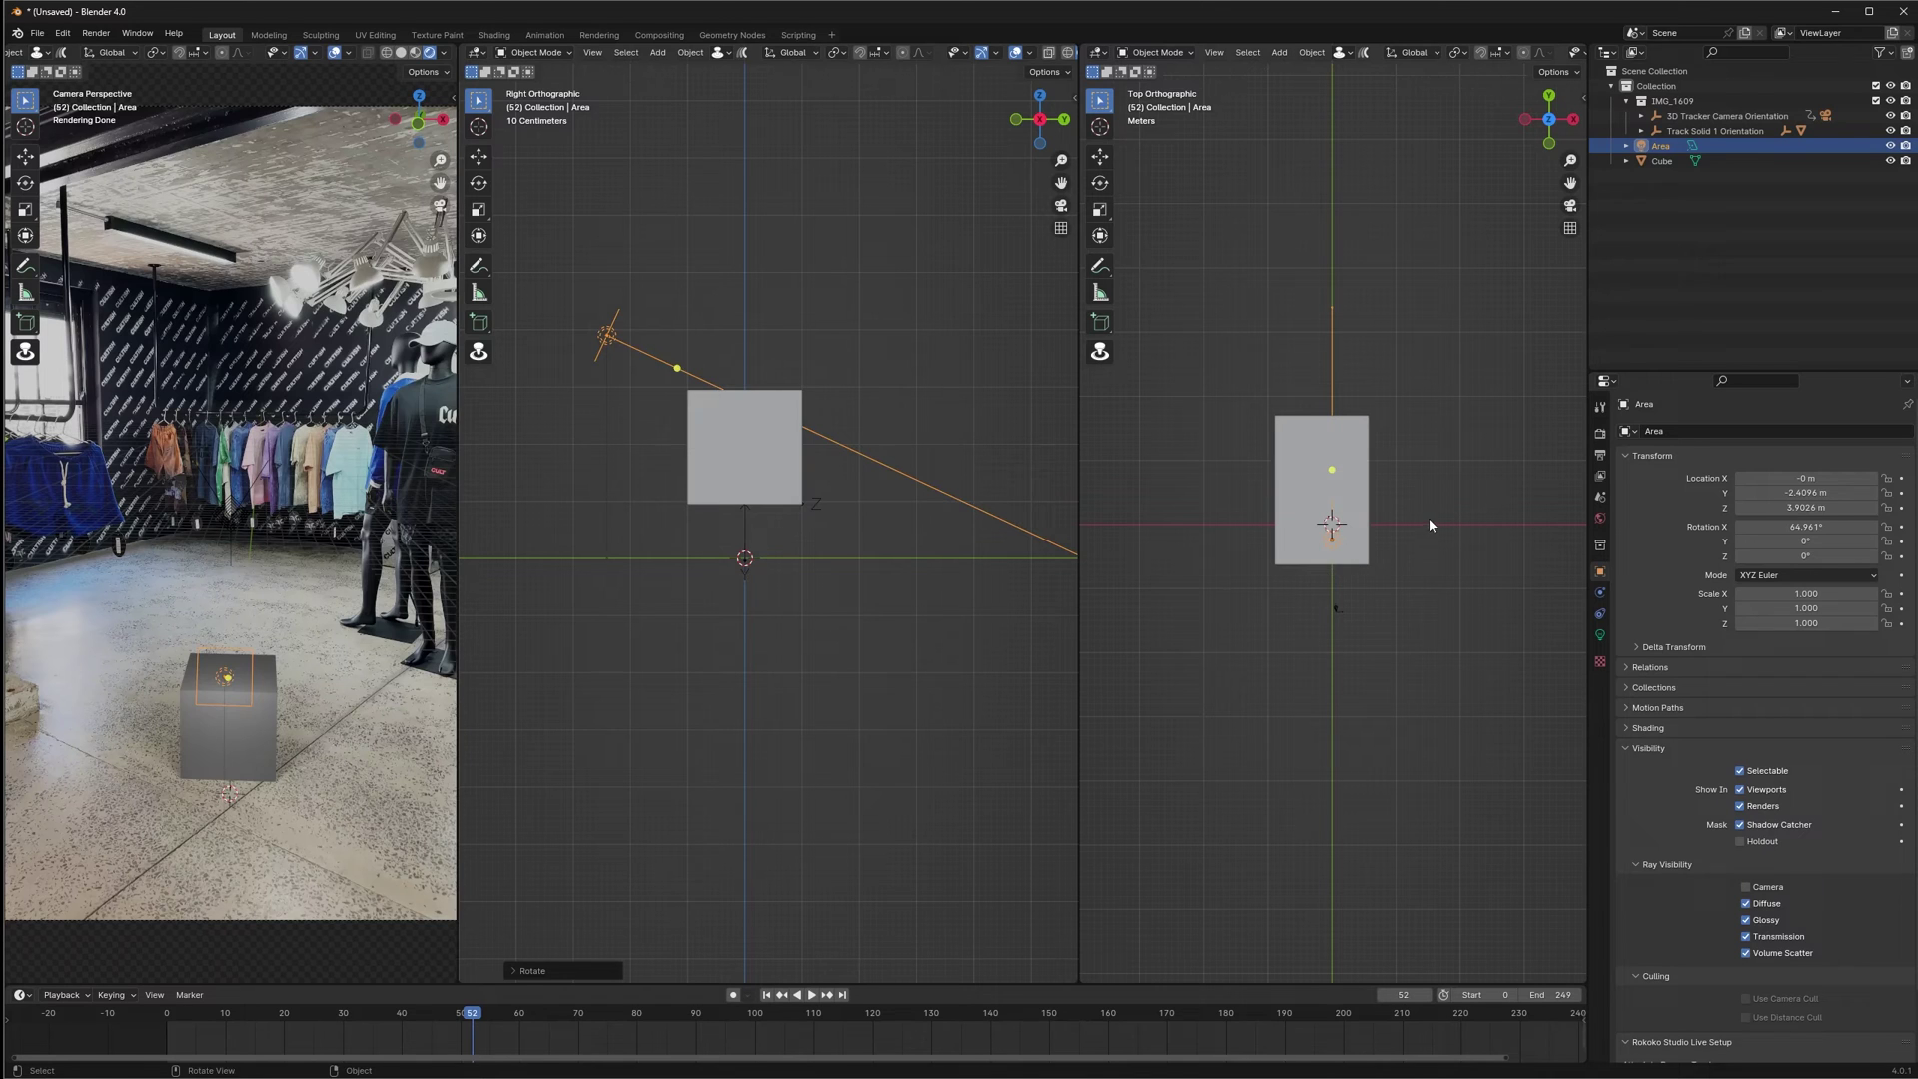
Turn the area light to about -114° around Z and place it beside the cube at about X -3.30 m, Y 1.82 m
key(g)
click(1325, 478)
key(r)
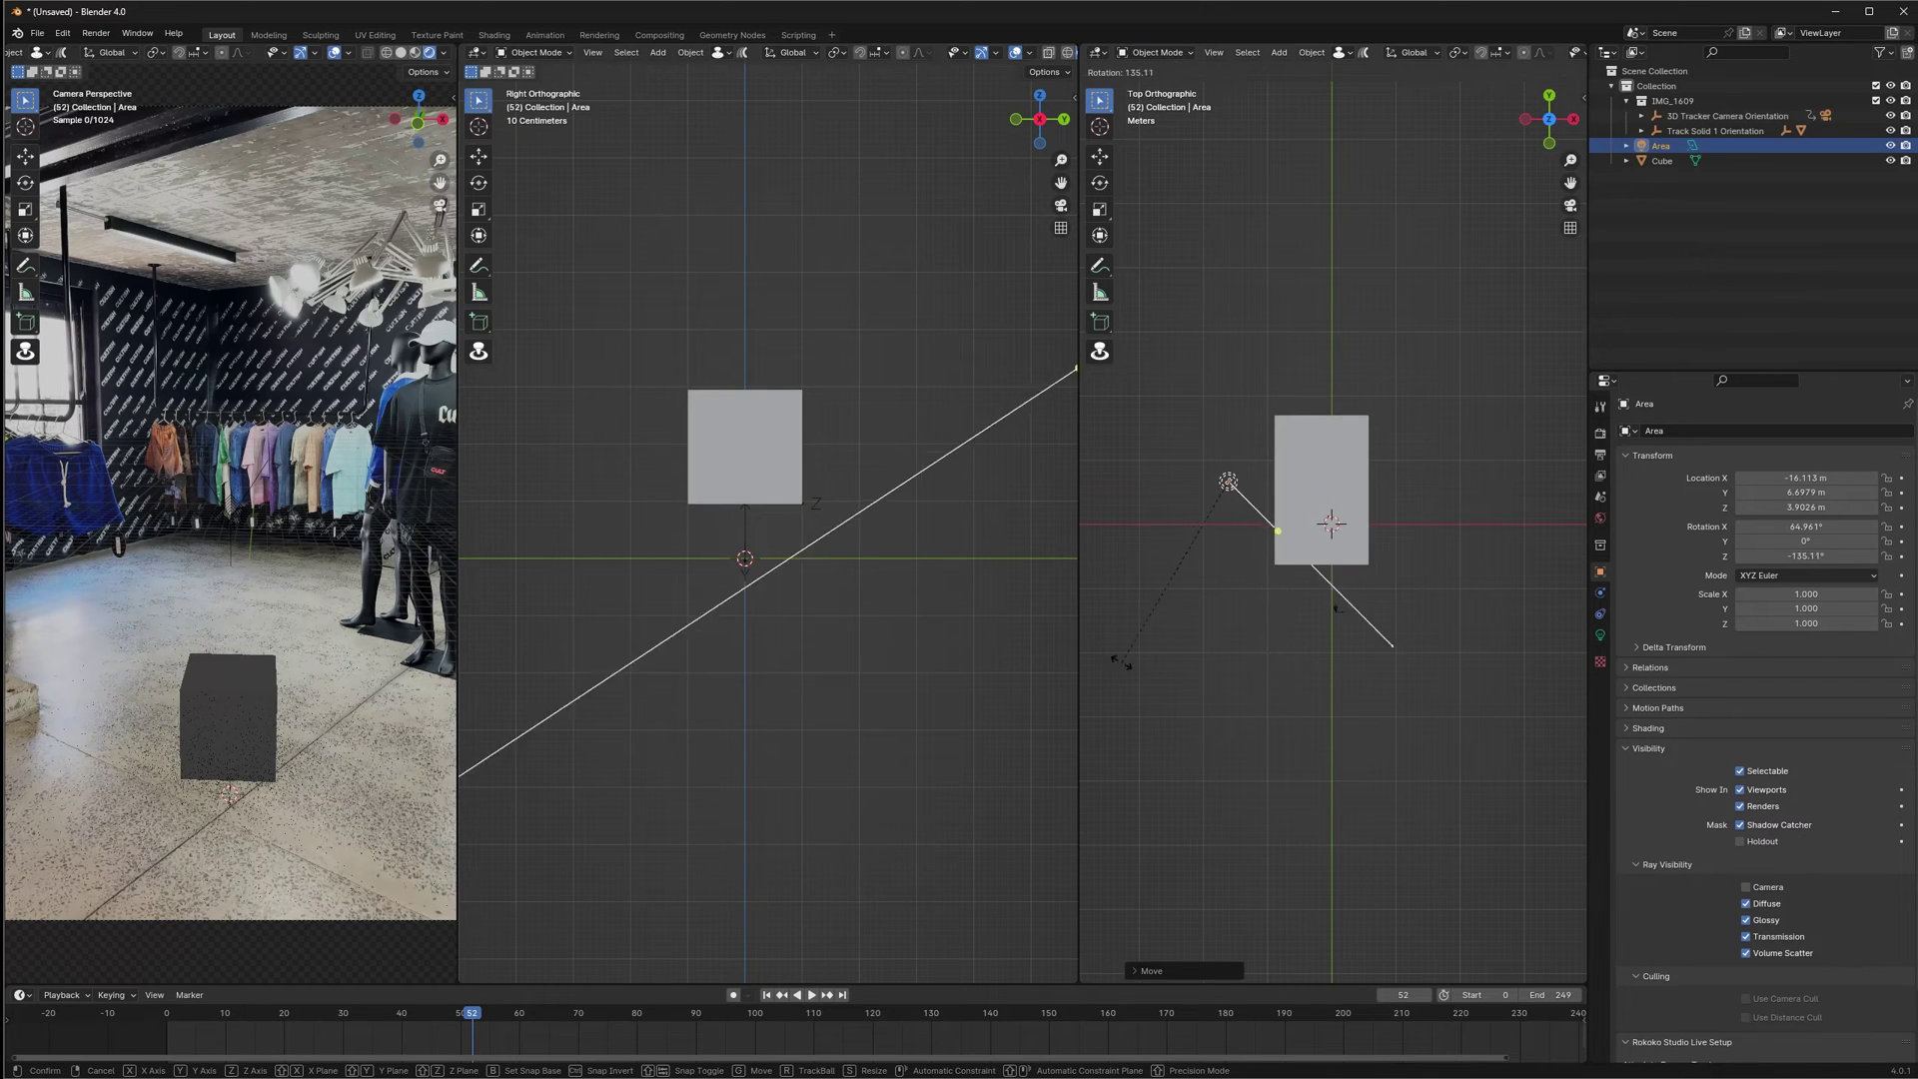
click(1203, 624)
scroll(1309, 590, up, 4)
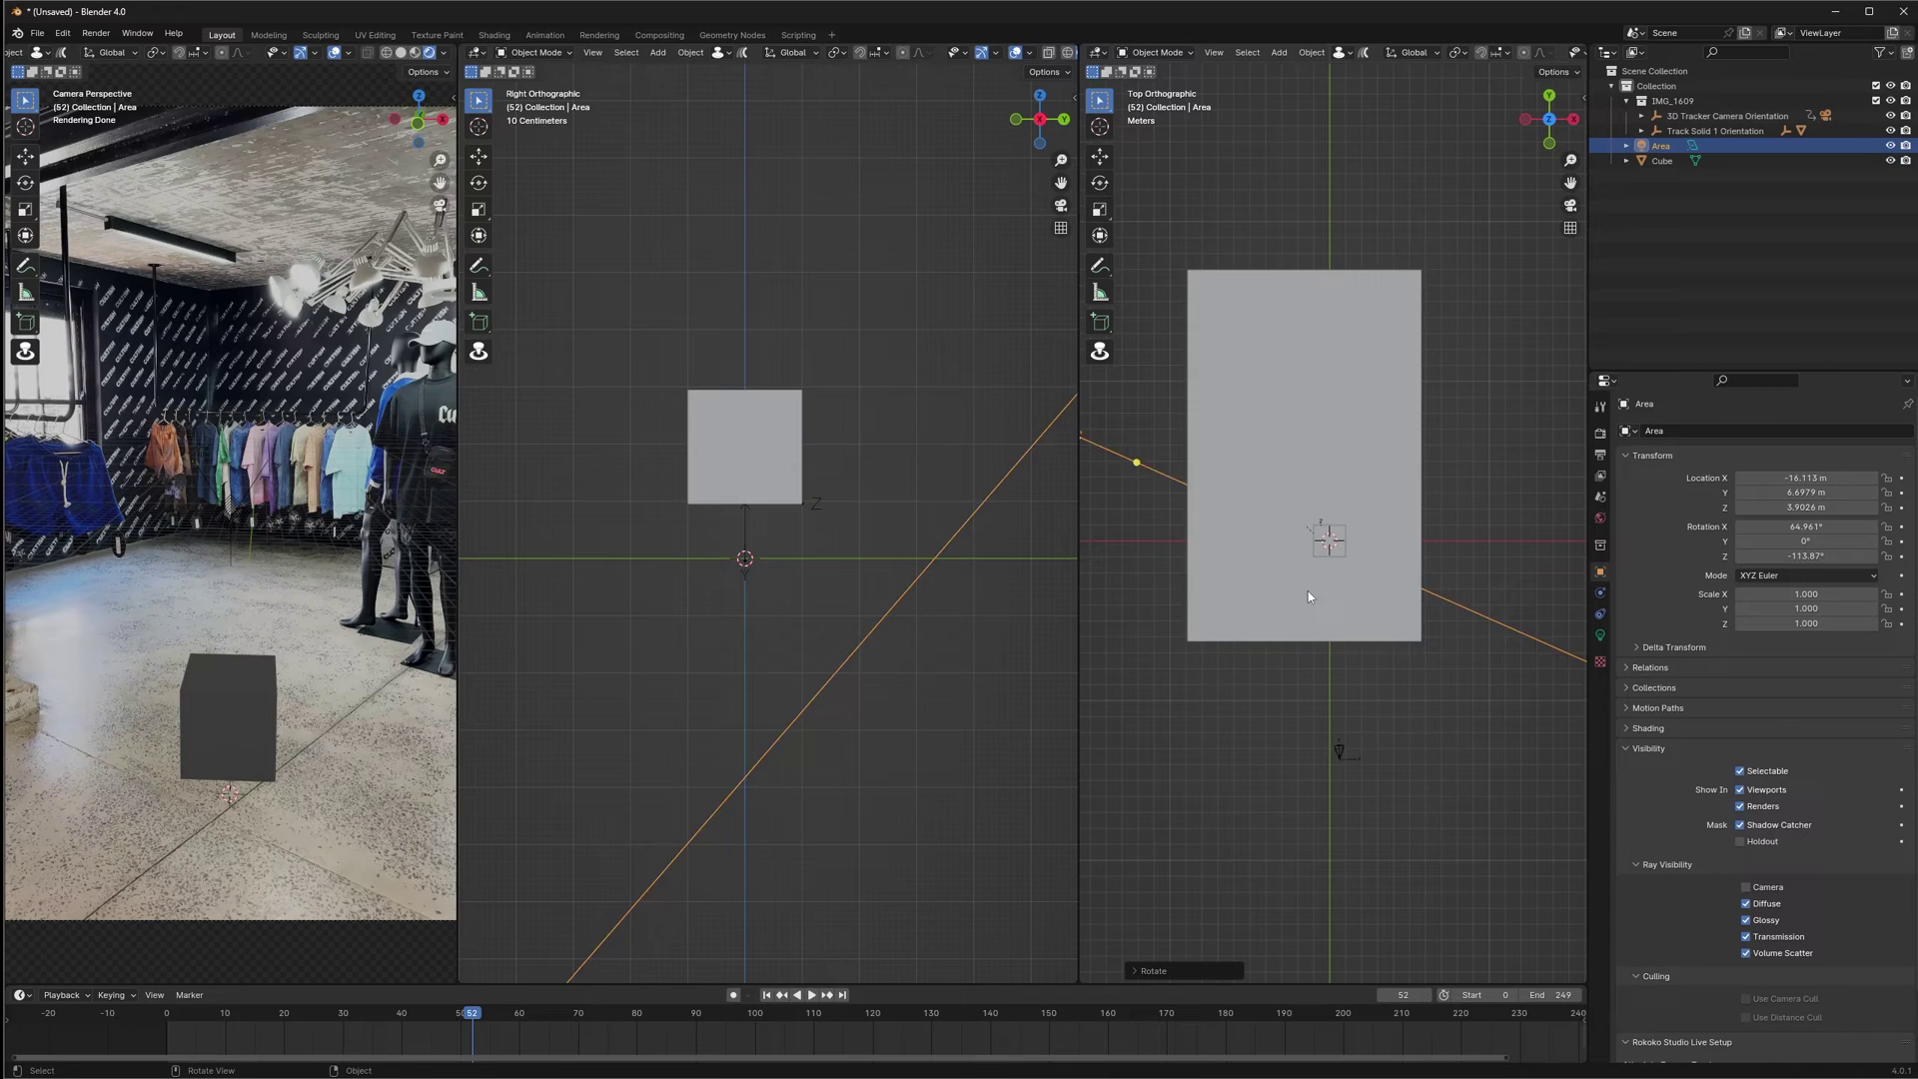
key(g)
click(1491, 644)
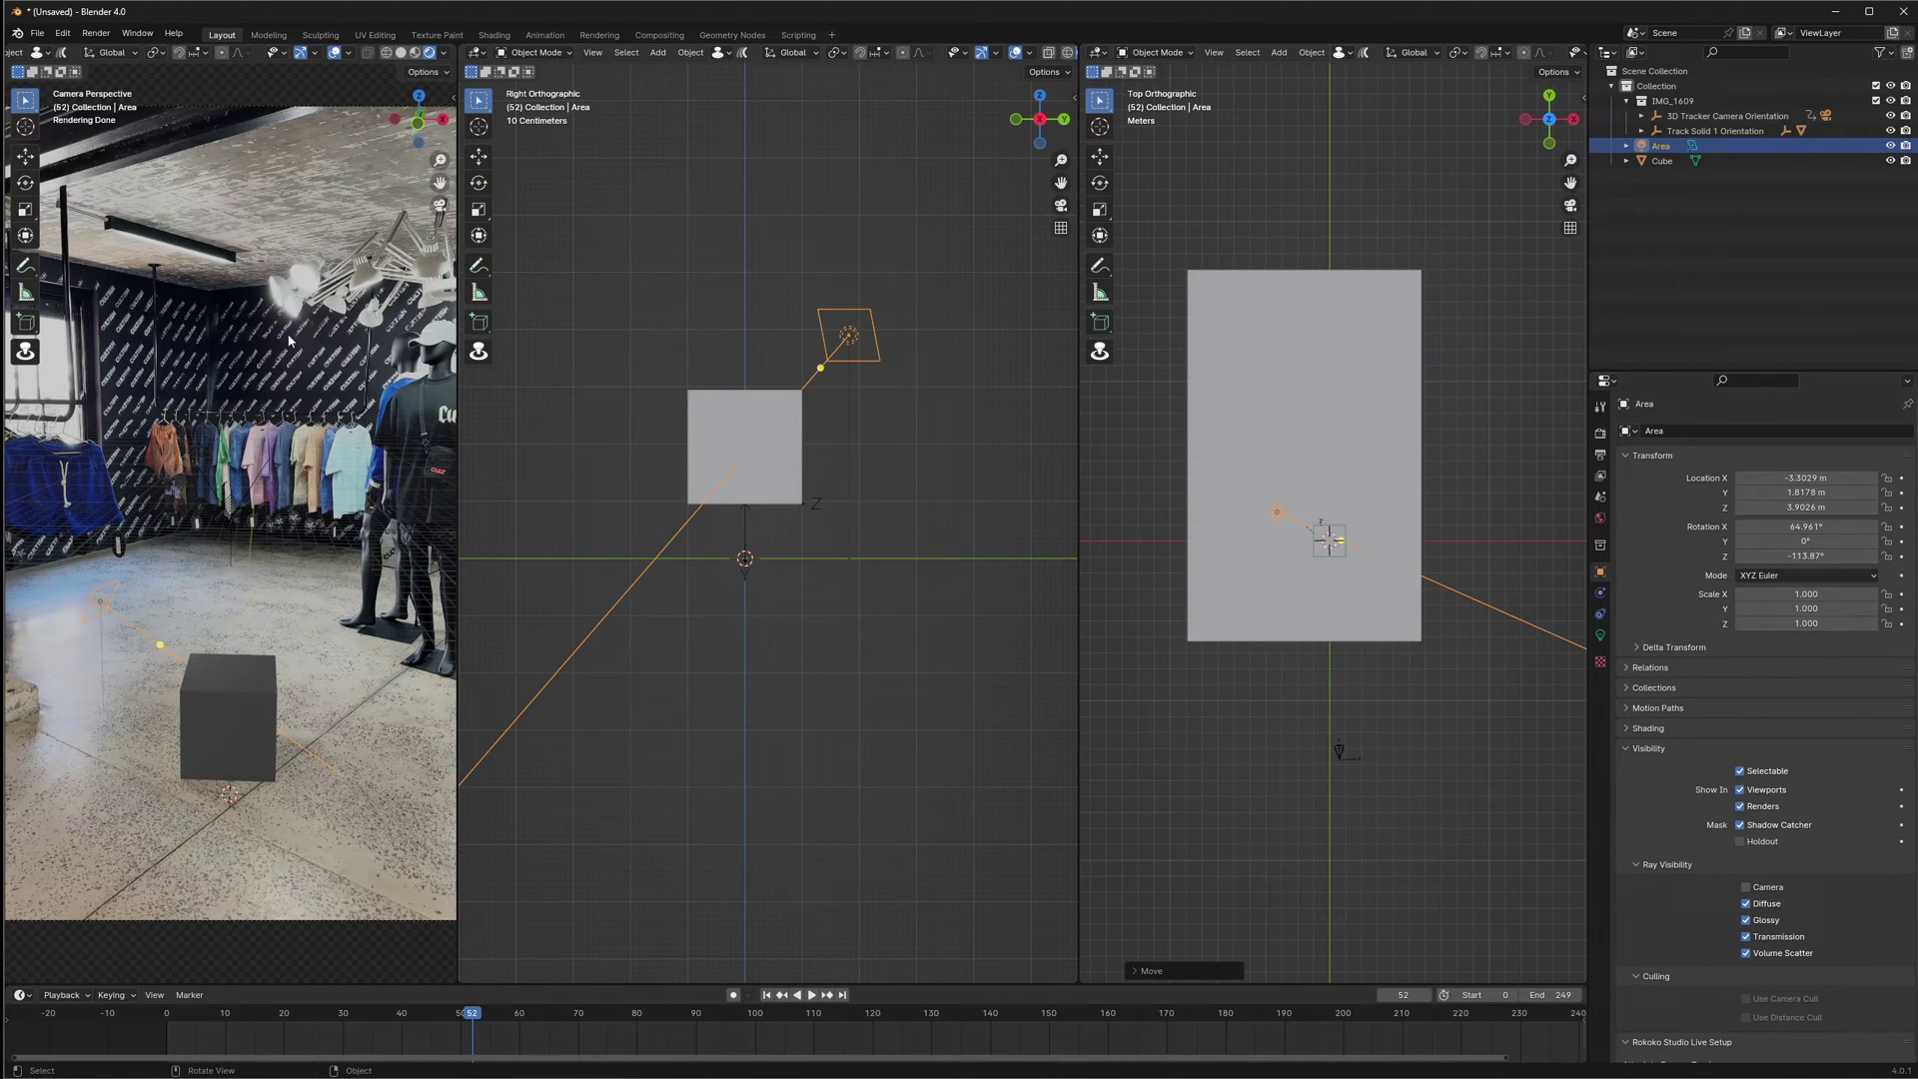
Move the area light slightly farther from the cube in the top view and rotate it to aim at the cube
scroll(291, 339, down, 1)
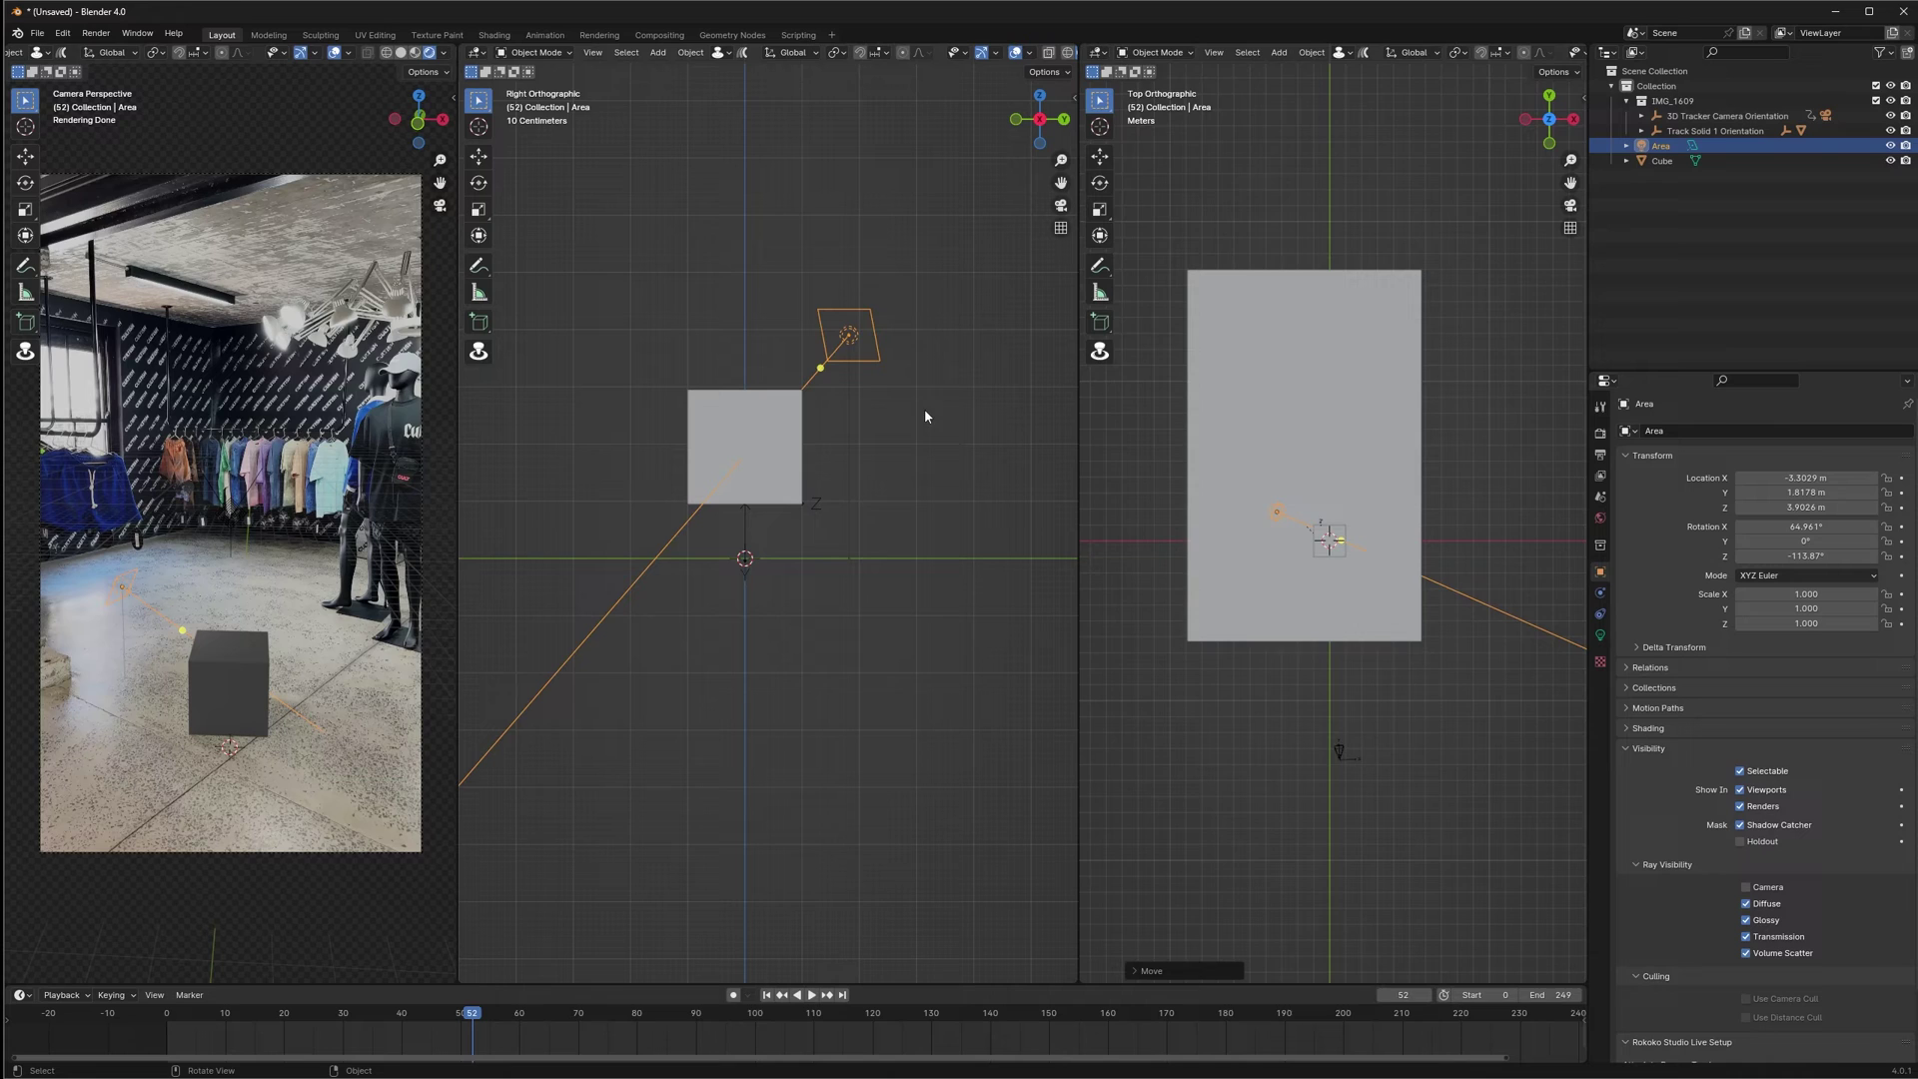
scroll(1367, 571, up, 4)
key(g)
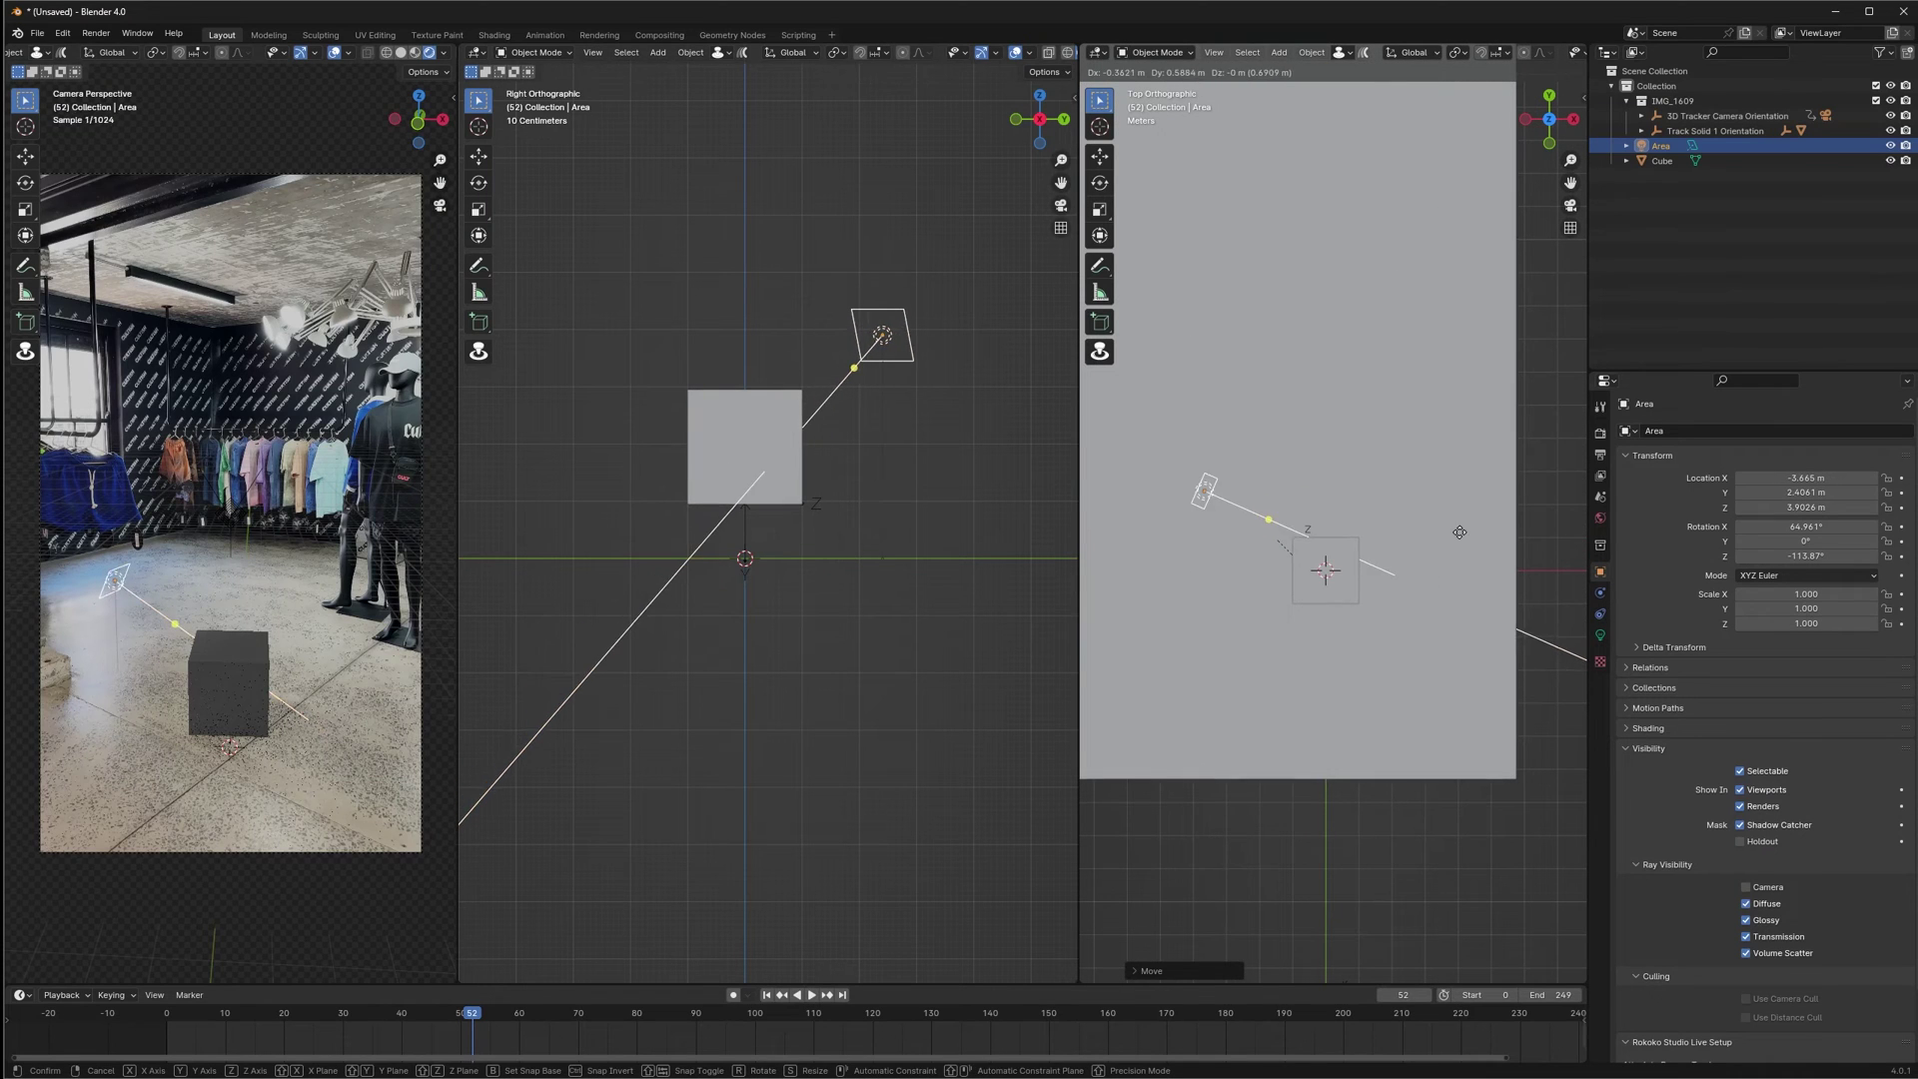
click(1479, 533)
key(r)
click(1521, 571)
Set the area light's power to 1000 W and scale the light up about 3.71 times
click(1600, 634)
click(1812, 535)
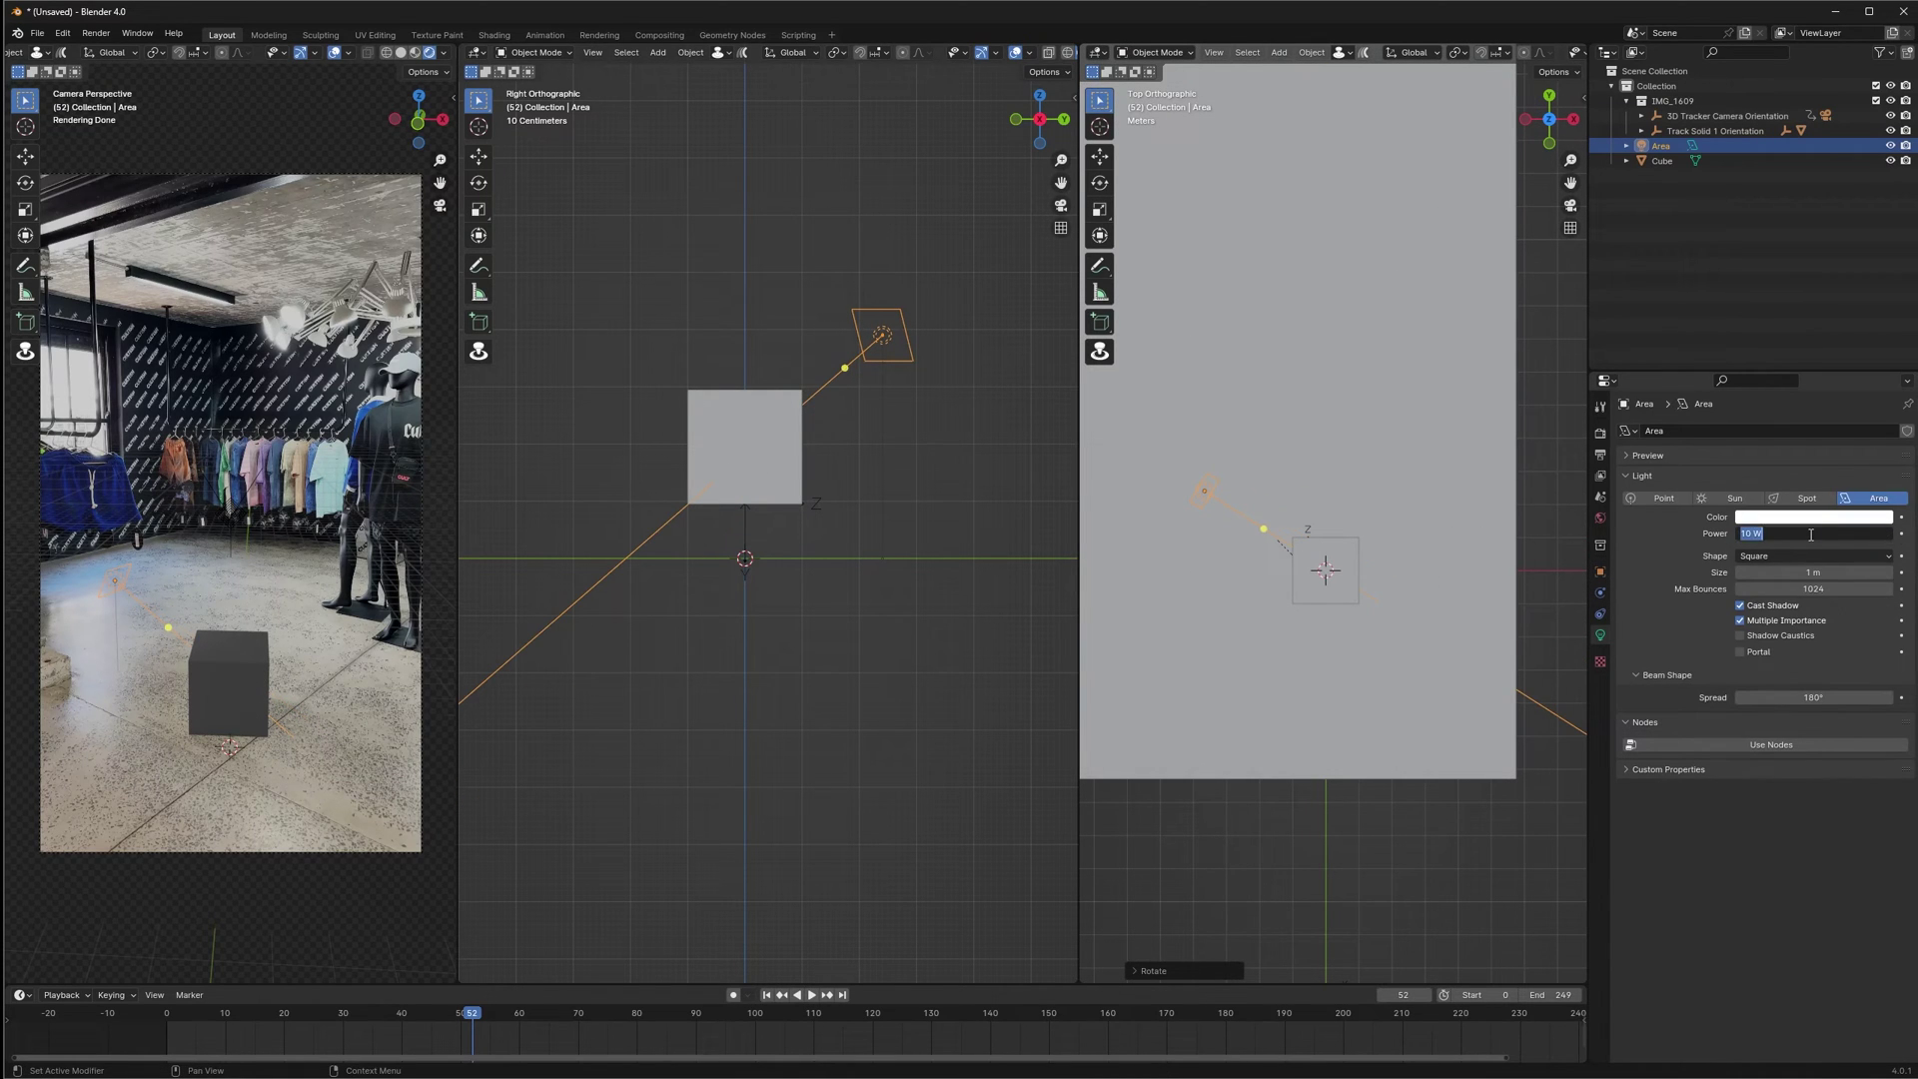
text(1000)
key(Return)
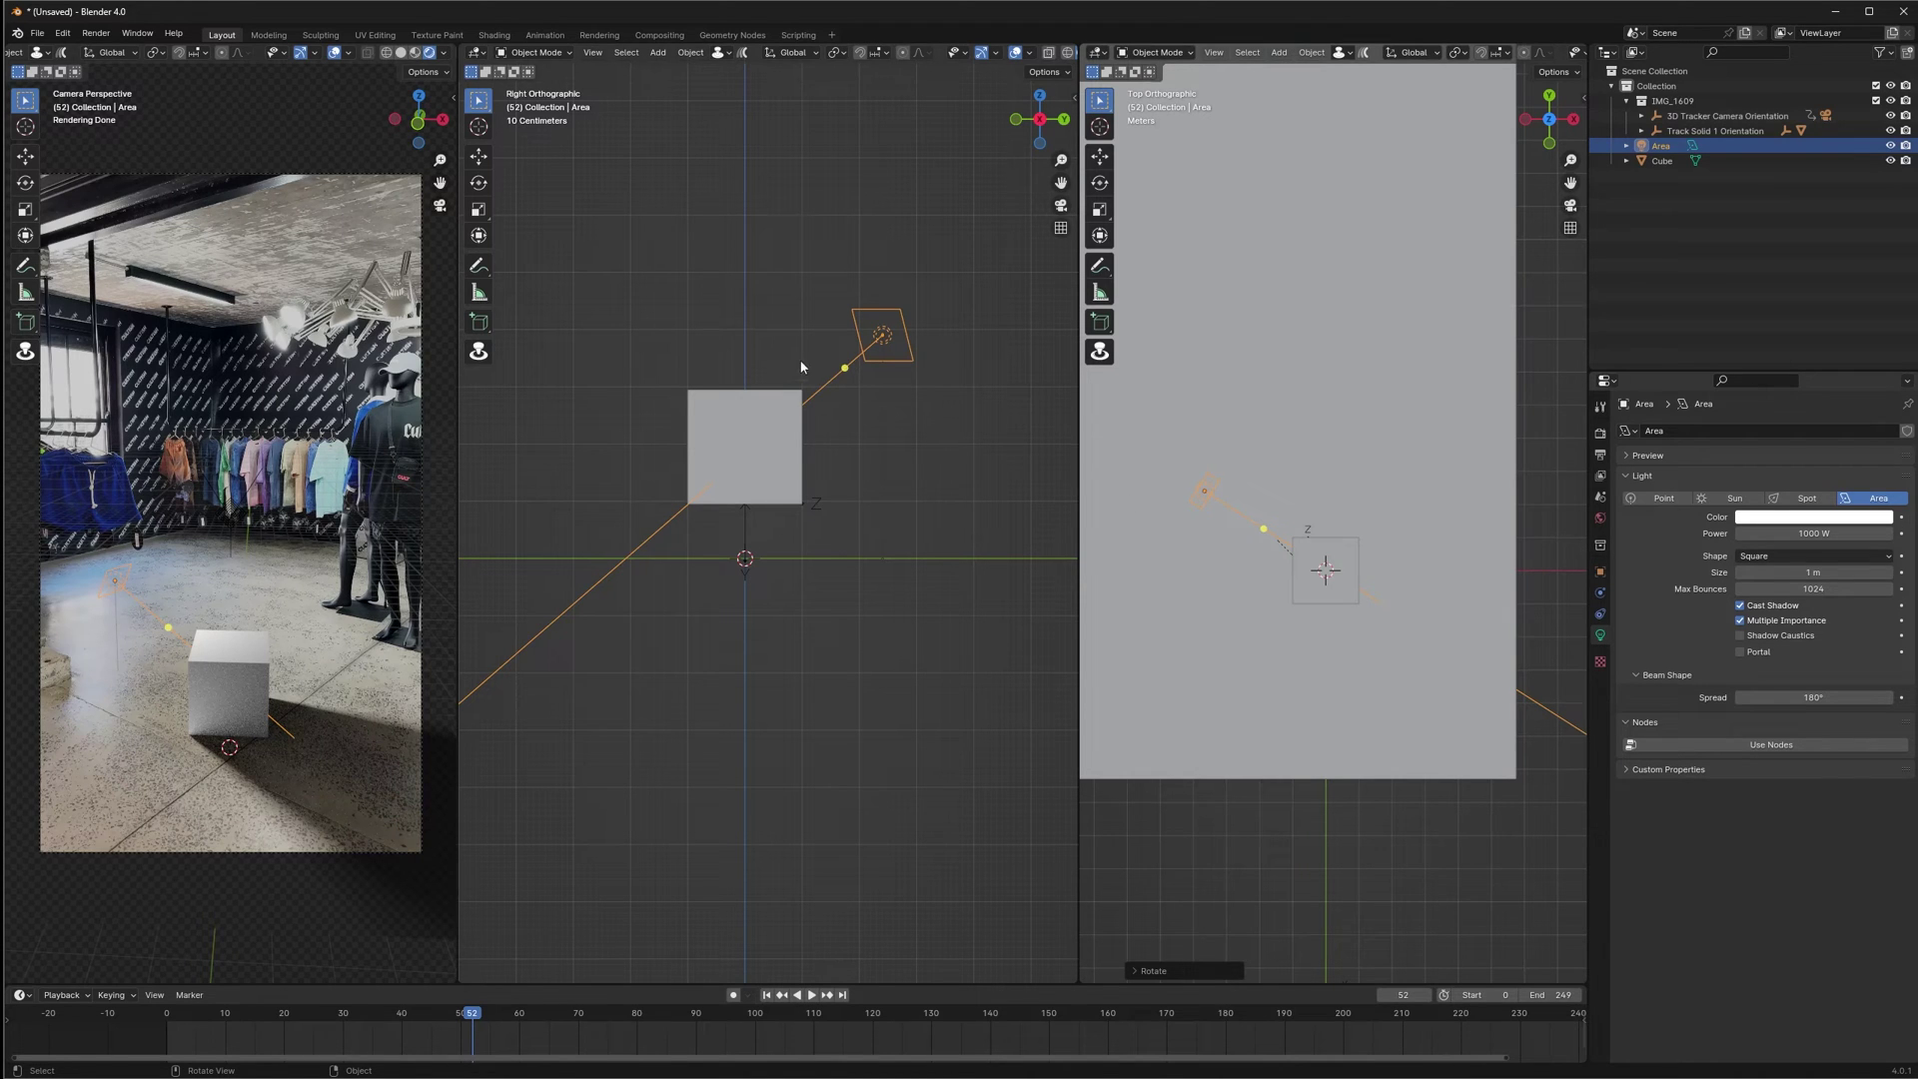
key(s)
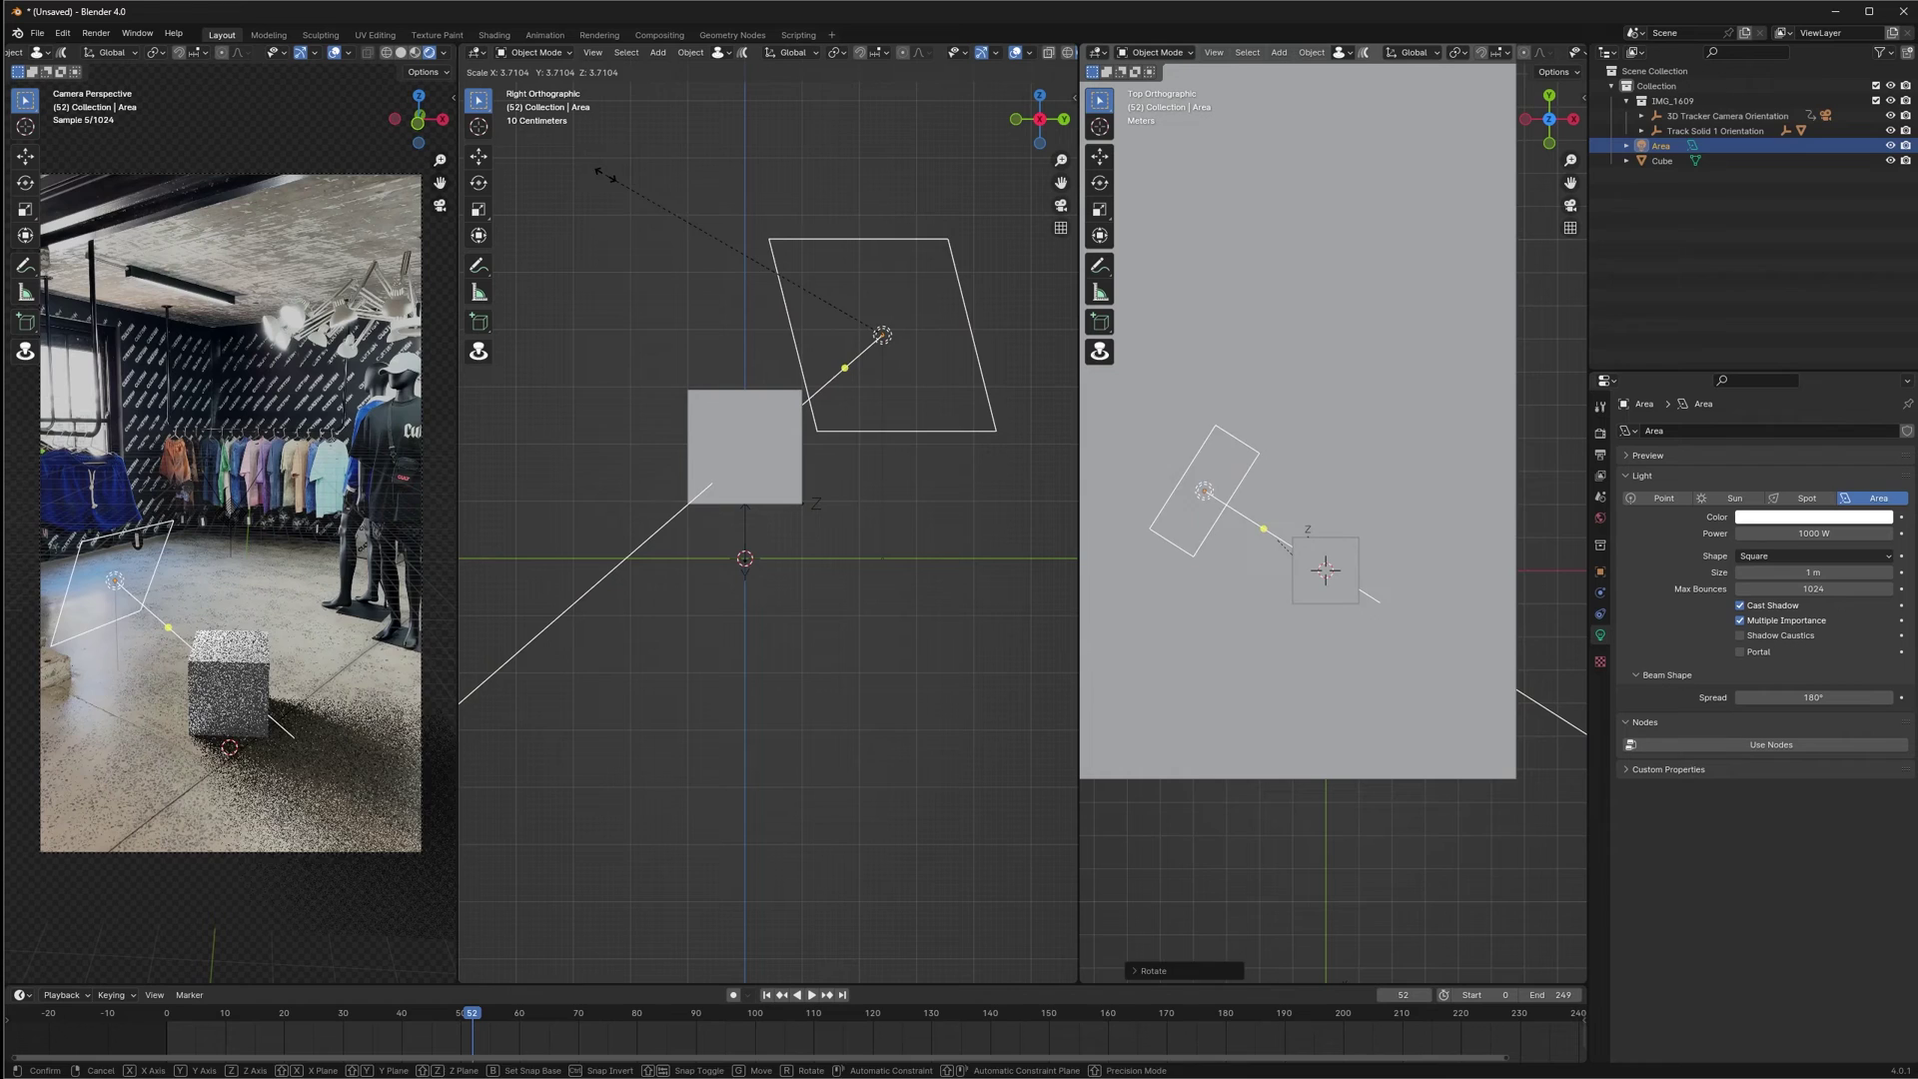
click(604, 176)
Try 500 W as the area light's power and settle on 250 W
click(1798, 532)
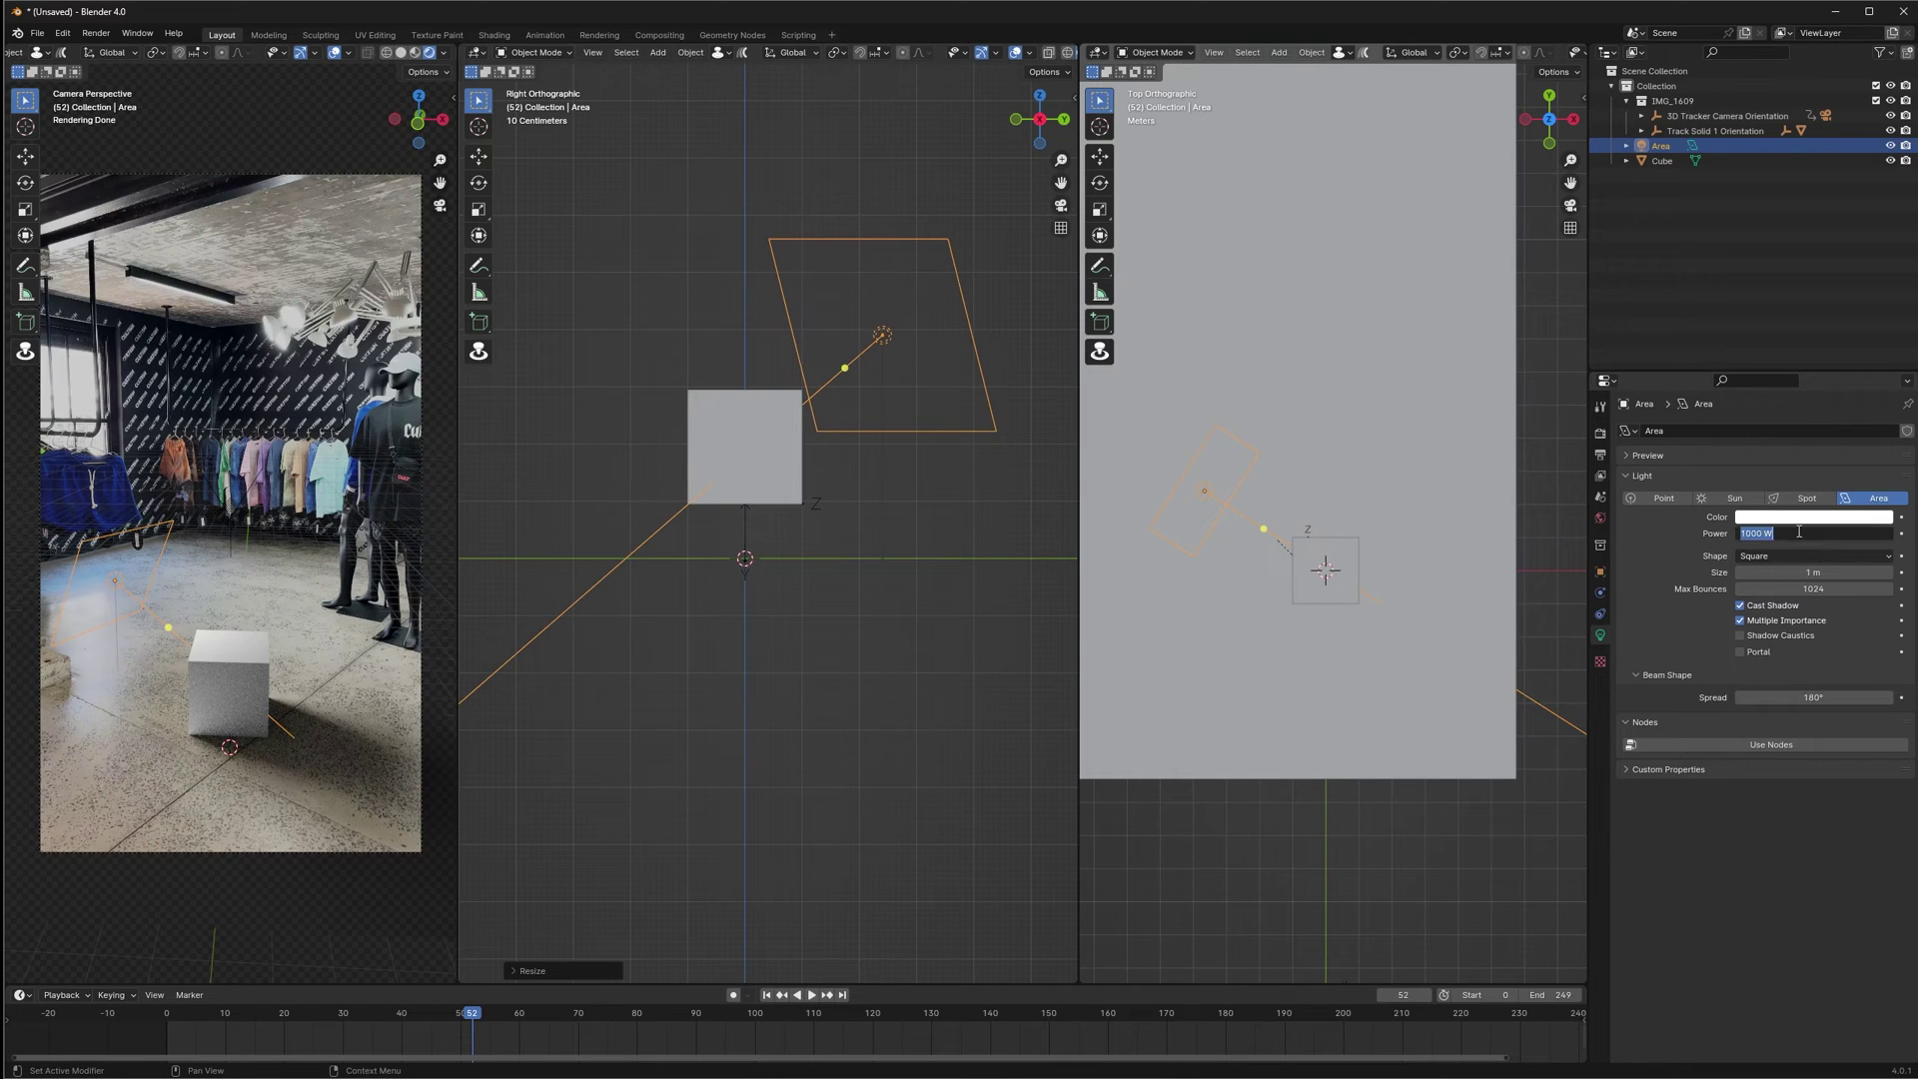
text(500)
key(Return)
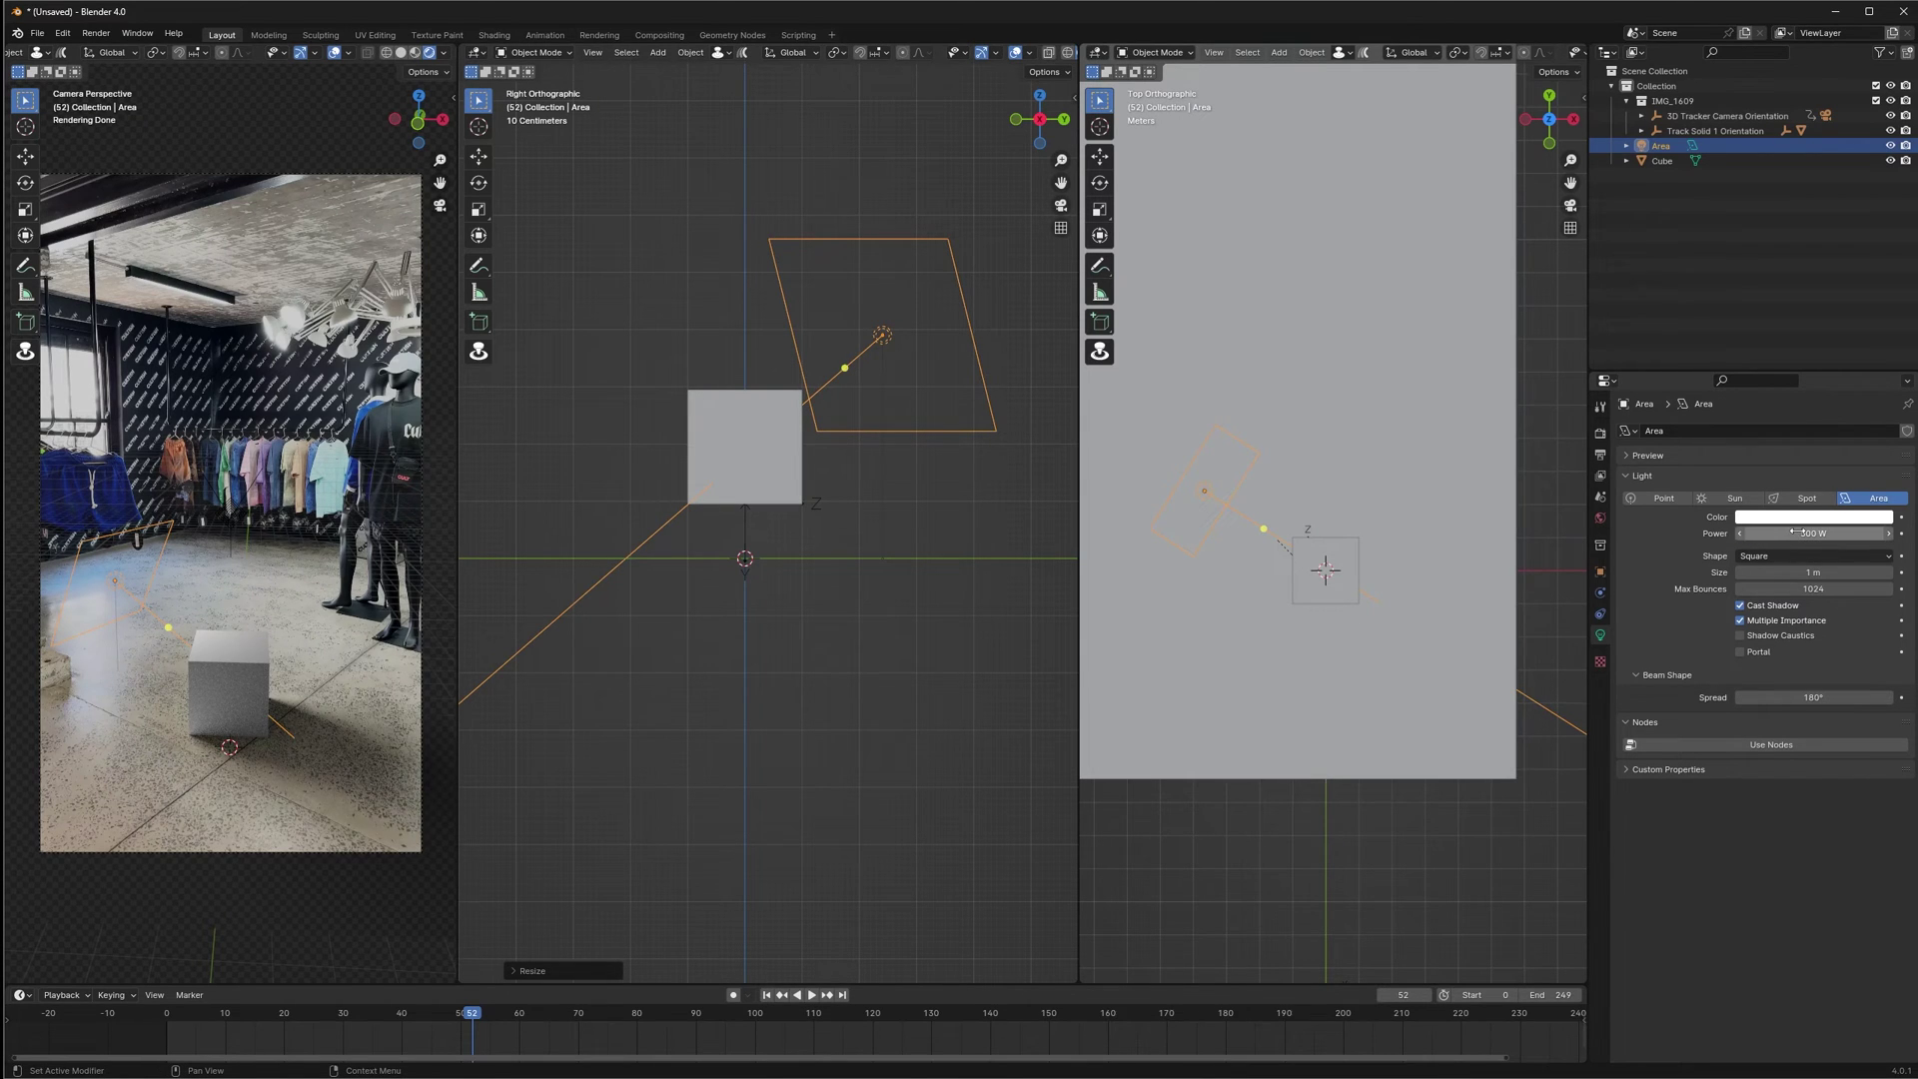
click(1798, 532)
text(250)
key(Return)
Using the front and top orthographic views, move the area light farther behind the cube and rotate it to face the cube
click(883, 333)
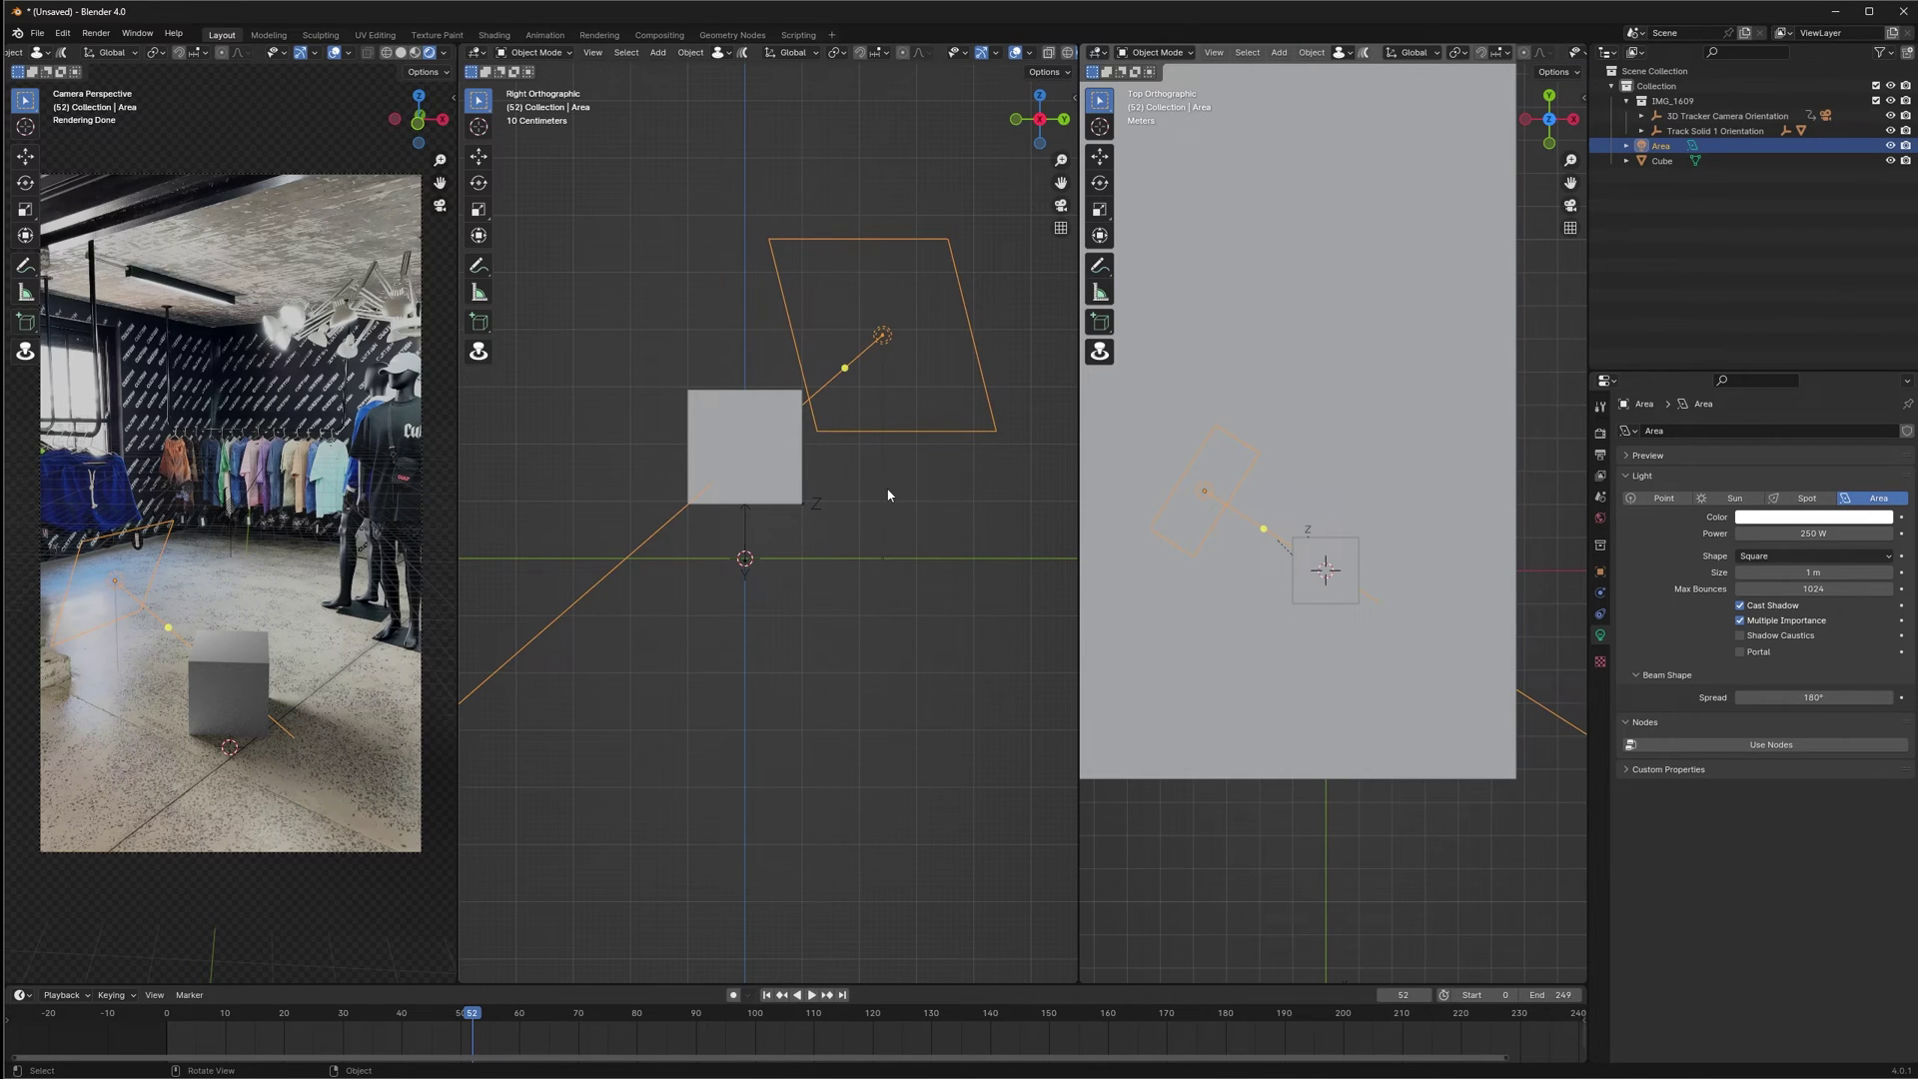
key(KP_1)
scroll(839, 449, down, 2)
key(r)
click(1378, 489)
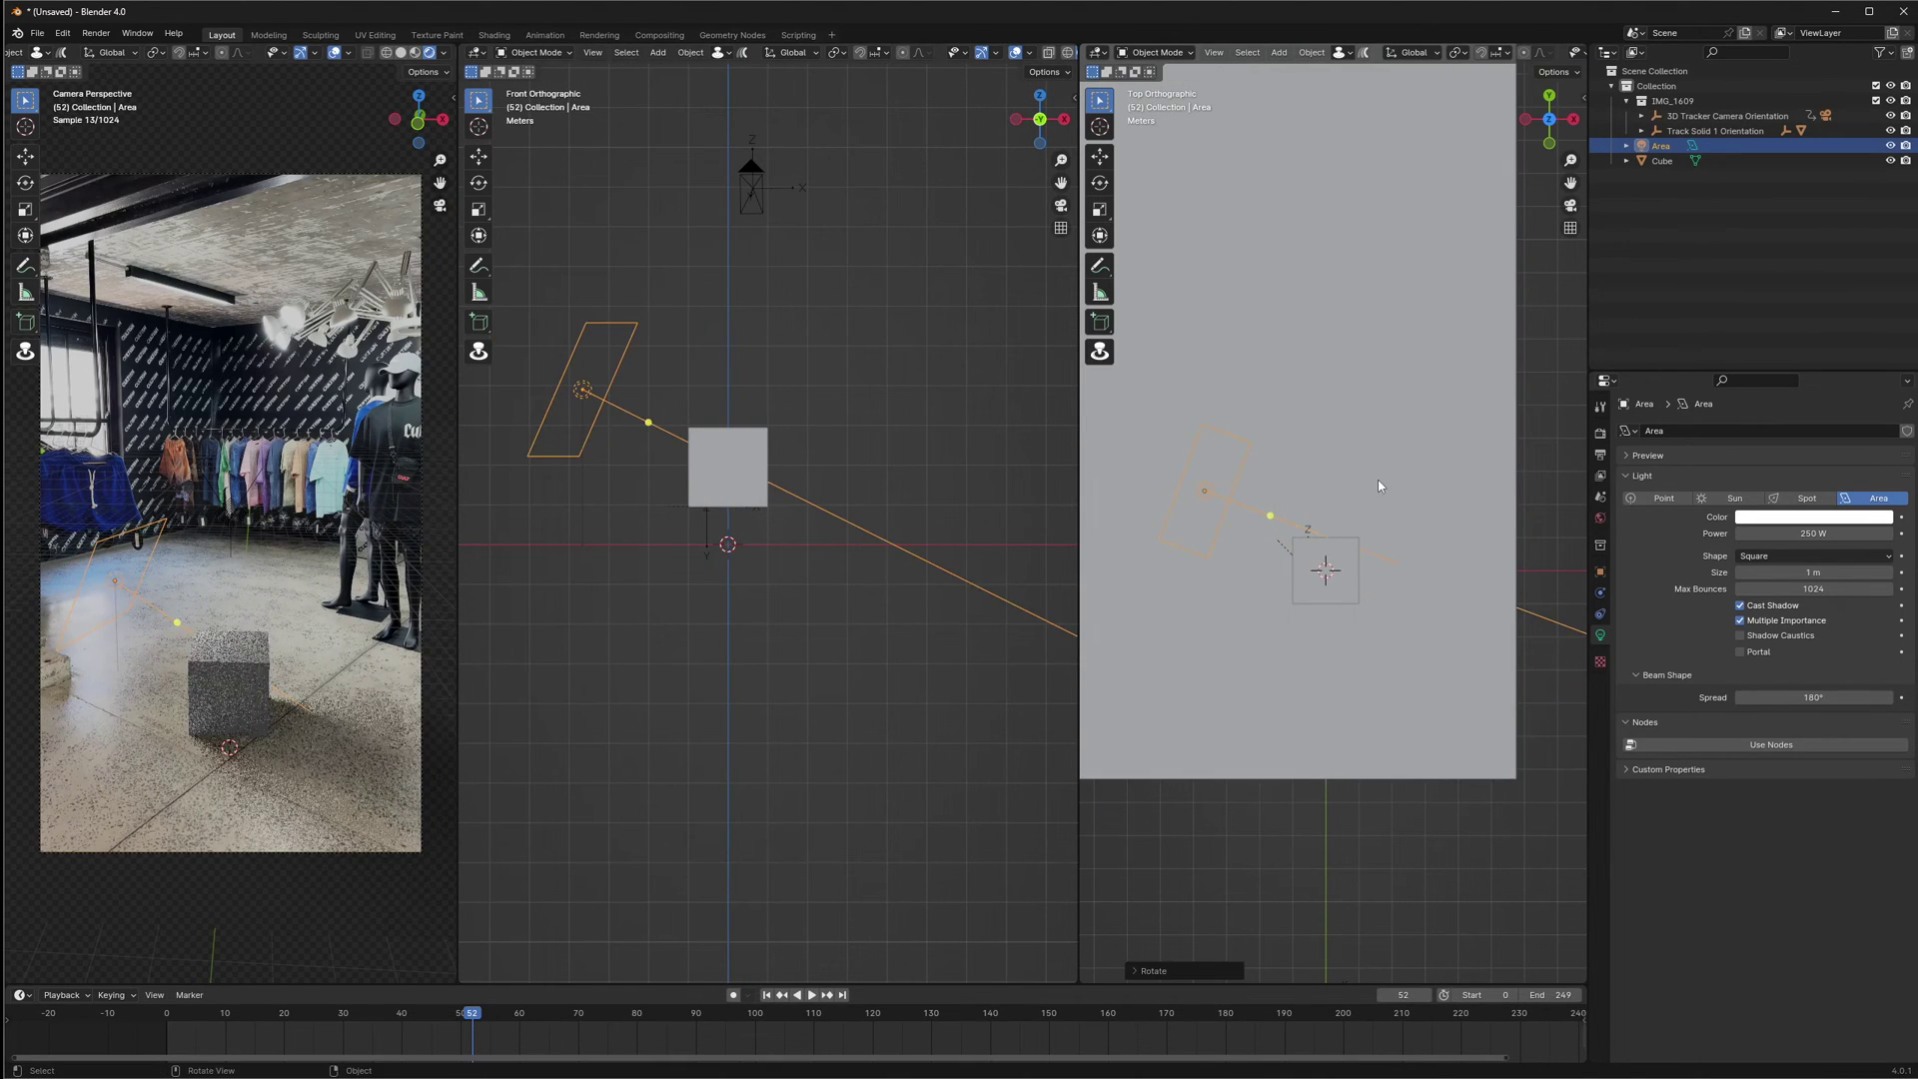
key(r)
click(1405, 509)
key(r)
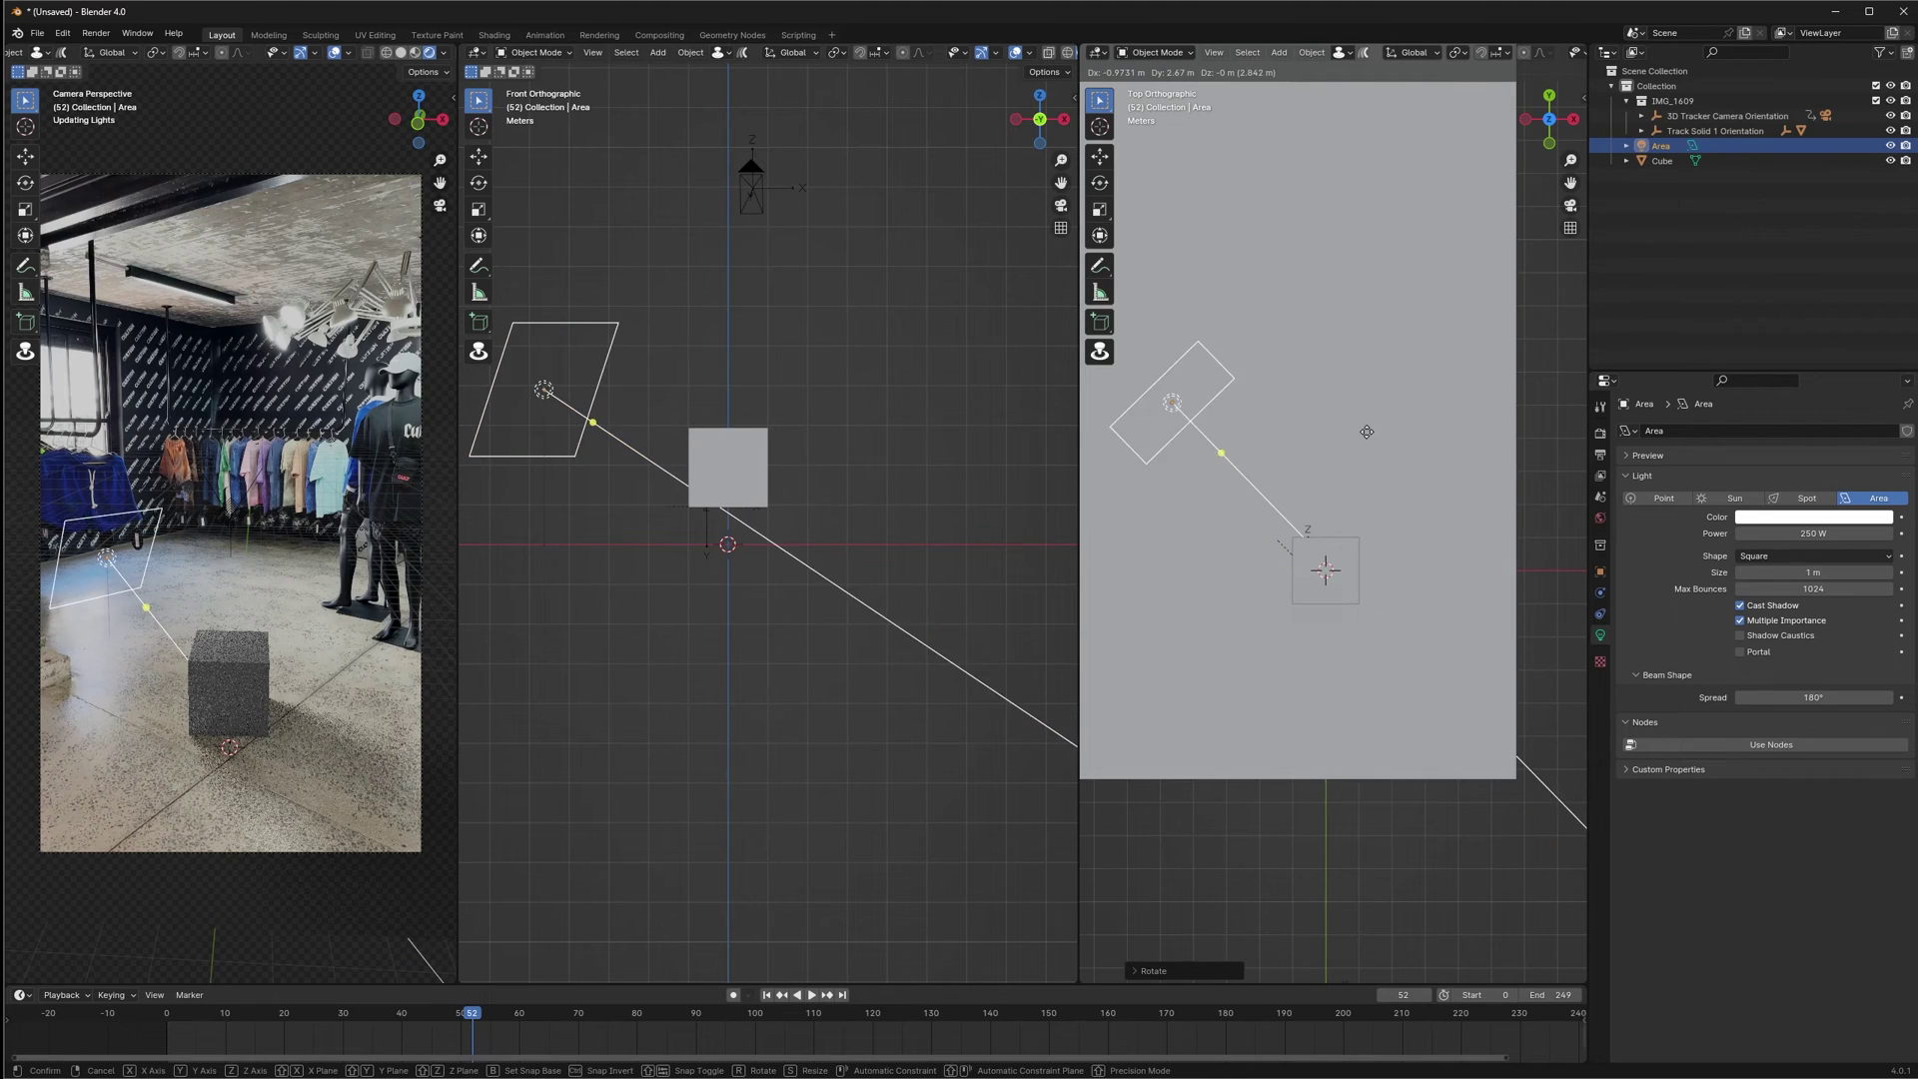
click(839, 358)
Duplicate the area light, place the copy above and behind the cube, and rotate it to shine downward
key(shift+d)
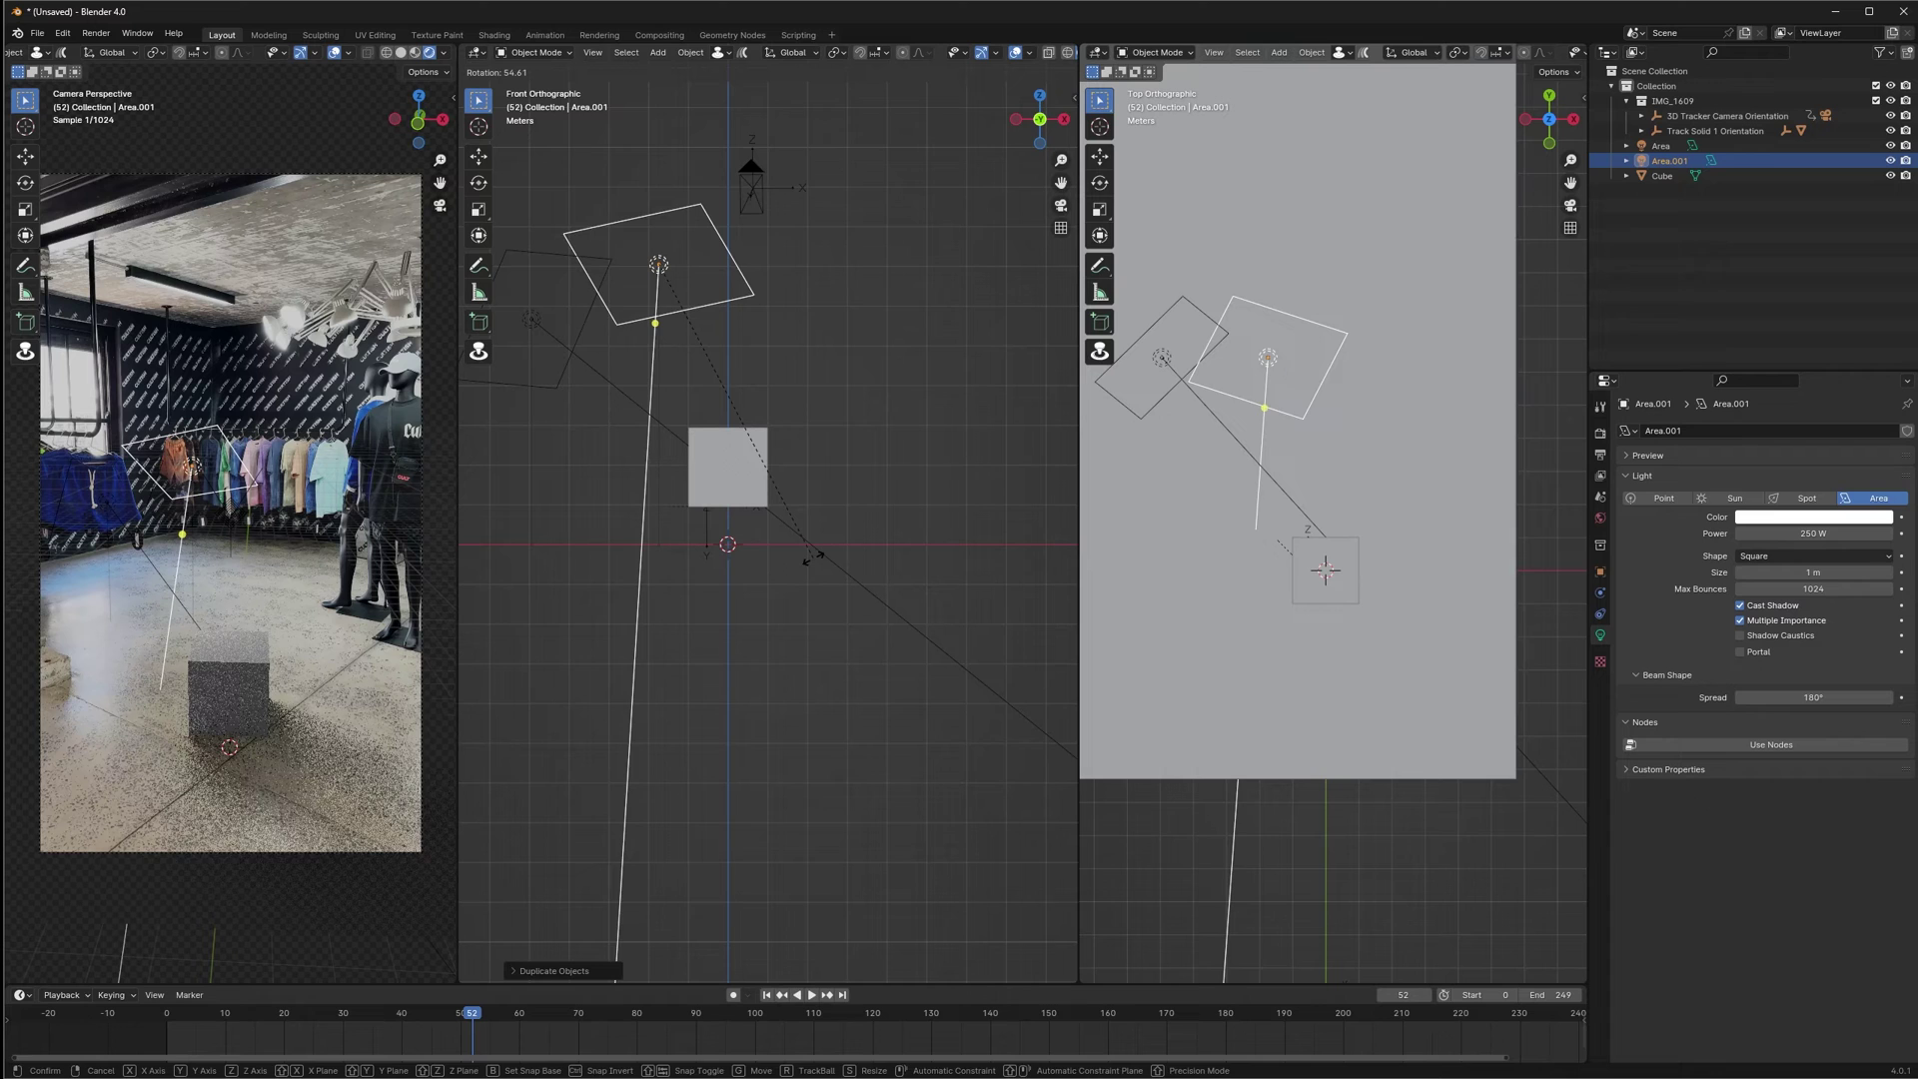
click(820, 438)
key(r)
key(x)
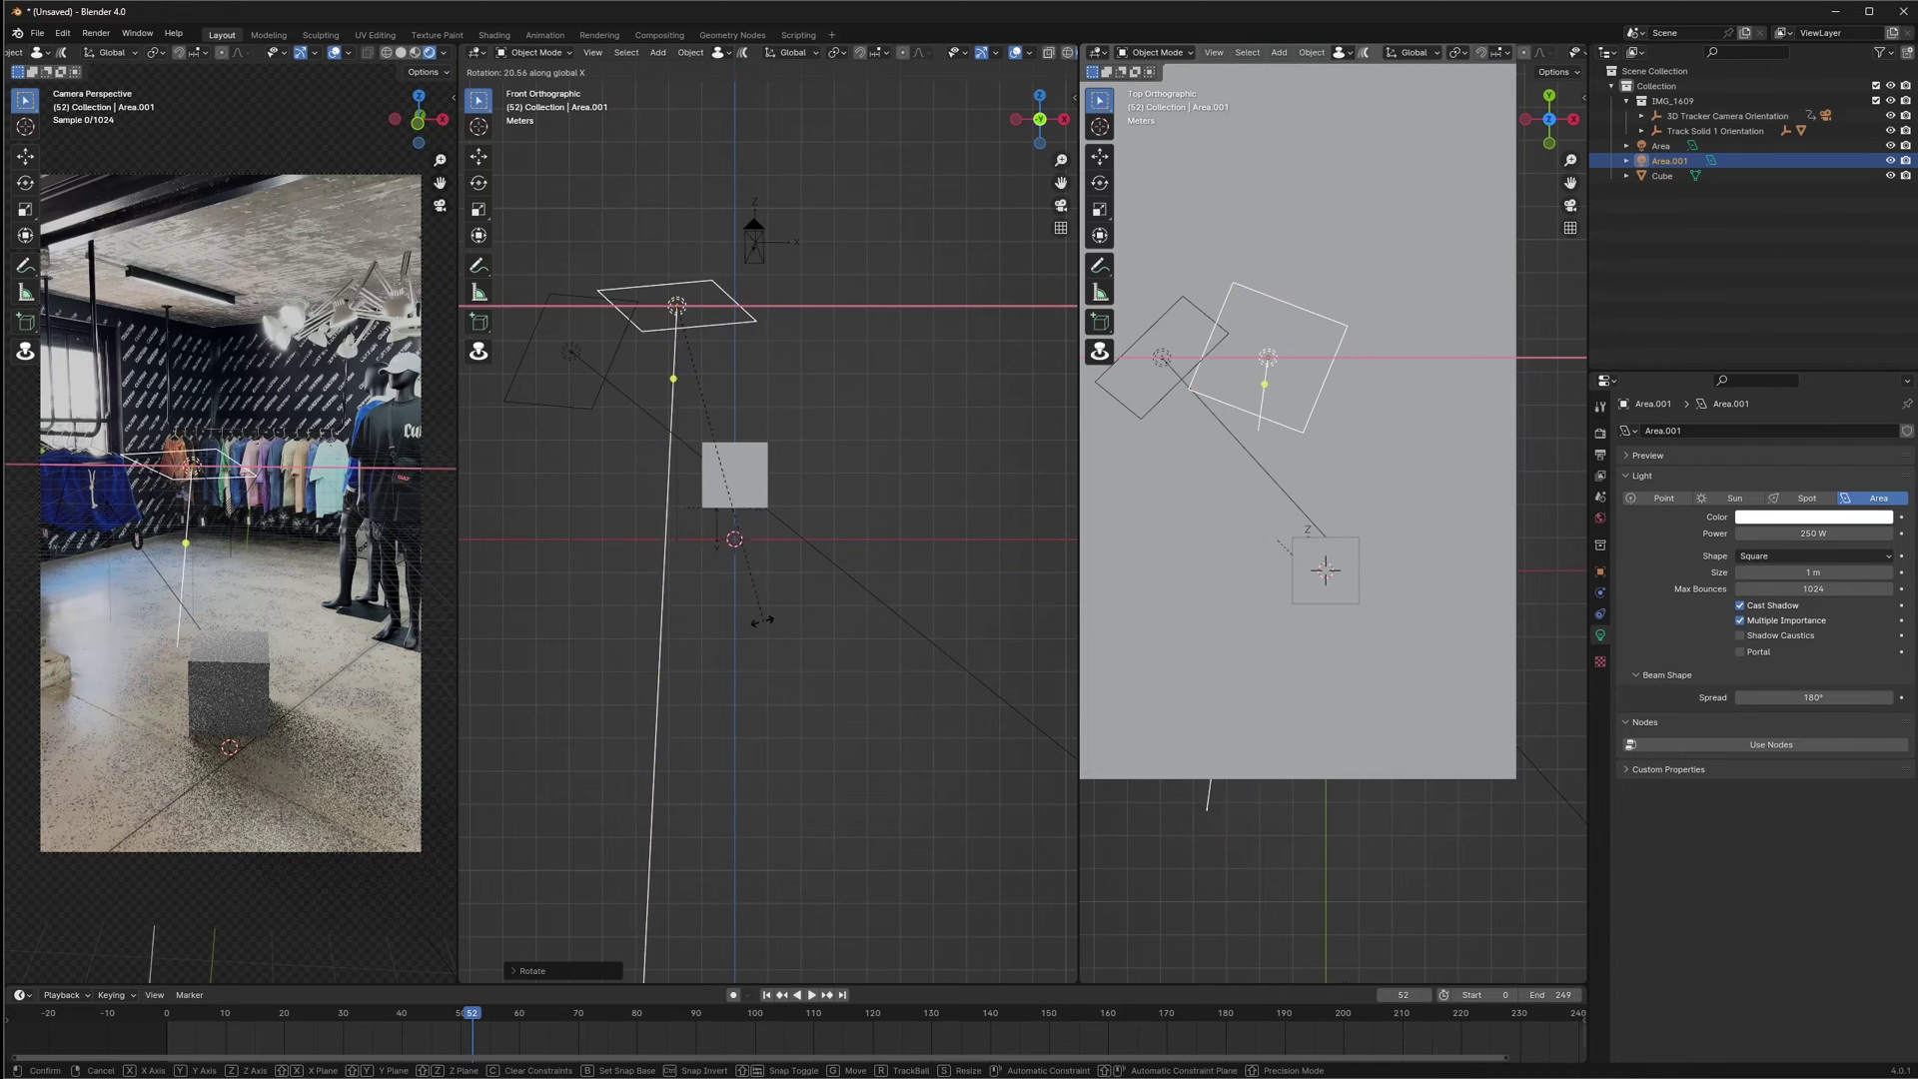
click(671, 552)
Duplicate the overhead area light to the opposite side of the cube and rotate the copy back toward the cube
key(shift+d)
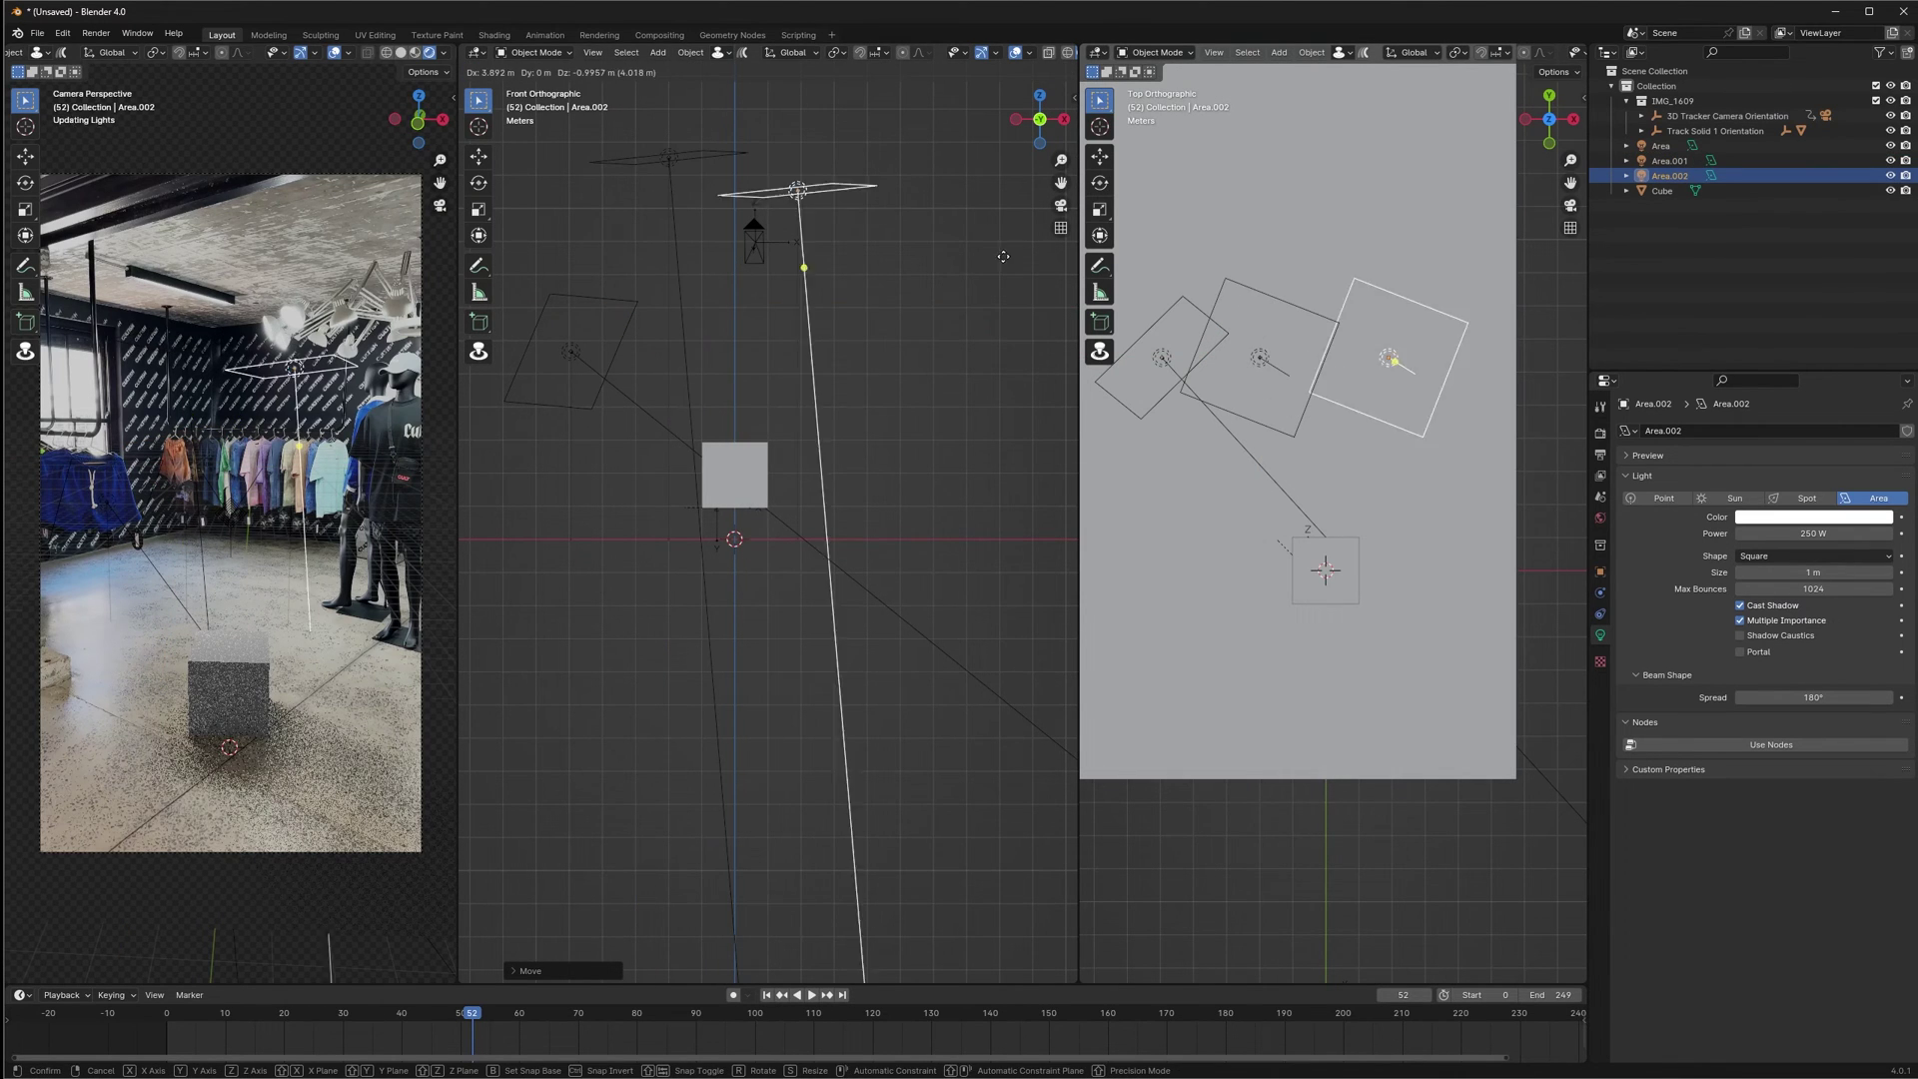
click(1055, 235)
key(r)
click(1005, 313)
key(r)
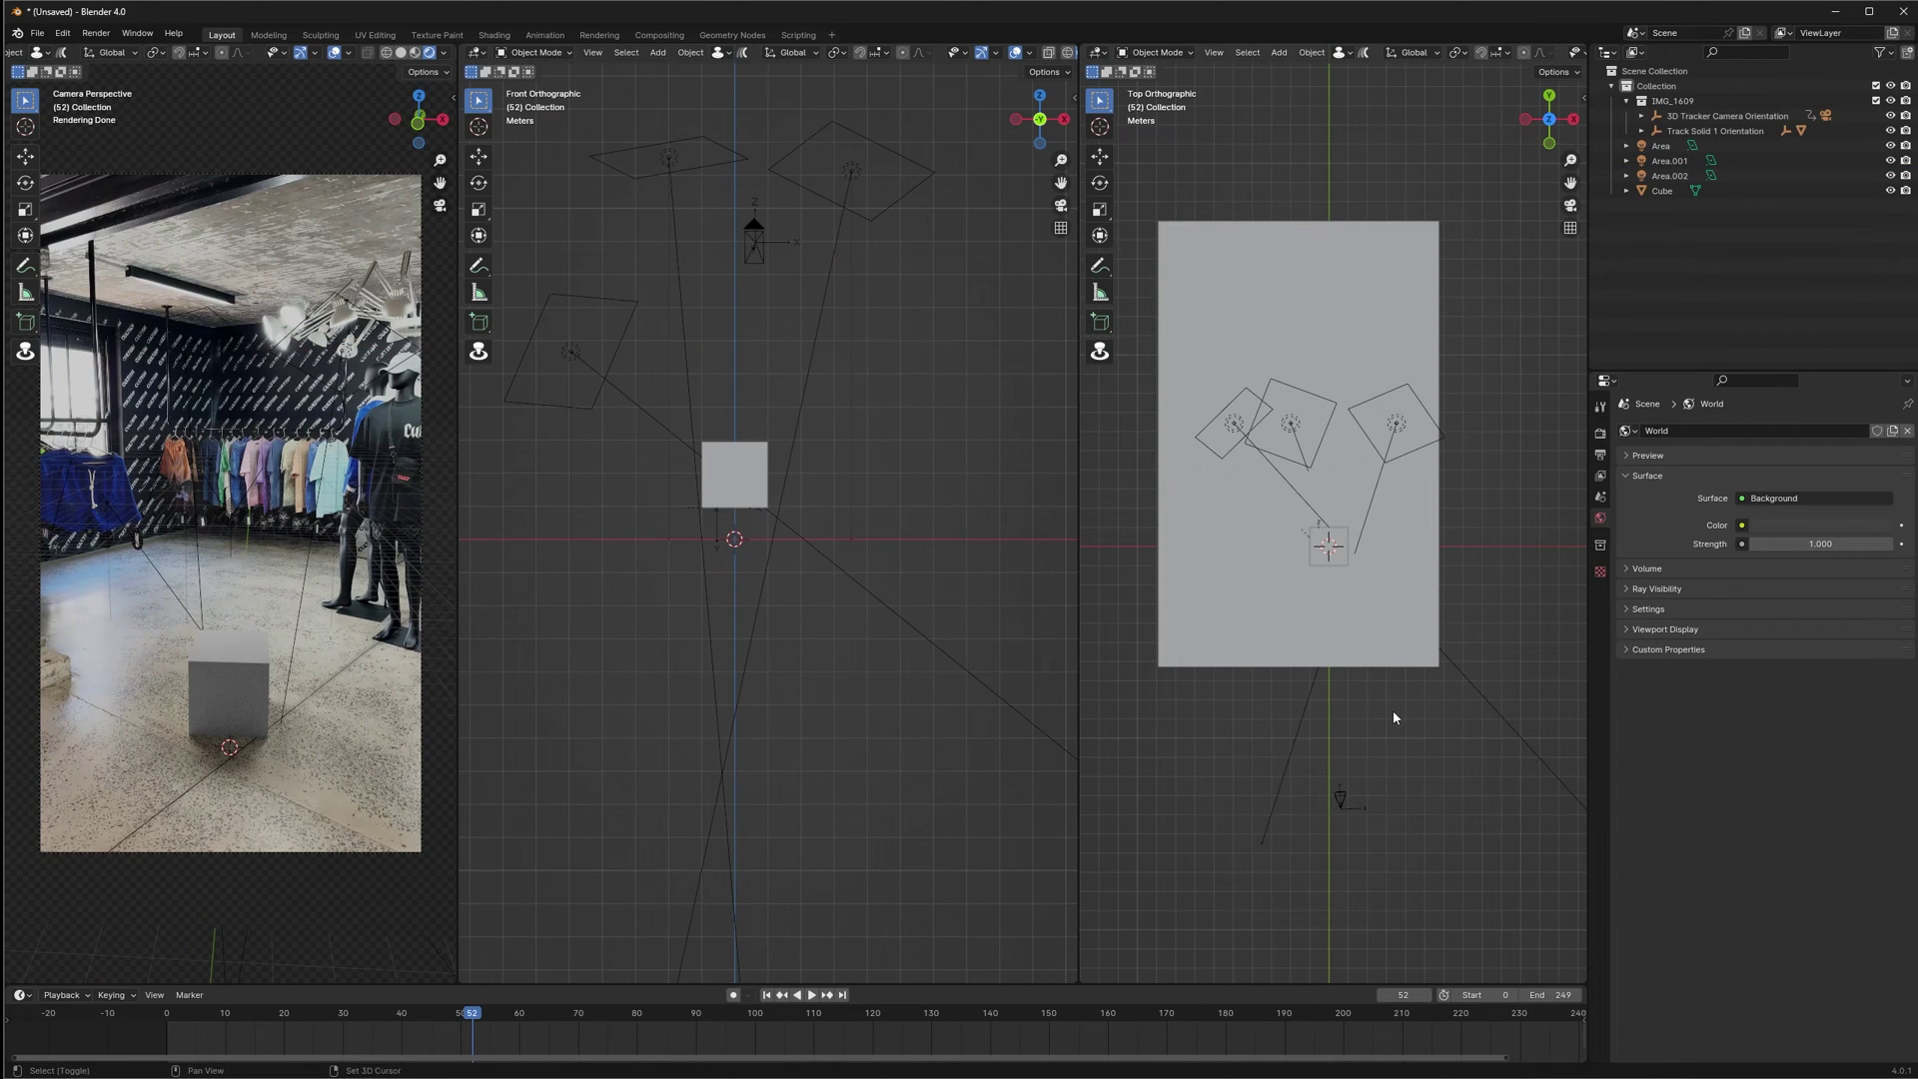
Add a fourth area light, rotate it 90° around X, and move it about 6.4 m along negative Y in front of the cube
key(shift+a)
mouse_move(1384, 711)
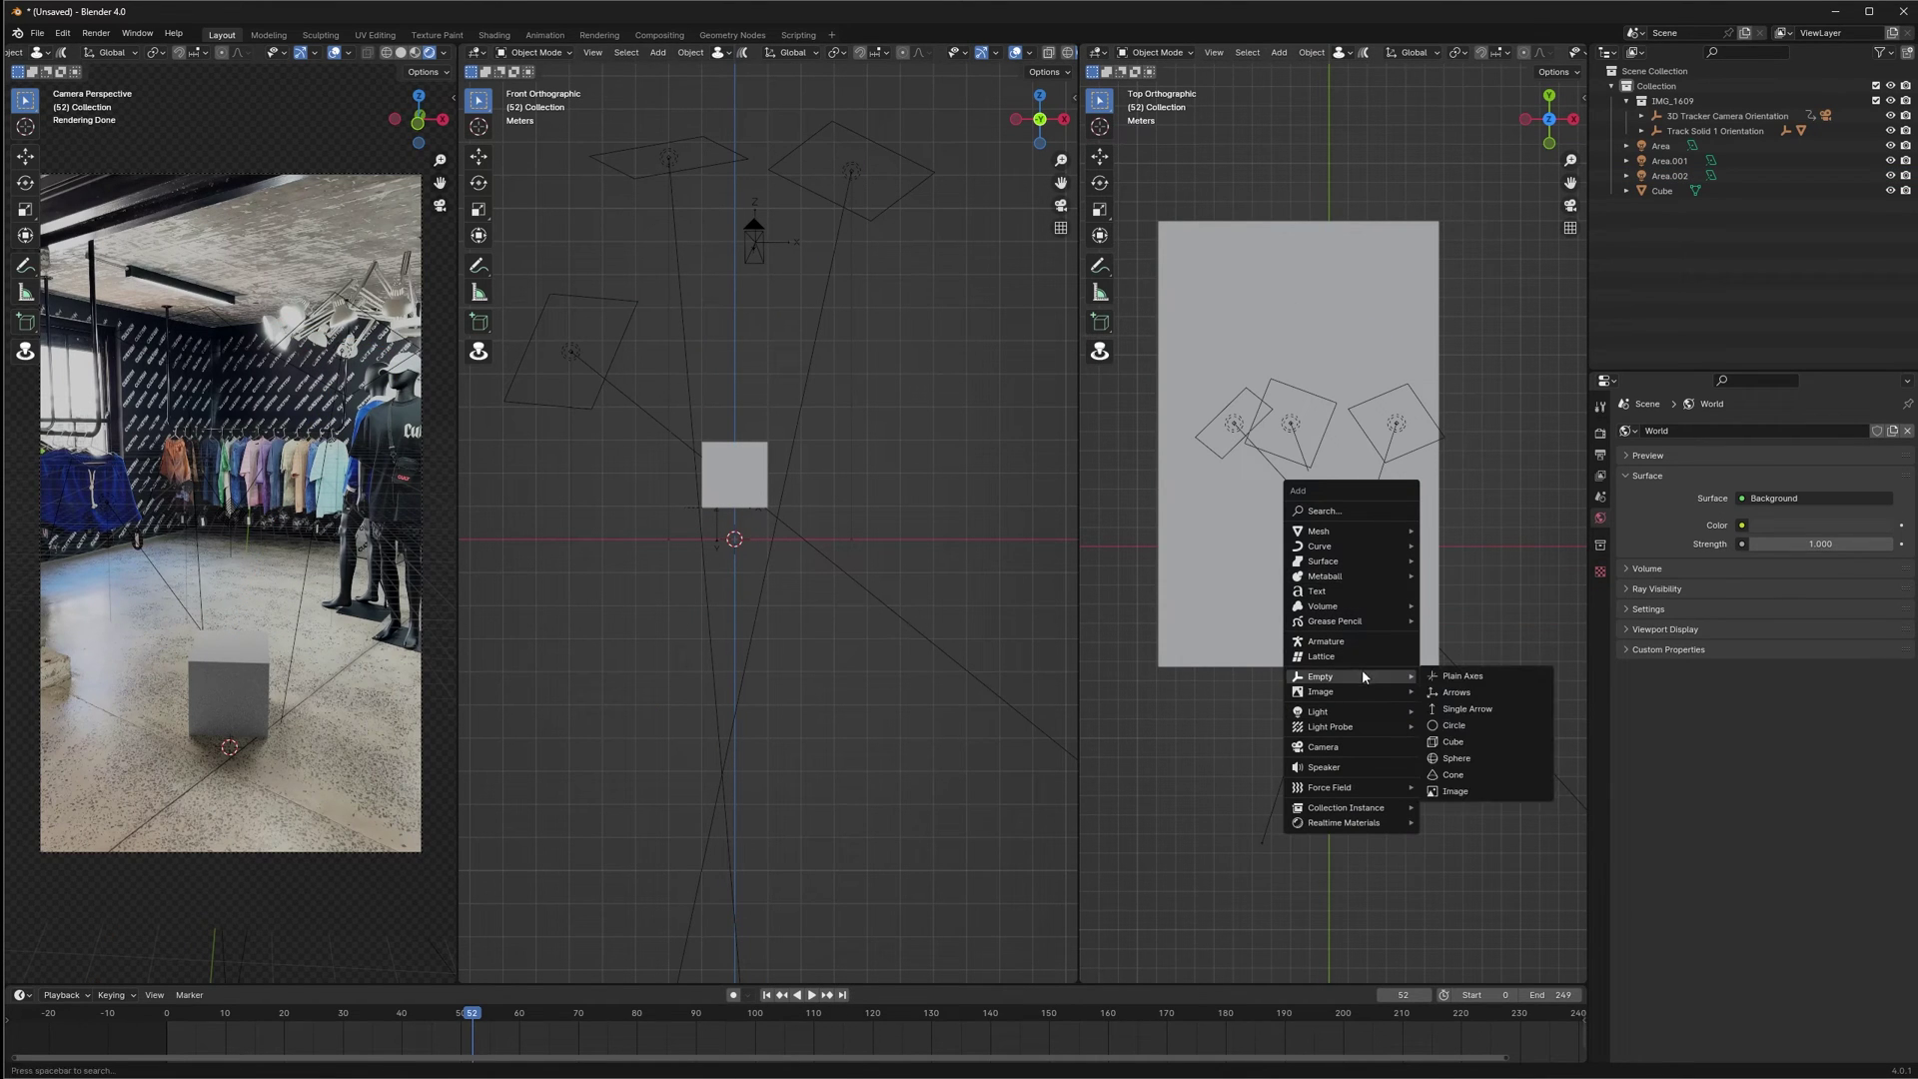
click(1476, 761)
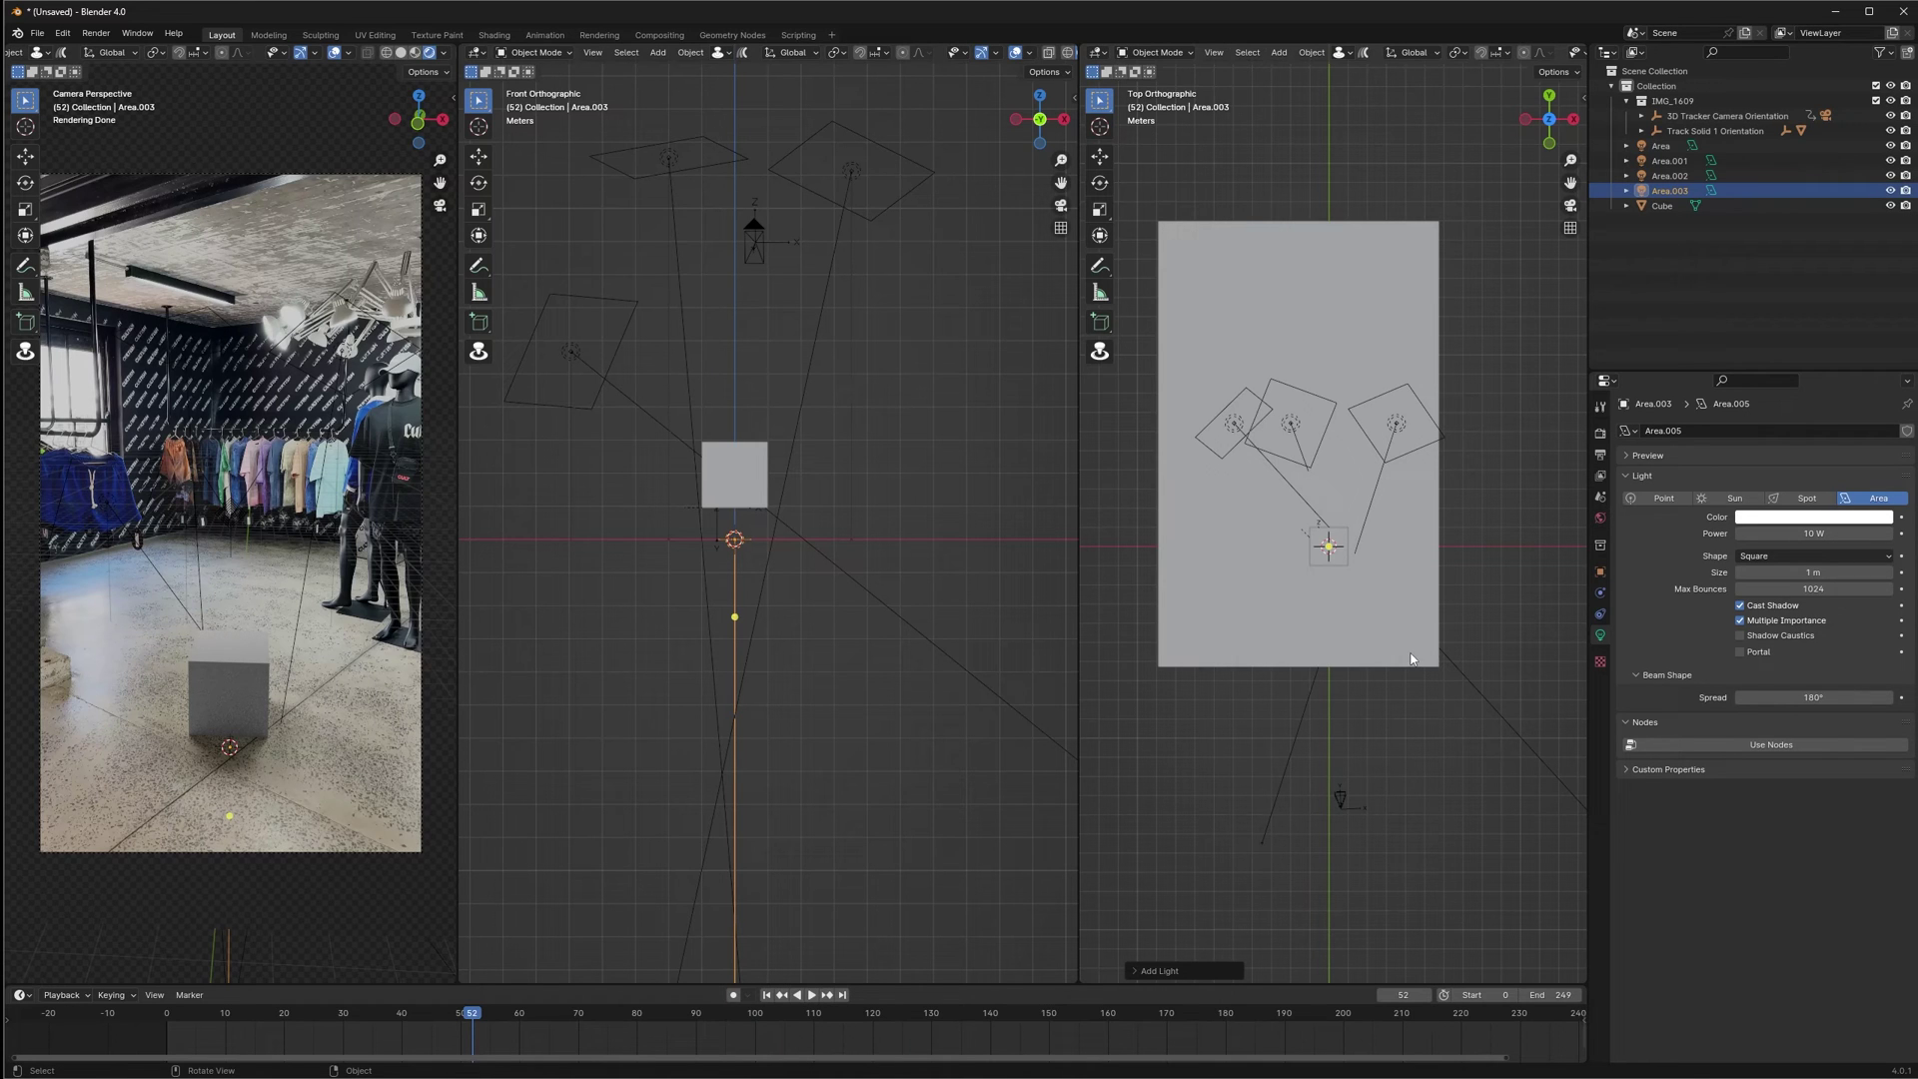
key(g)
key(x)
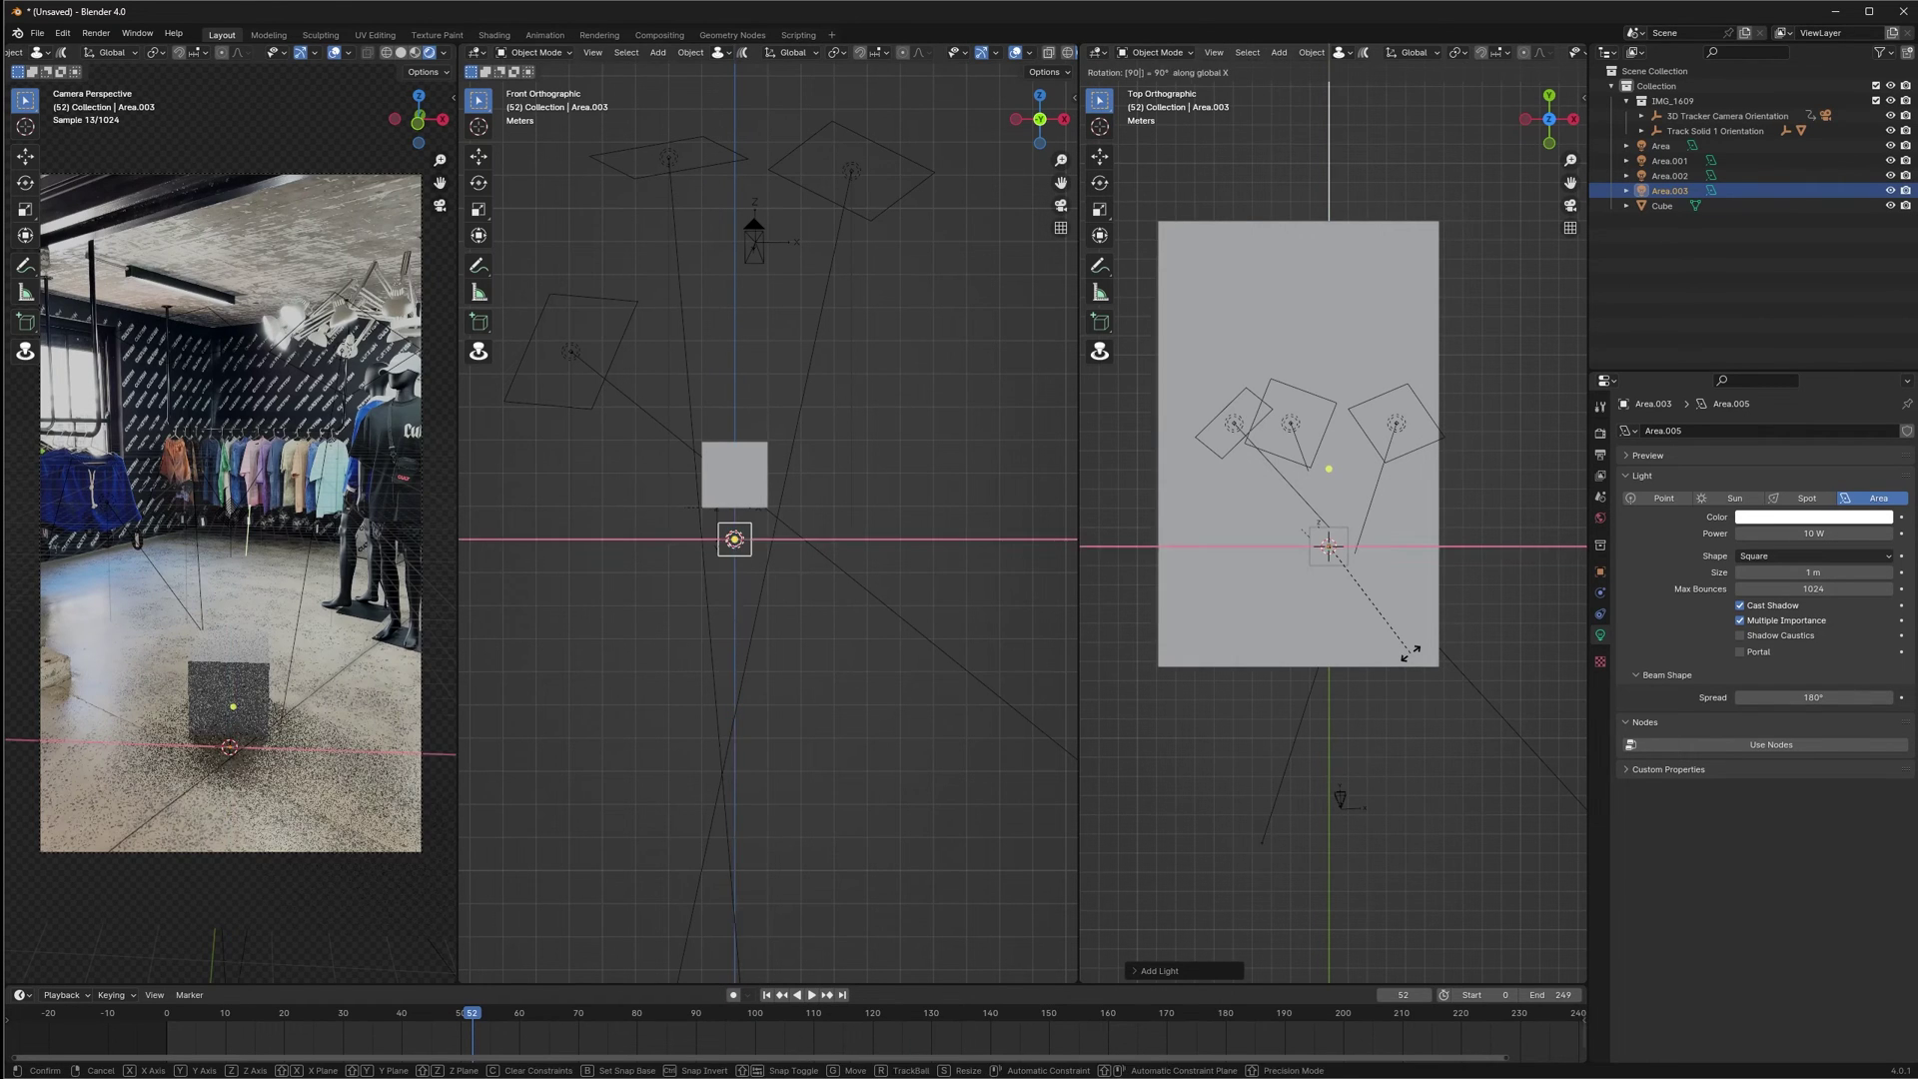
key(z)
key(y)
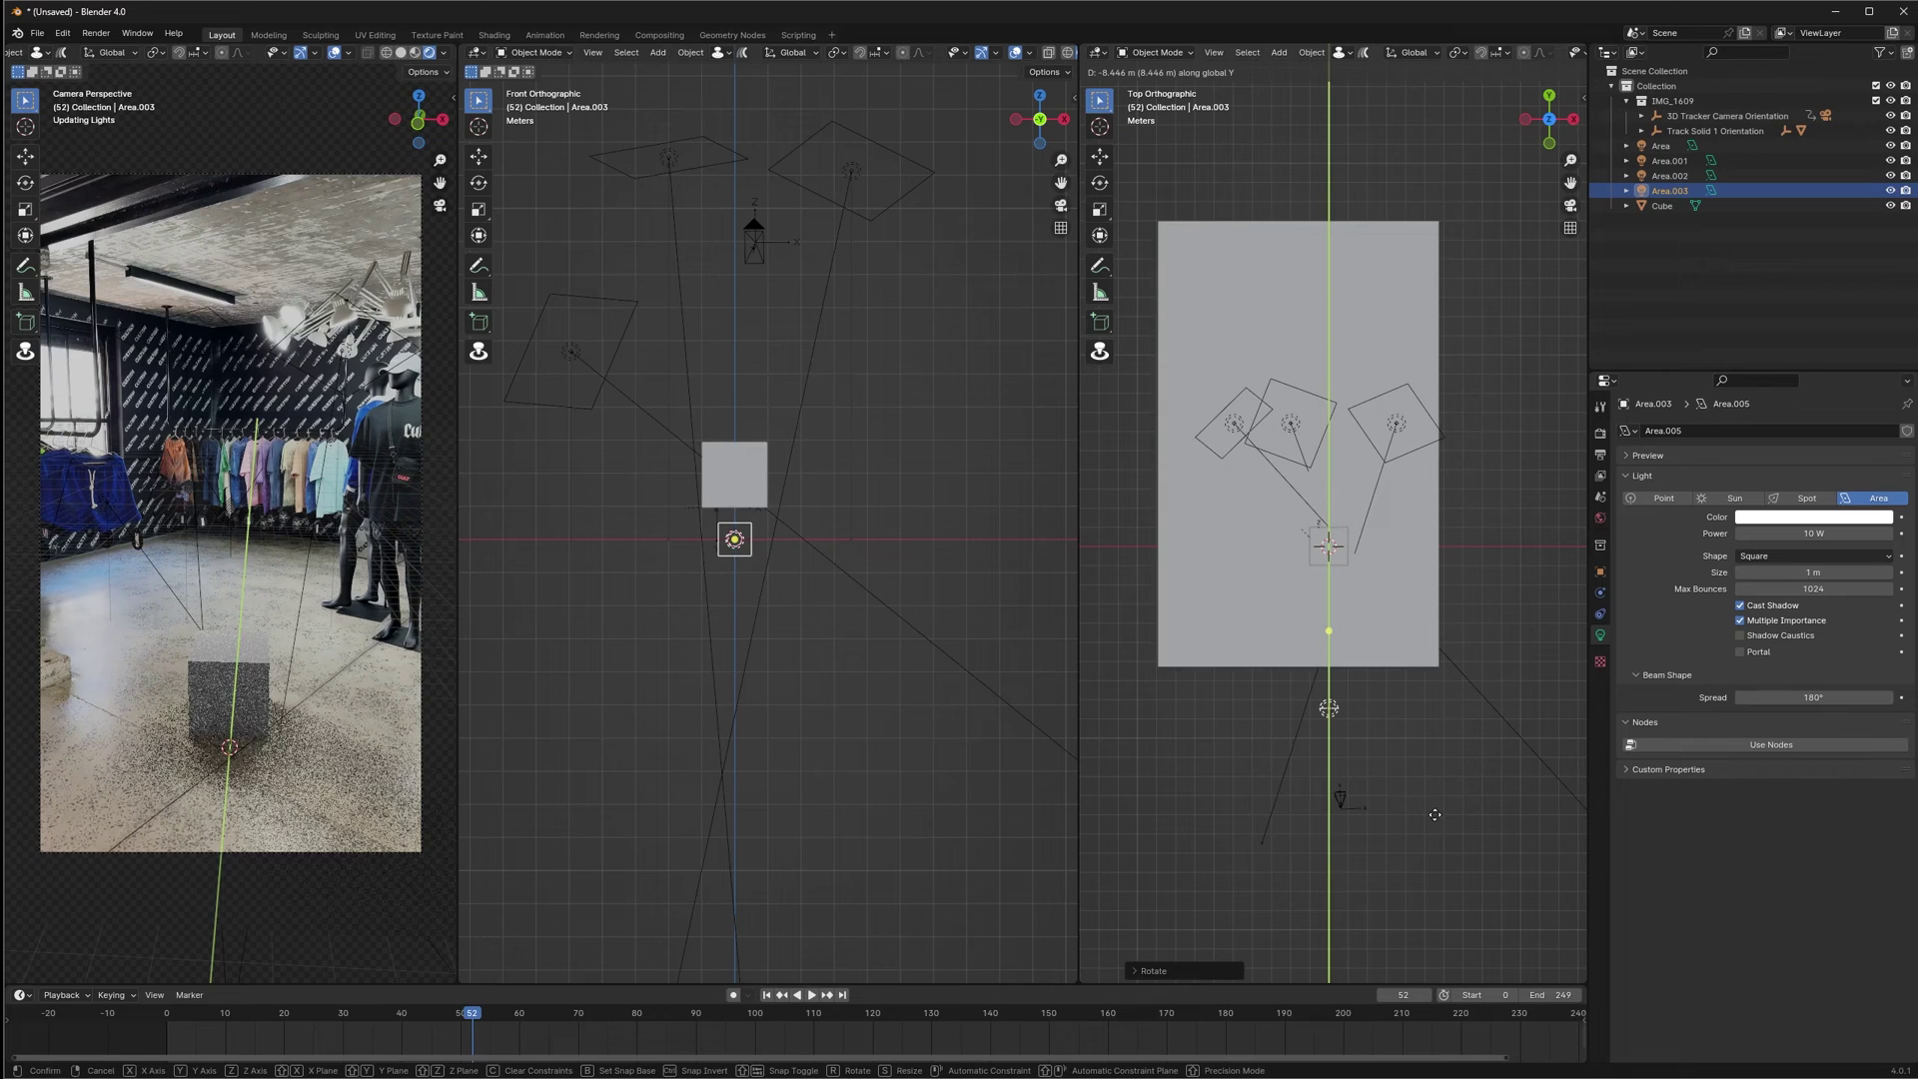
click(1424, 798)
Scale up the front area light and raise it about 2.56 m along Z to the cube's height
key(s)
click(1481, 715)
key(g)
key(z)
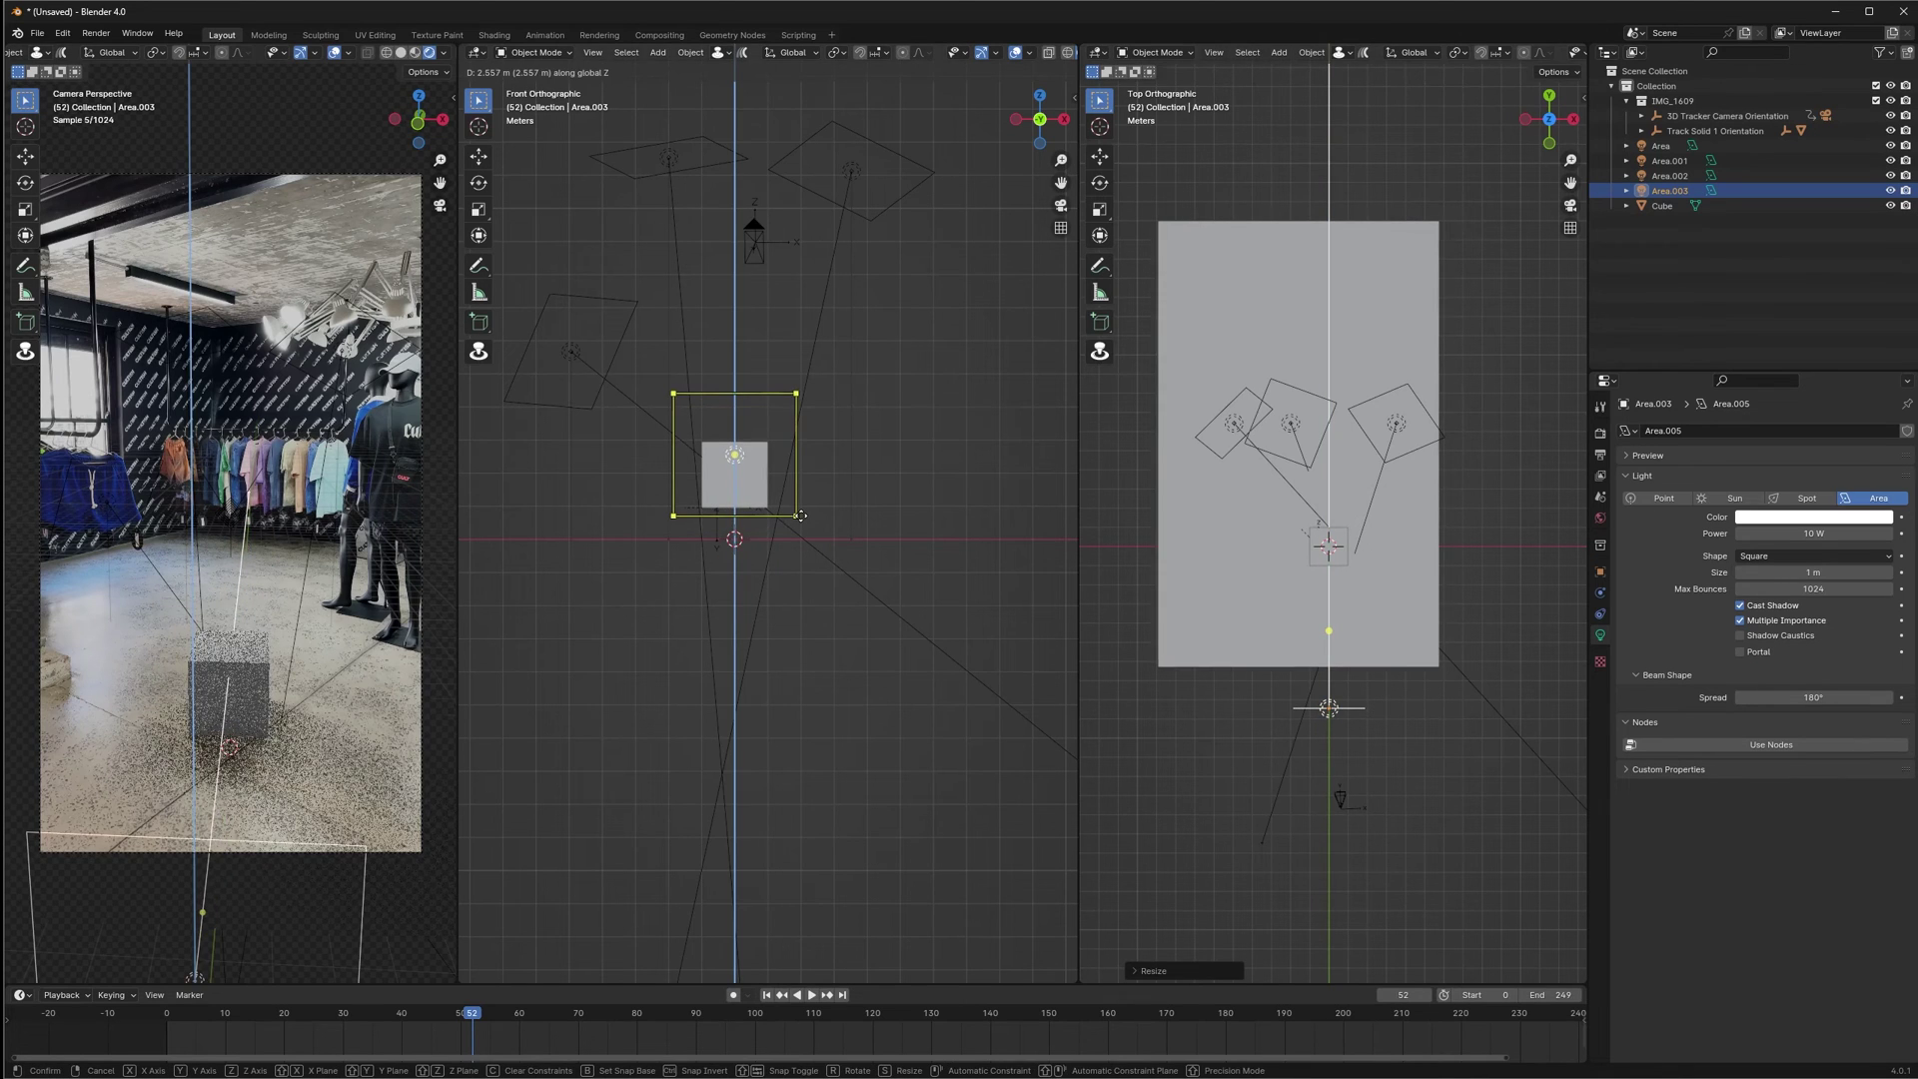
click(849, 454)
Set the front area light's power to 50 W and play the animation to check the lit cube
double_click(1752, 532)
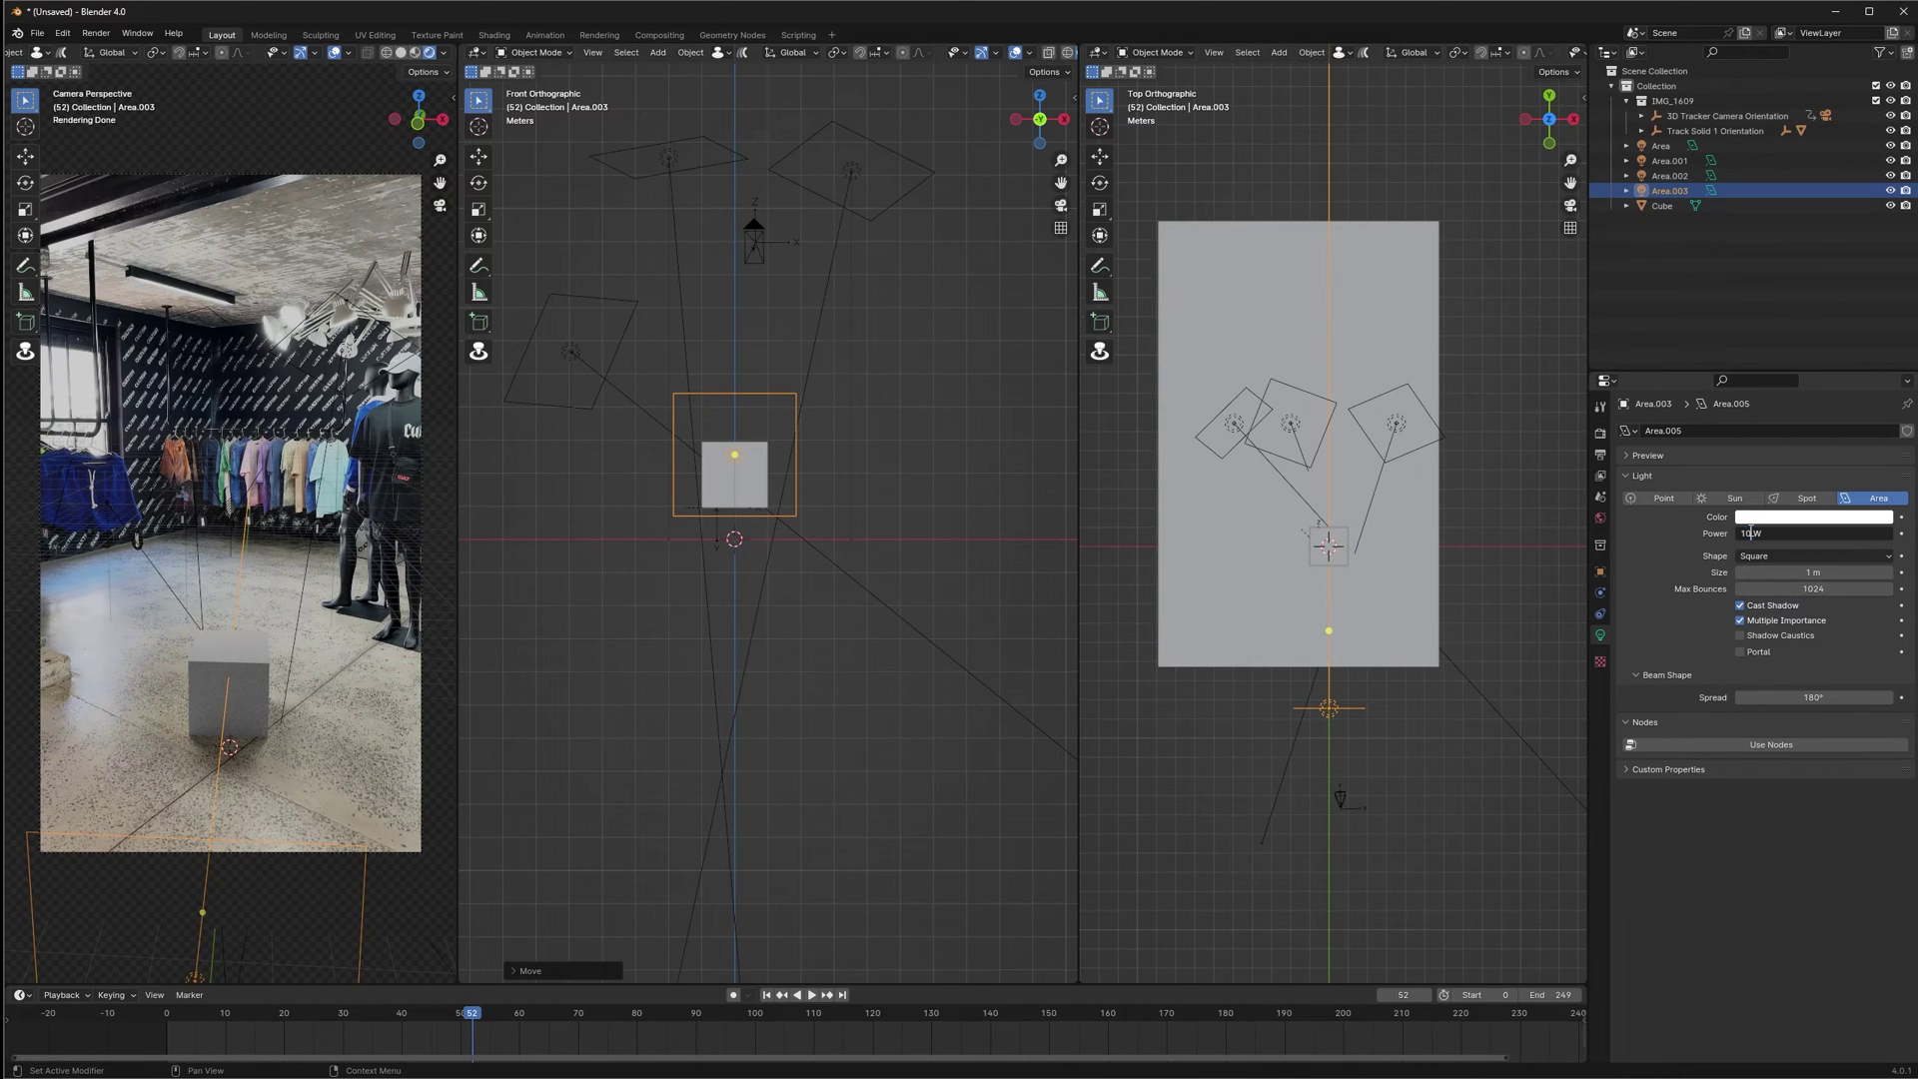
text(50)
key(Return)
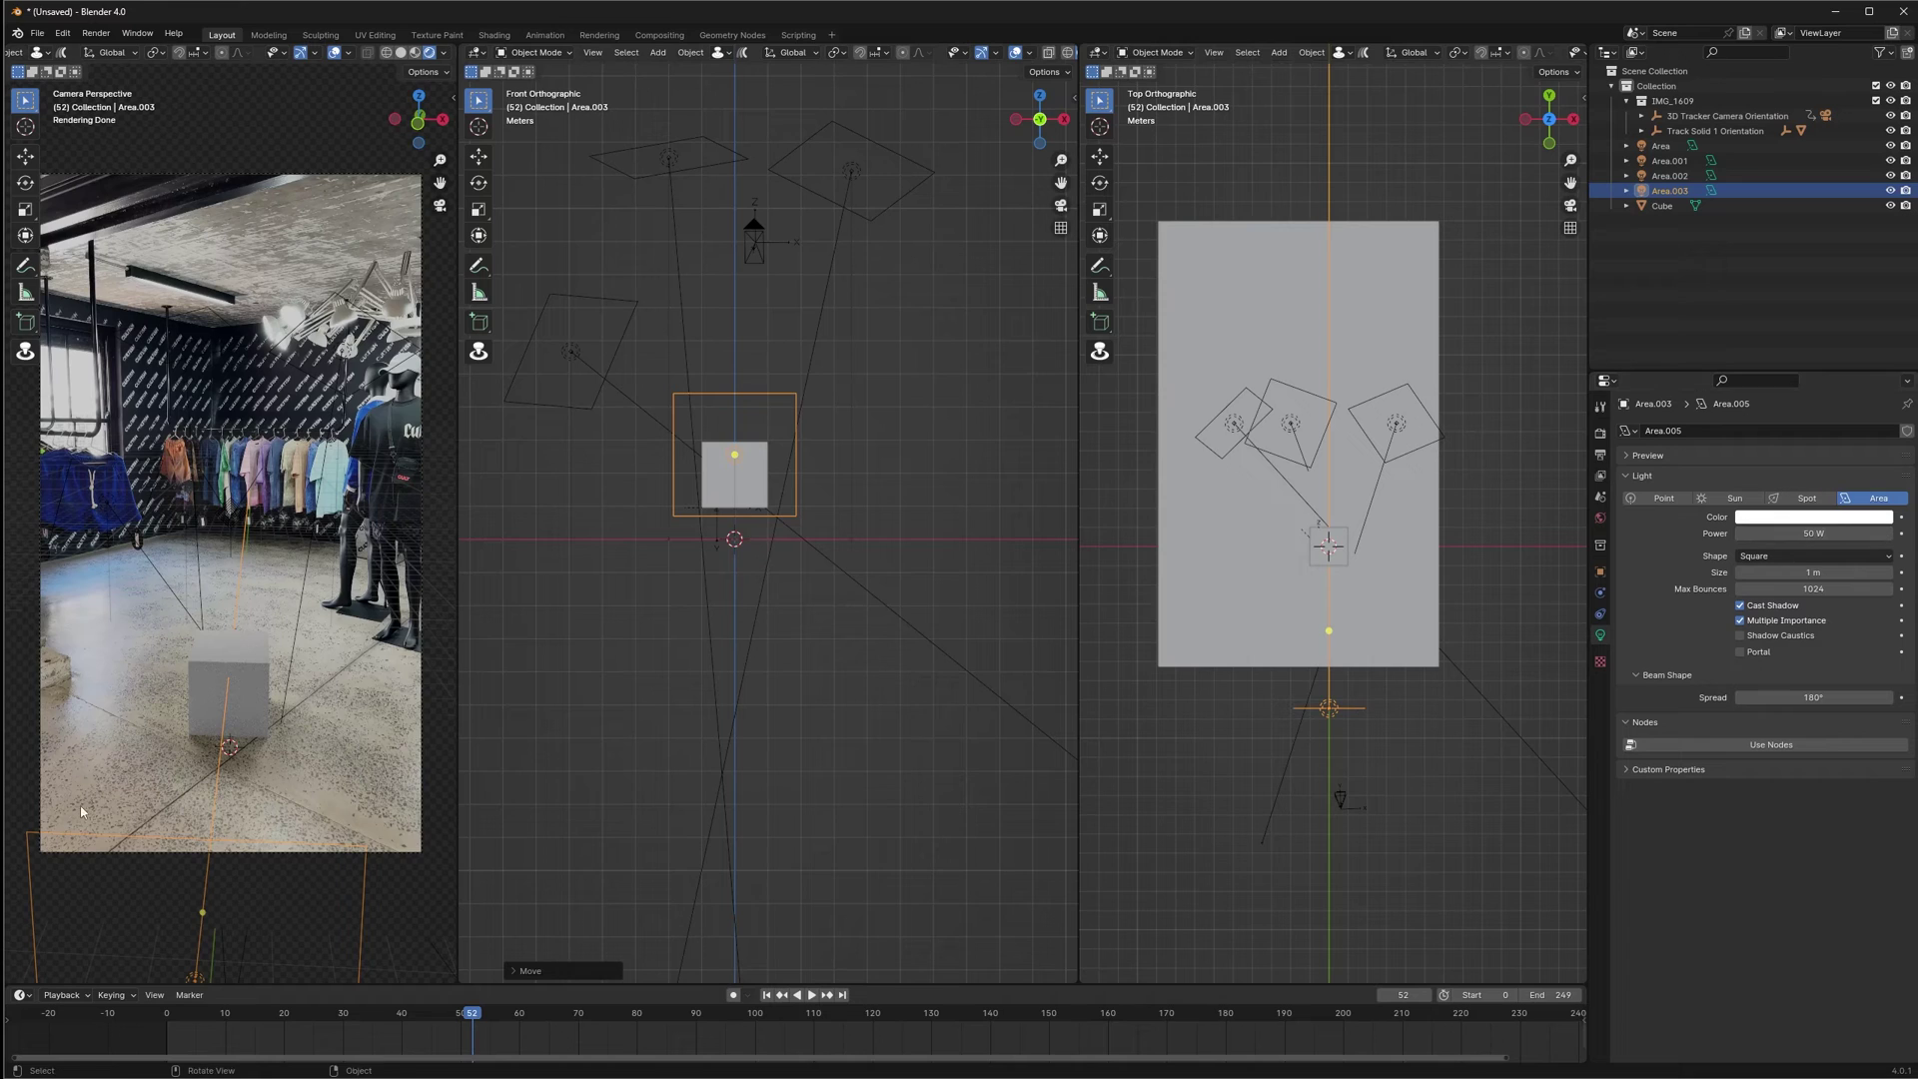
key(alt+Tab)
key(space)
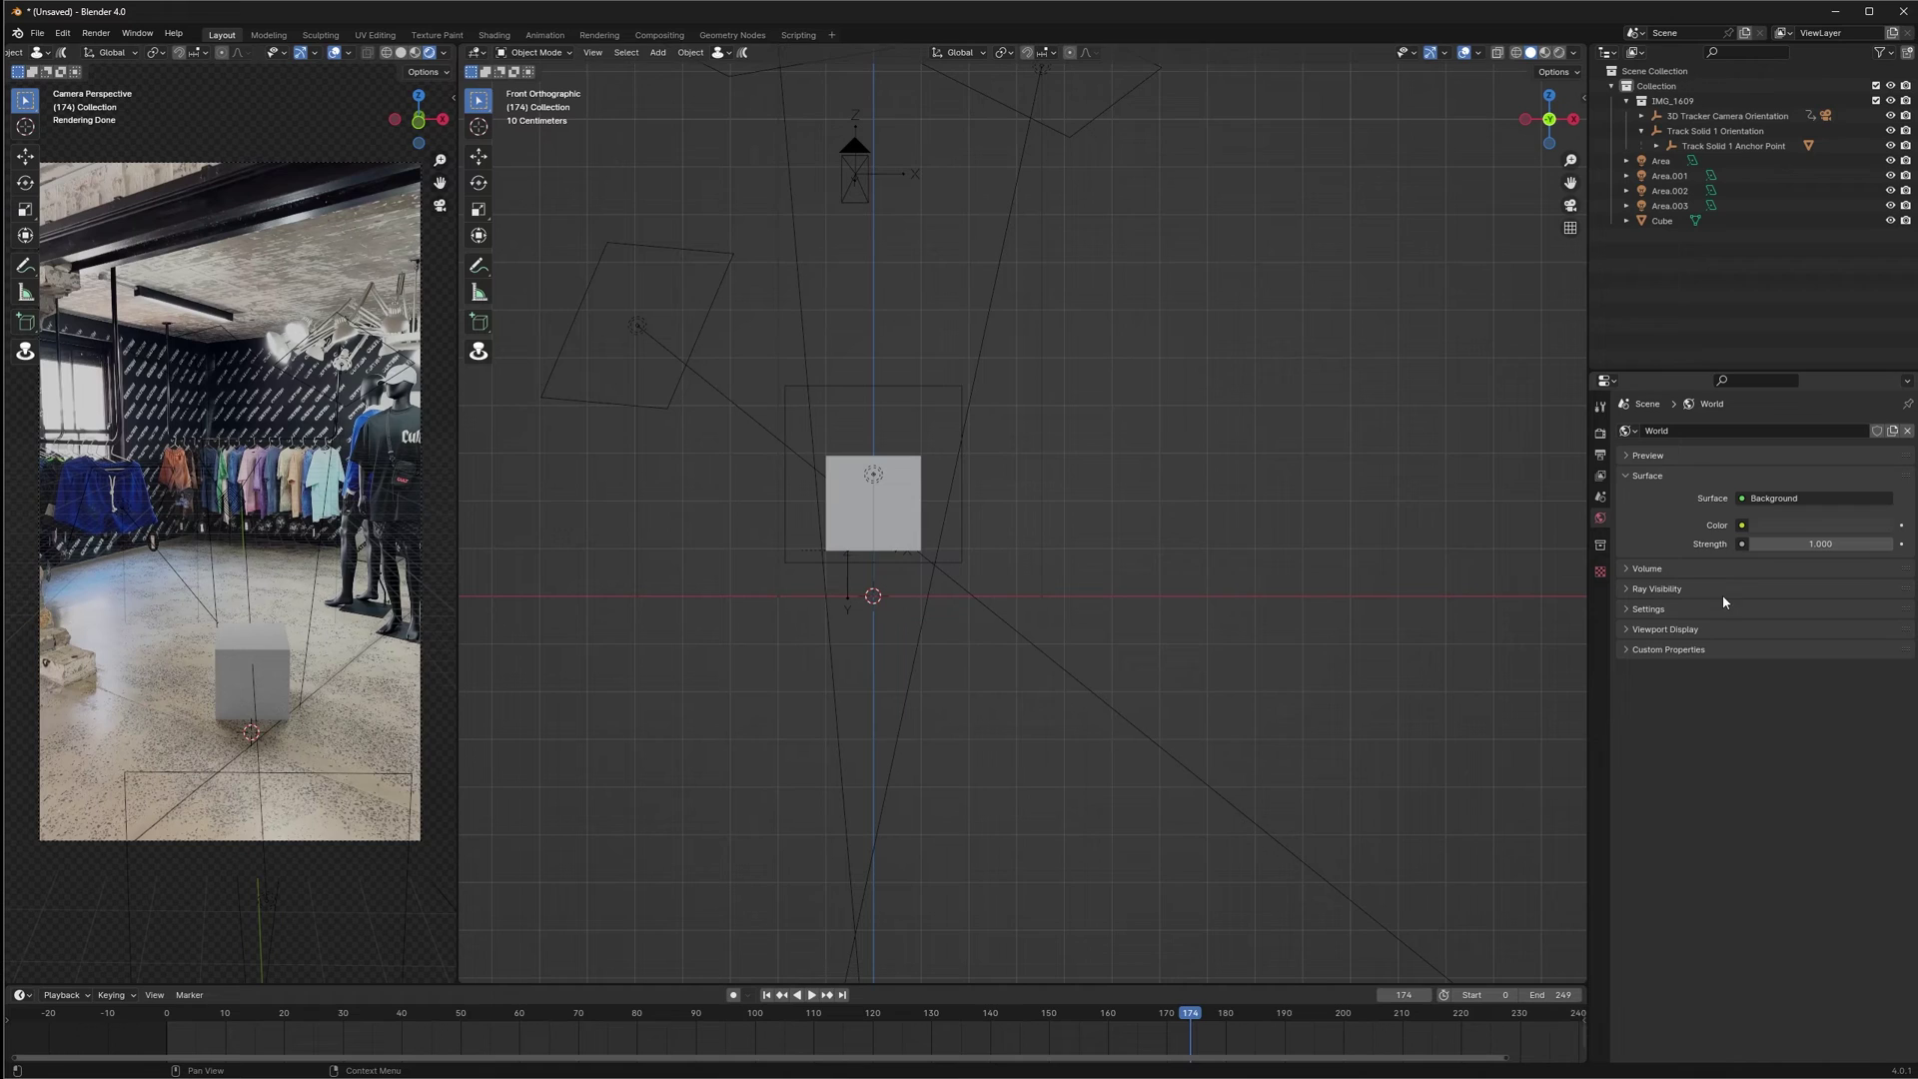
Set the maximum samples for the final Cycles render to 100
click(1601, 454)
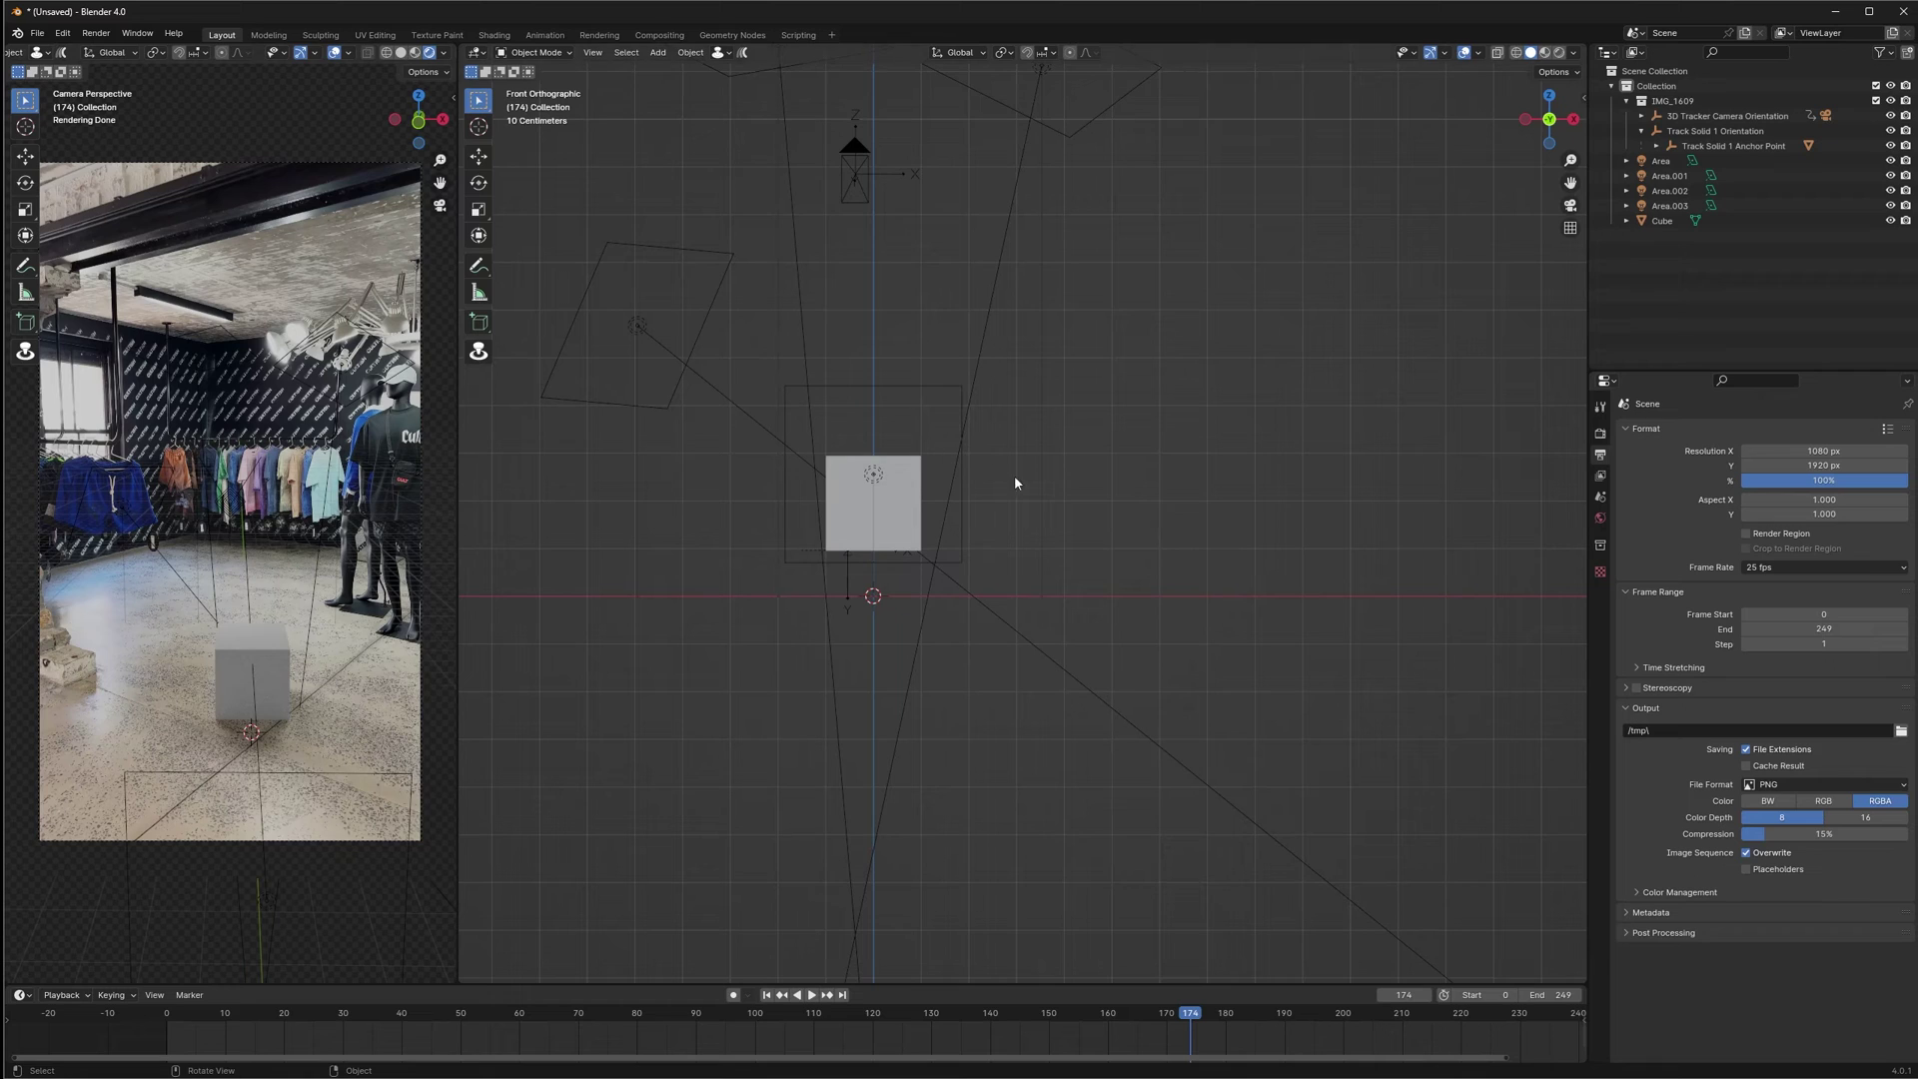
click(1601, 434)
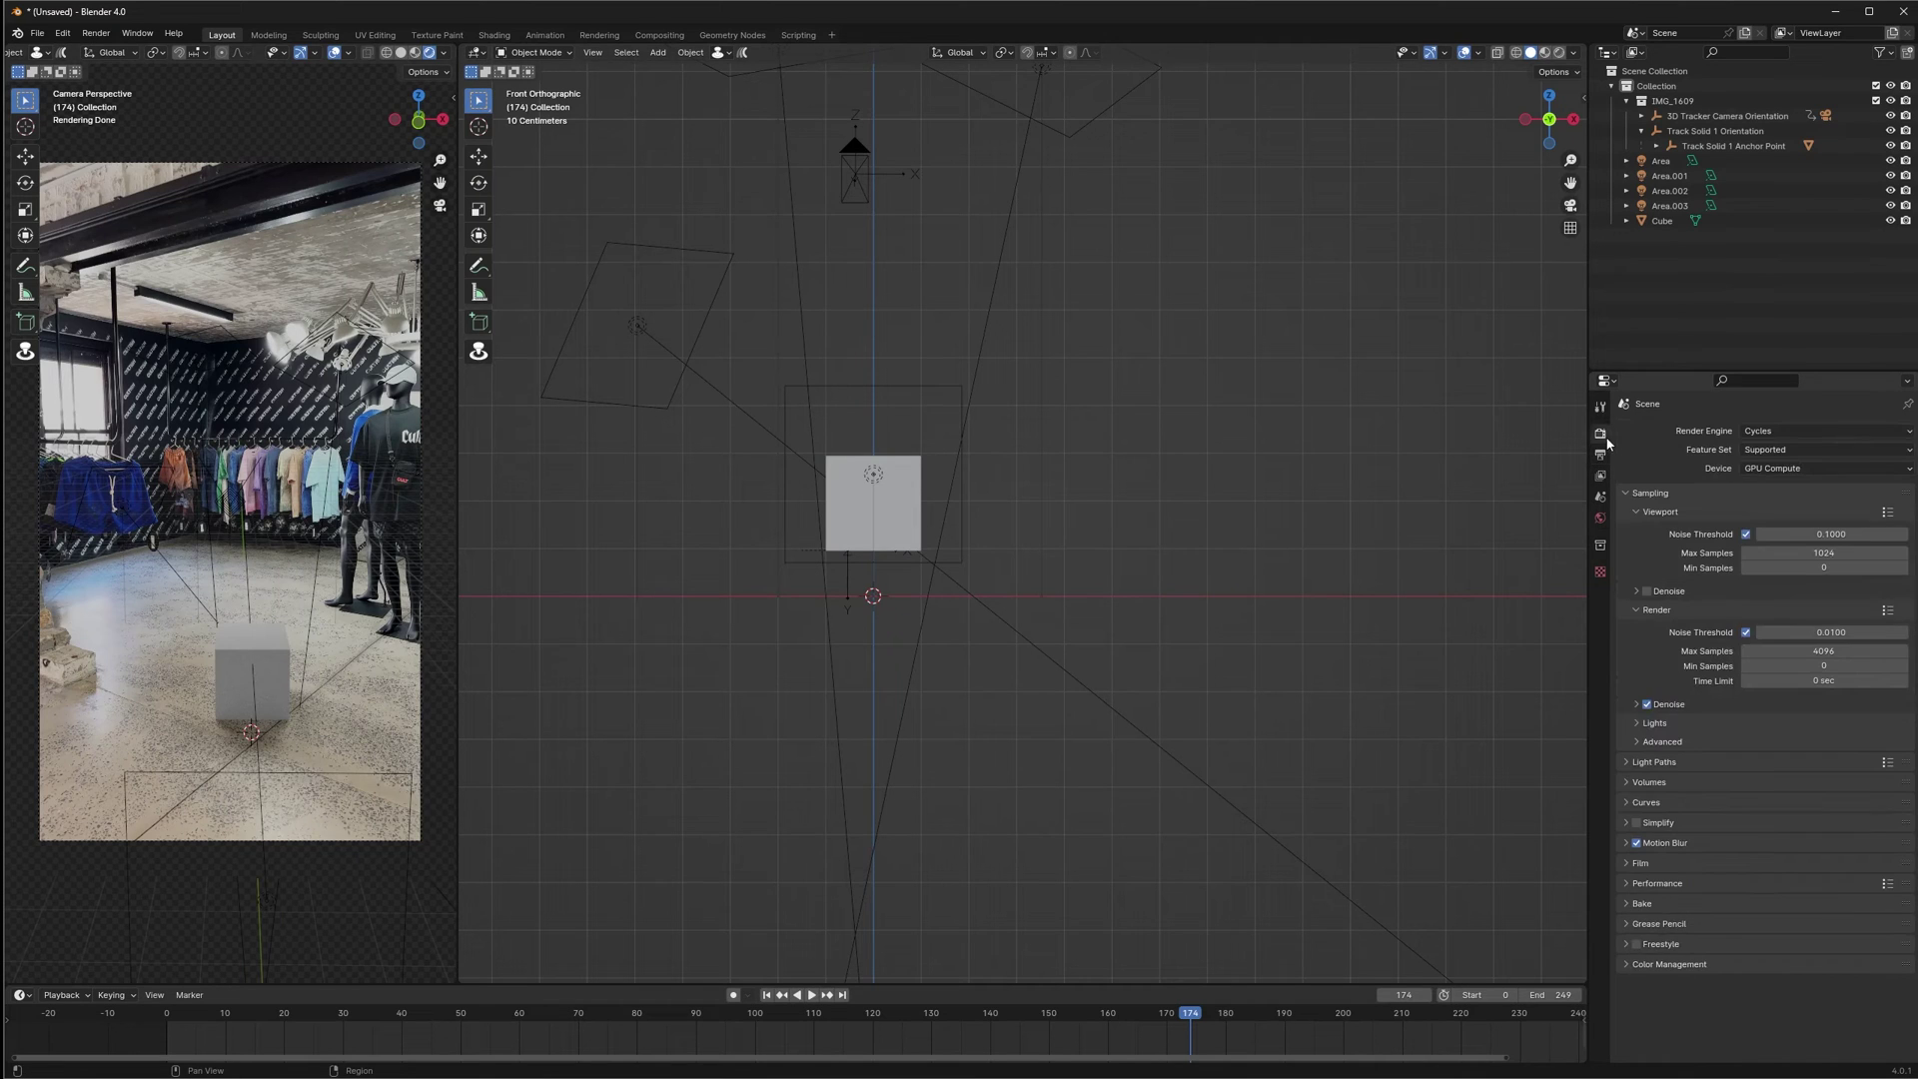
click(1785, 651)
text(100)
key(Return)
Enable Render Region and set the output path to Render1_ in a new Renders folder inside Placing_3D_Object_In_Realworld_Space
click(1600, 455)
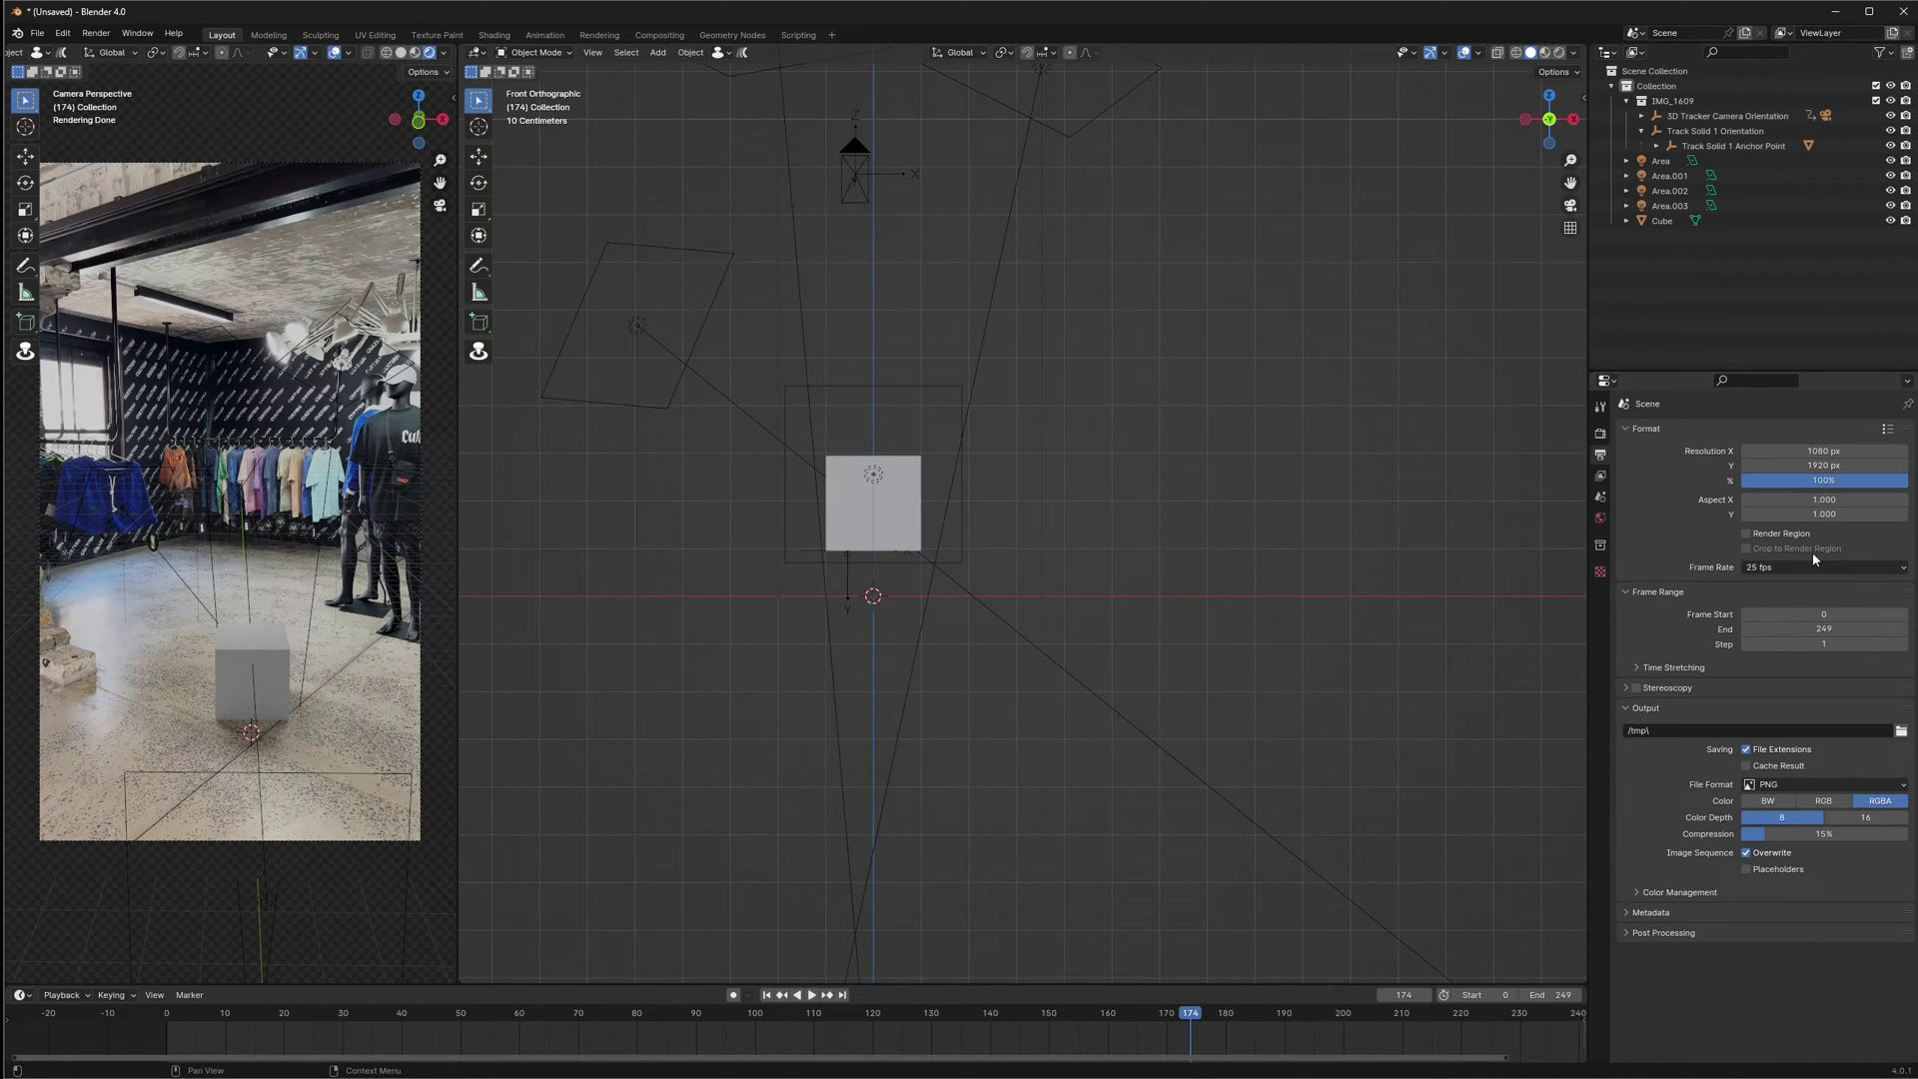
click(1784, 533)
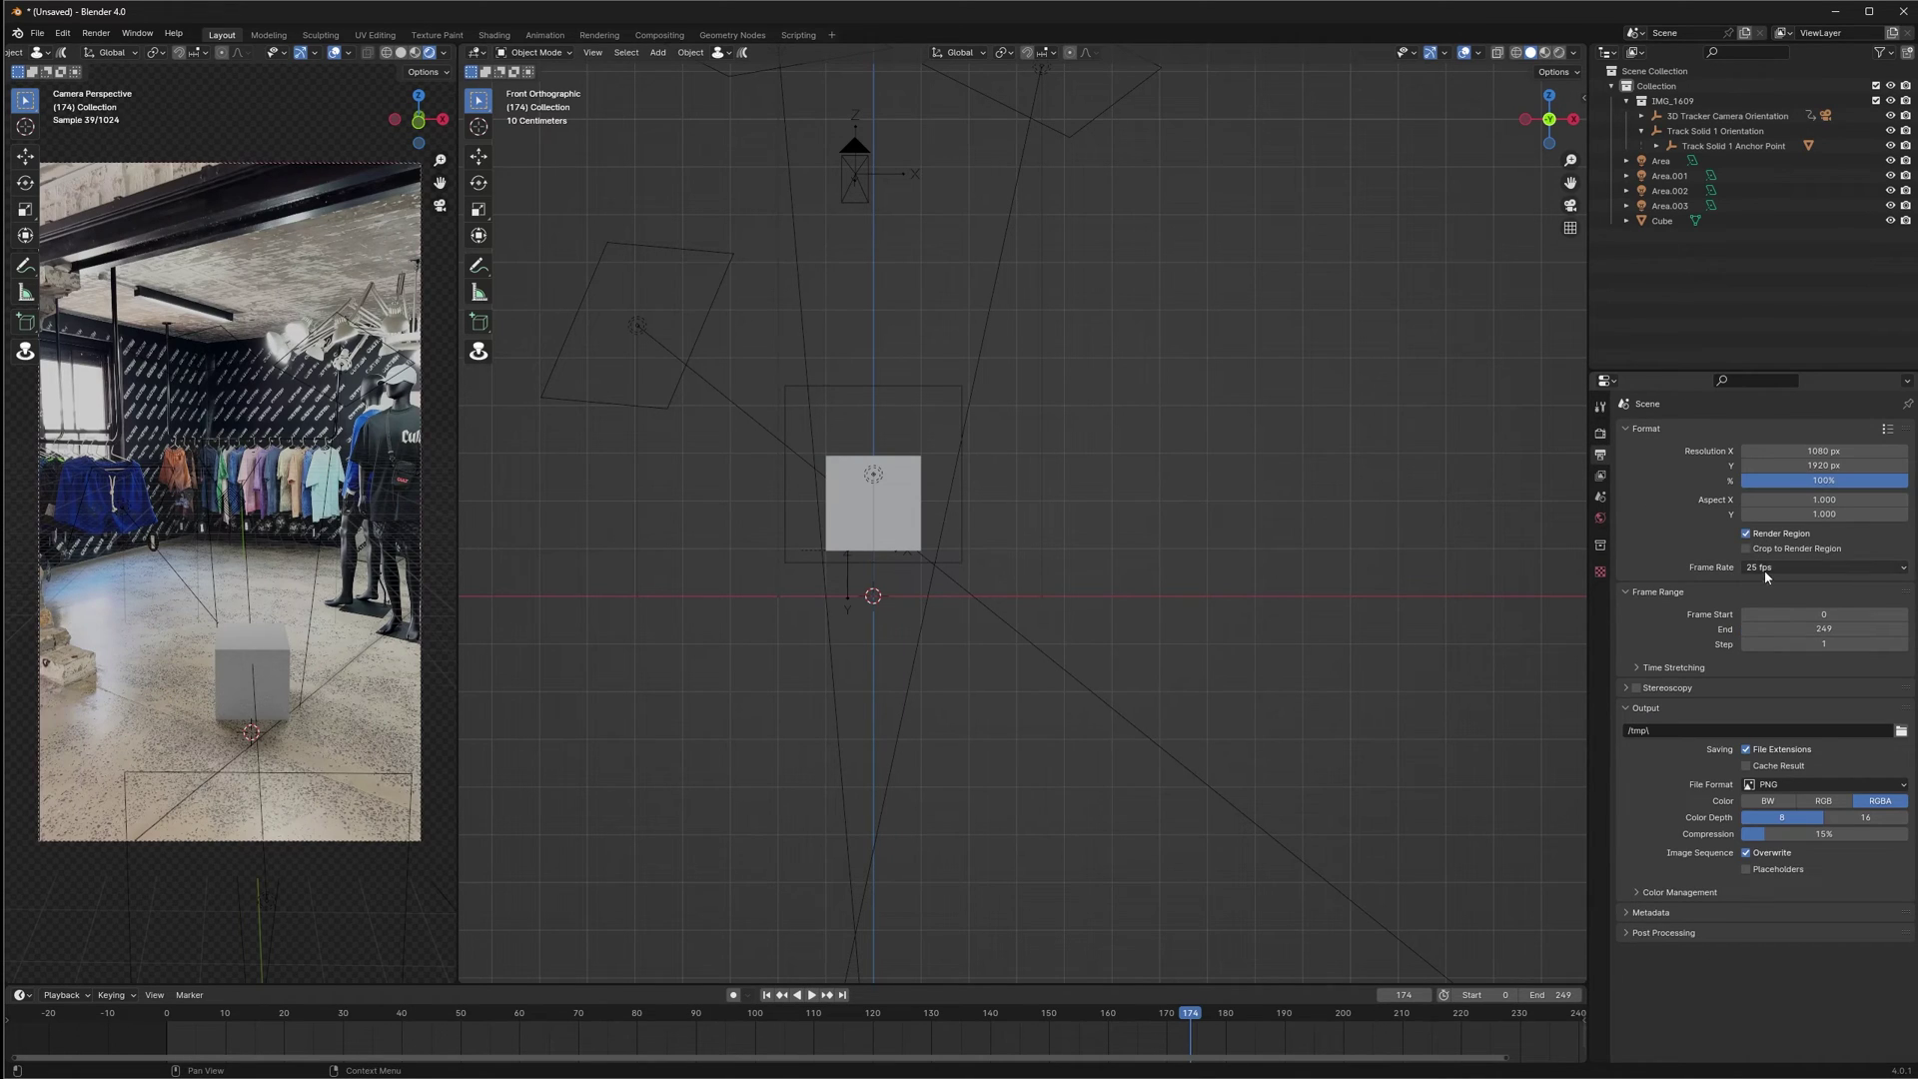
click(1900, 731)
click(488, 446)
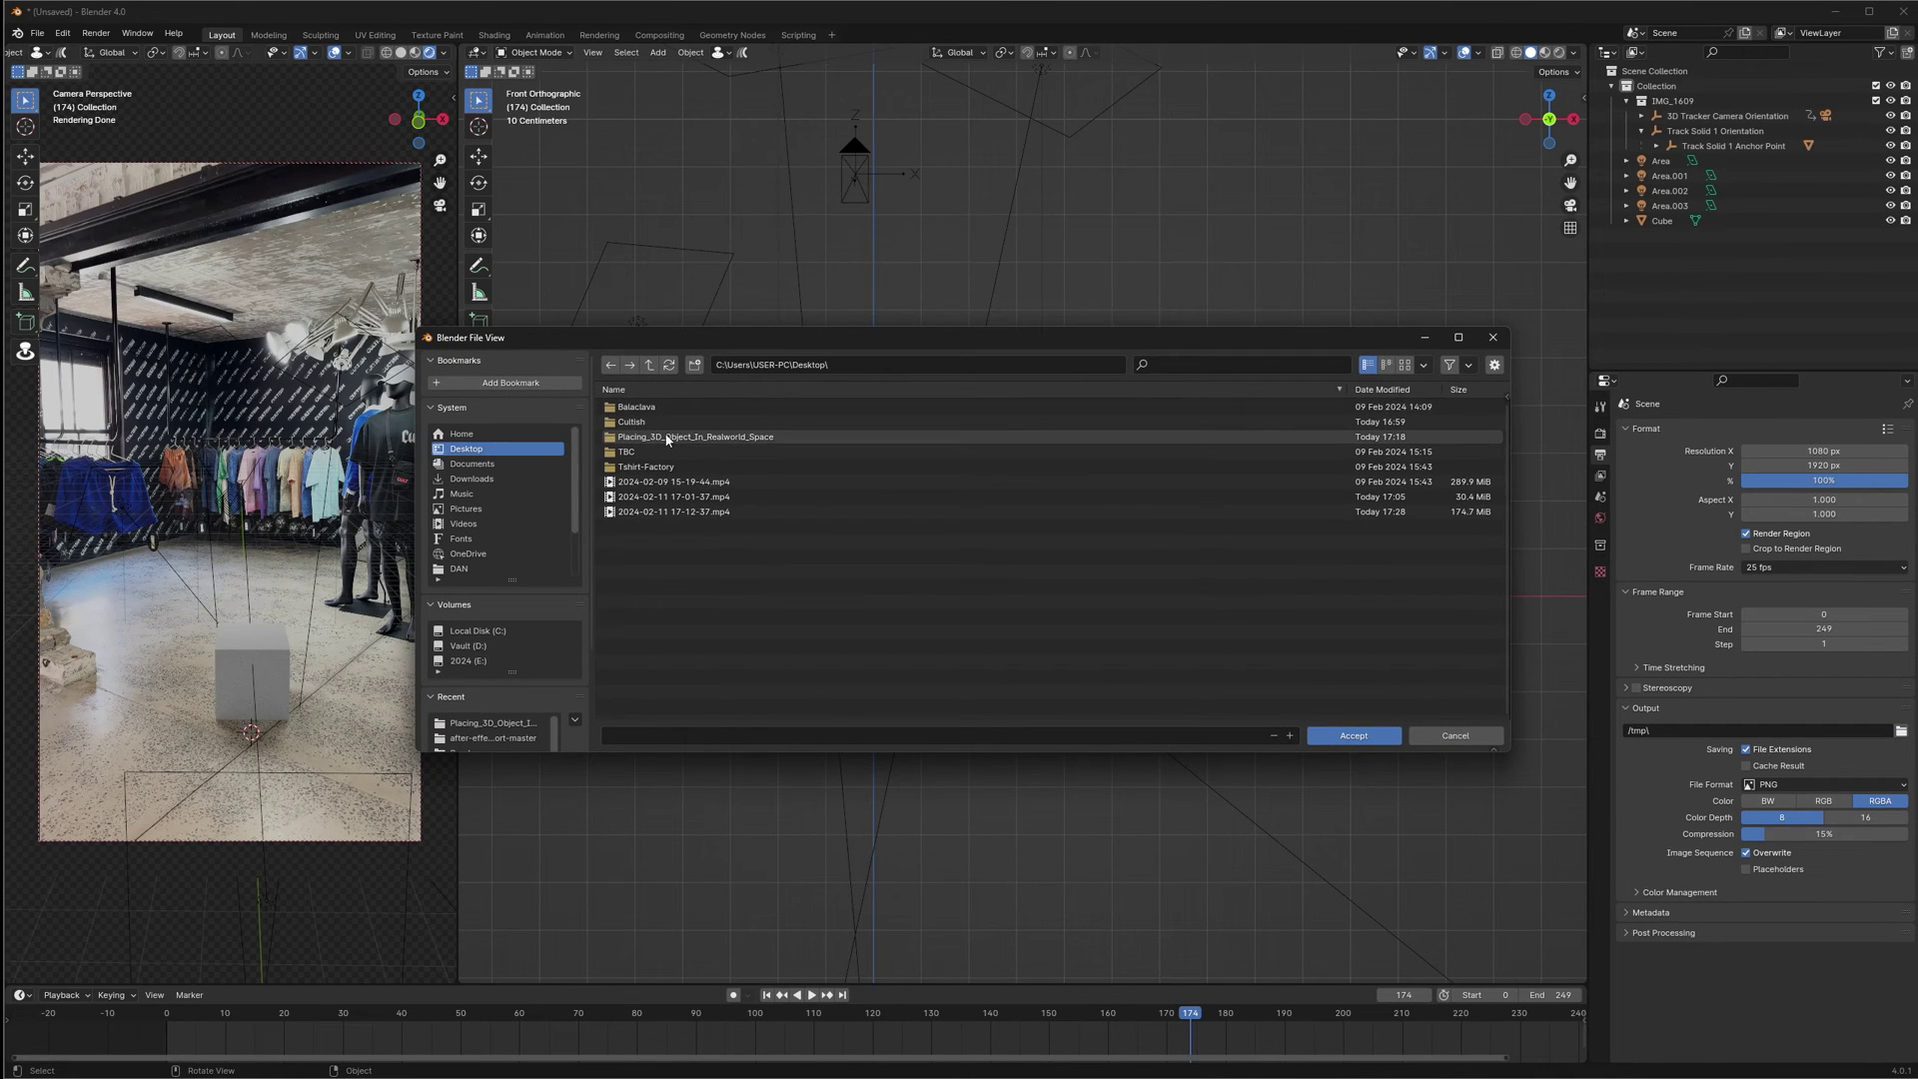
double_click(679, 436)
right_click(650, 617)
click(664, 631)
text(R)
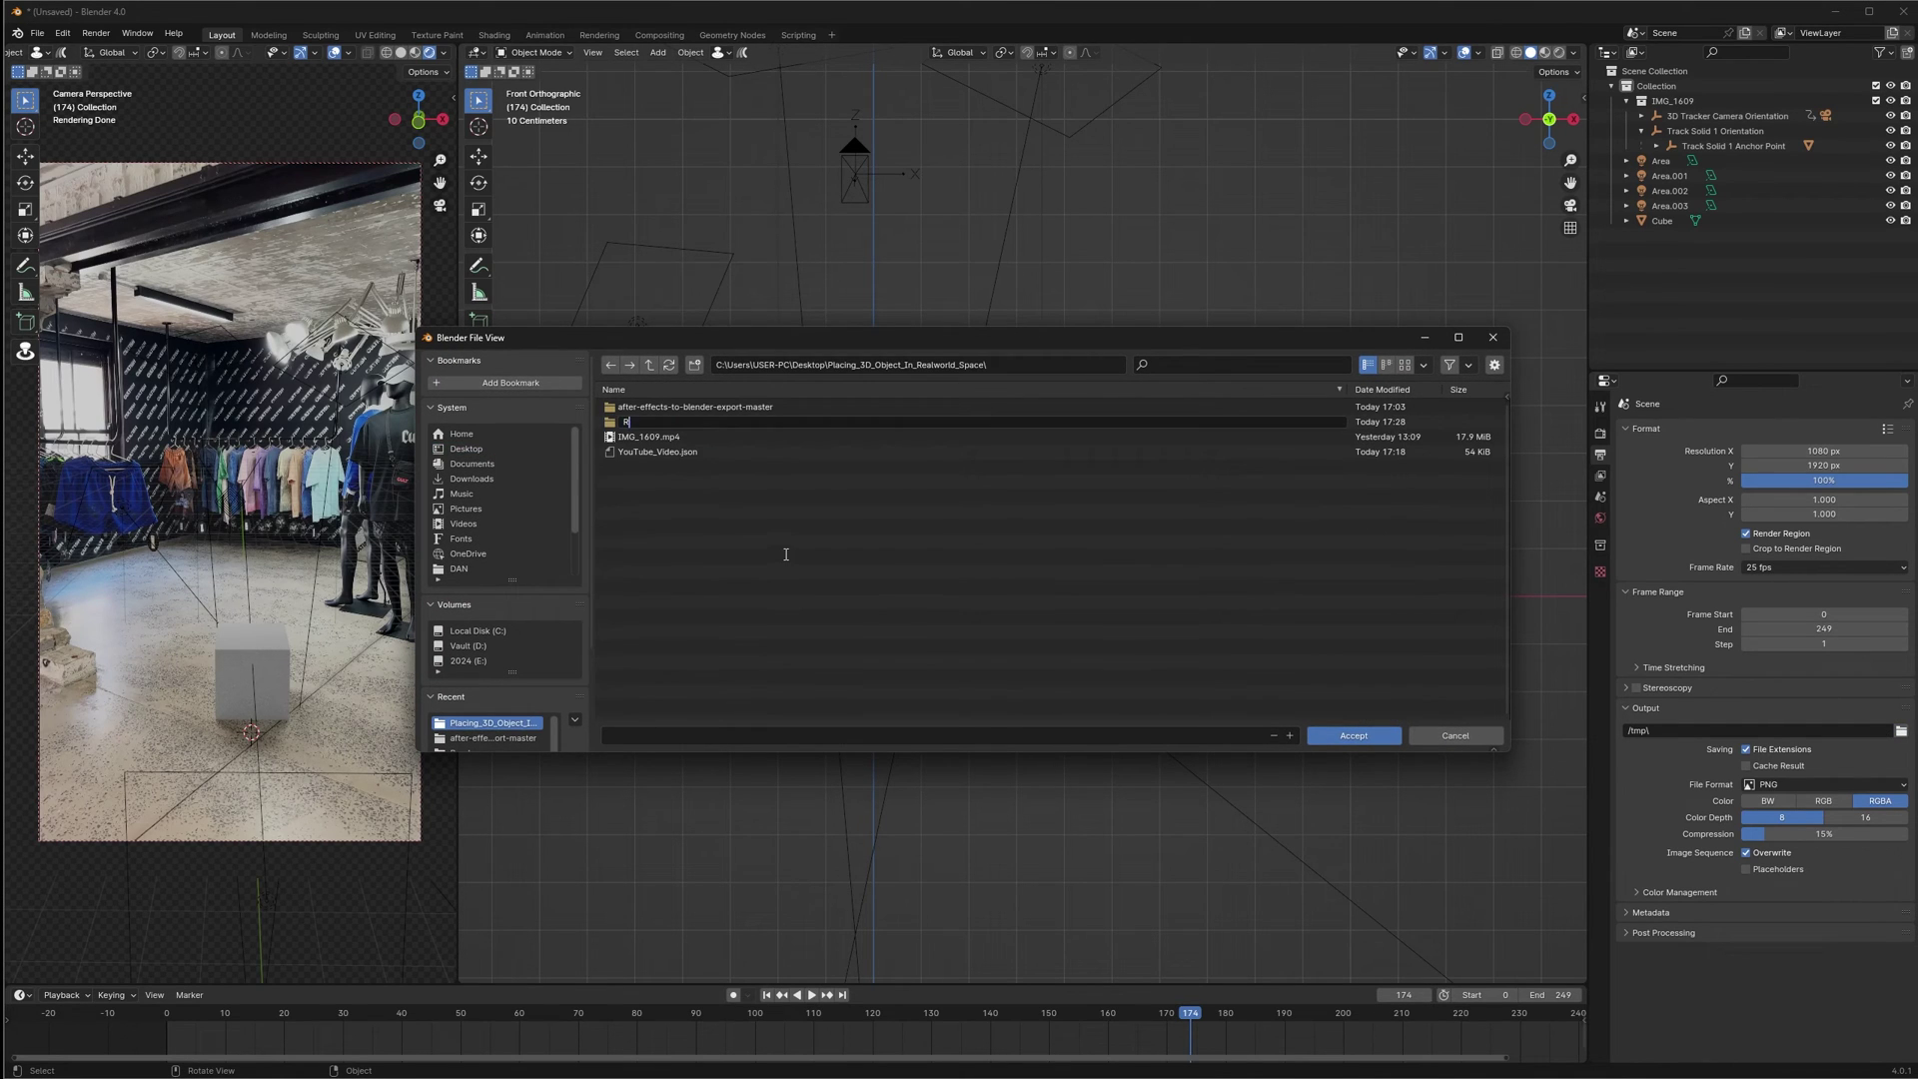
text(ender)
text(s\)
text(Render1_)
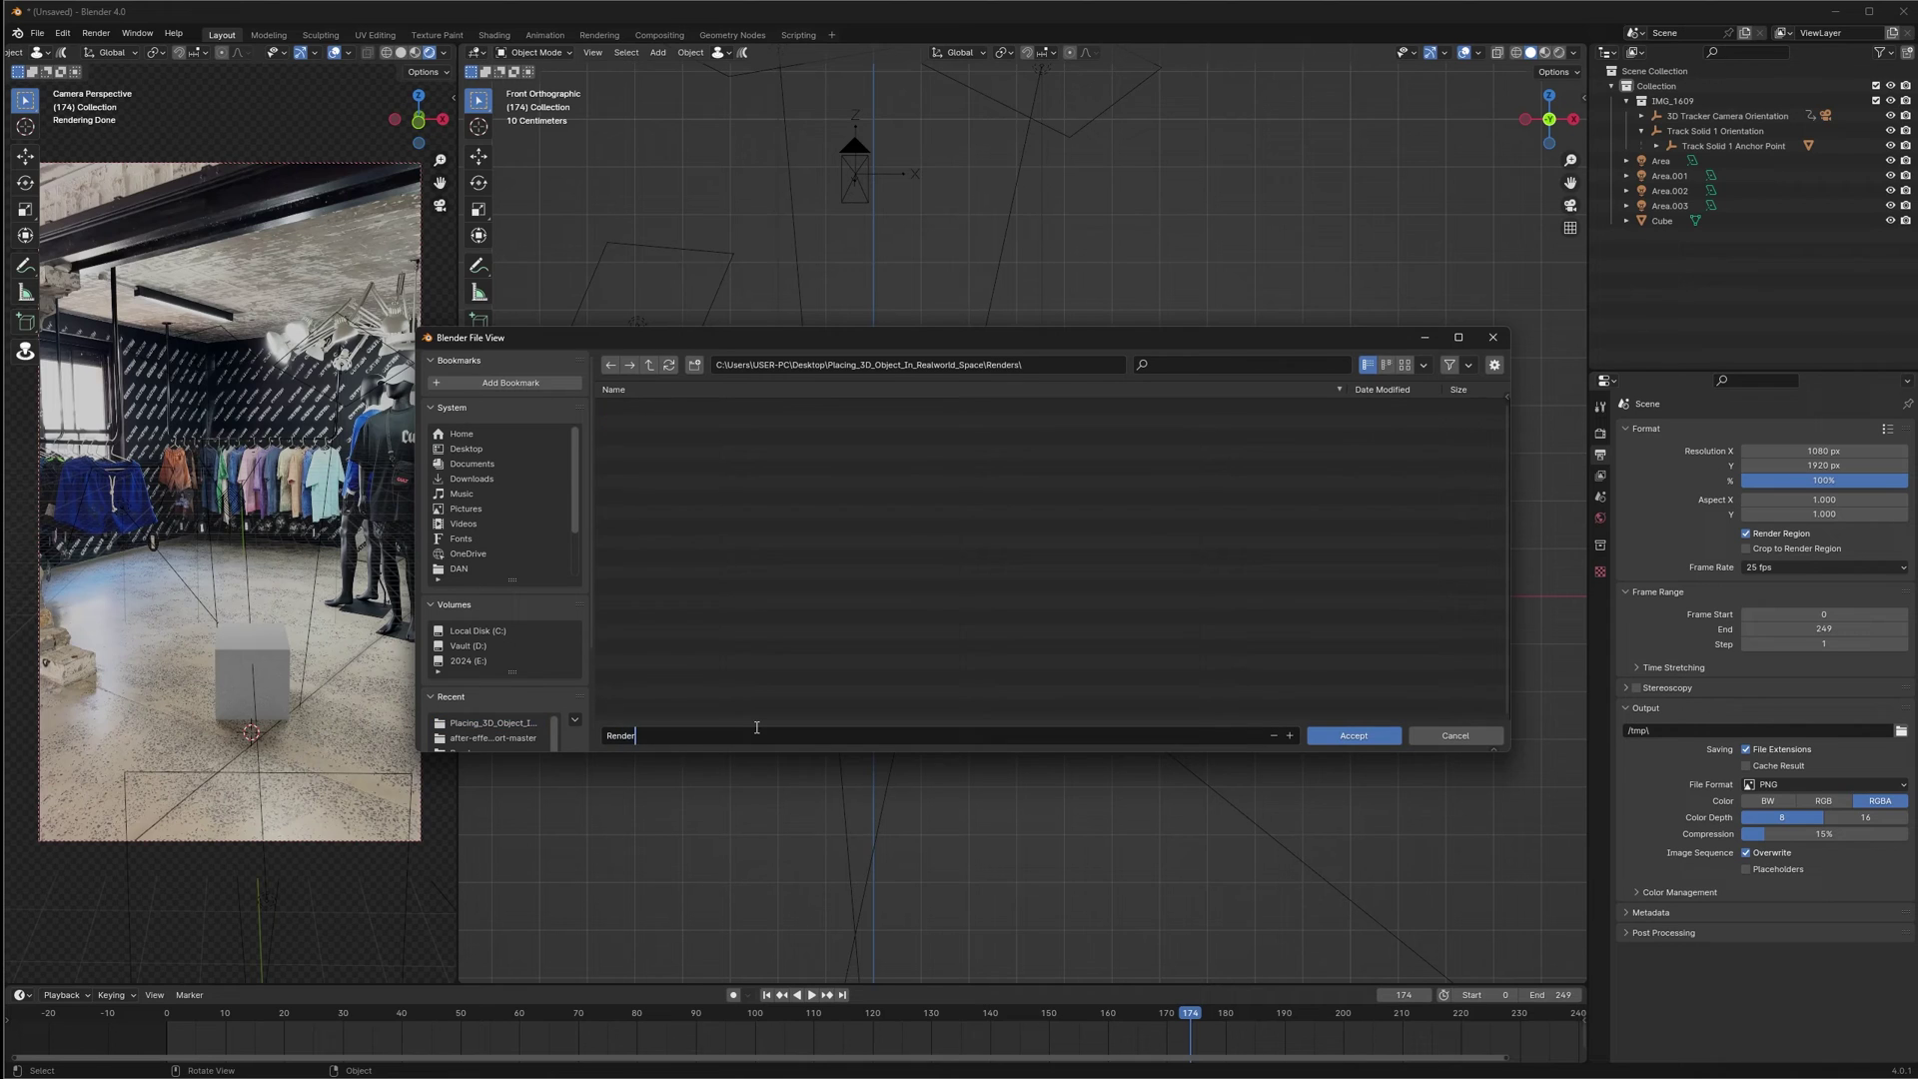
click(1353, 735)
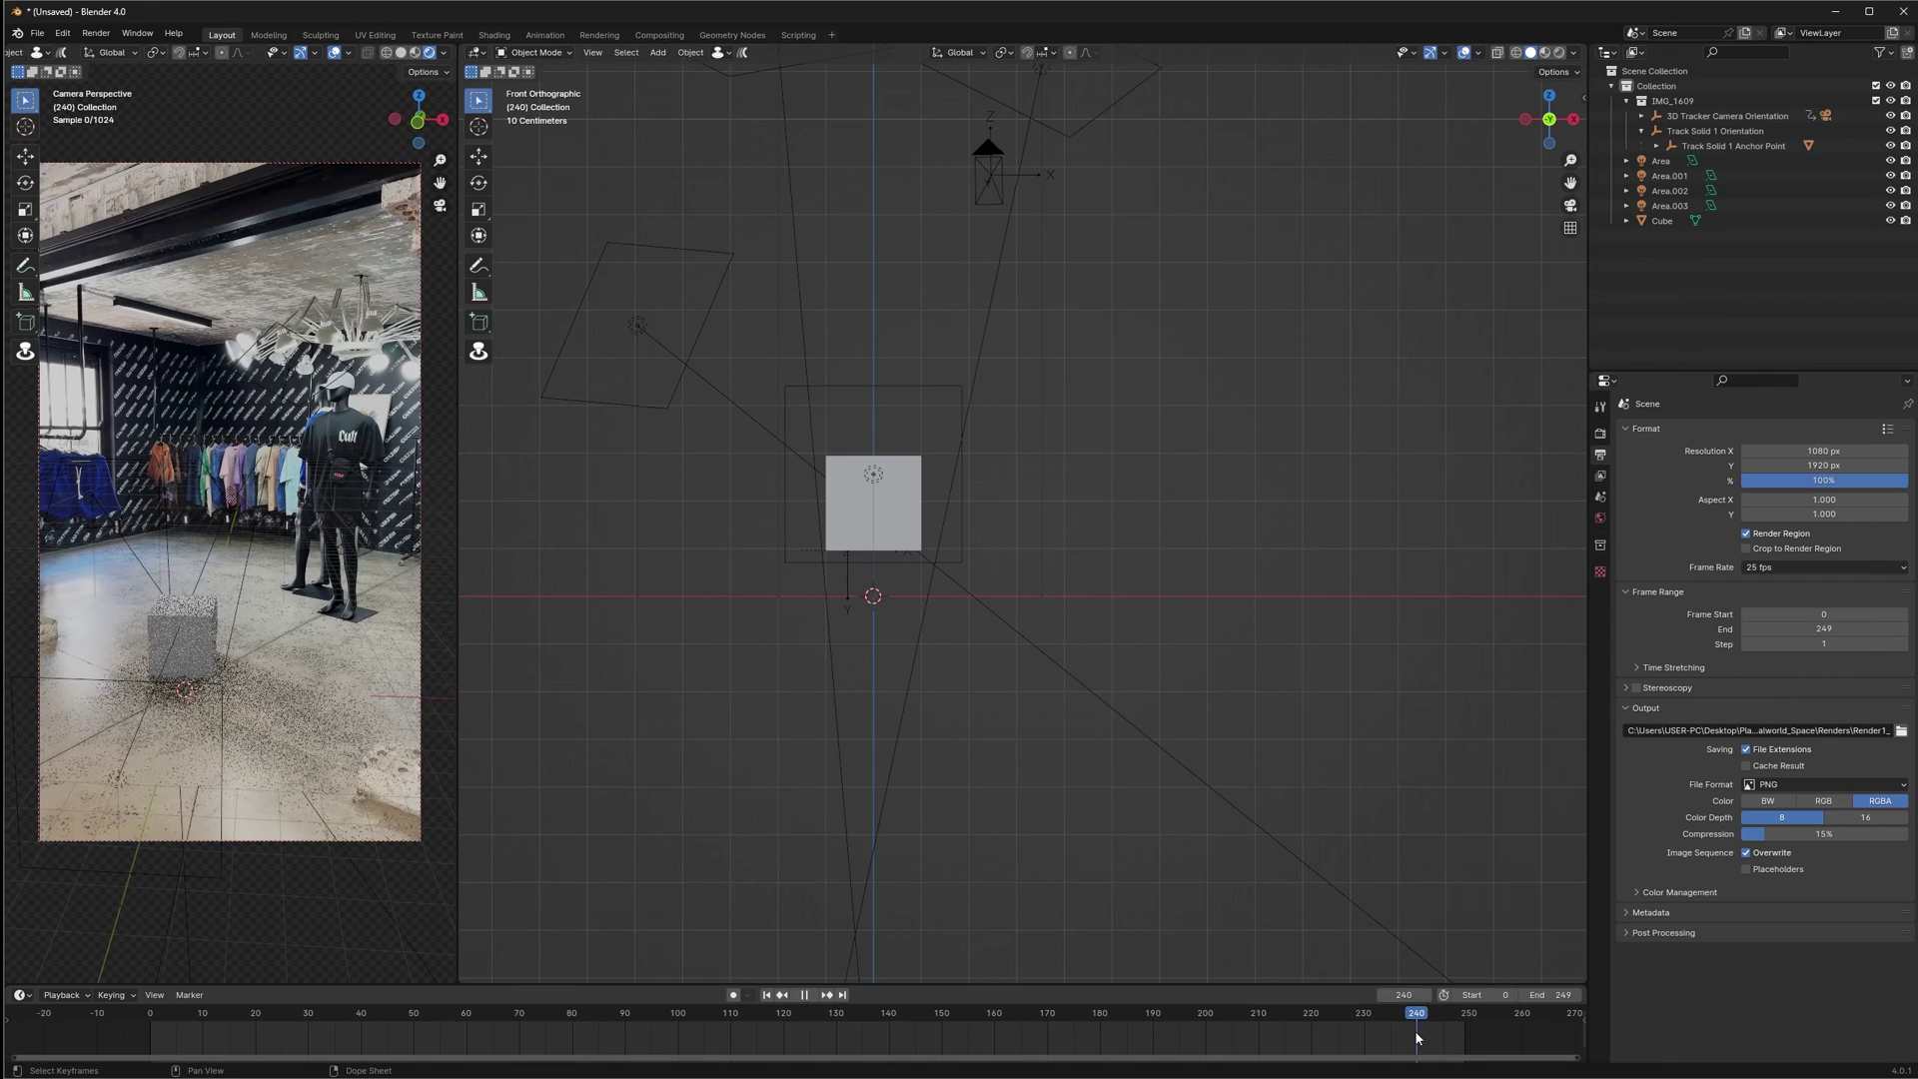
Check the last frames of the animation and set the scene's end frame to 240
drag(1417, 1037, 1453, 1043)
key(space)
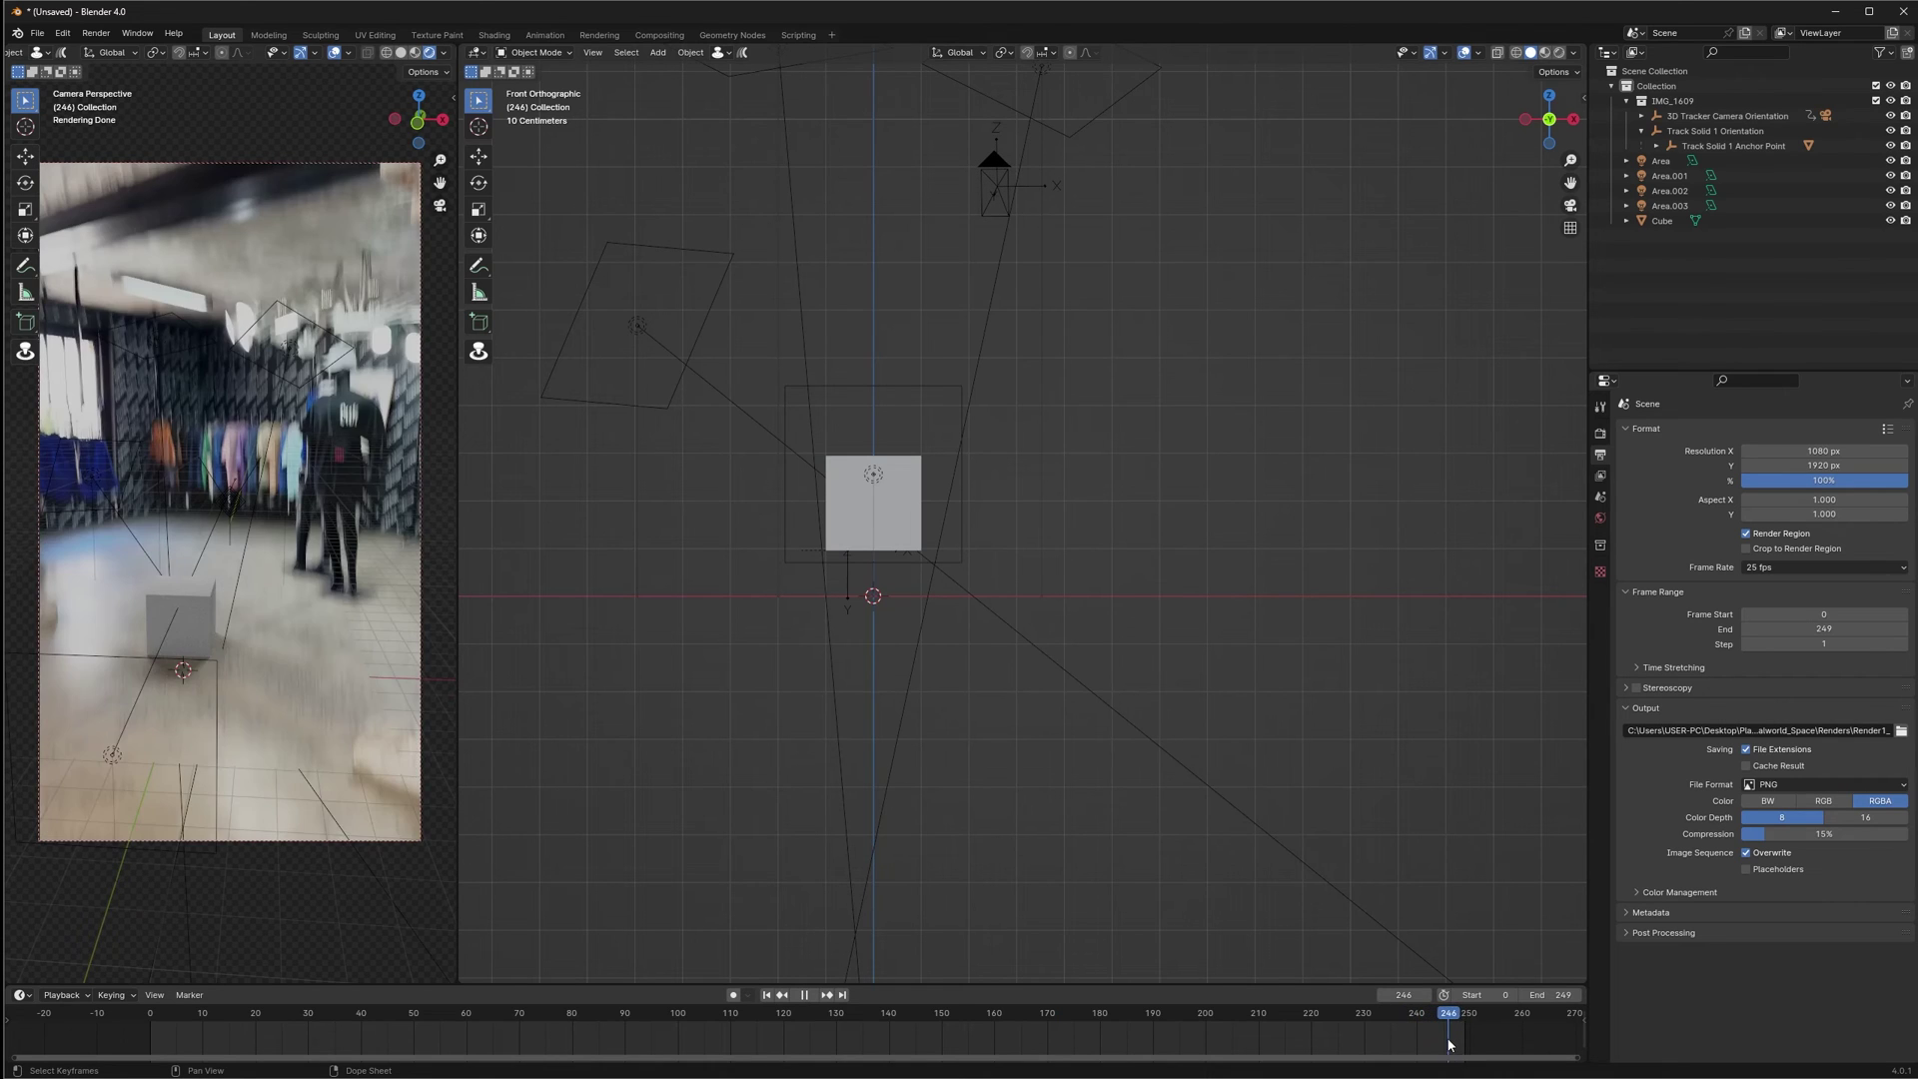
click(1415, 1021)
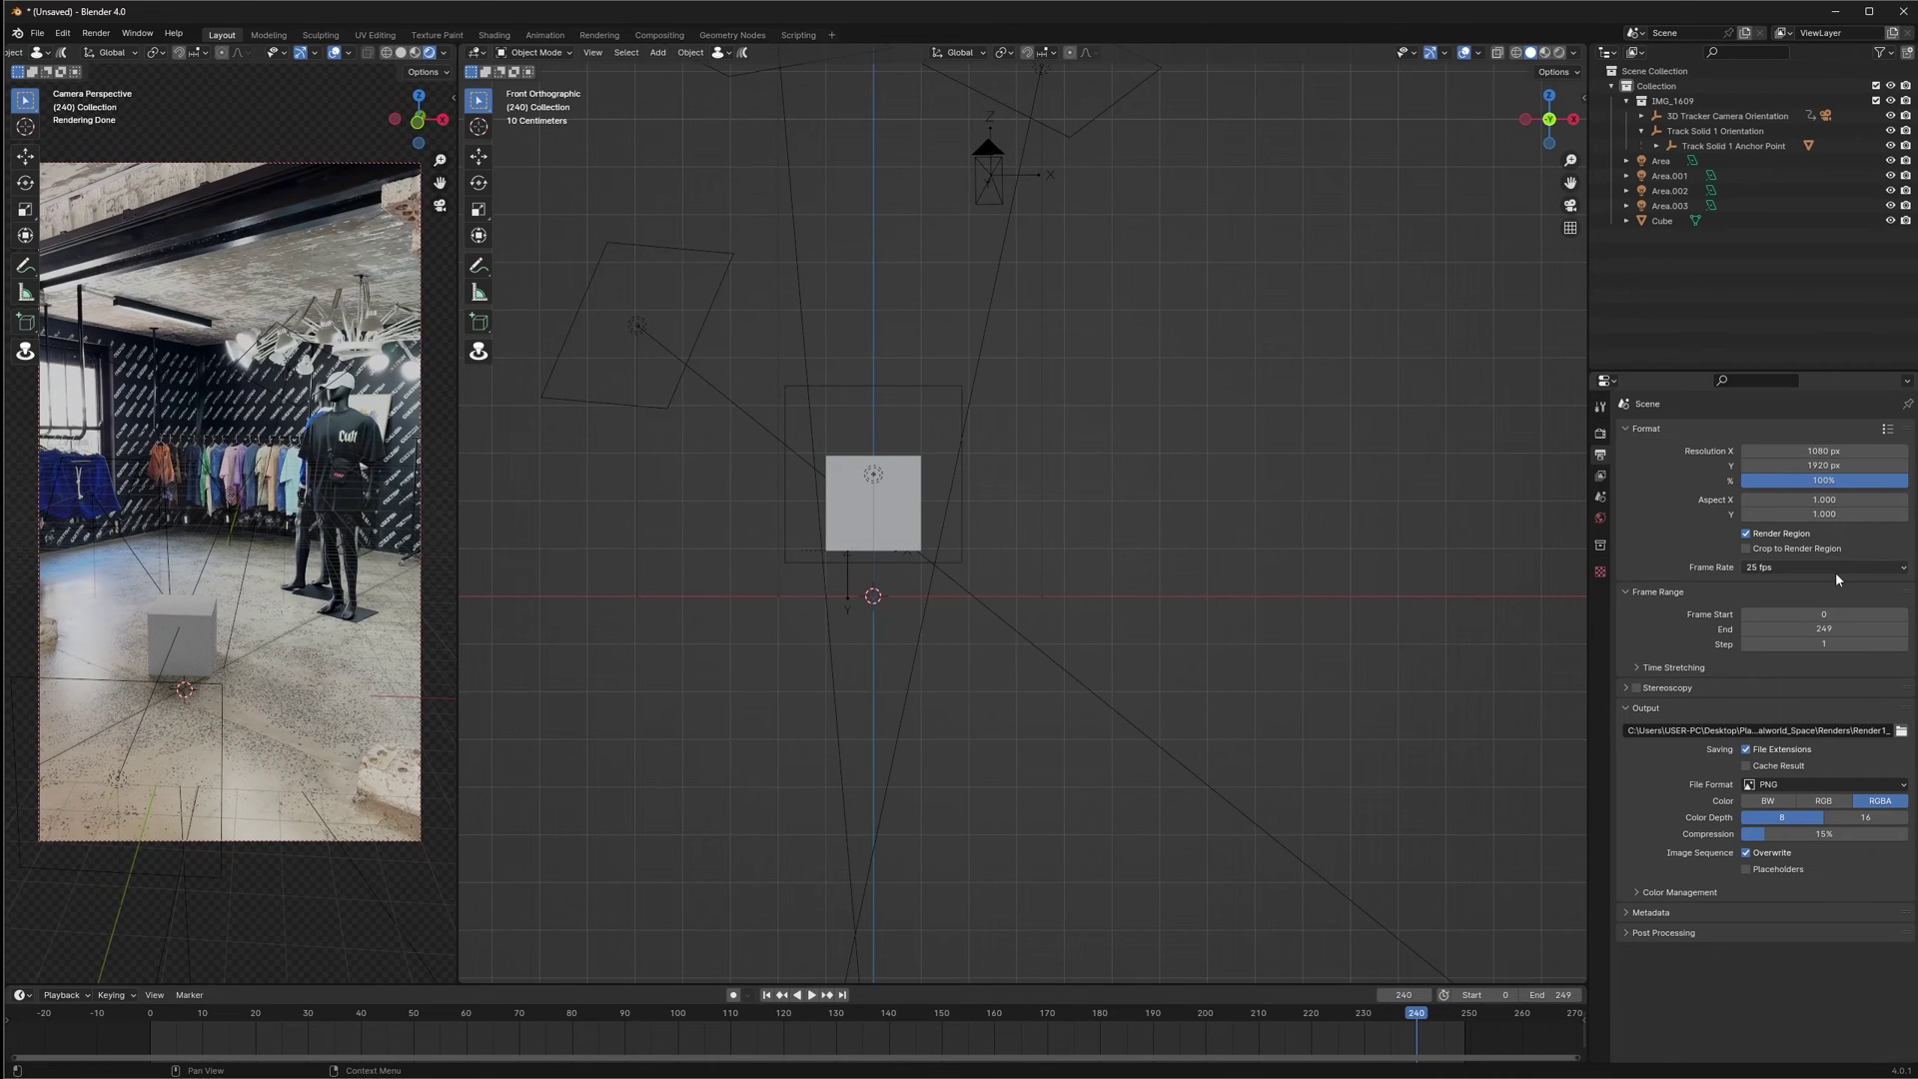
click(1783, 627)
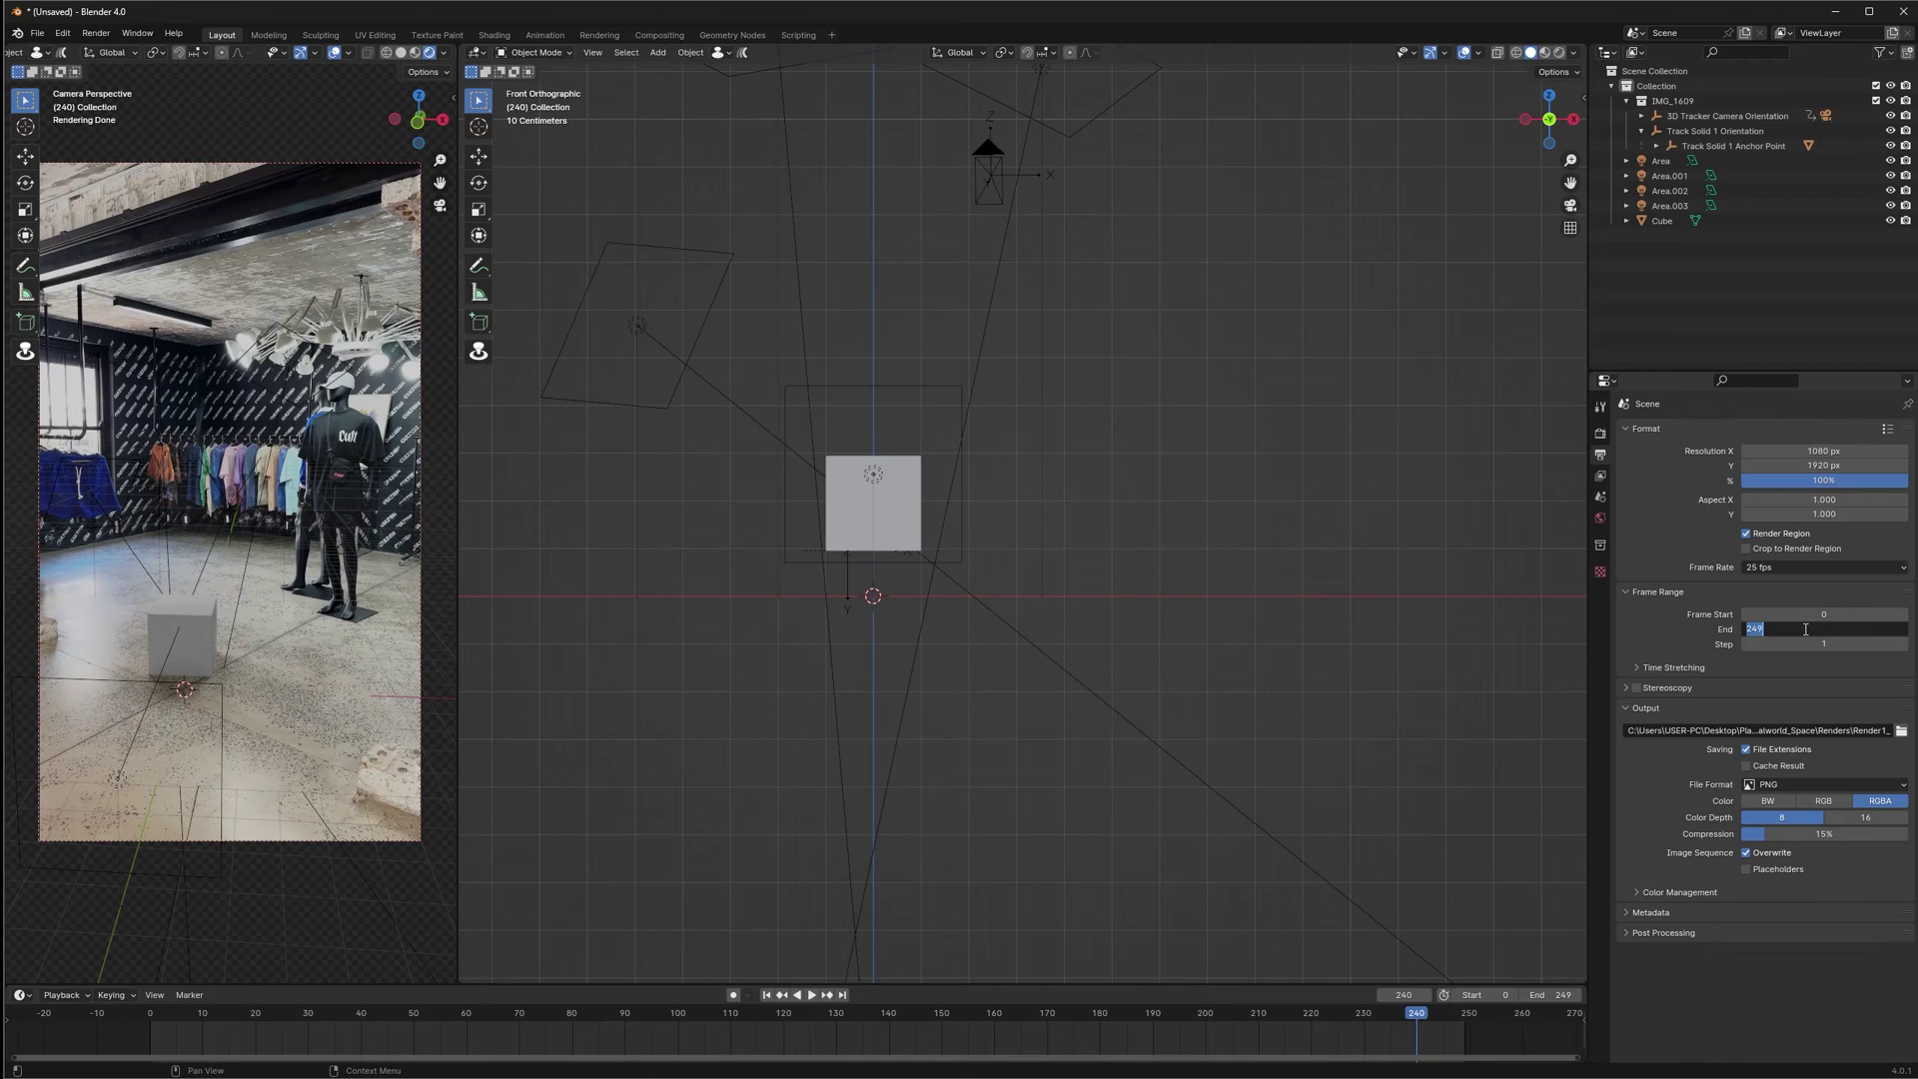
text(240)
key(Return)
Preview the animation from frame 0, return to frame 0, start rendering the animation, and close the render window
drag(1209, 1019, 150, 1036)
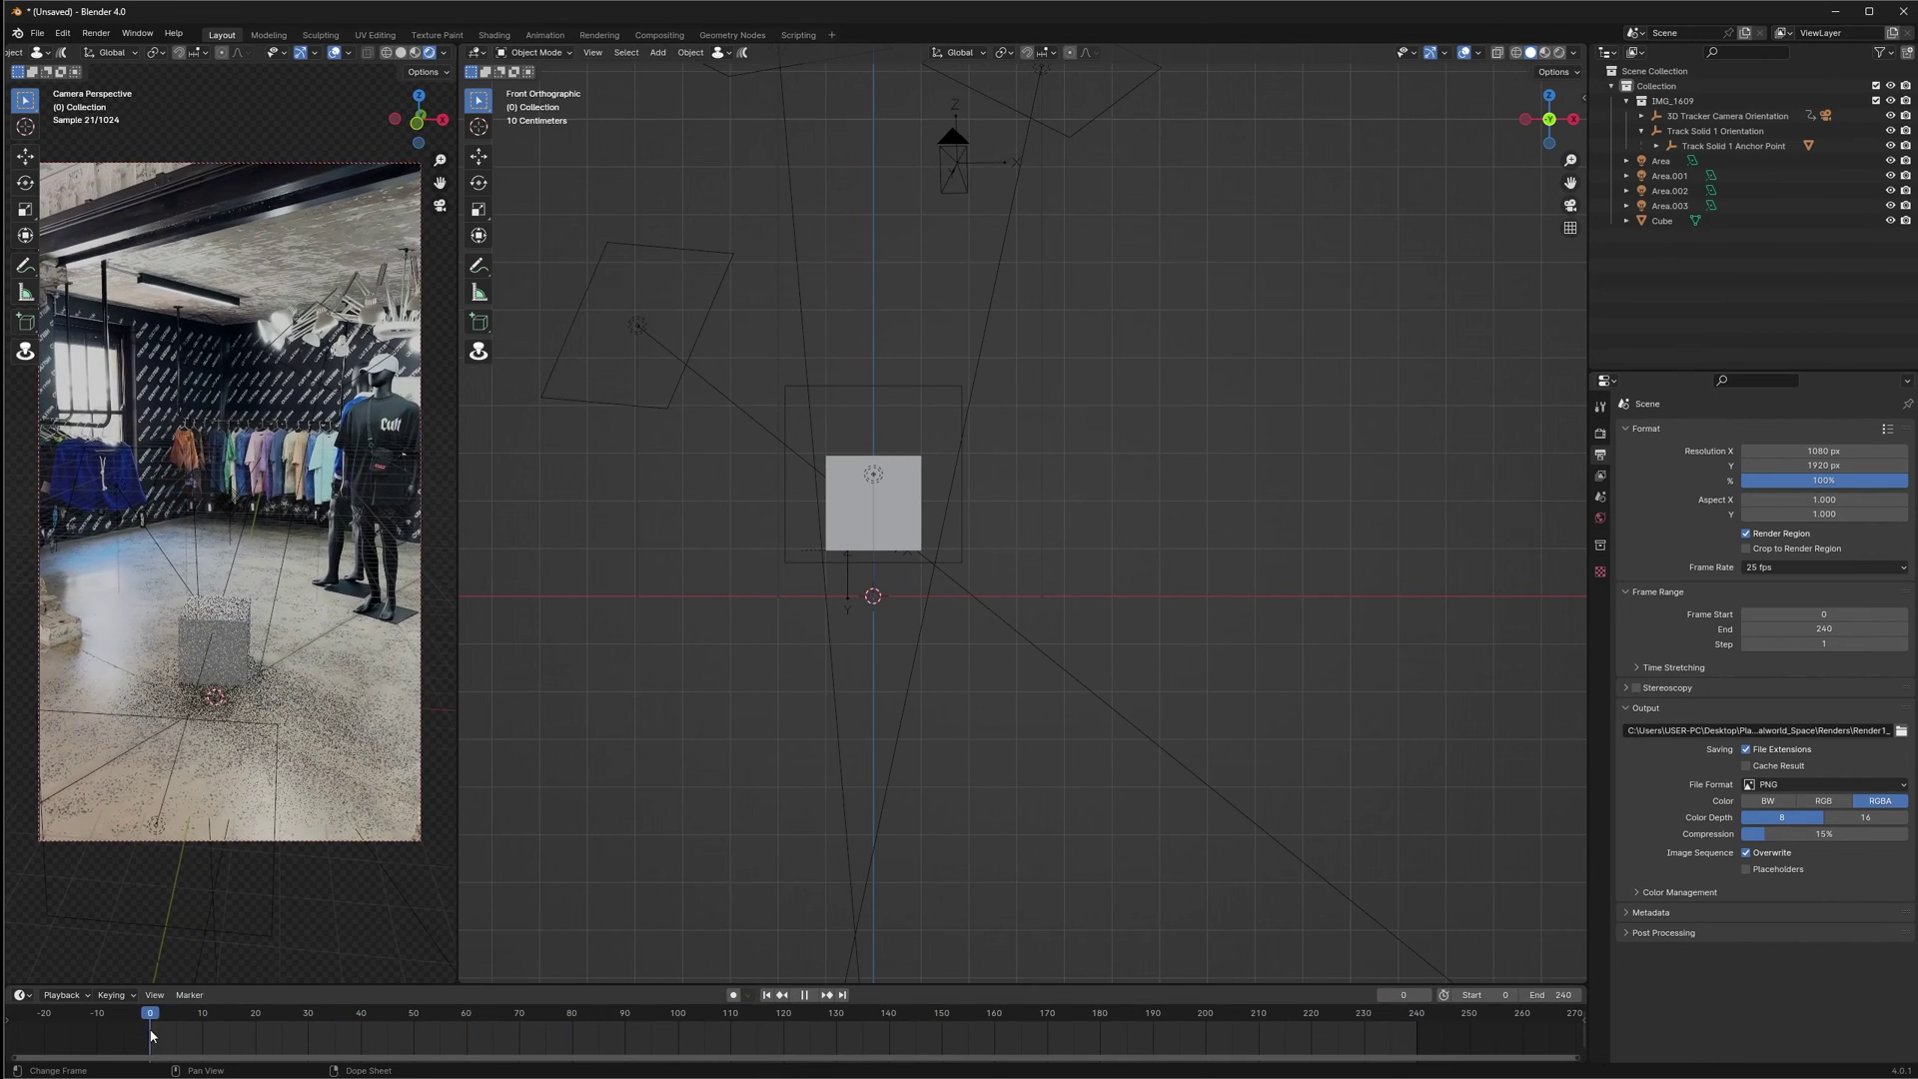
key(space)
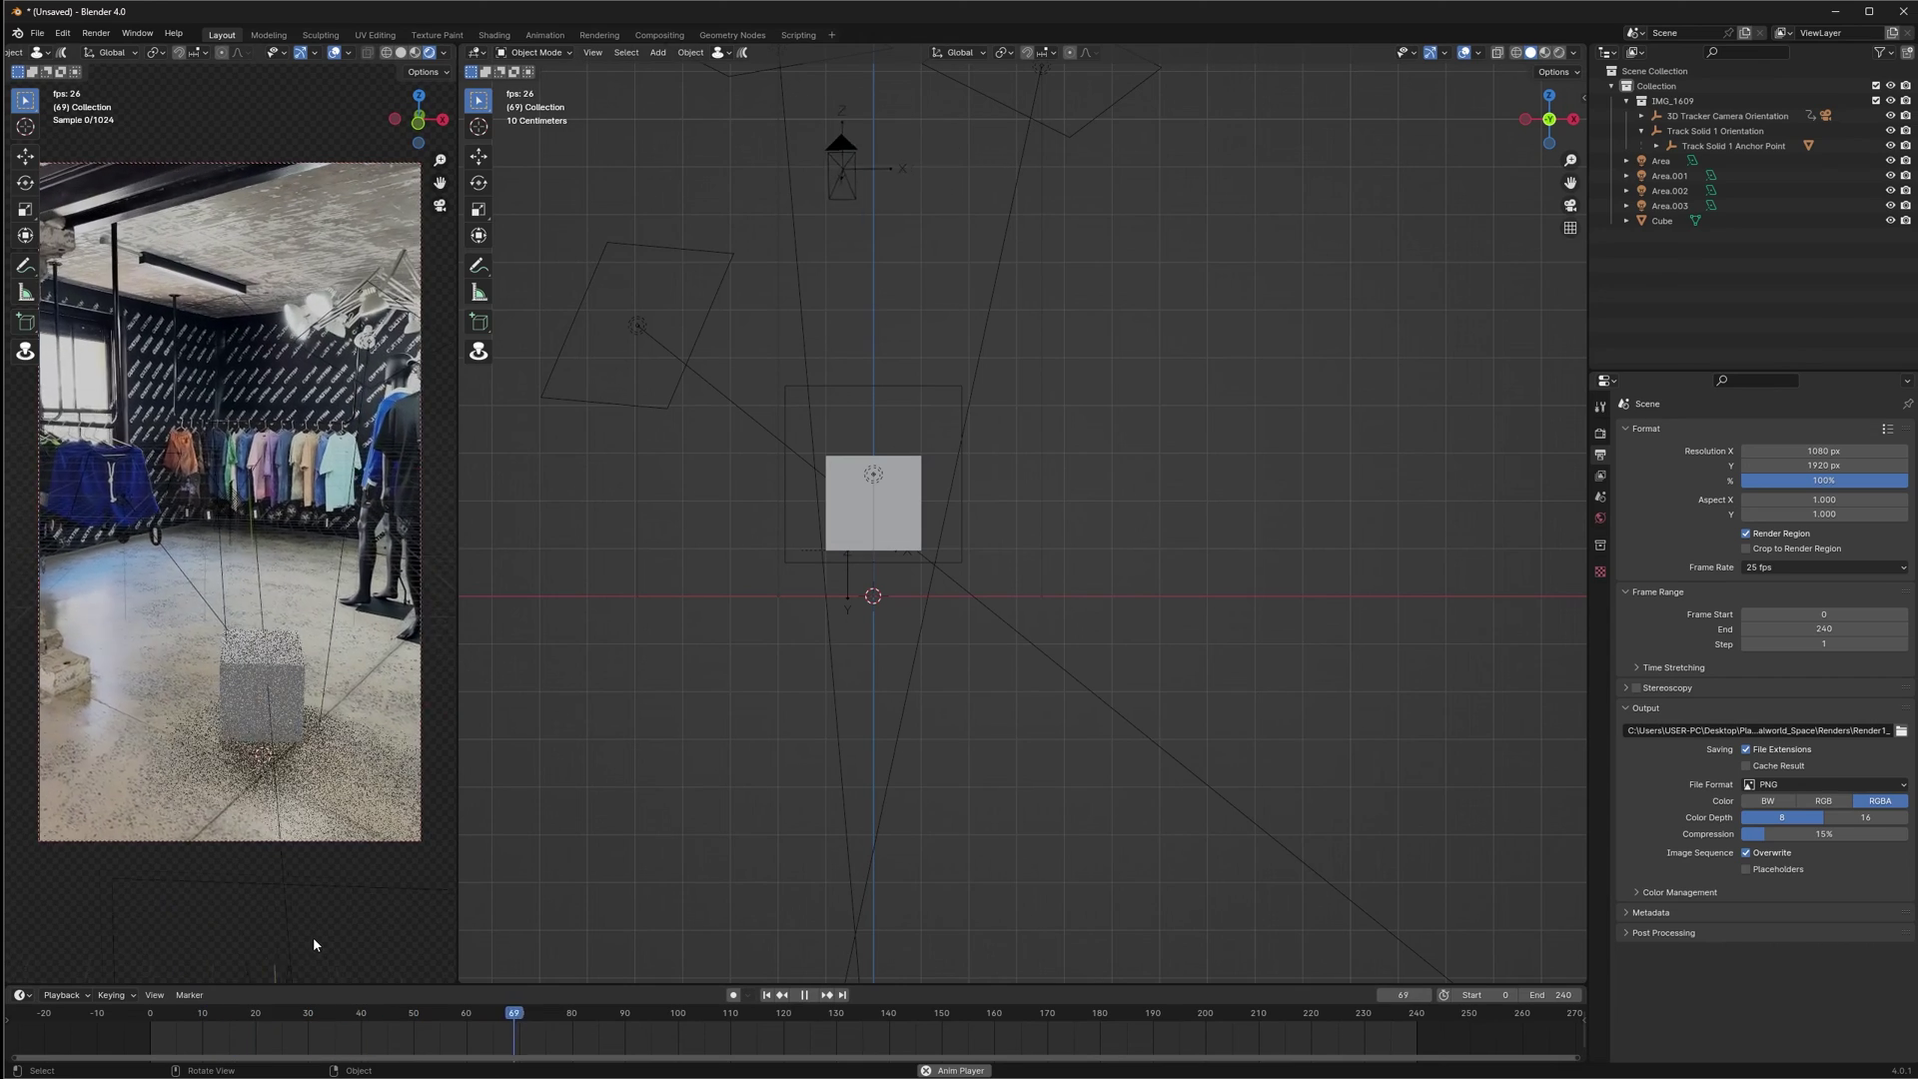
key(space)
drag(240, 1025, 148, 1019)
click(96, 34)
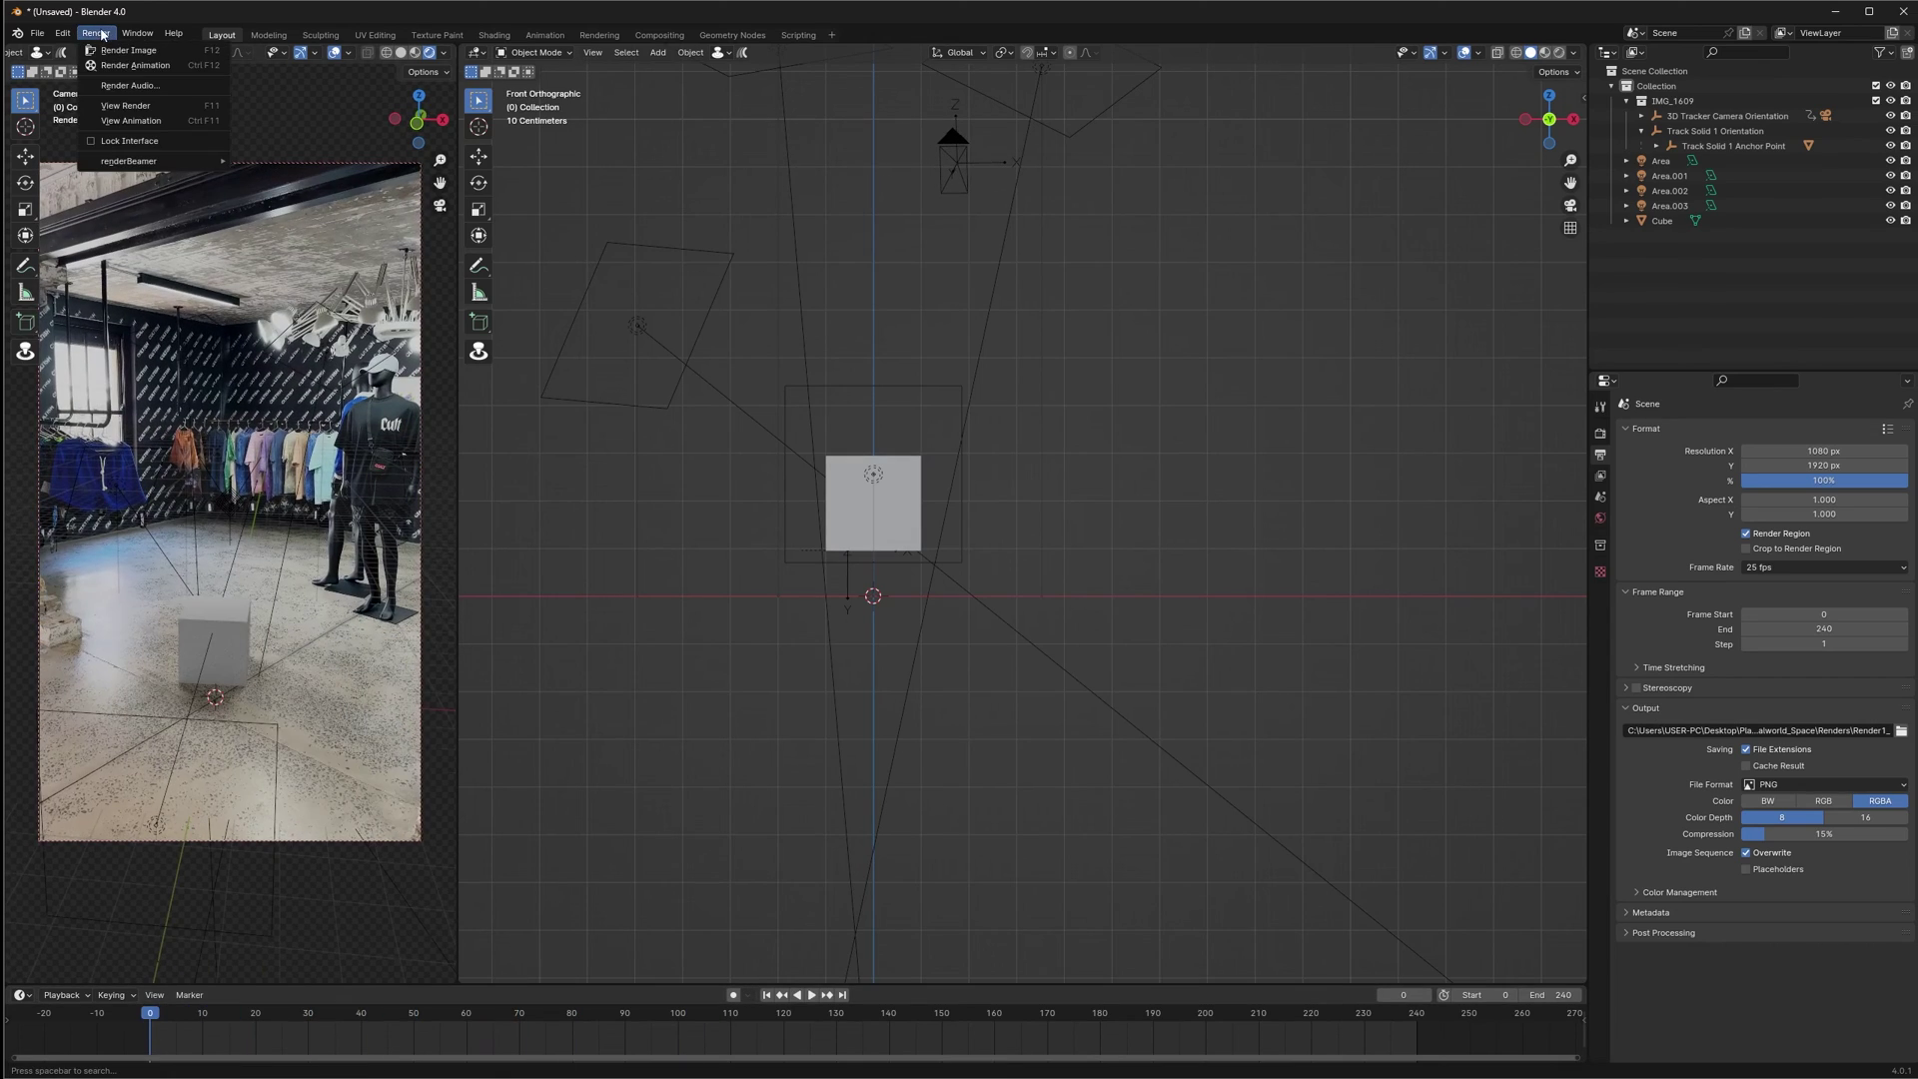
click(141, 68)
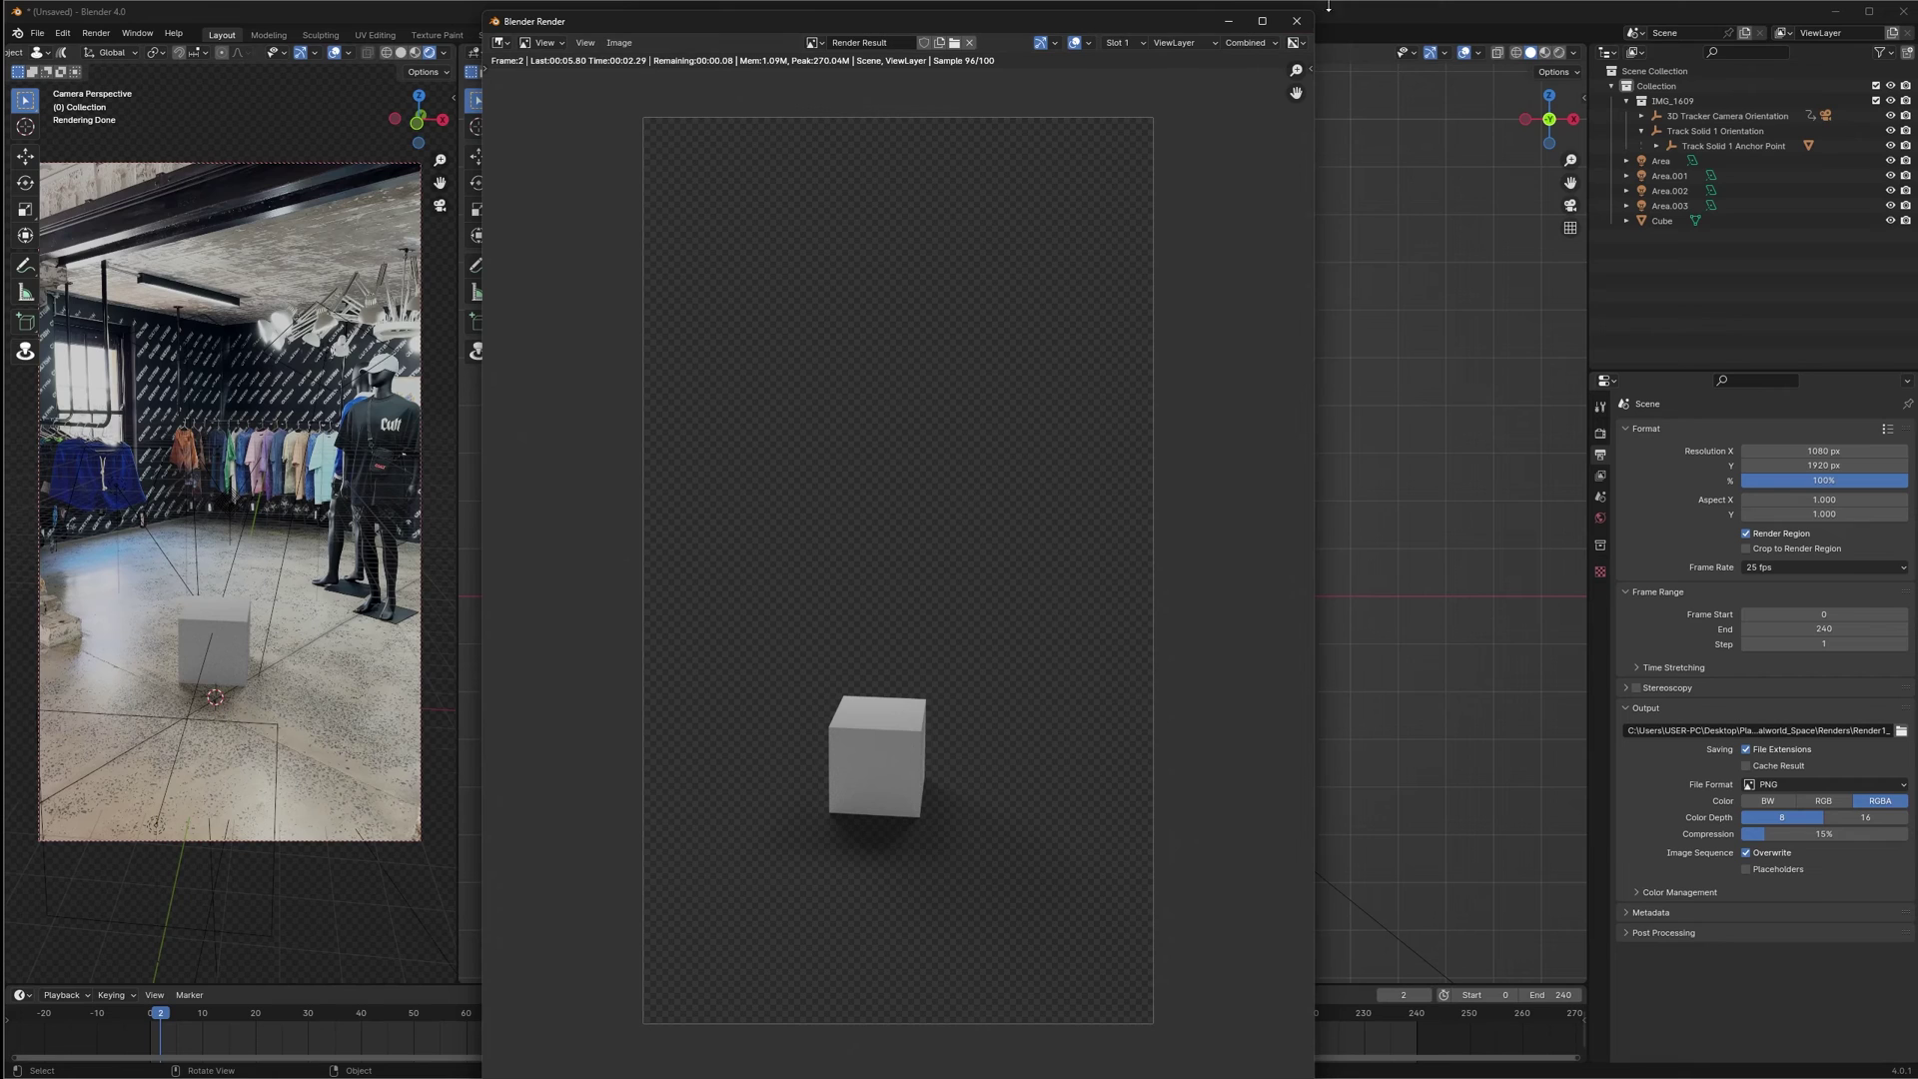
click(1296, 21)
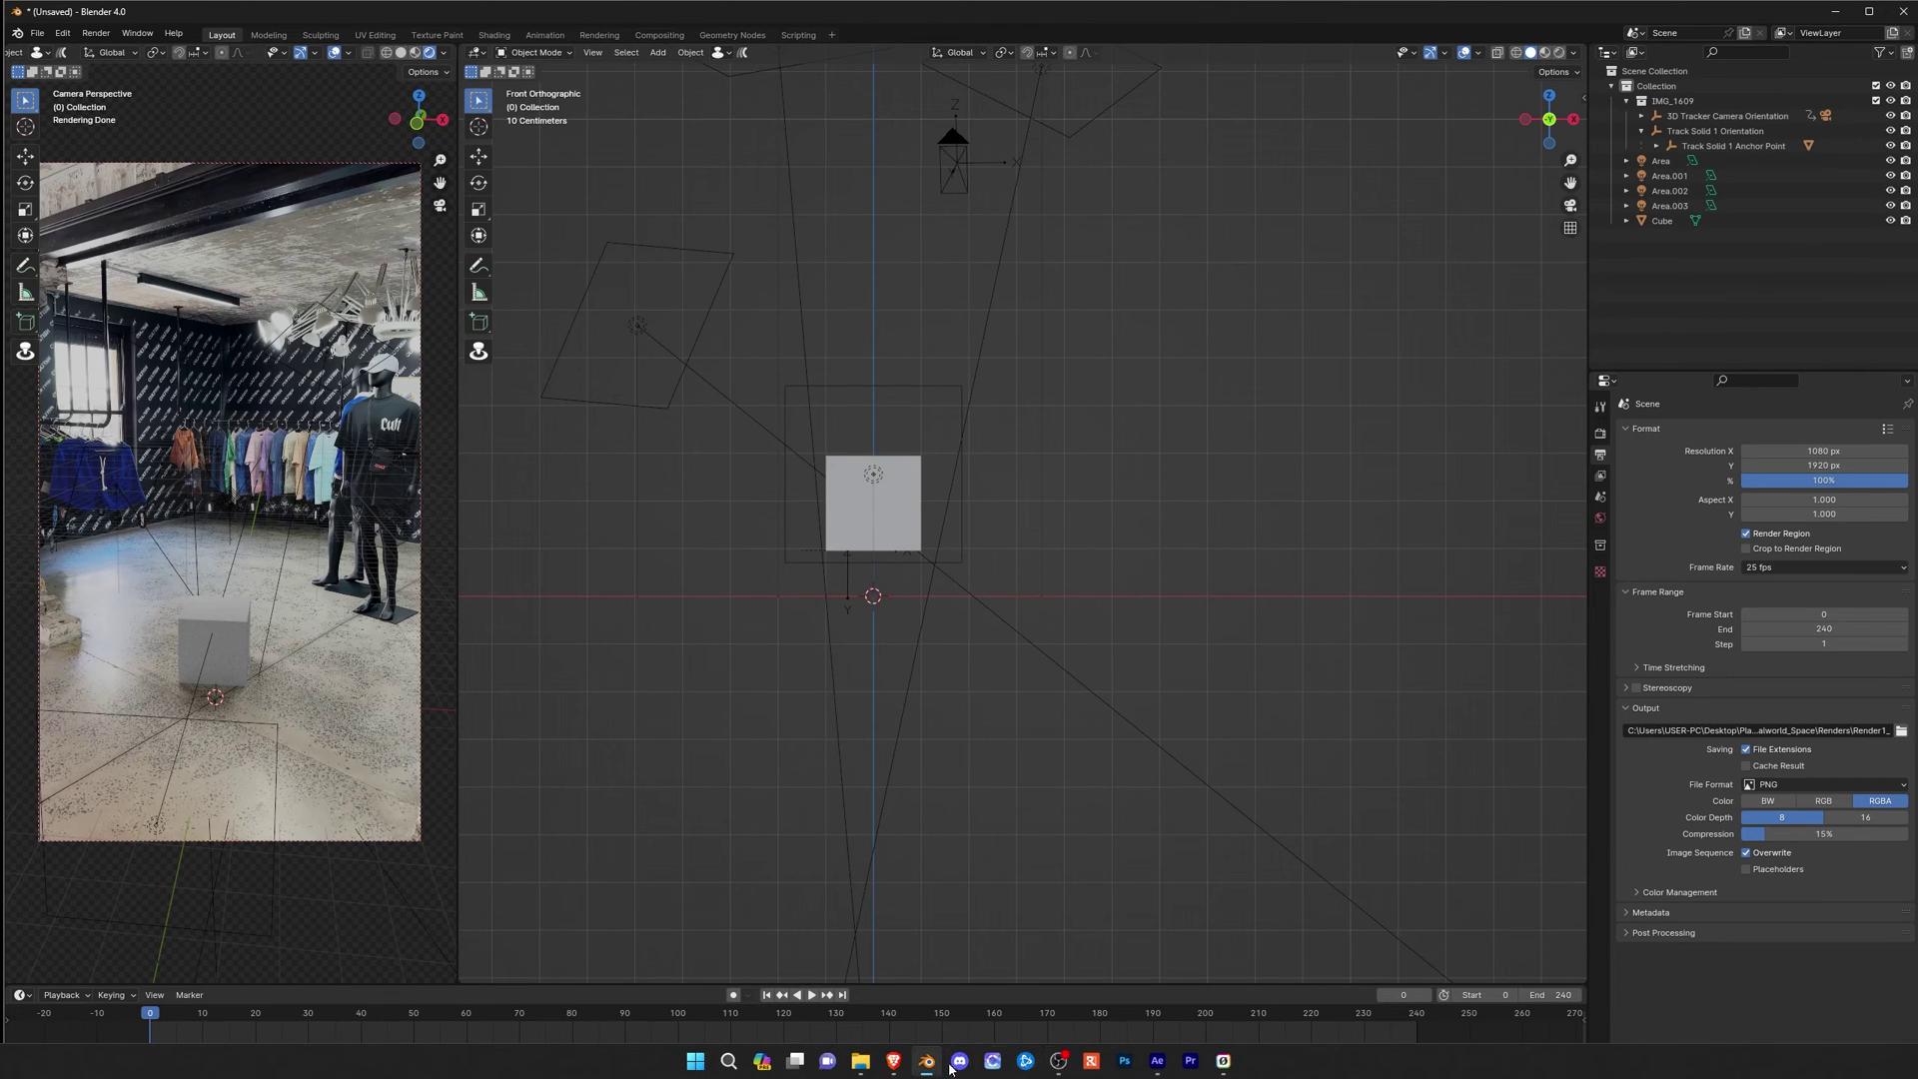
Switch to After Effects and import the Render1_ PNG sequence from the Cultish Render folder as footage
click(1157, 1061)
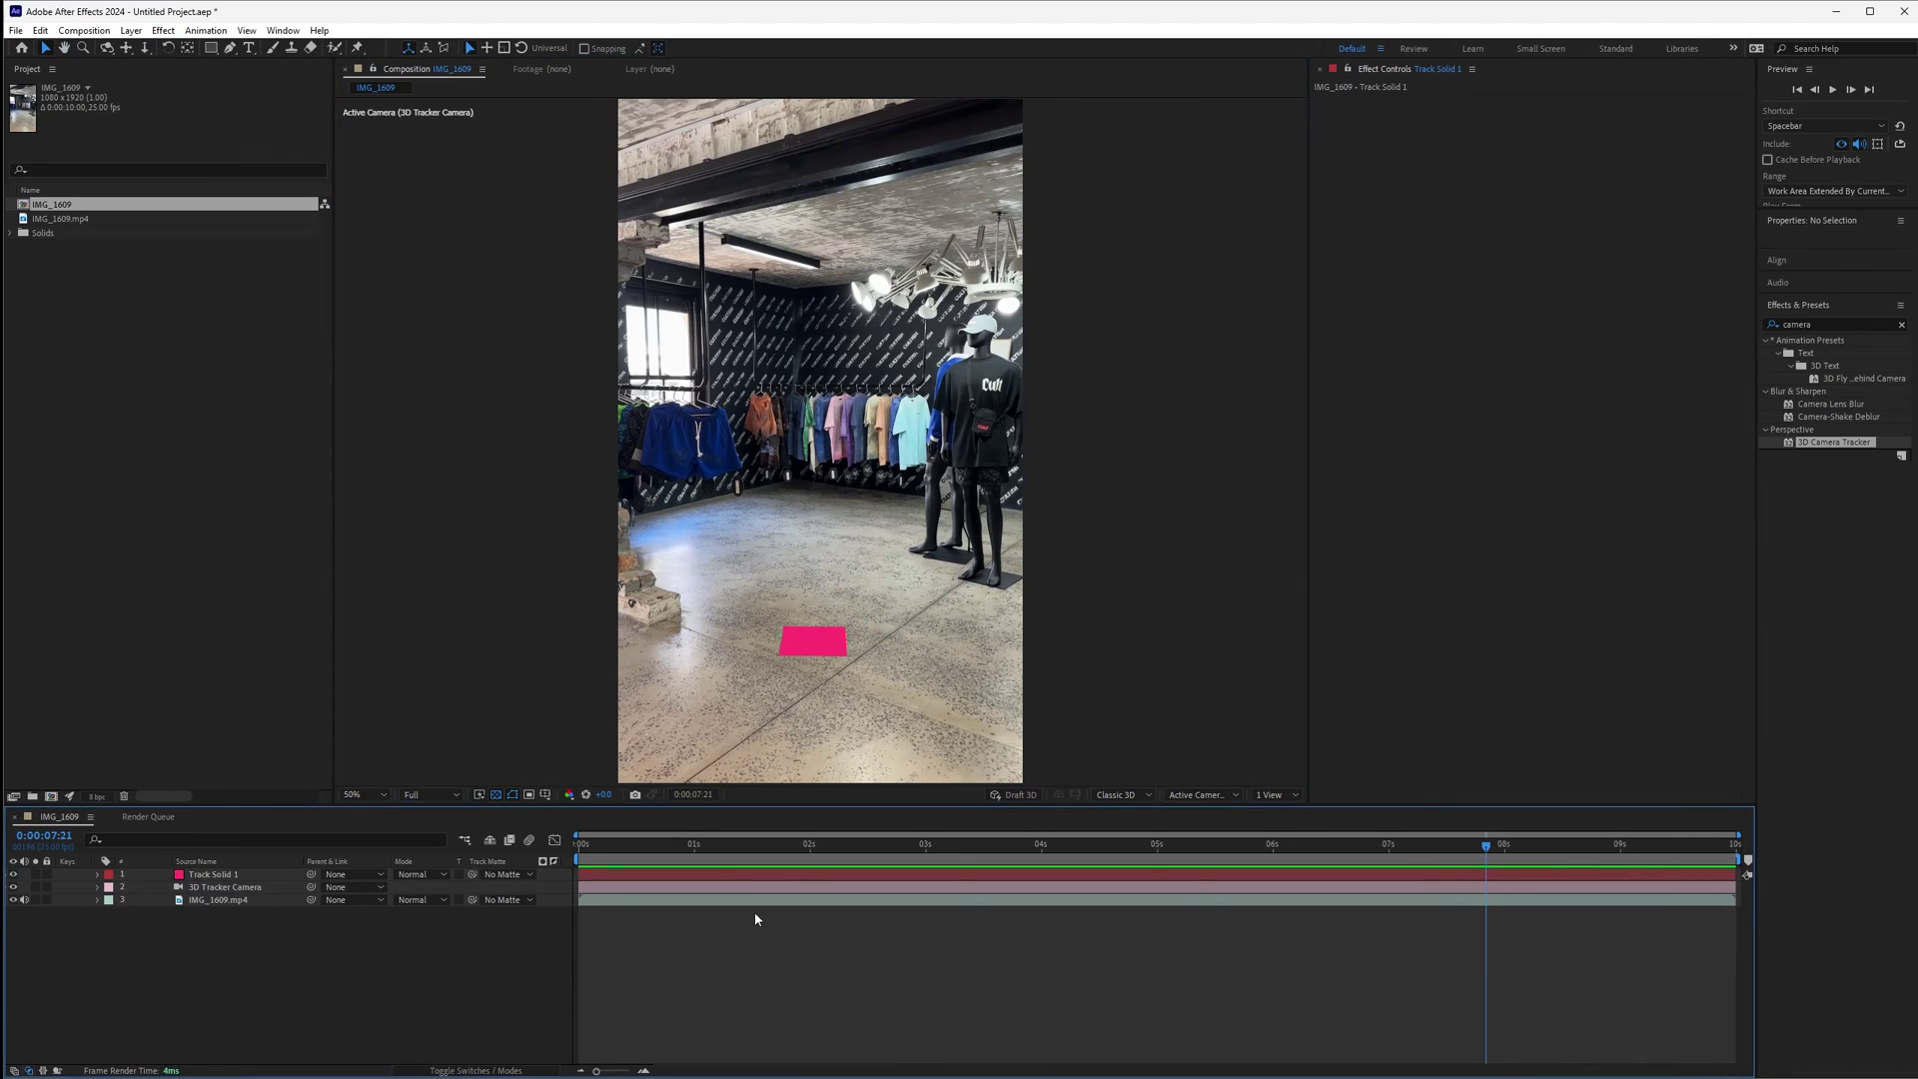
right_click(104, 336)
mouse_move(257, 407)
click(340, 405)
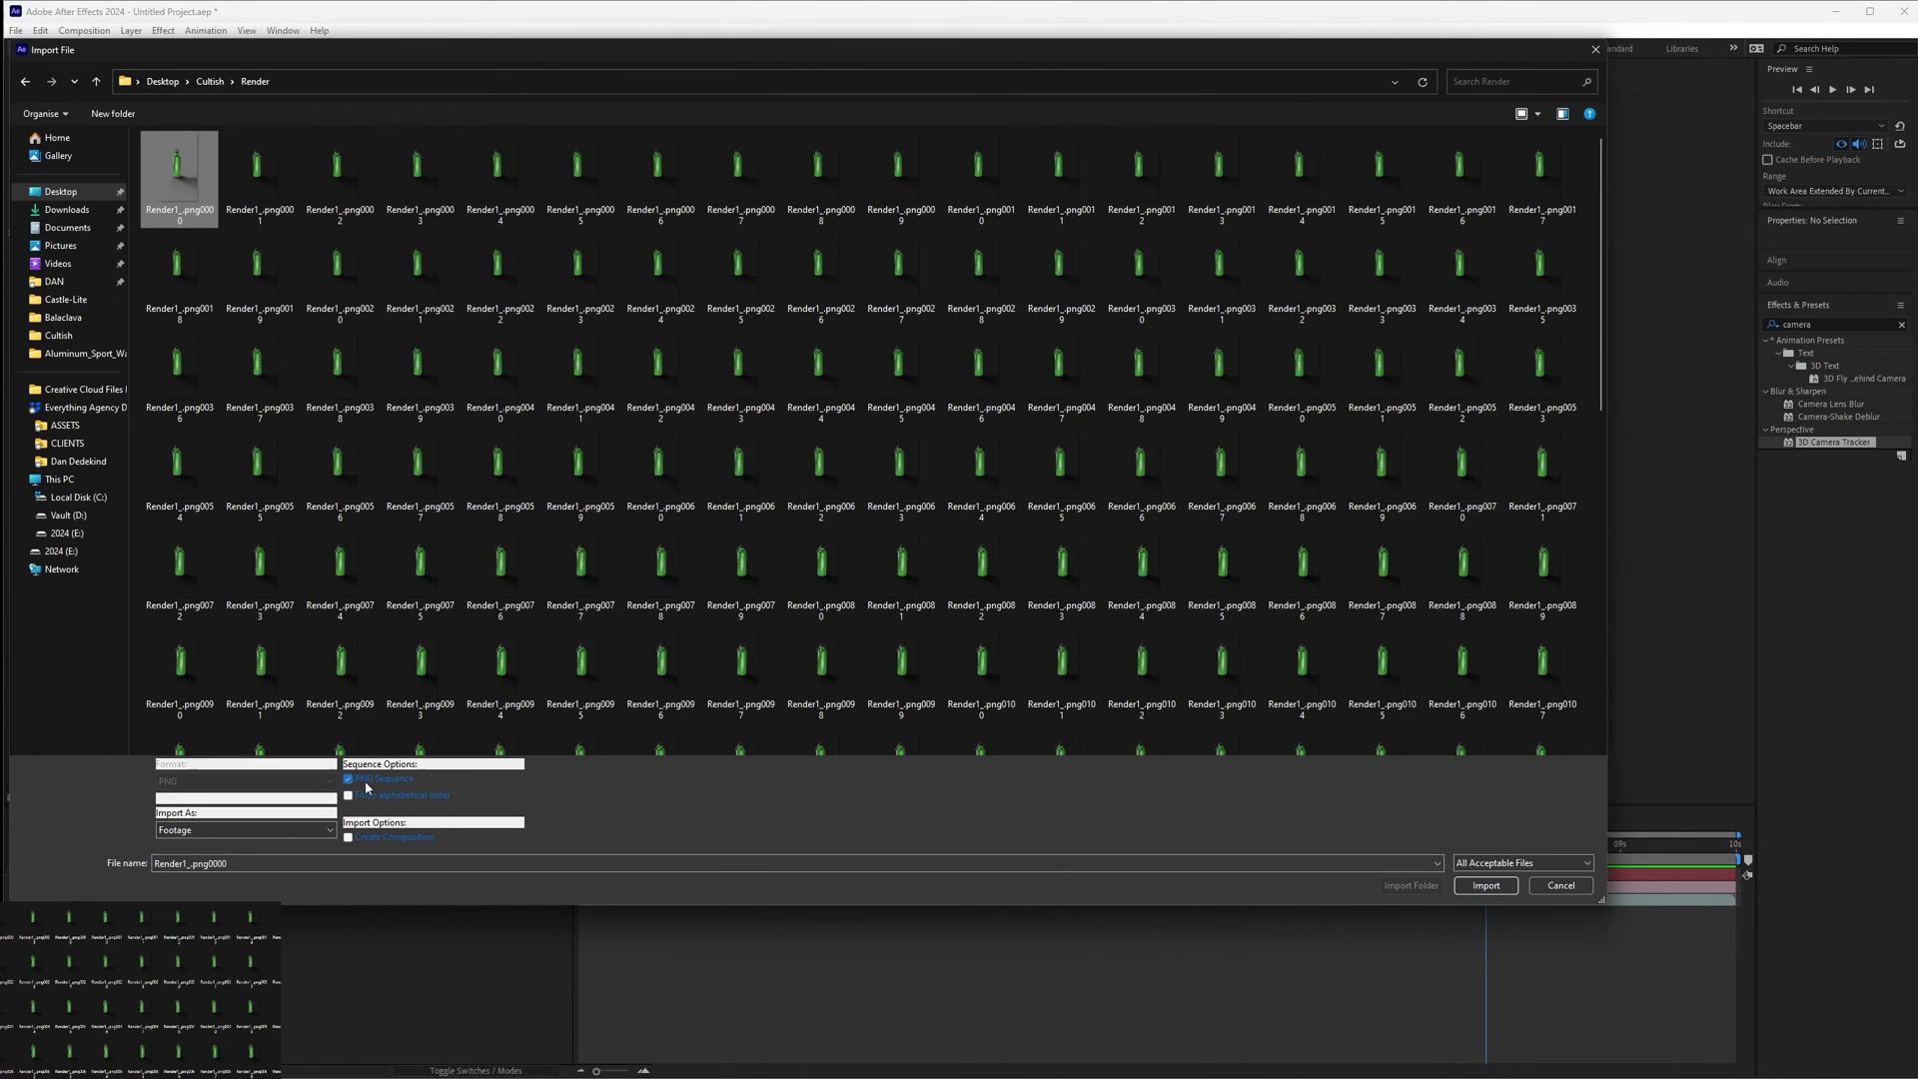
click(1486, 885)
Add the bottle render sequence as the top layer of the IMG_1609 composition and preview it
drag(75, 234, 195, 874)
key(space)
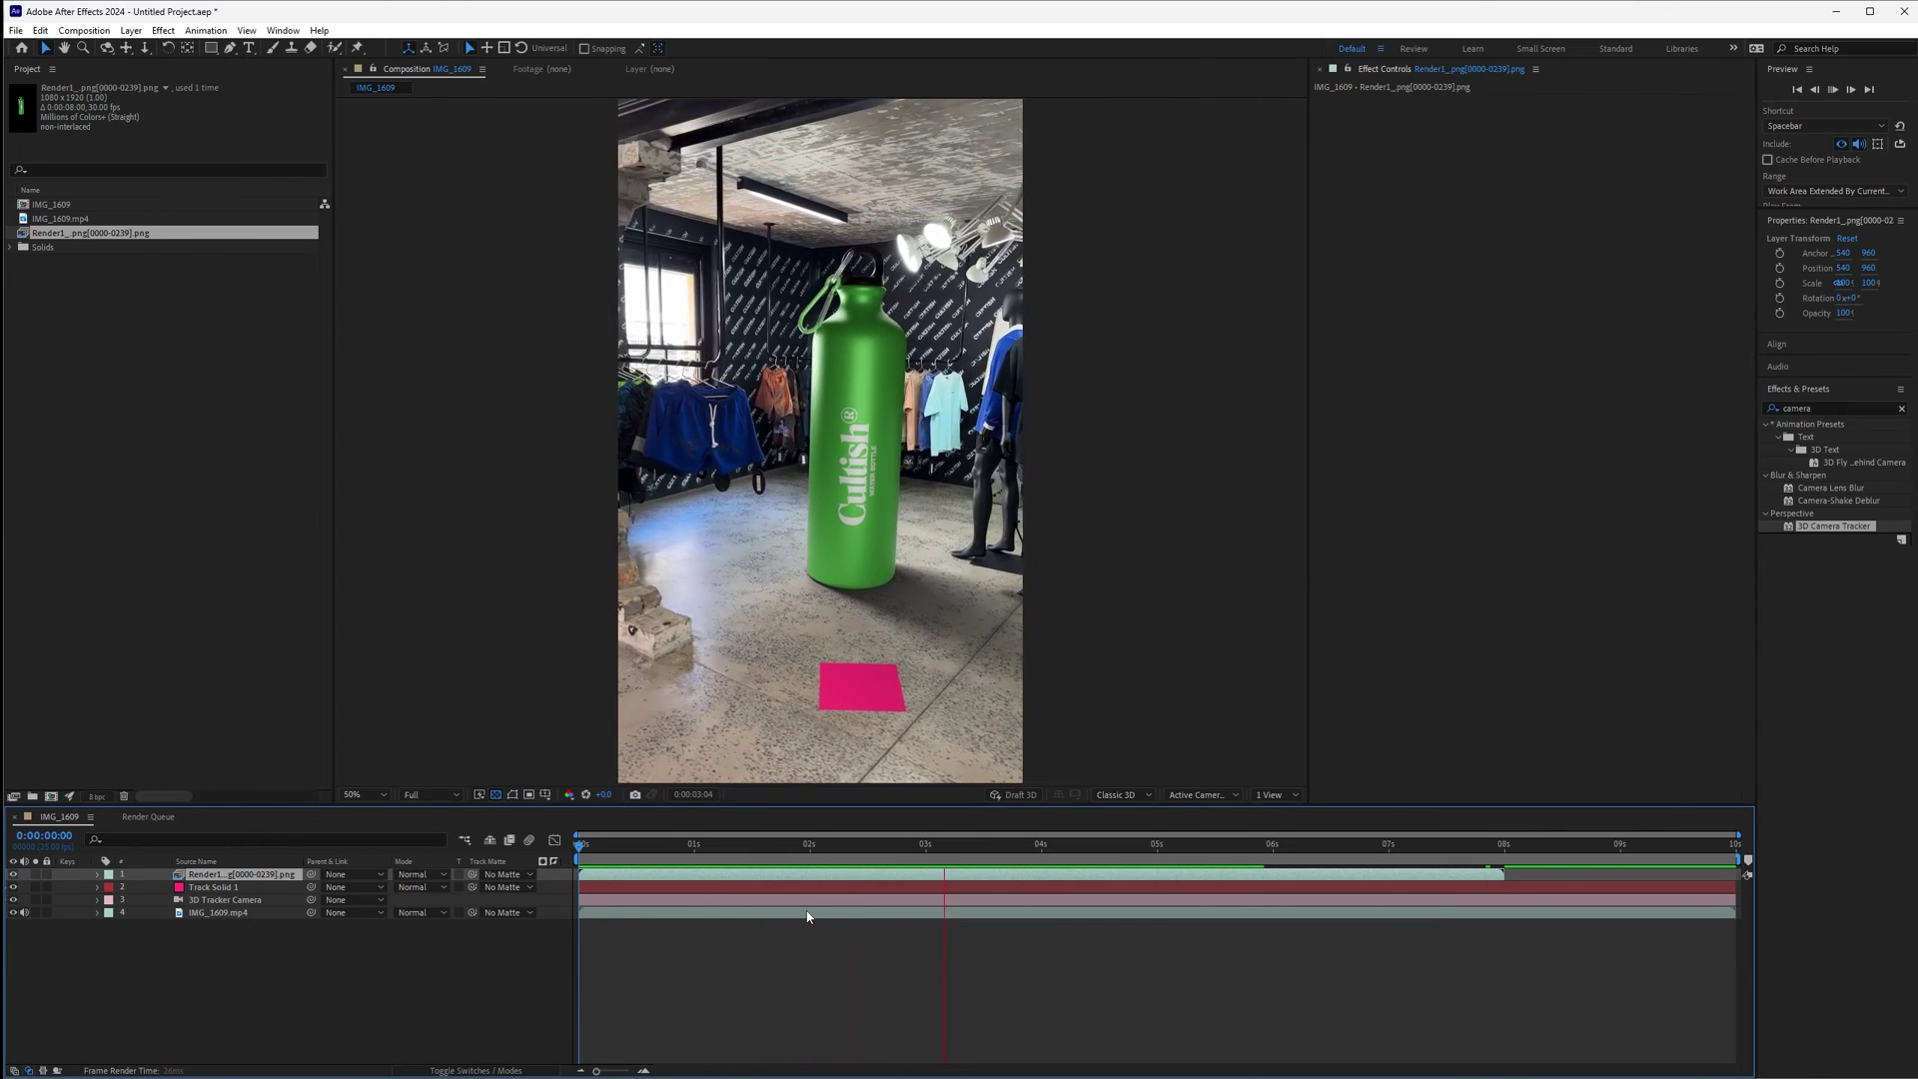
key(space)
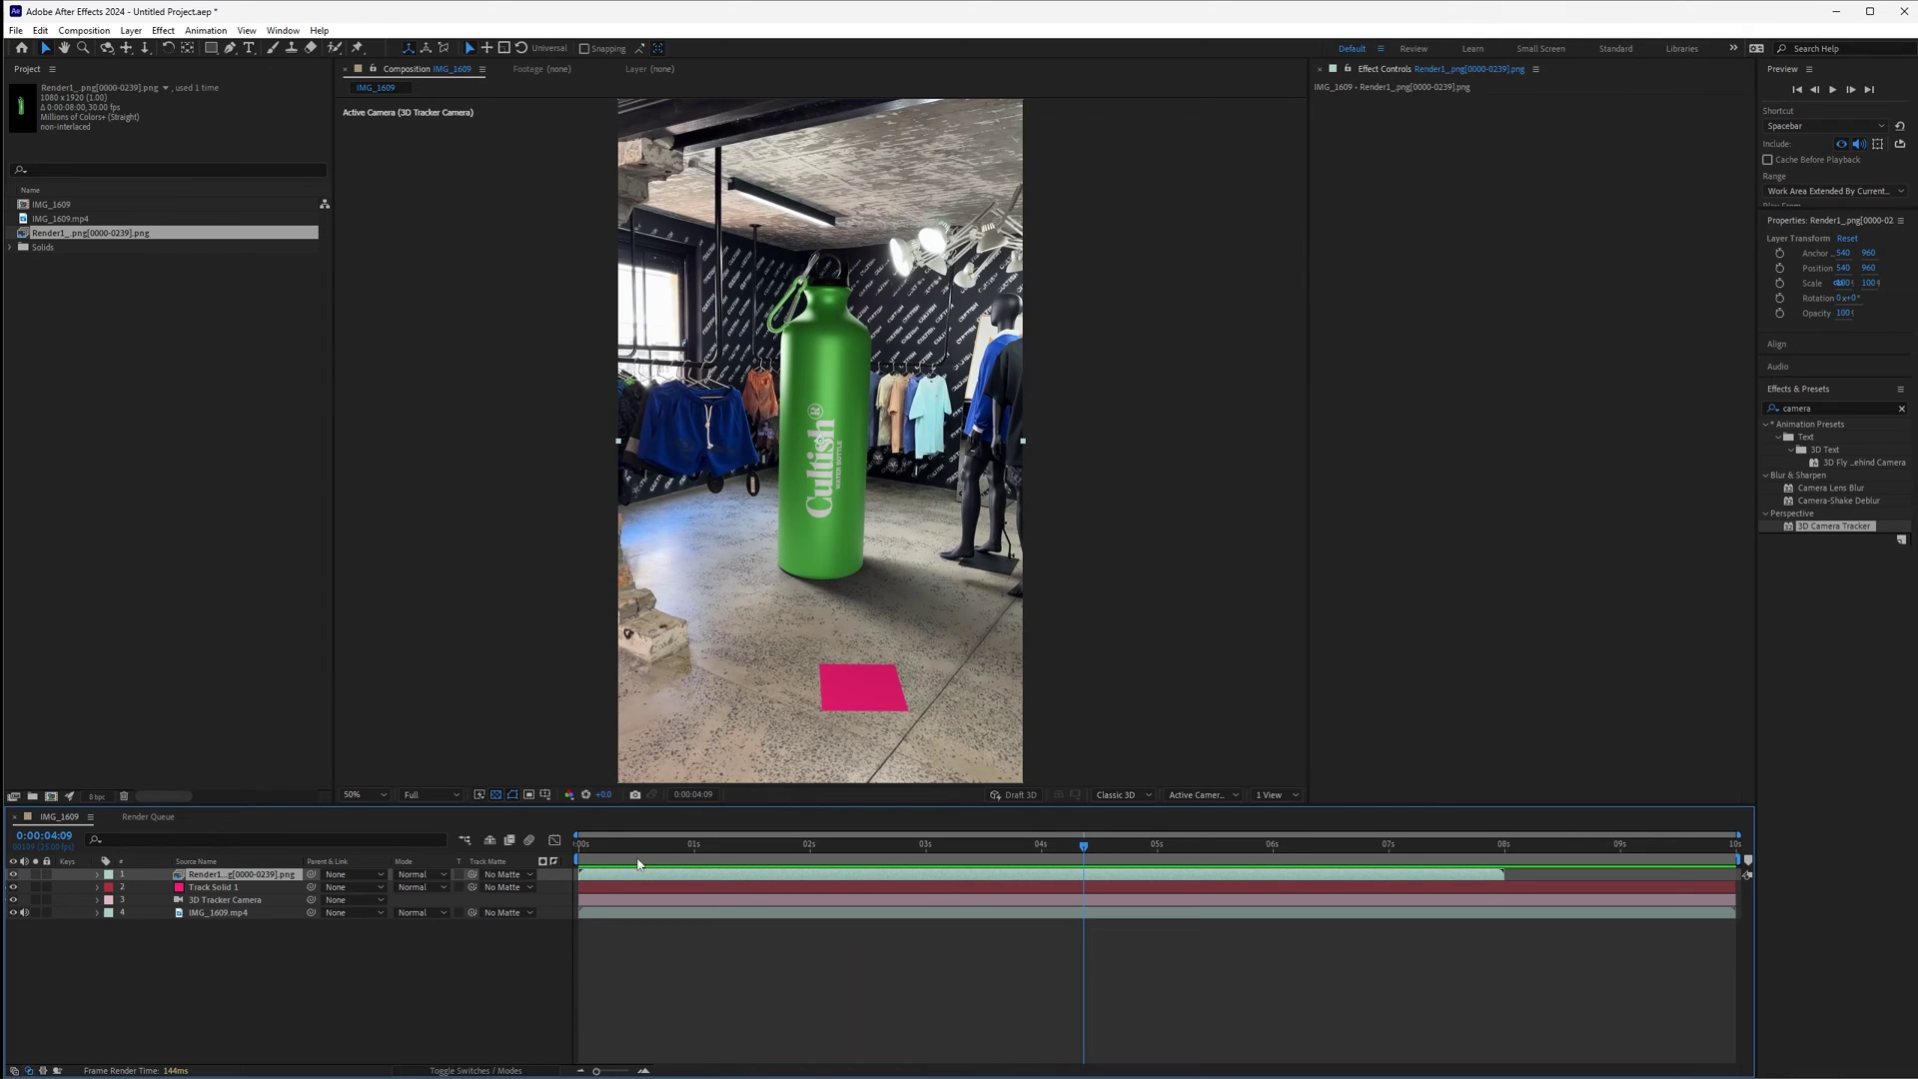
Interpret the imported PNG sequence at 25 frames per second and preview the composition from the start
right_click(64, 236)
mouse_move(180, 346)
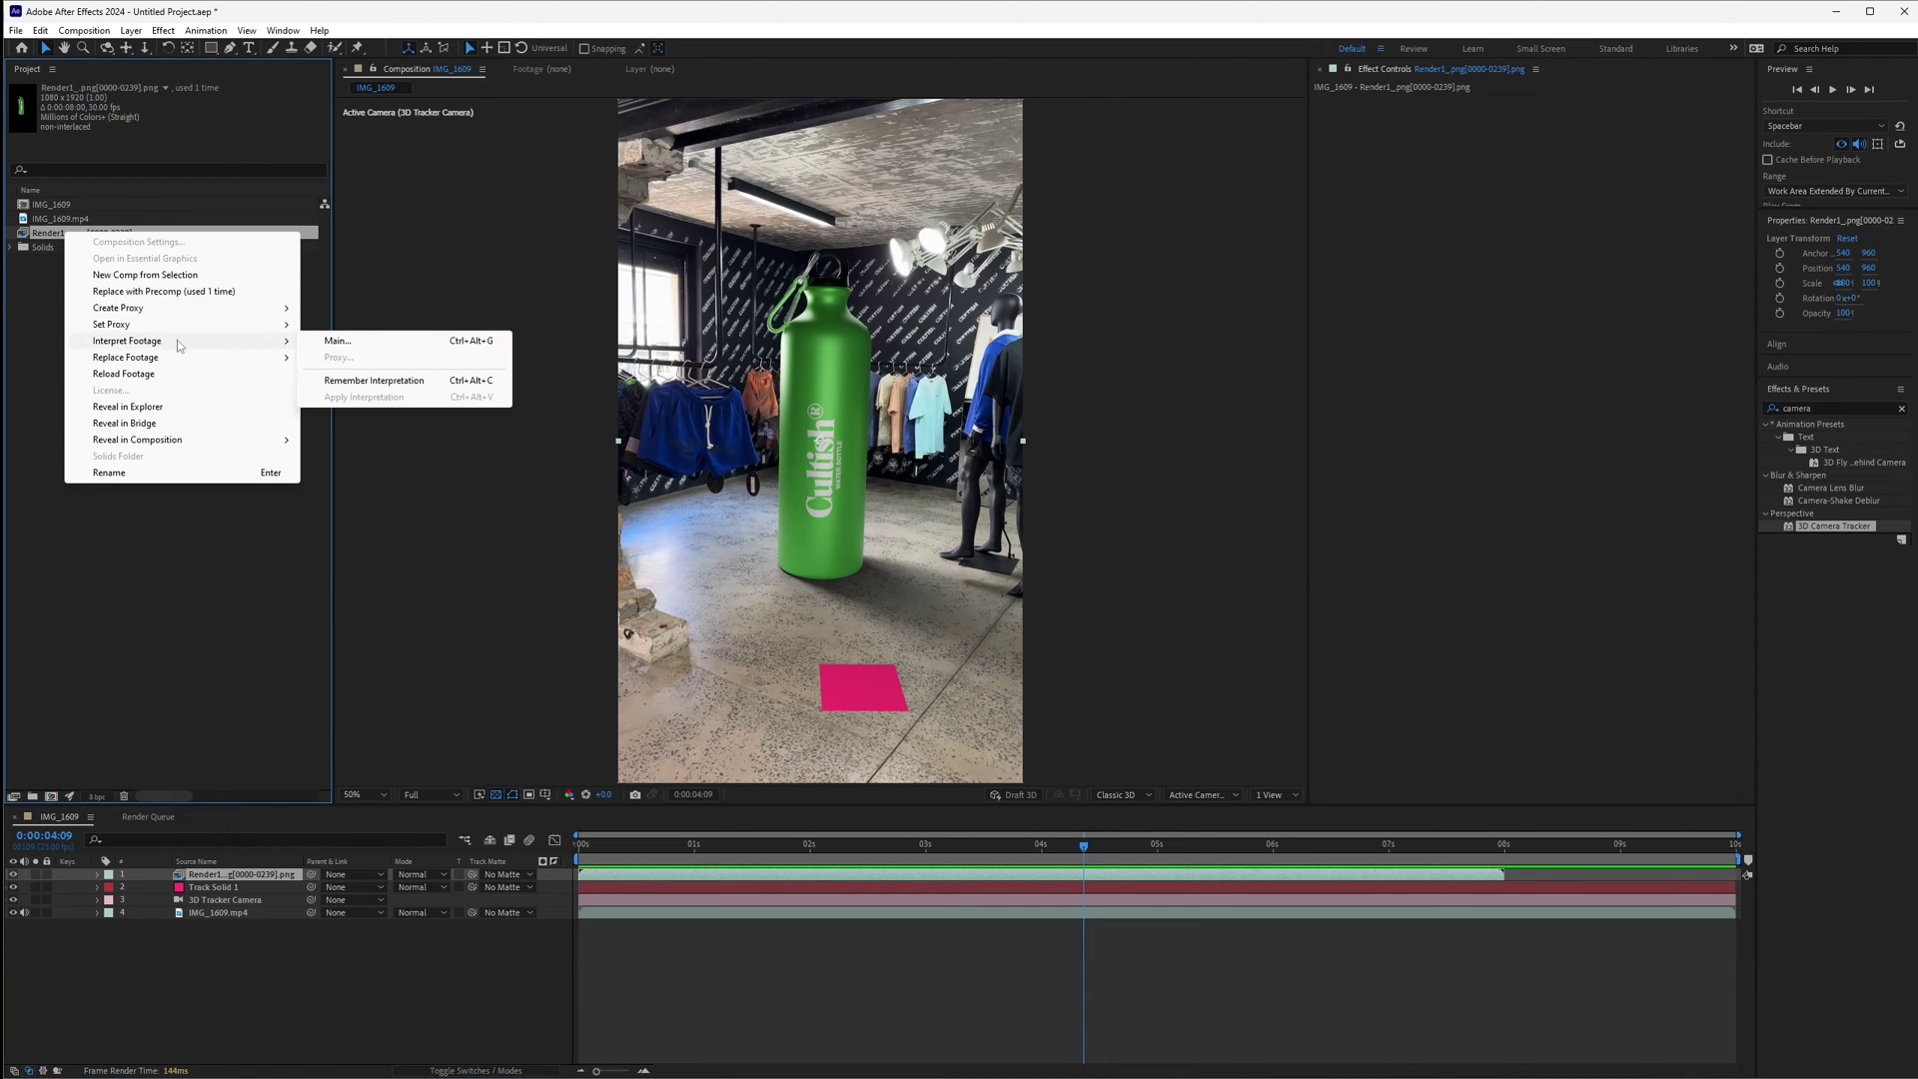
click(340, 341)
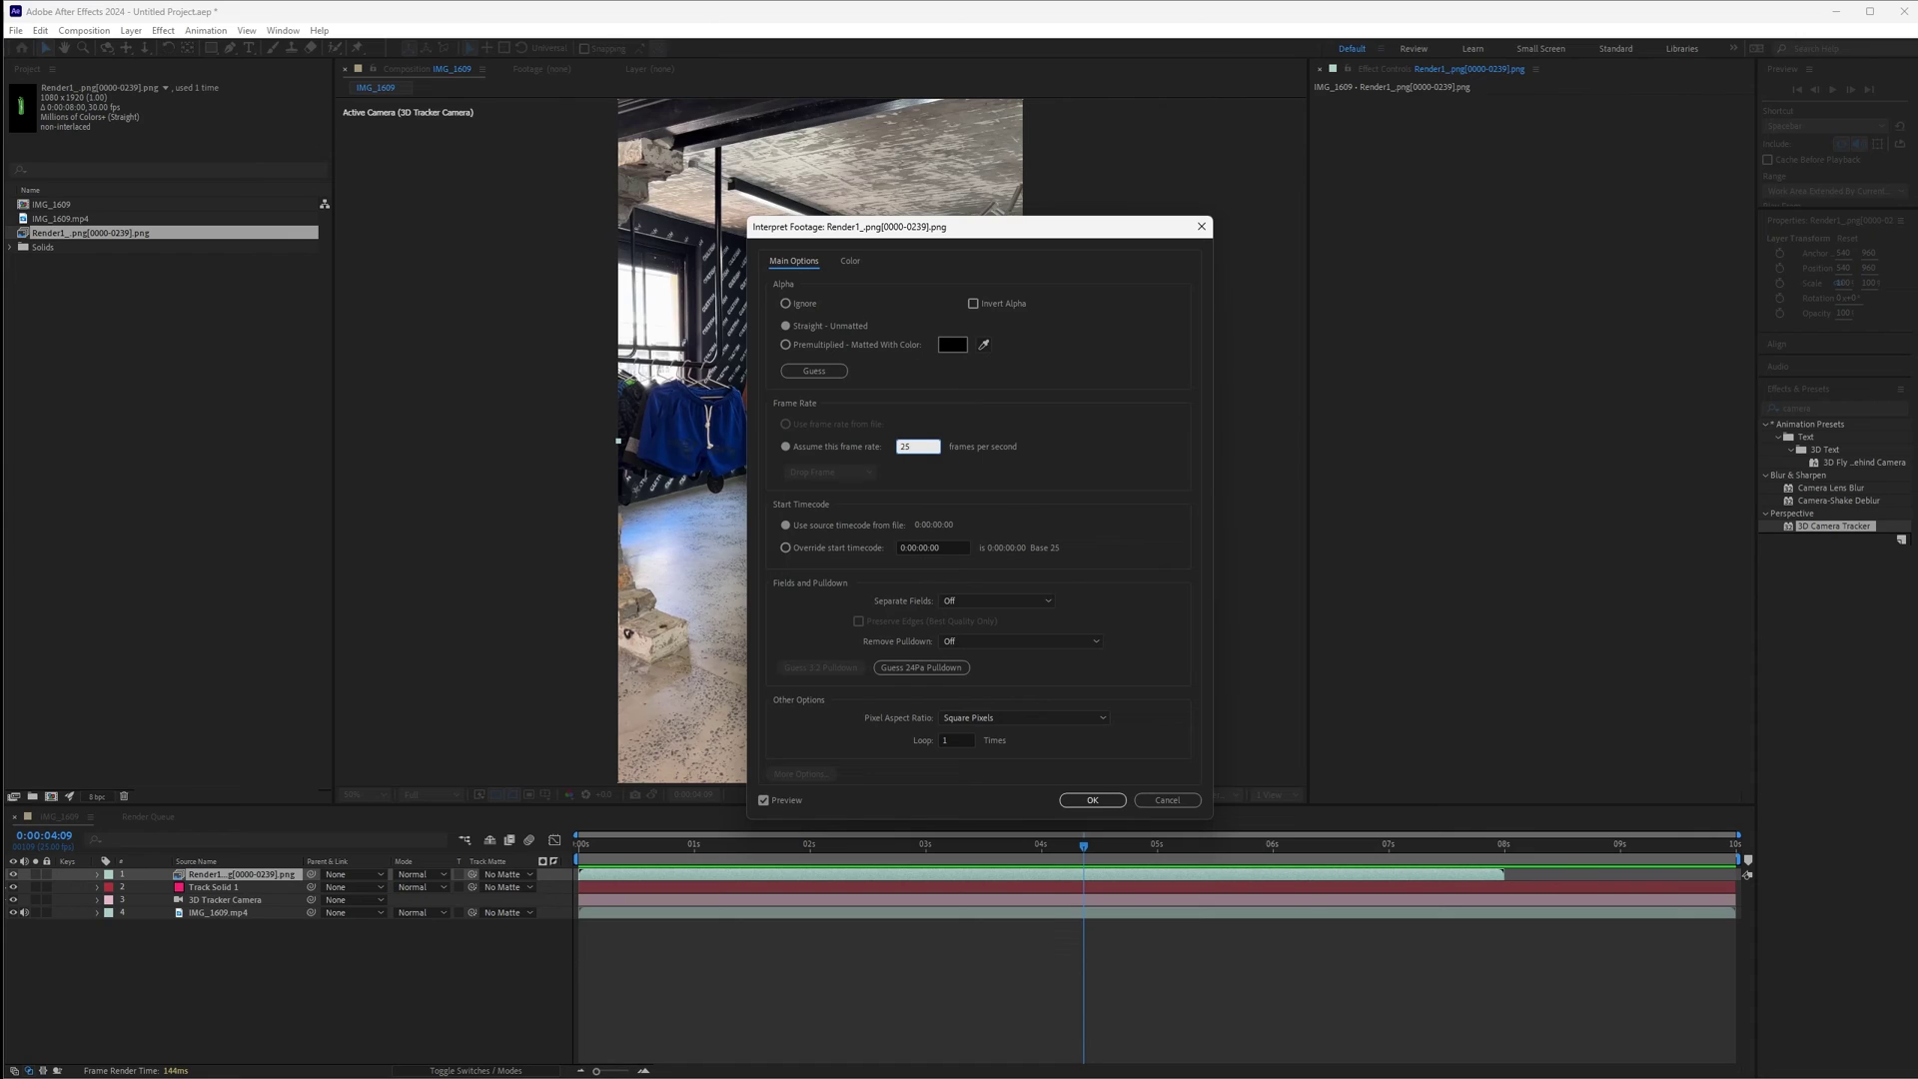
click(1094, 803)
click(1093, 802)
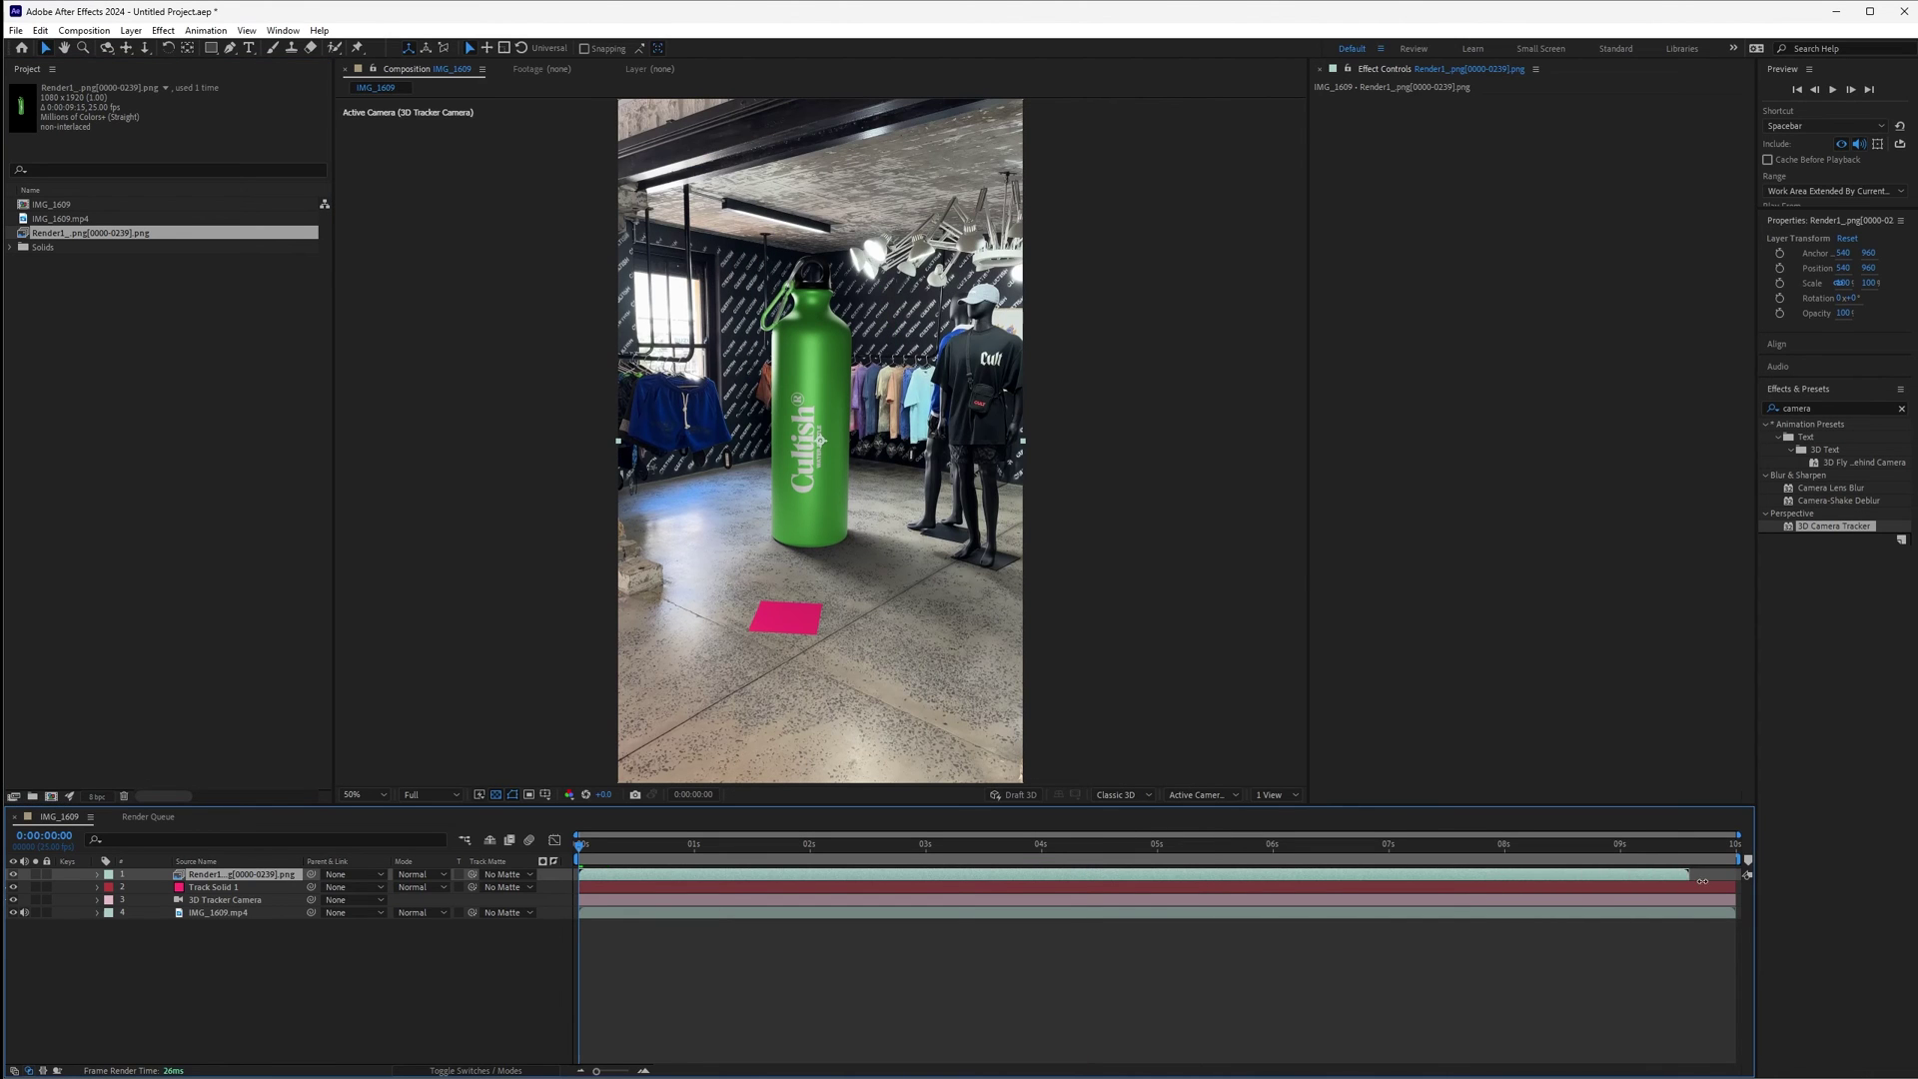
key(space)
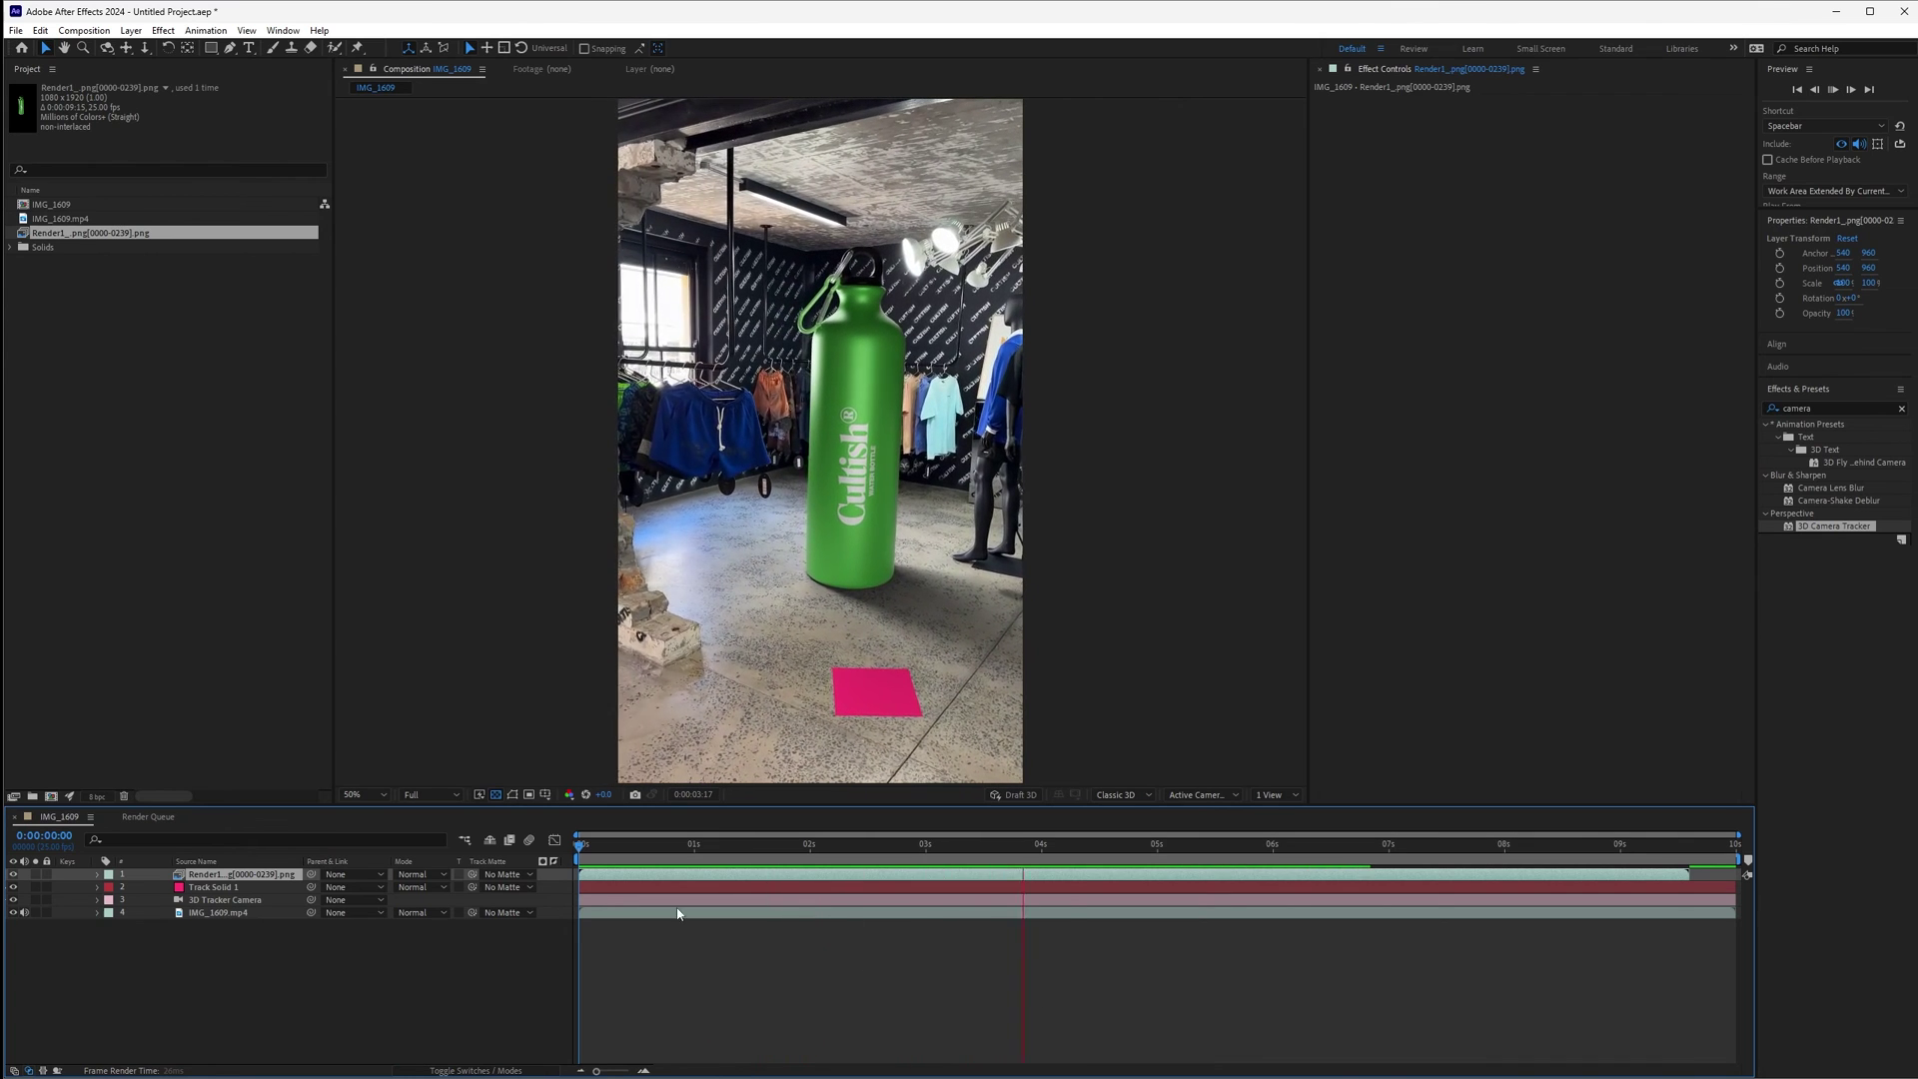
key(space)
Hide the Track Solid 1 and 3D Tracker Camera layers and play the composition from the beginning
drag(13, 888, 14, 902)
click(230, 887)
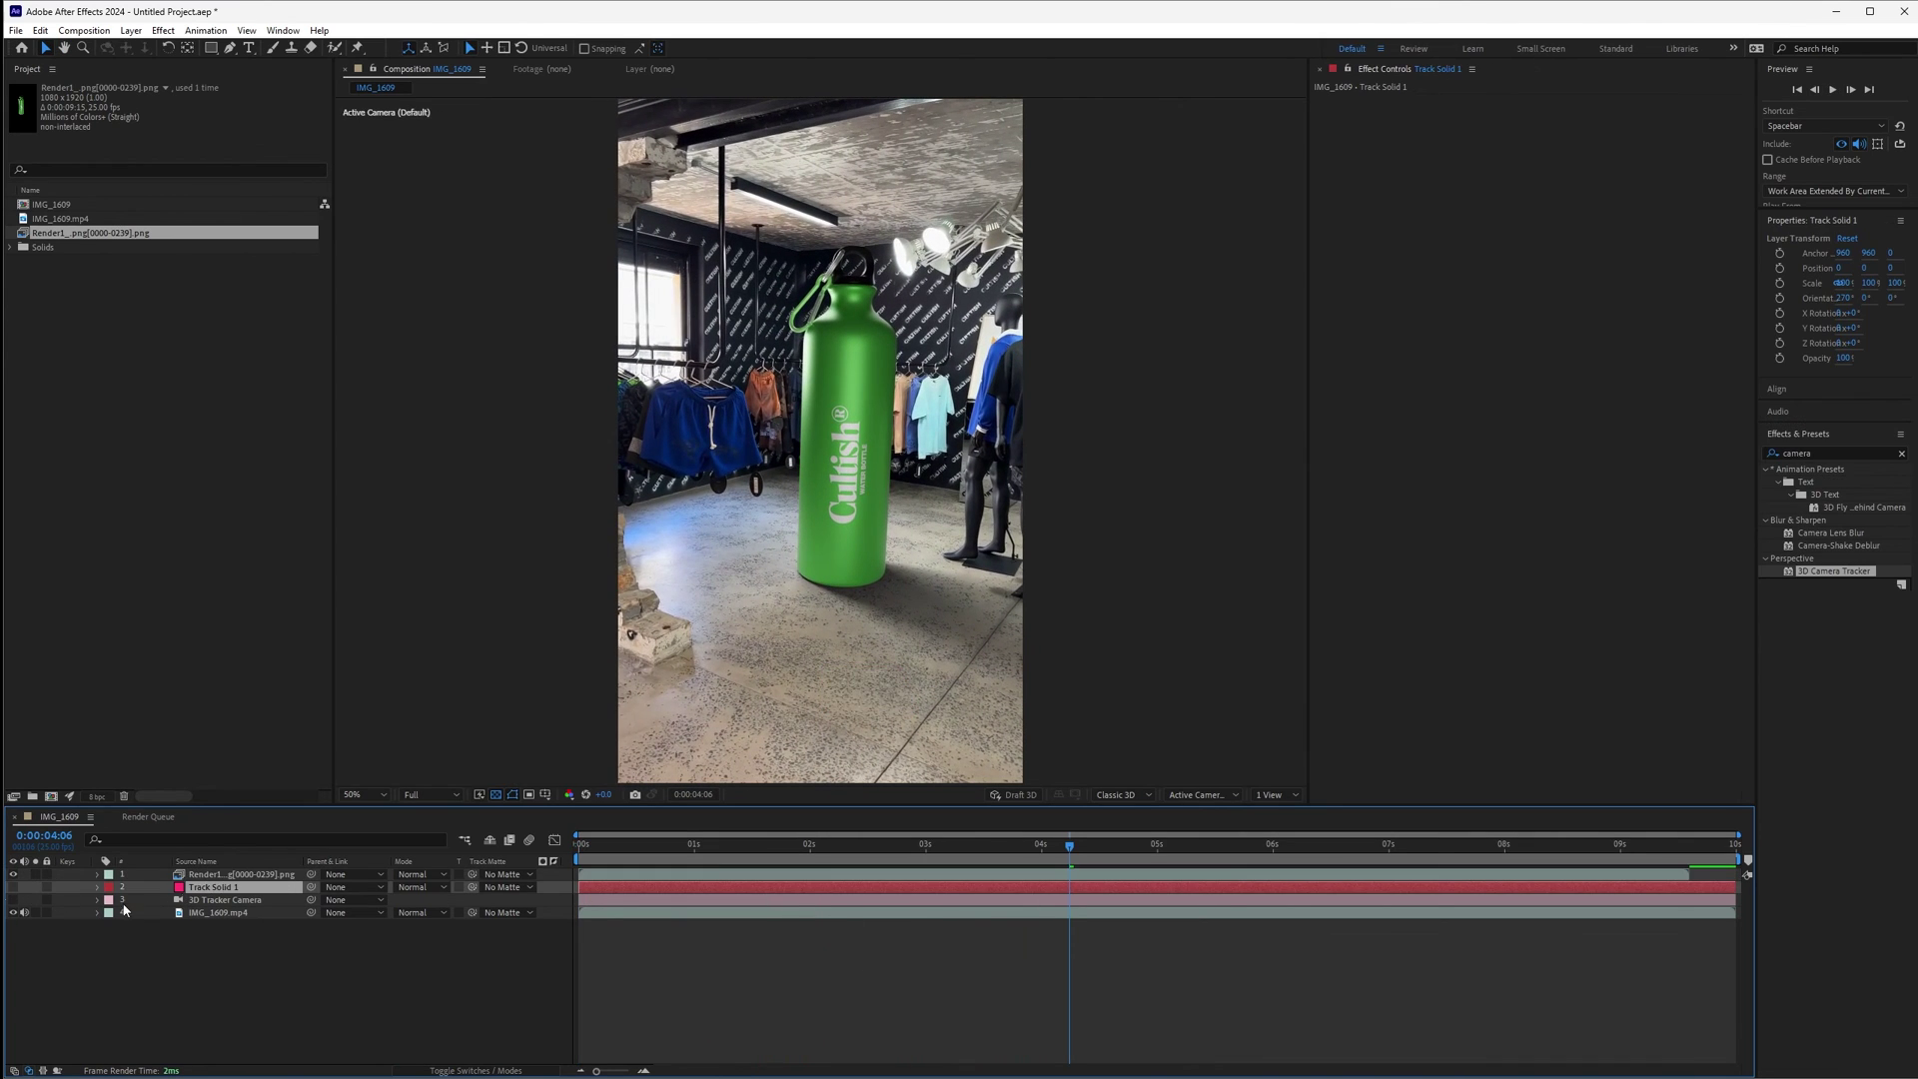
click(649, 844)
key(space)
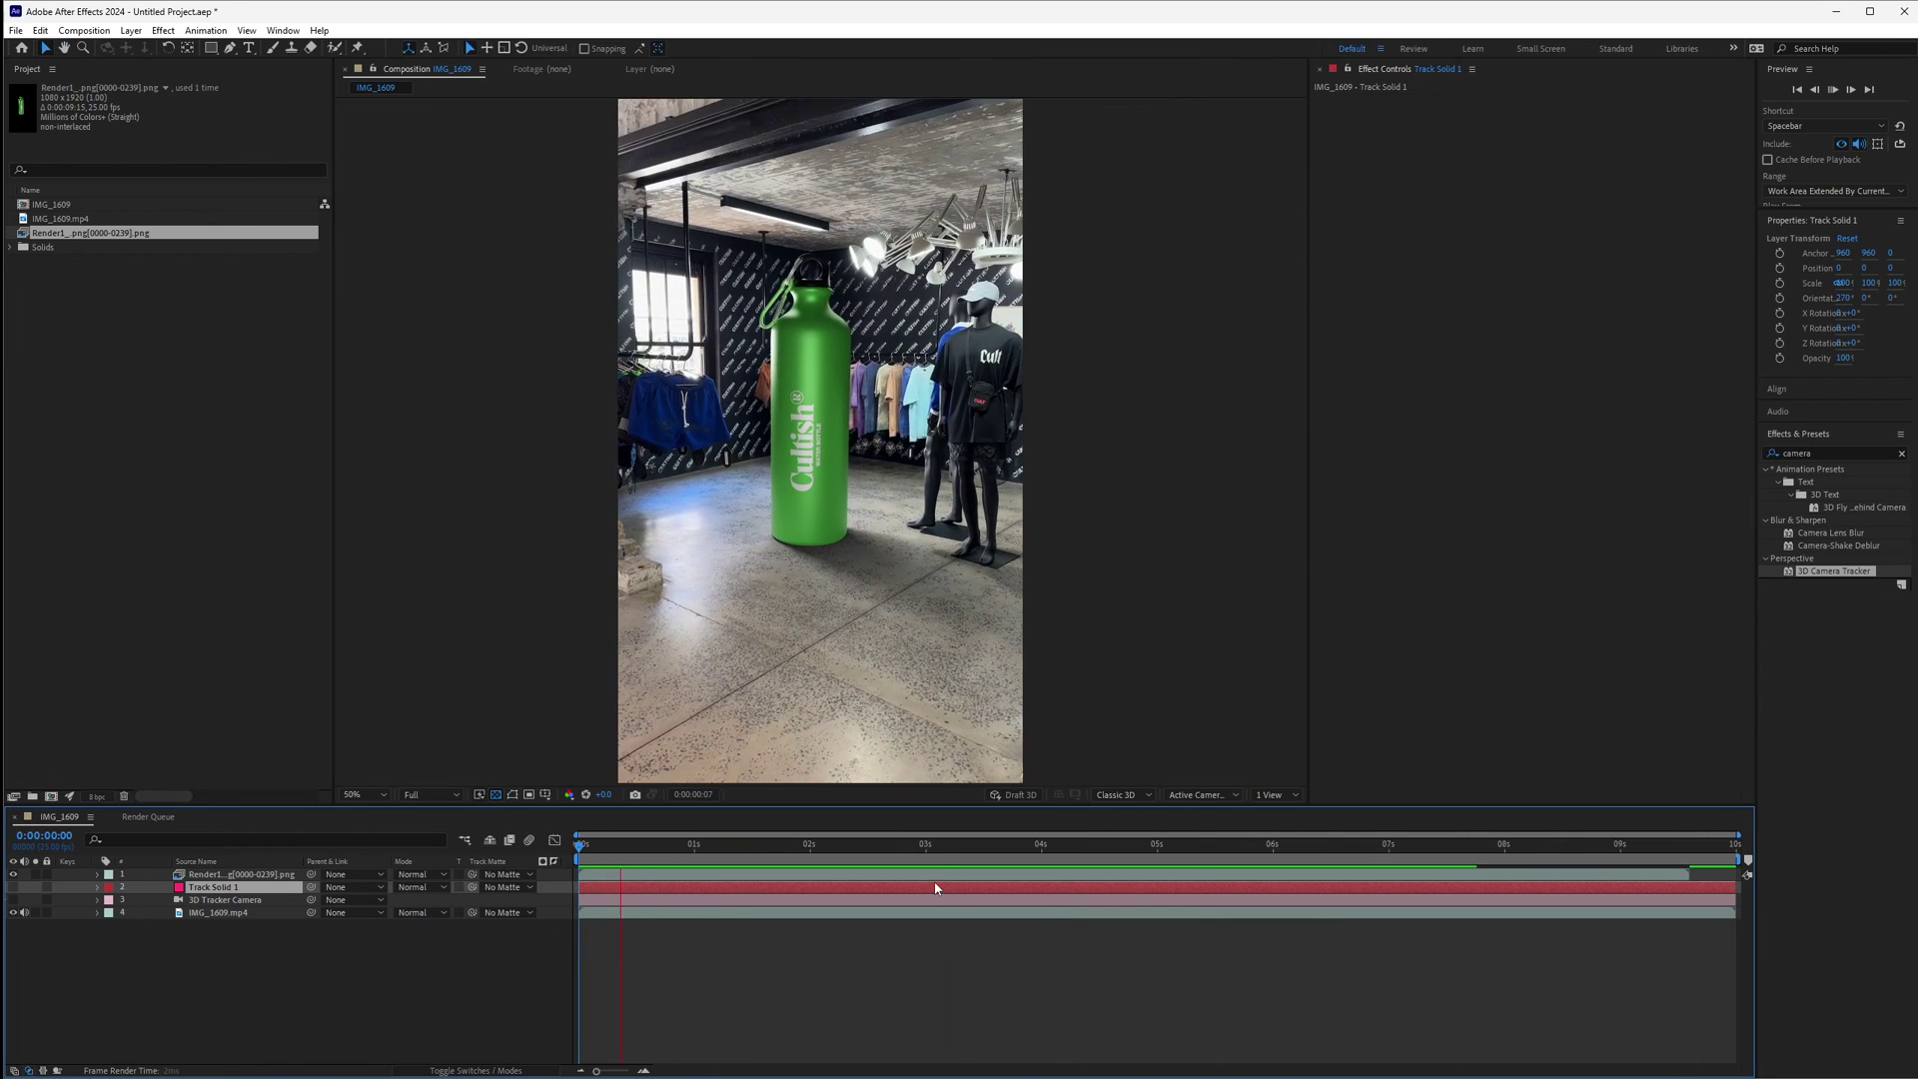
key(space)
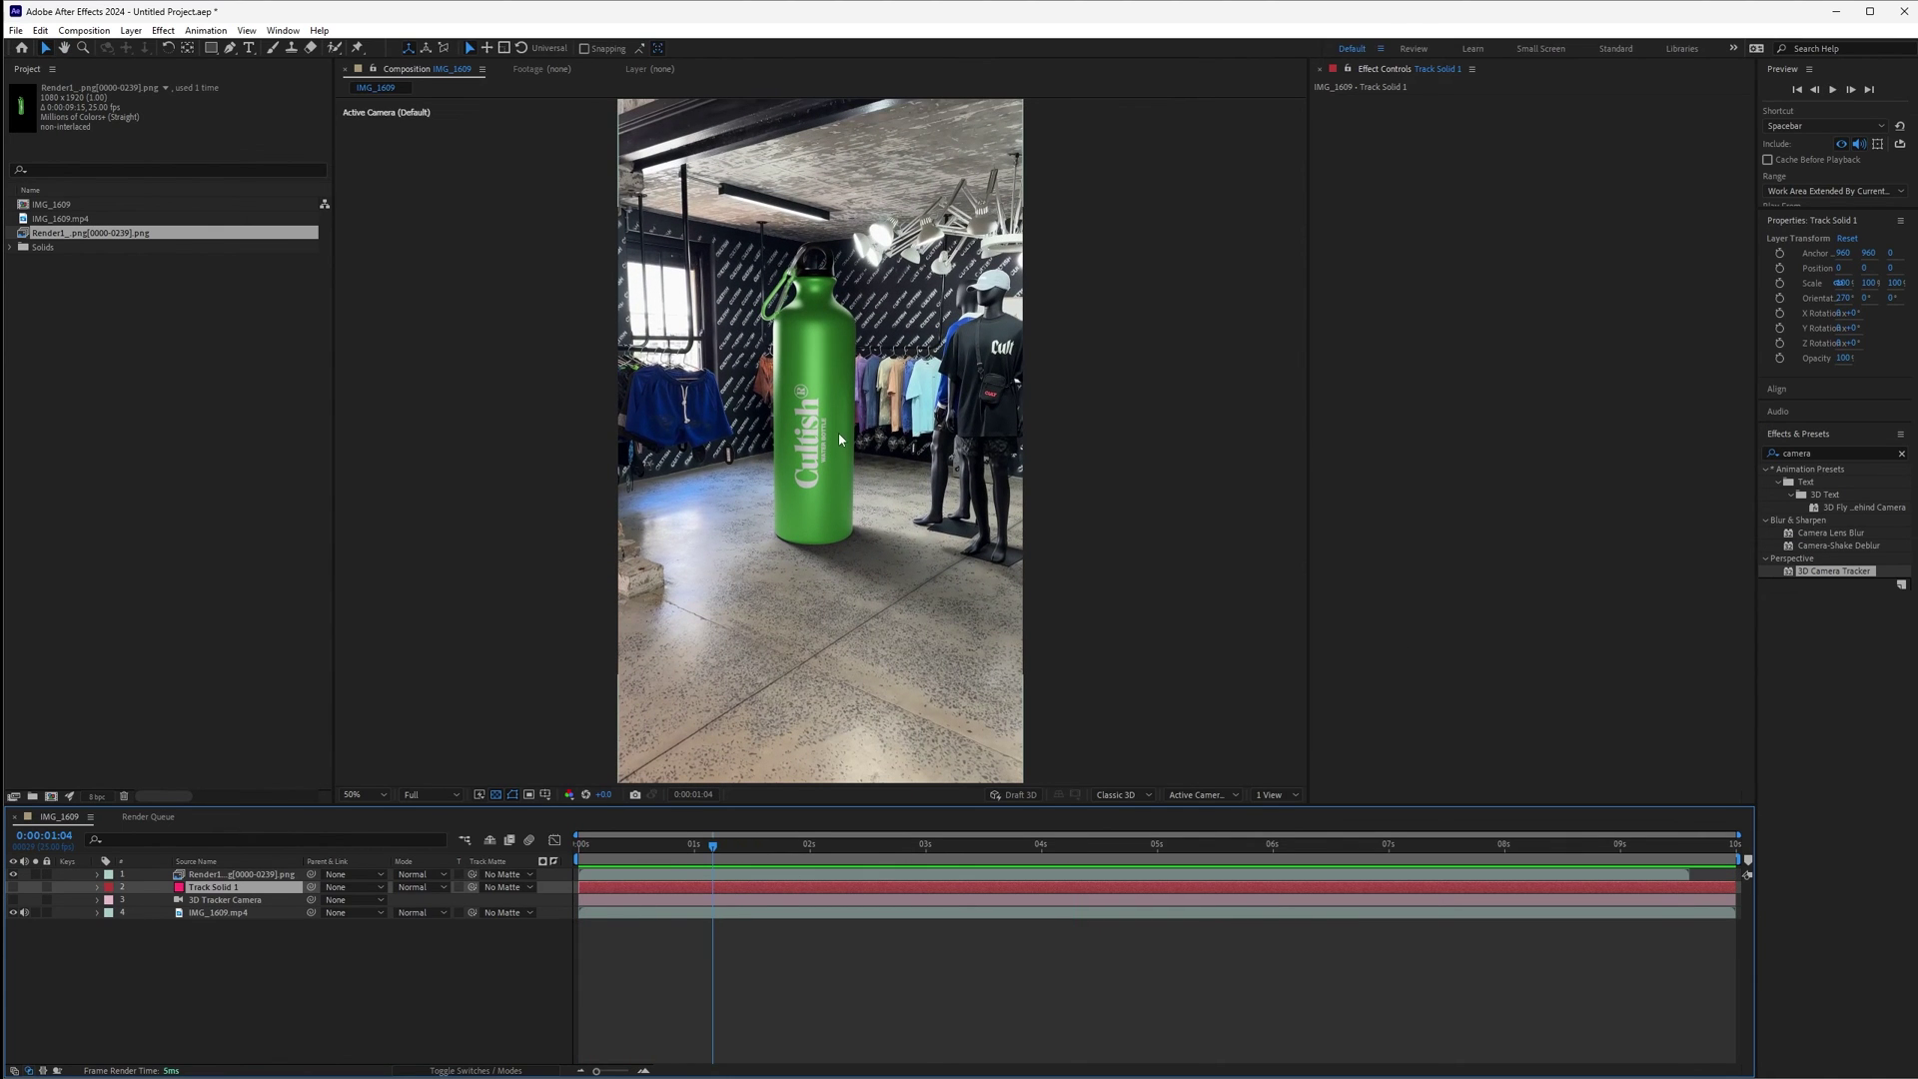
Apply the Gaussian Blur effect to the bottle render sequence layer
click(240, 874)
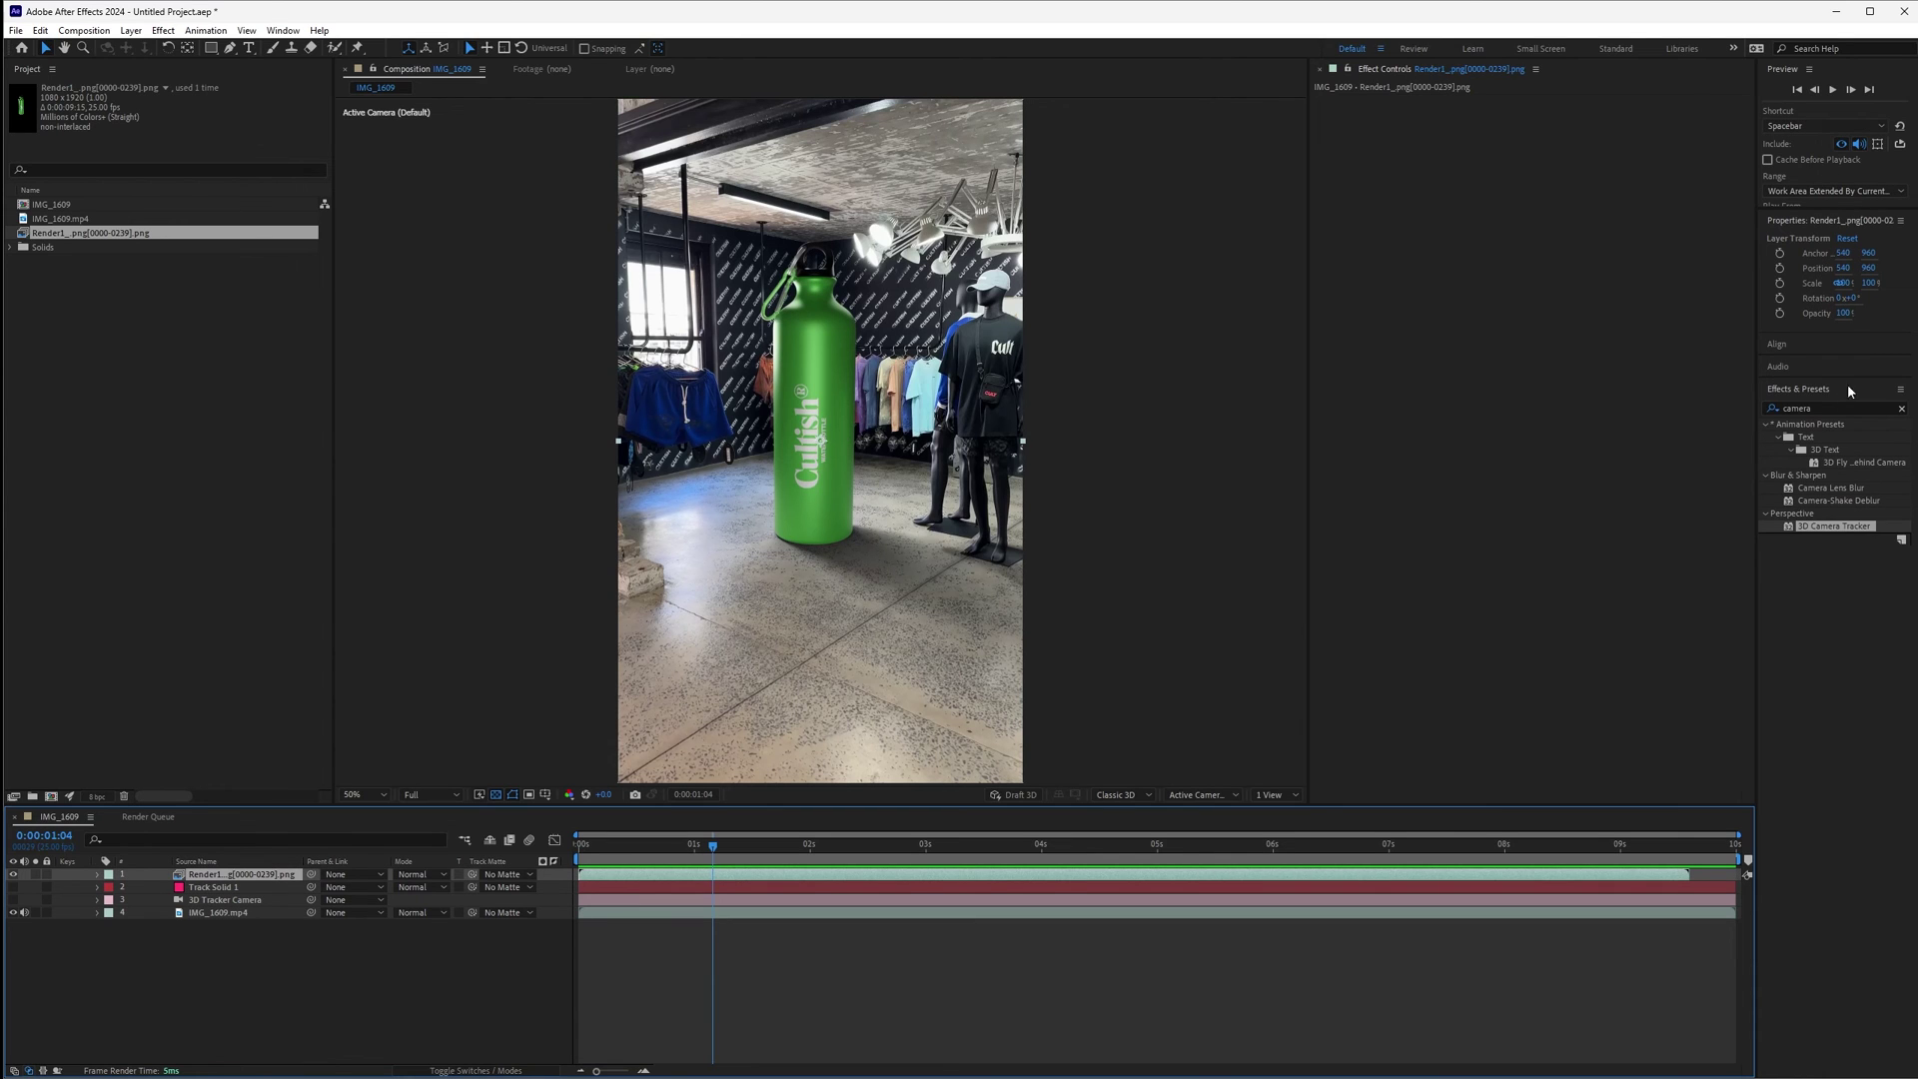
click(1823, 410)
text(gaus)
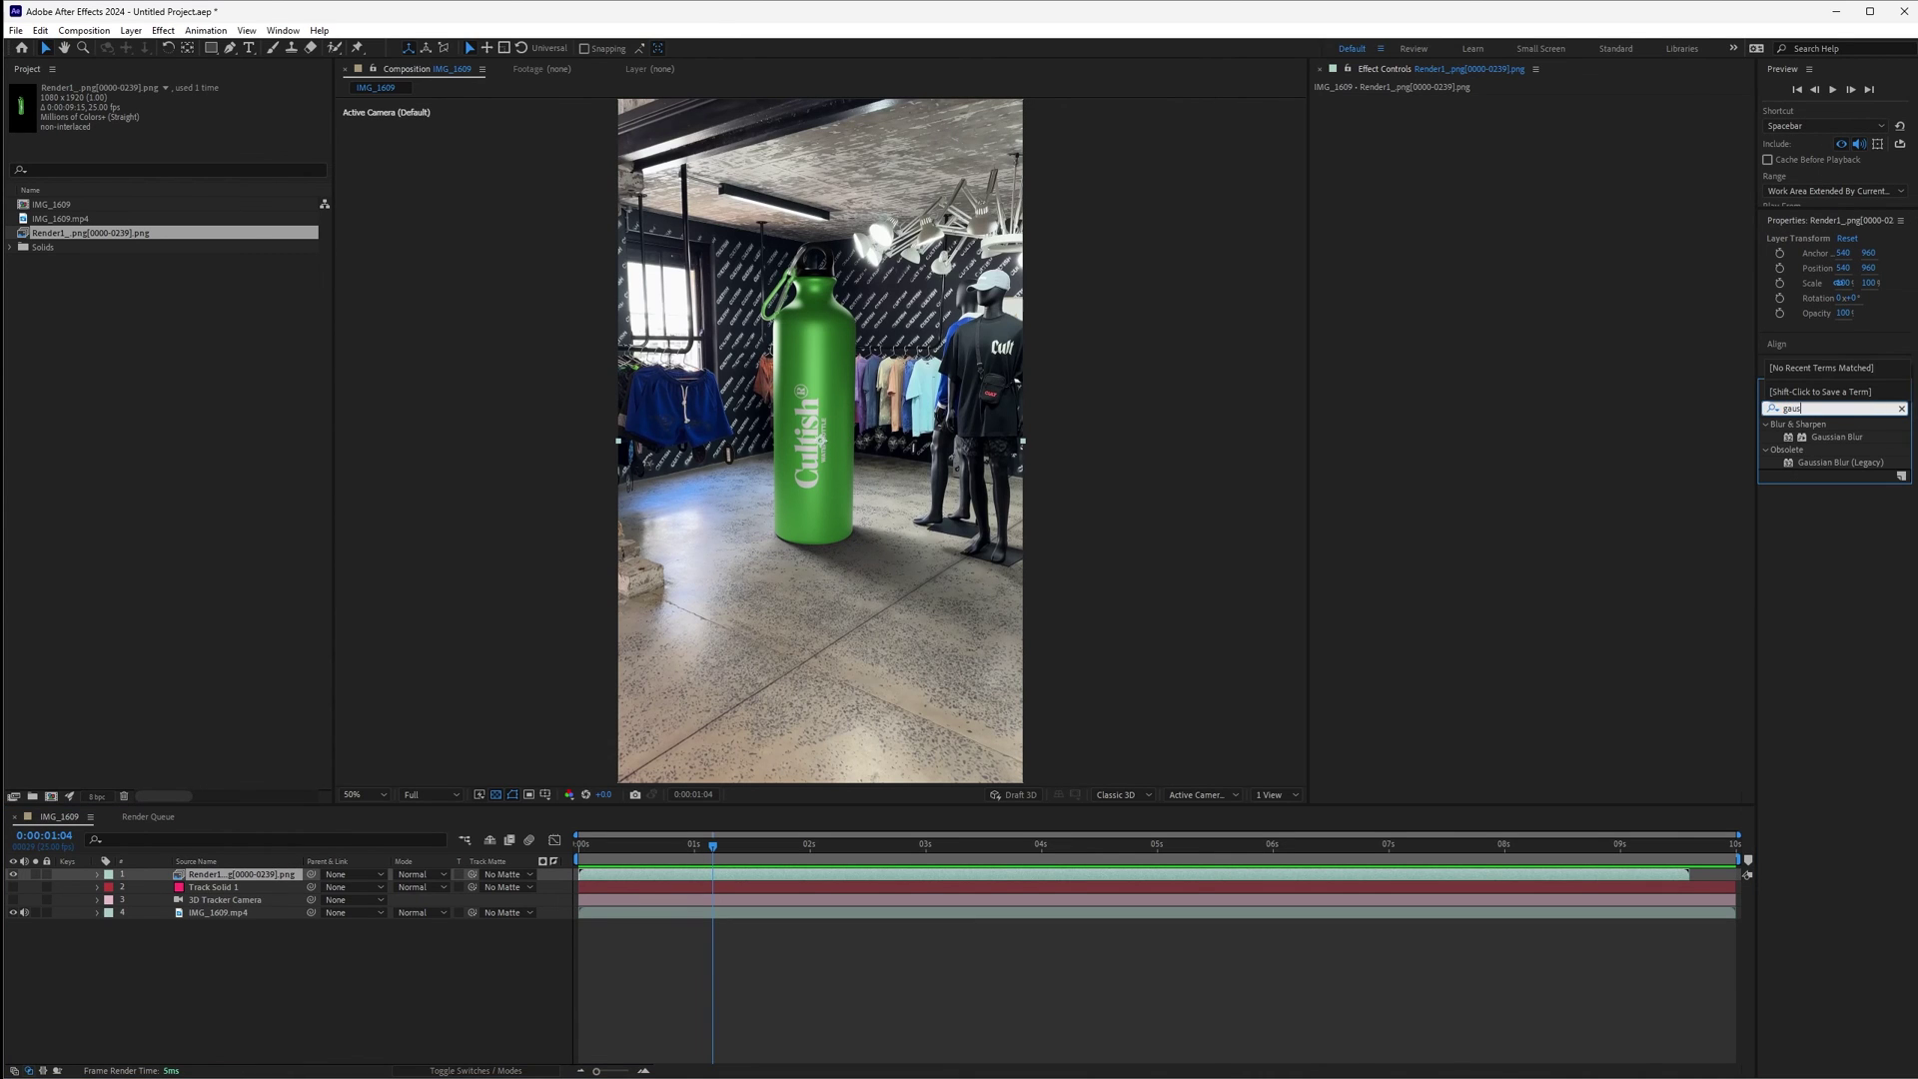
double_click(1825, 438)
Set the Gaussian Blur's Blurriness to 2 and inspect the softened bottle up close against the footage
scroll(807, 343, up, 2)
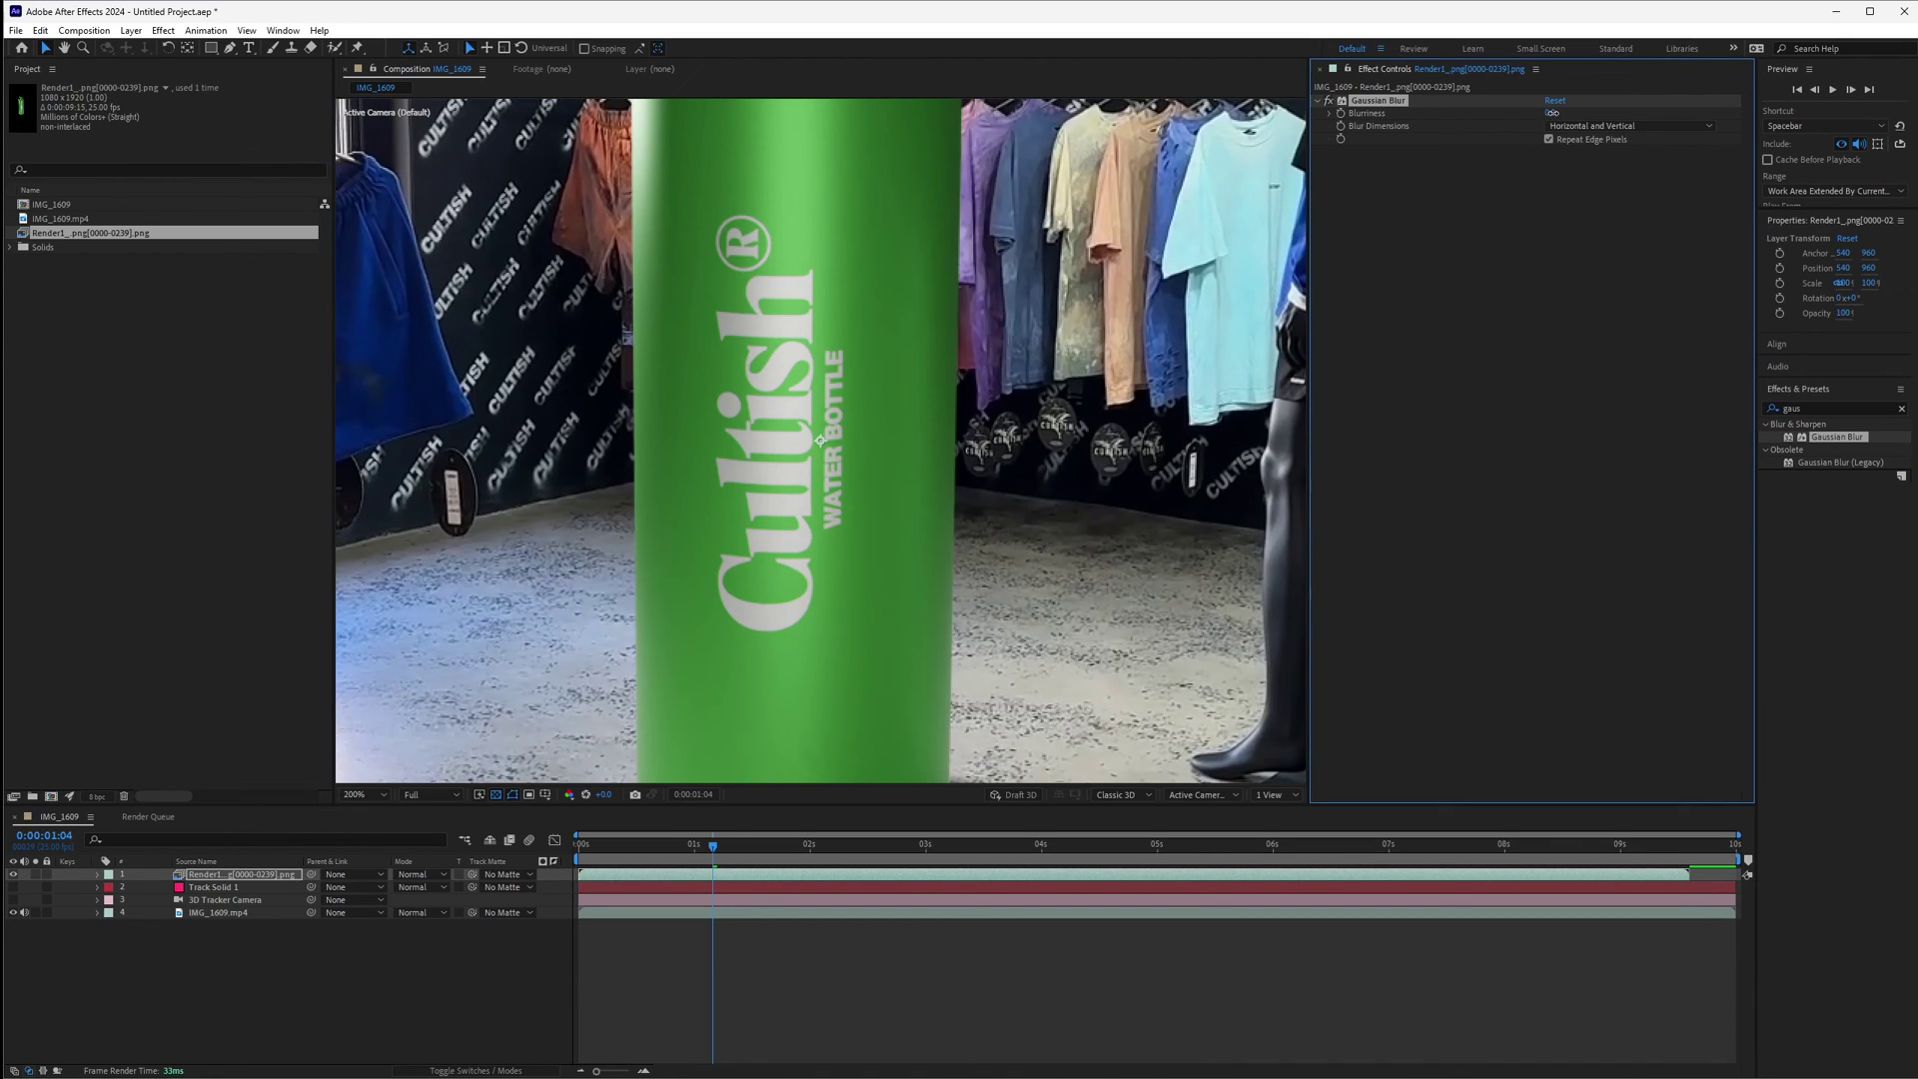
drag(1557, 112, 1540, 212)
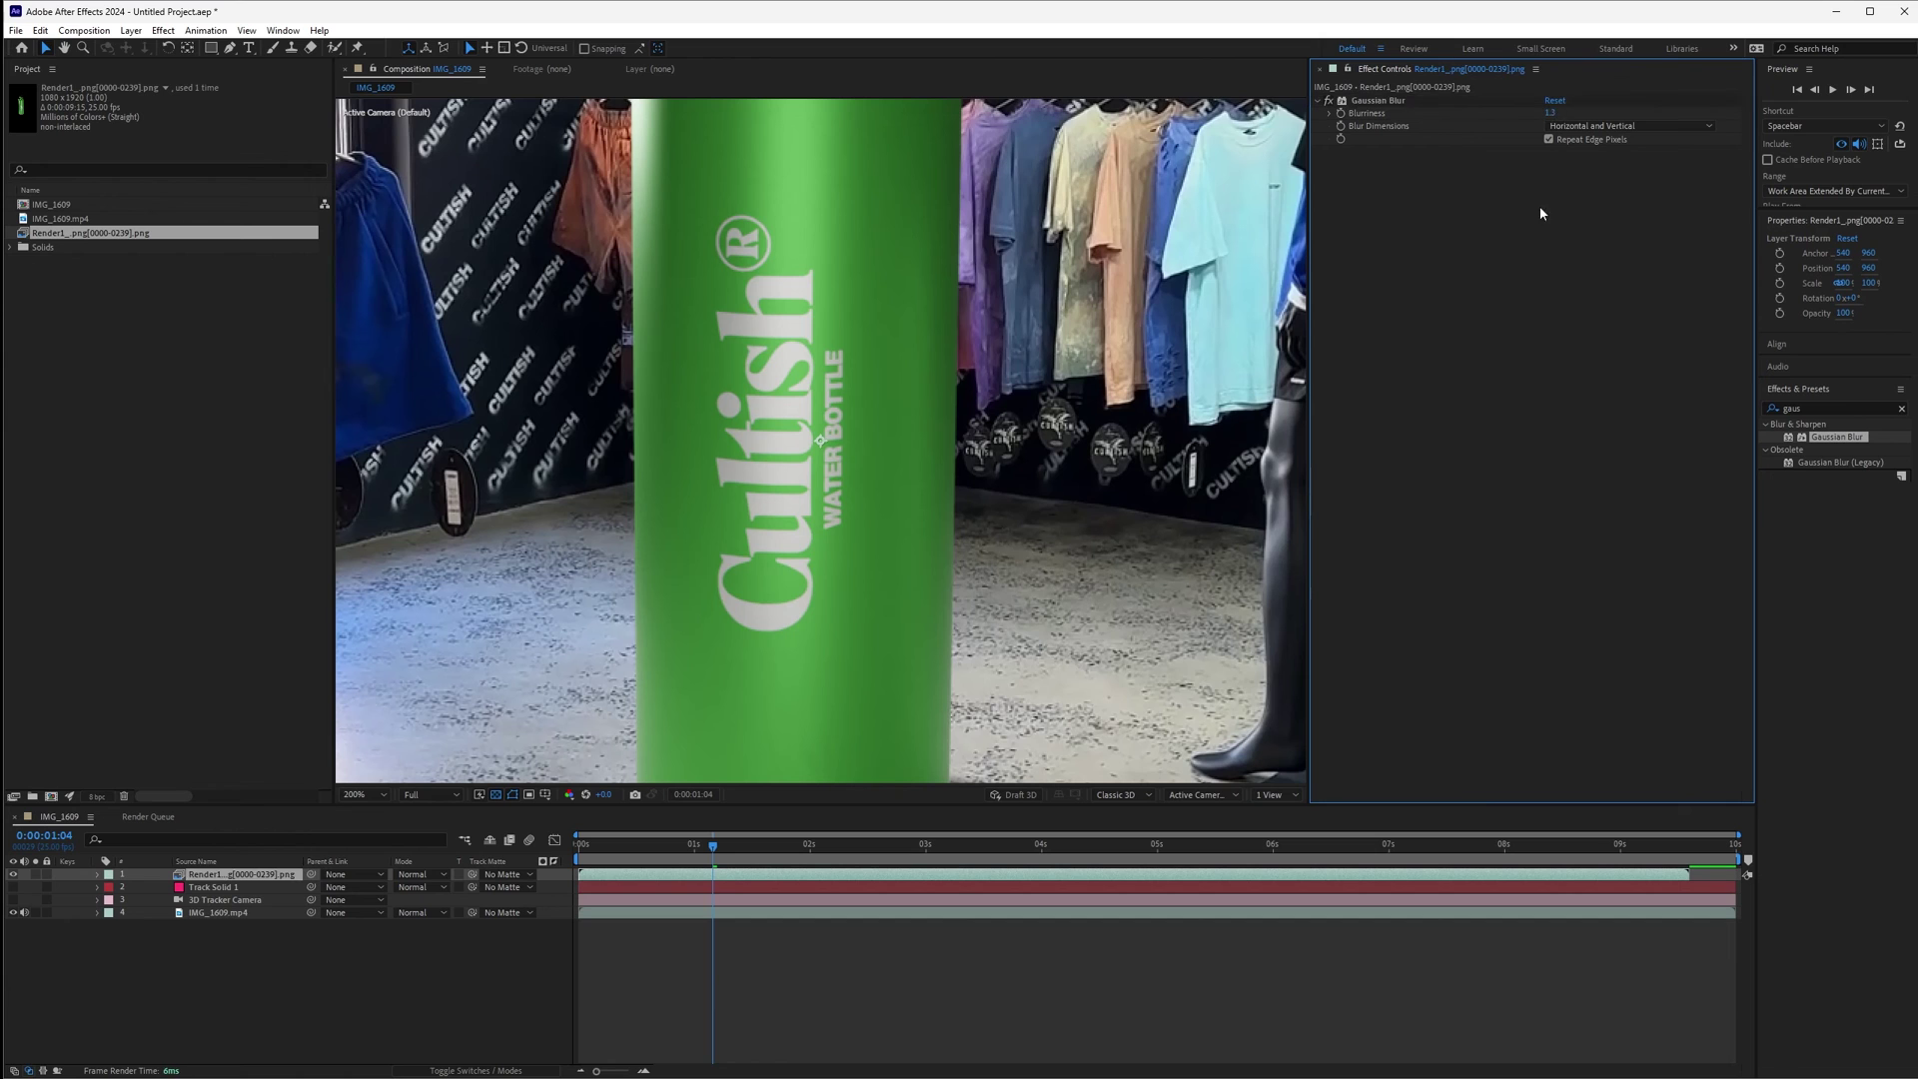
click(1553, 113)
text(2)
key(Return)
key(comma)
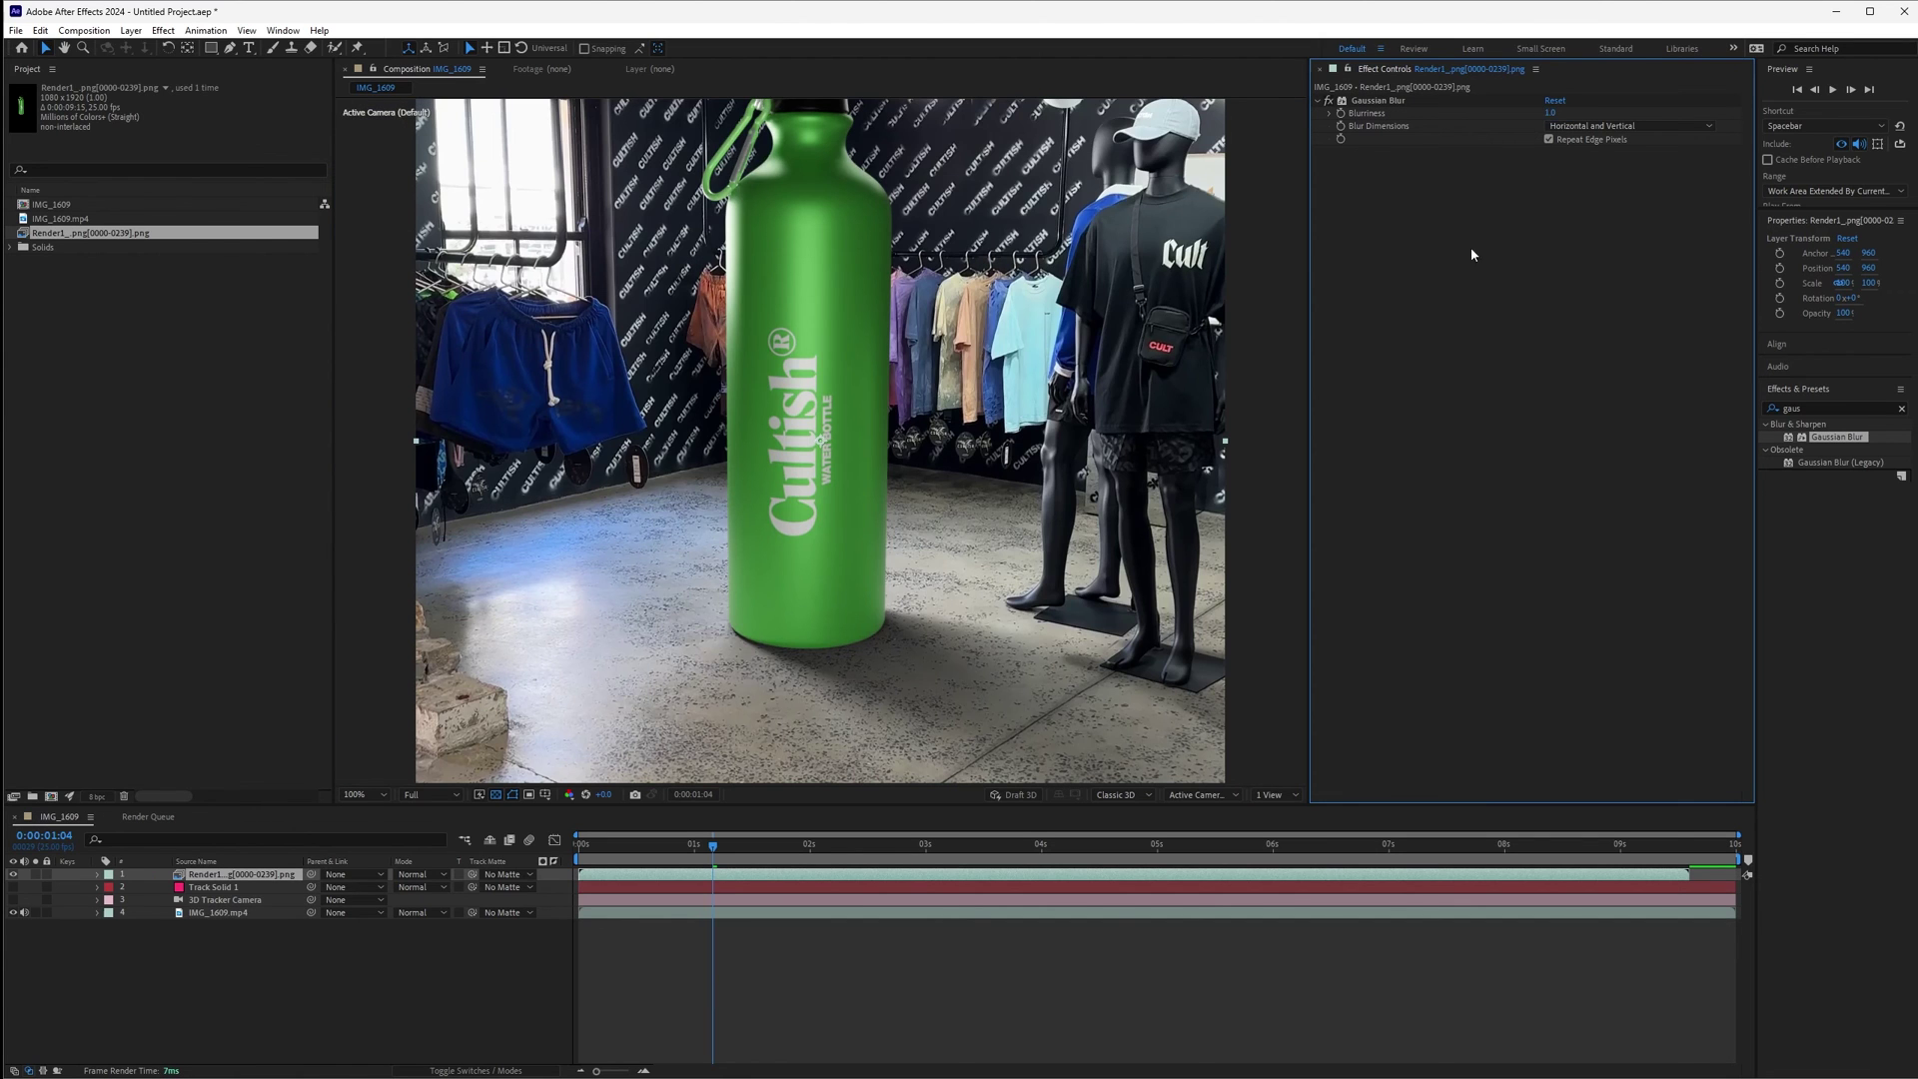
key(comma)
key(period)
key(period)
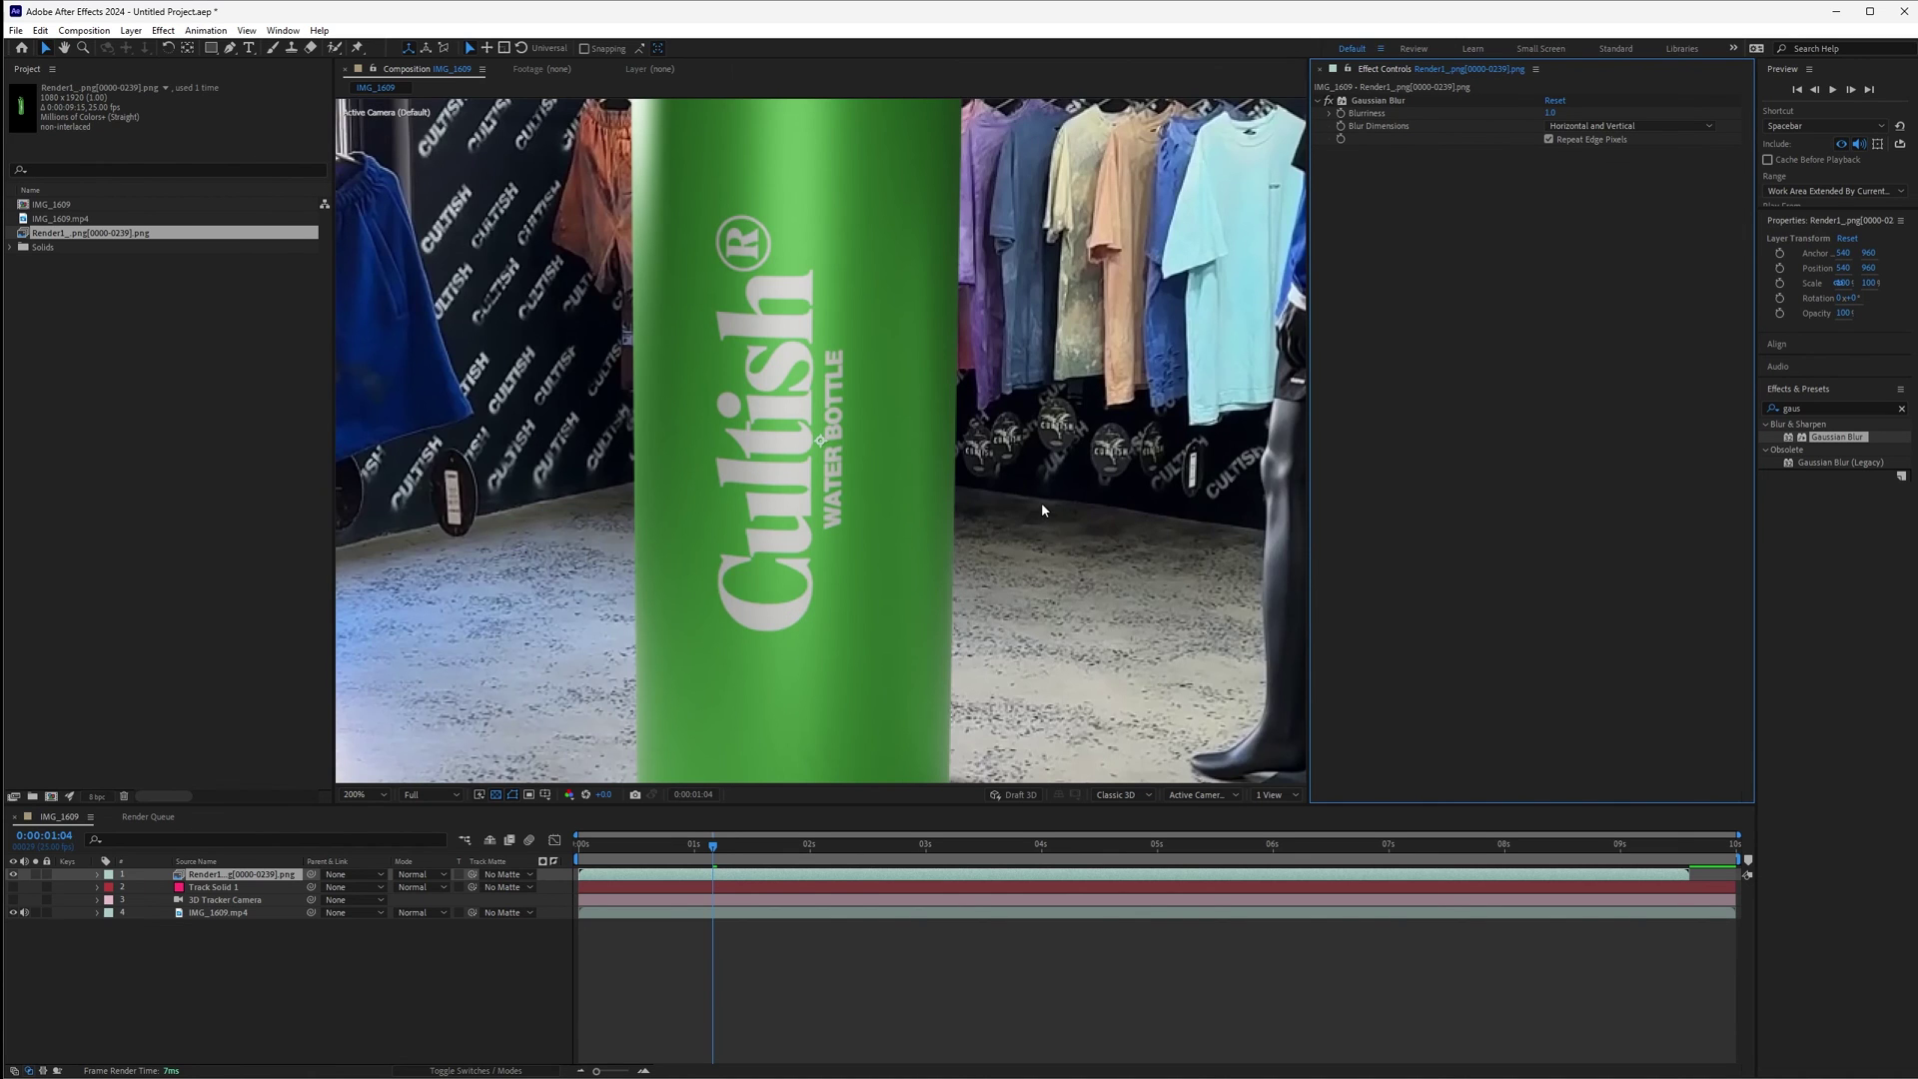
scroll(1041, 510, down, 3)
scroll(1024, 500, up, 1)
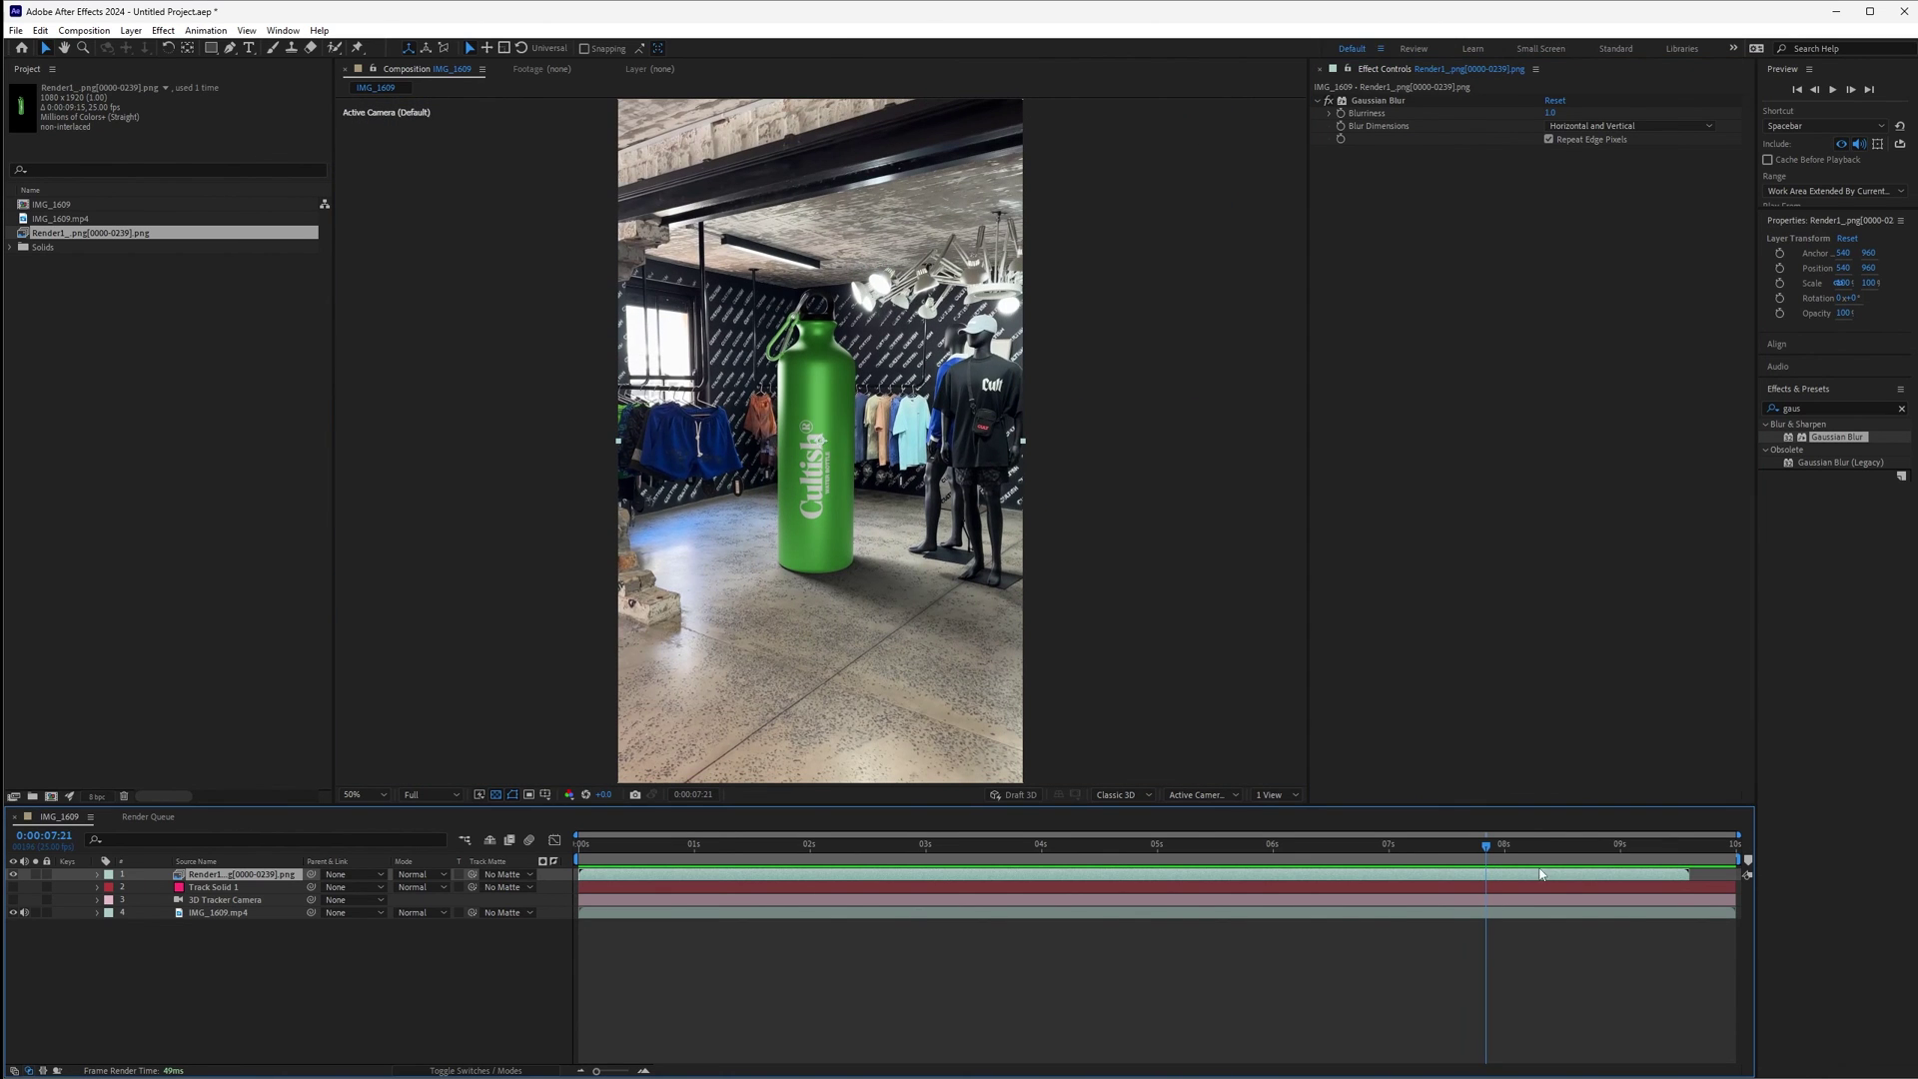
End the work area at the last frame of the render sequence and trim the composition to the work area
drag(1501, 848, 1691, 863)
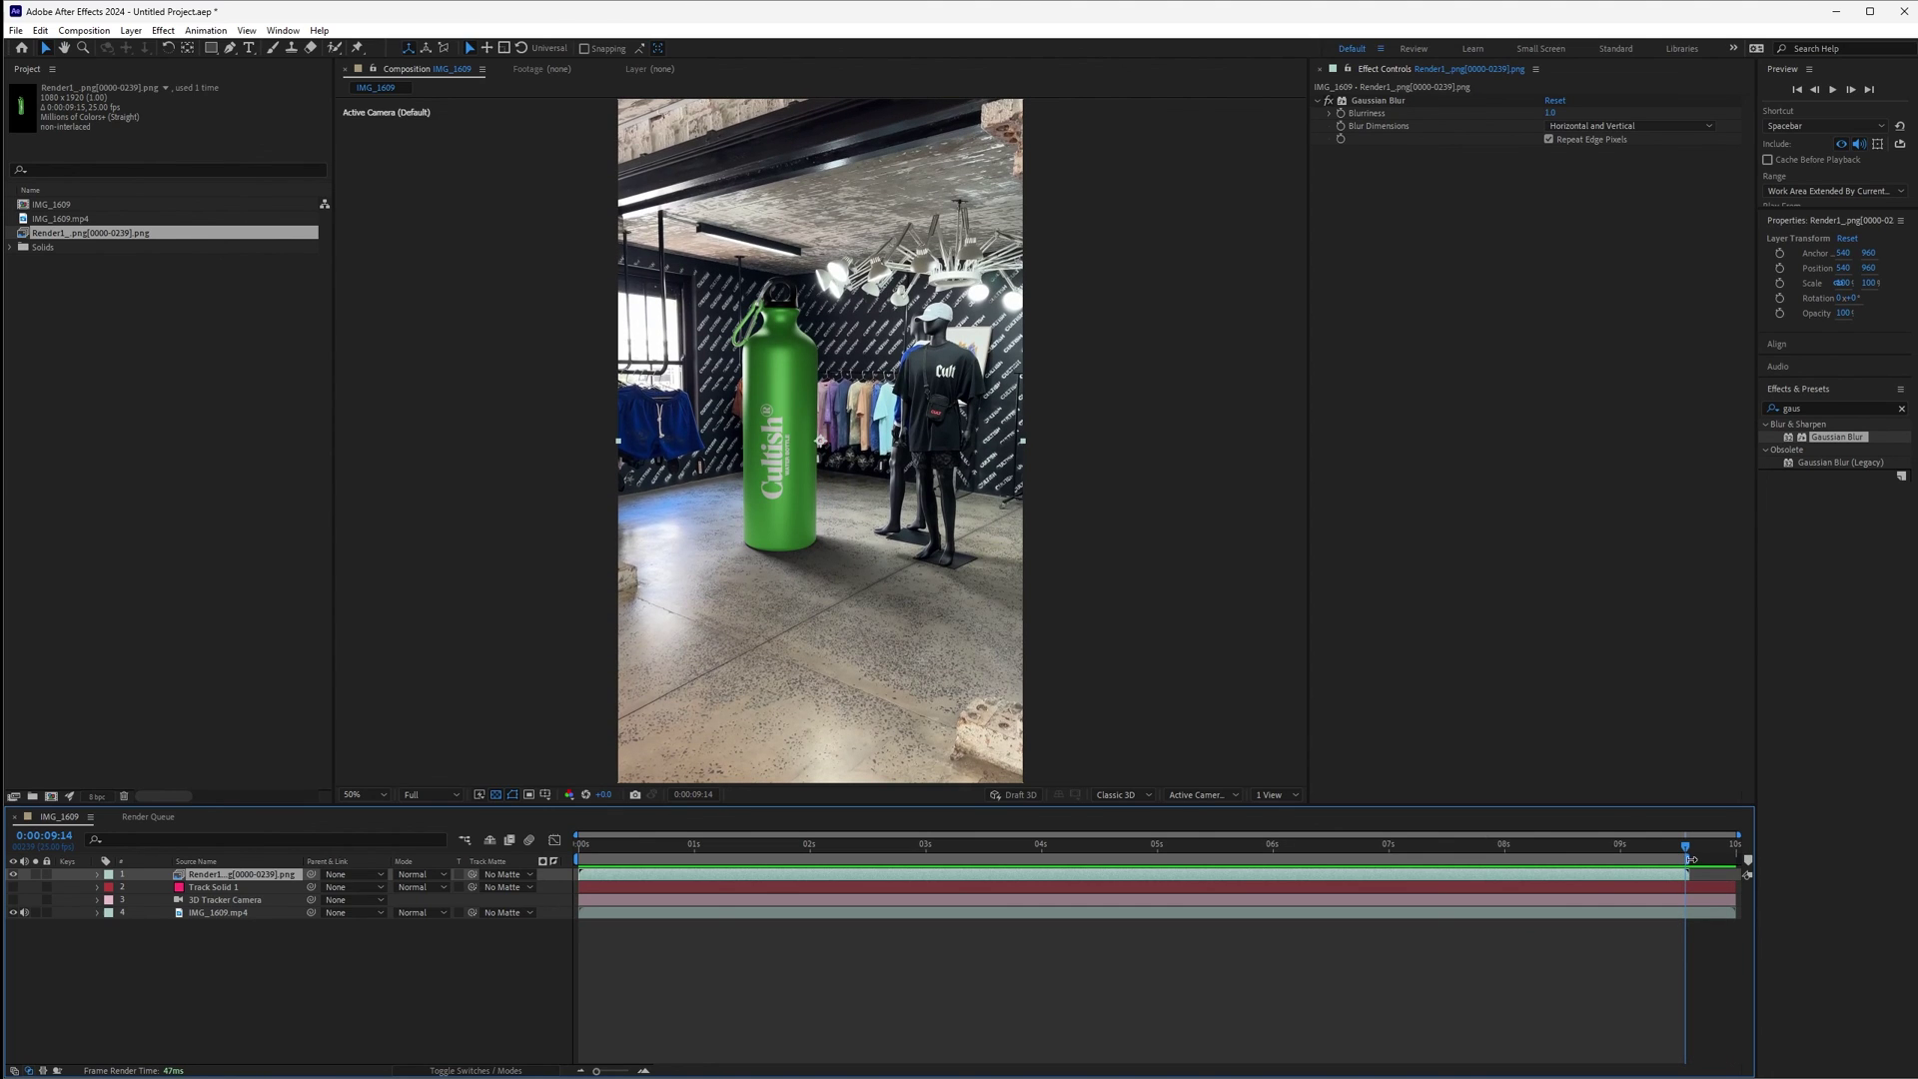
right_click(1691, 859)
click(1764, 904)
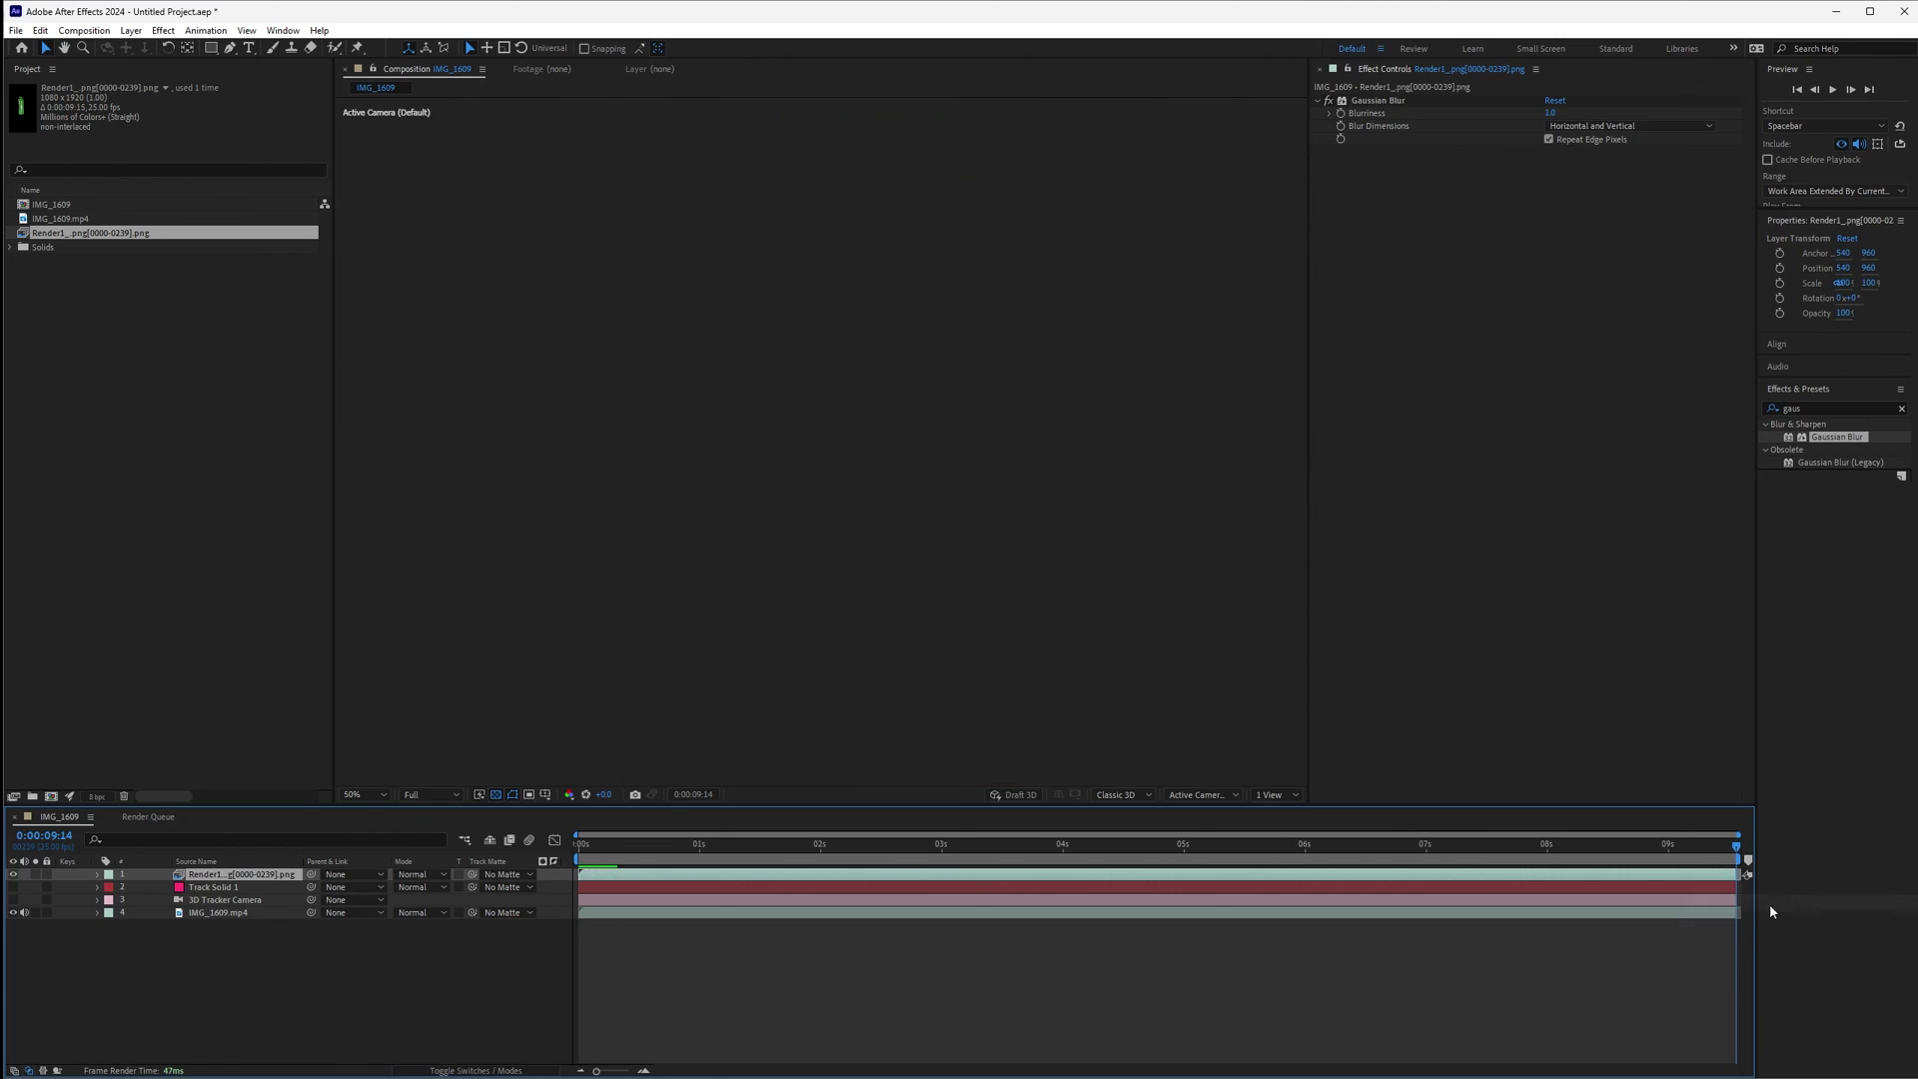
Add the IMG_1609 composition to the Render Queue and open its H.264 output module settings
click(16, 30)
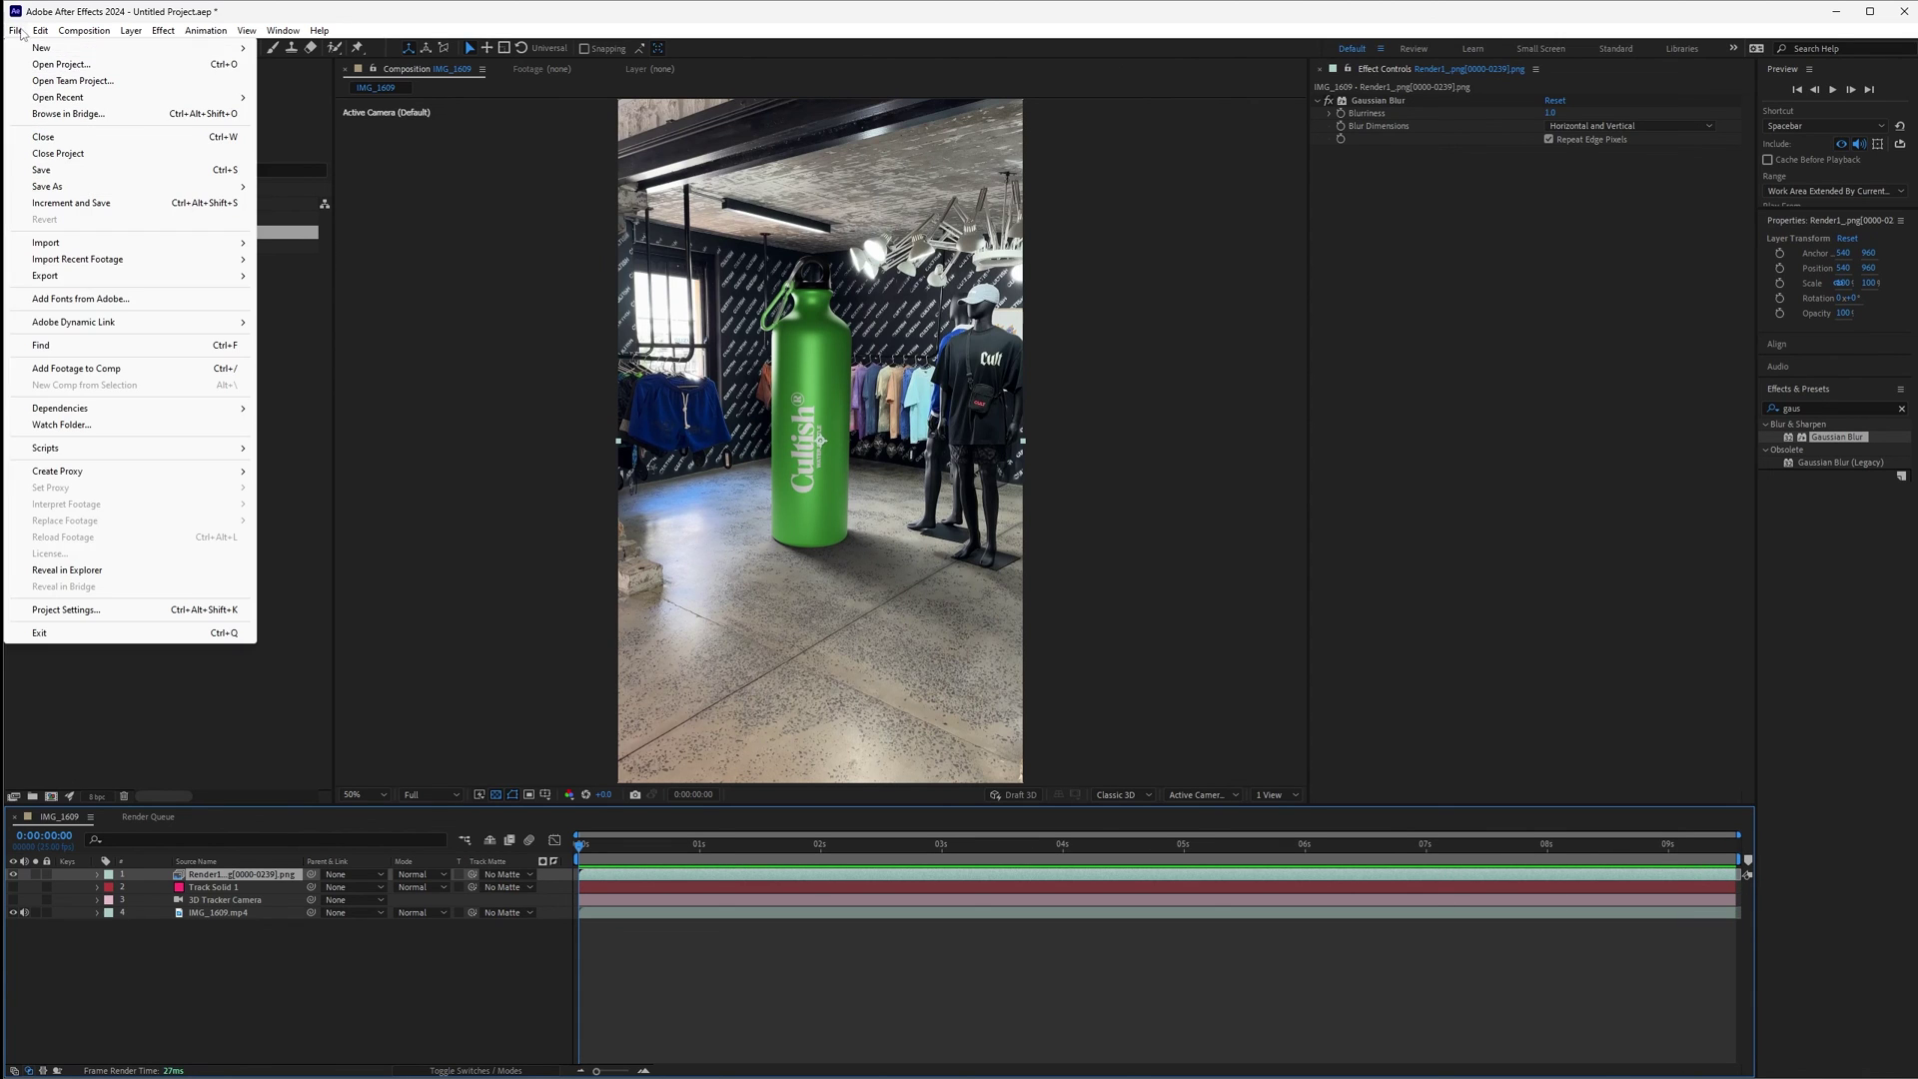
mouse_move(110, 282)
click(339, 294)
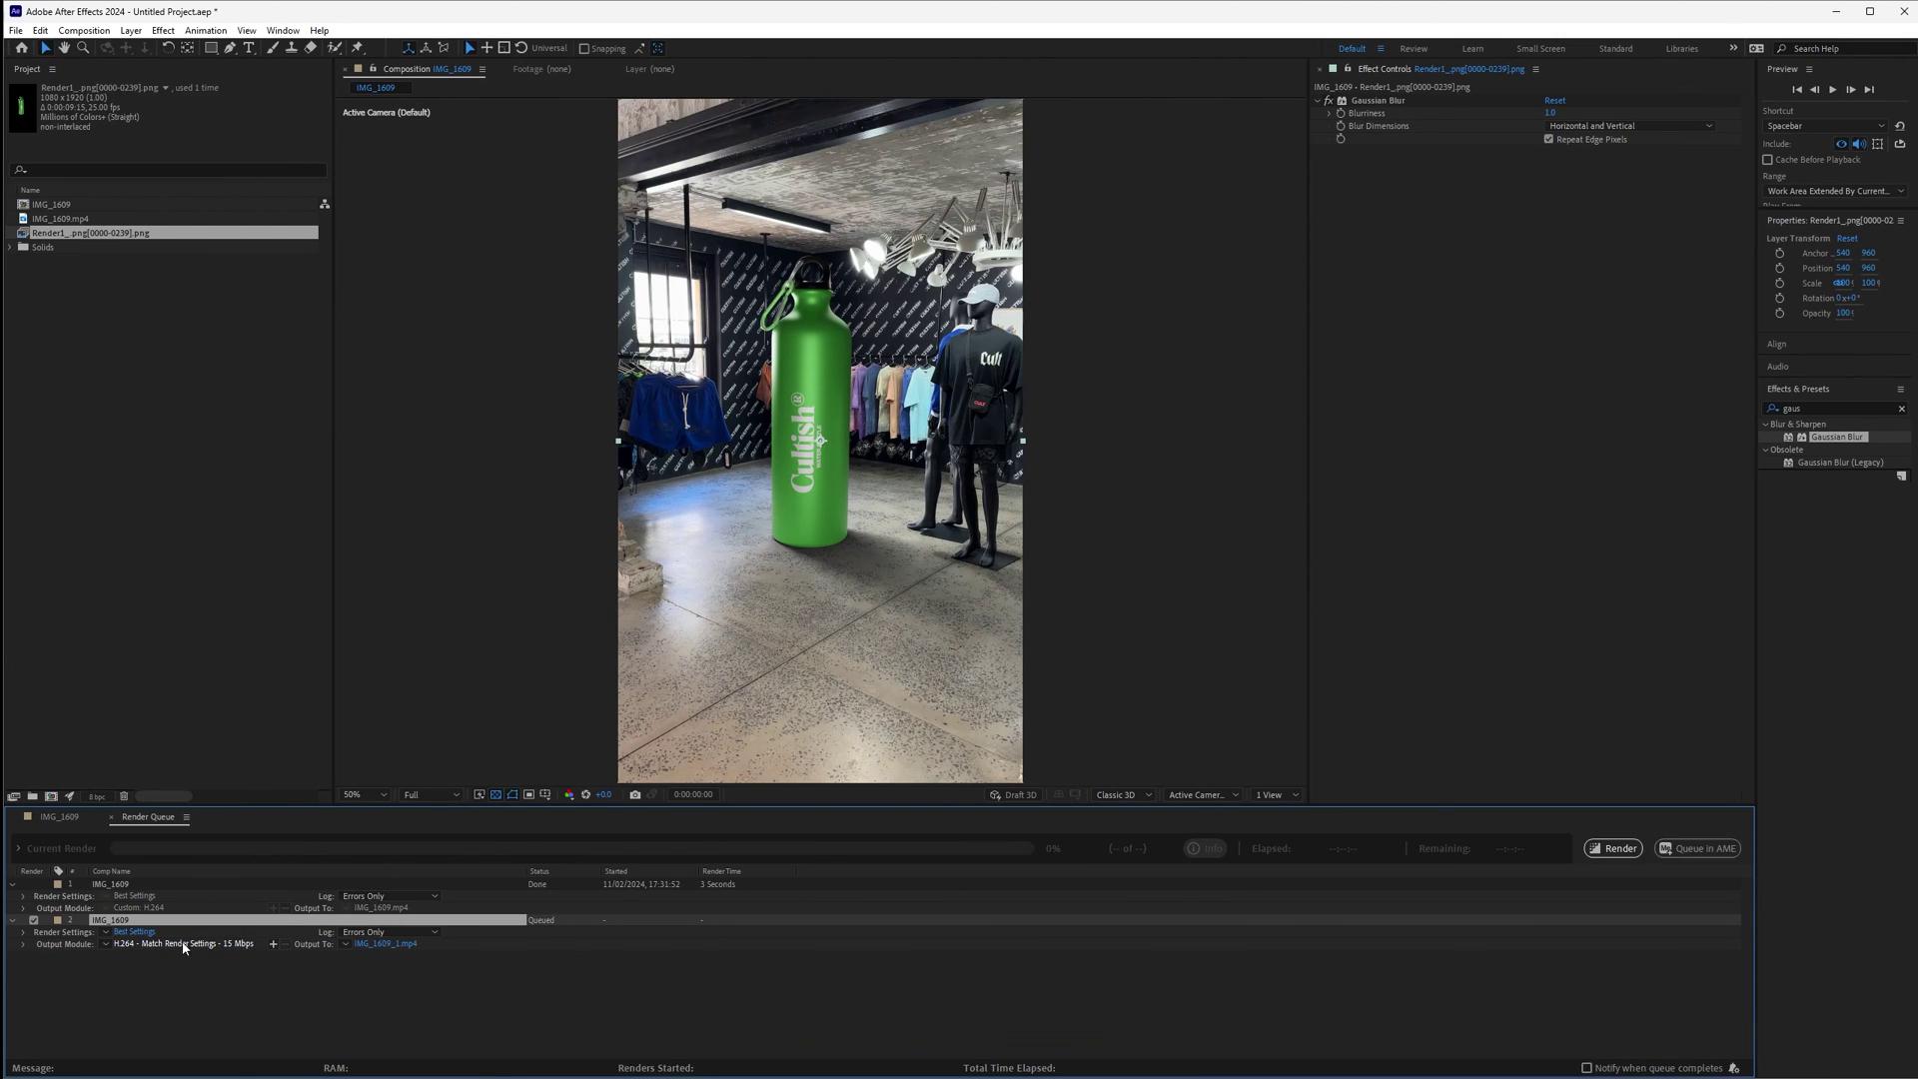
click(184, 943)
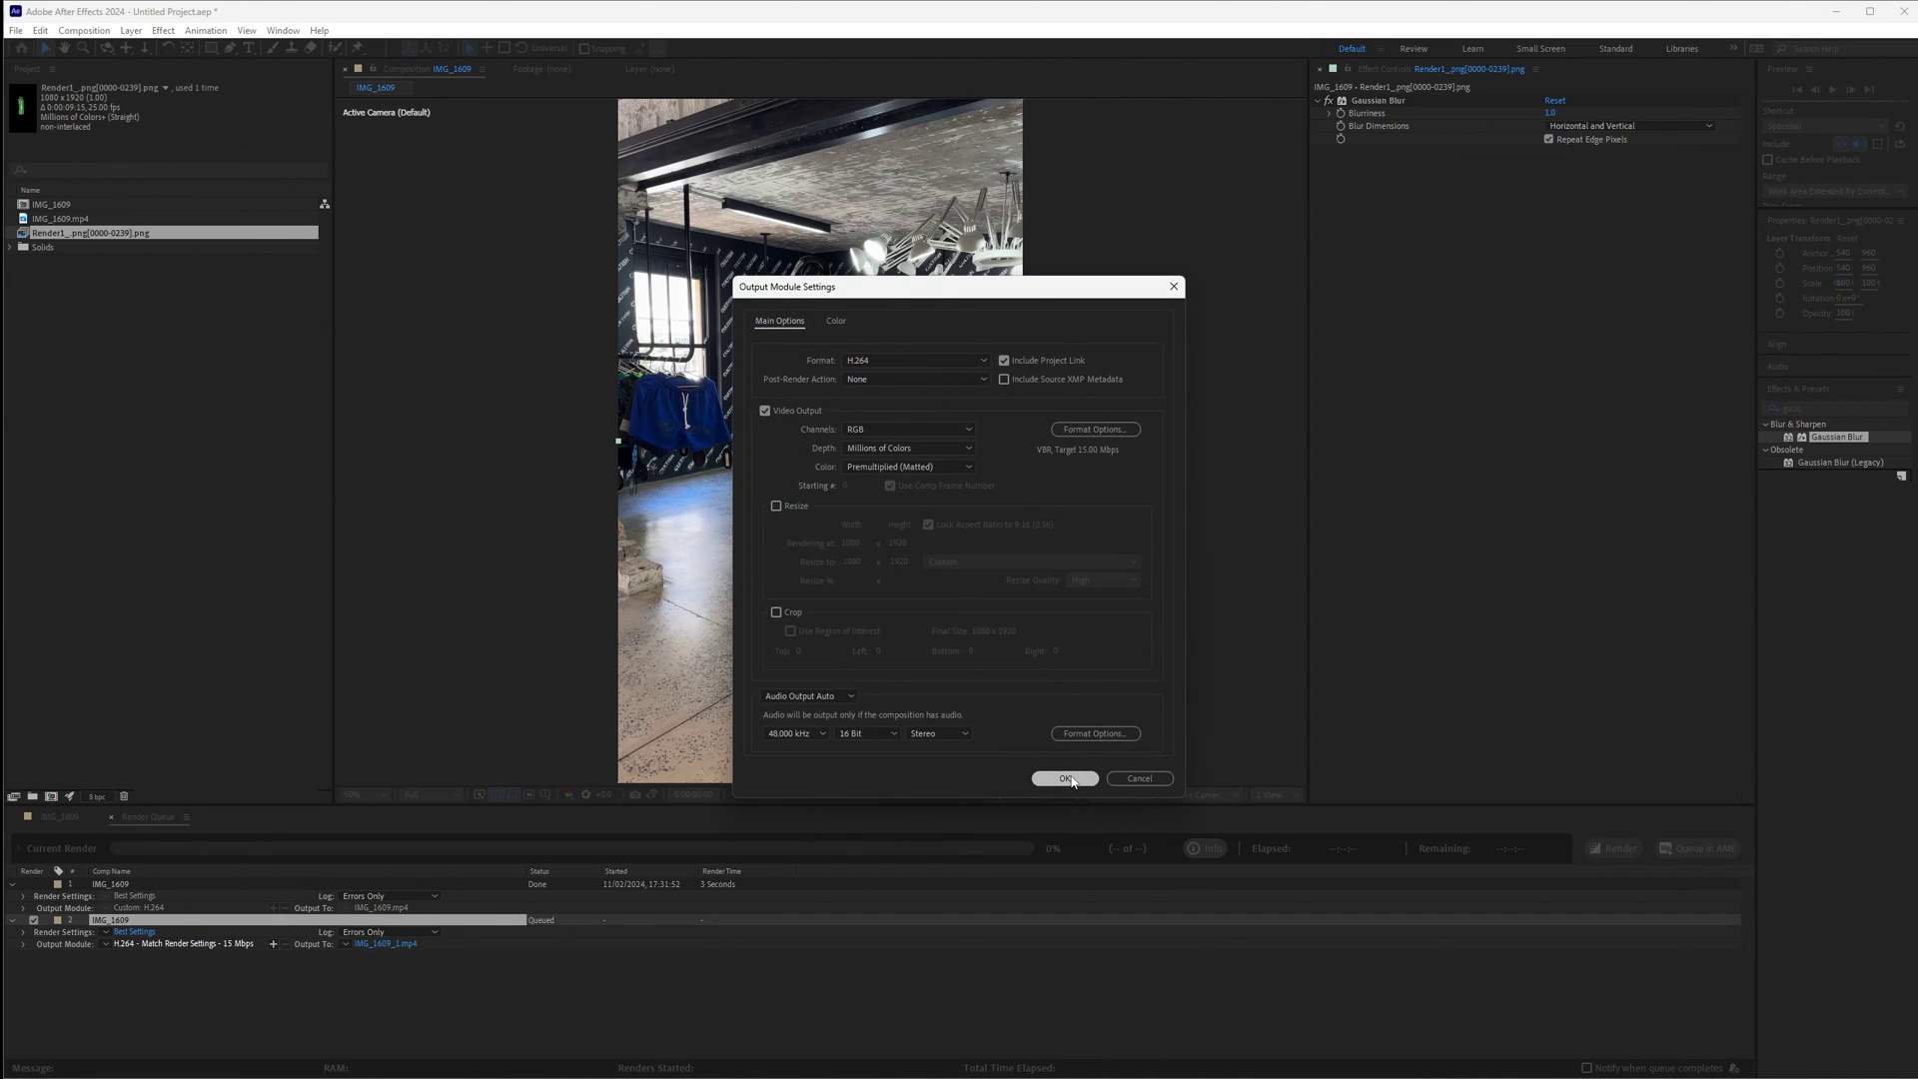
Set the output file to IMG_1609.mp4 and render the composition, overwriting the existing file
click(381, 944)
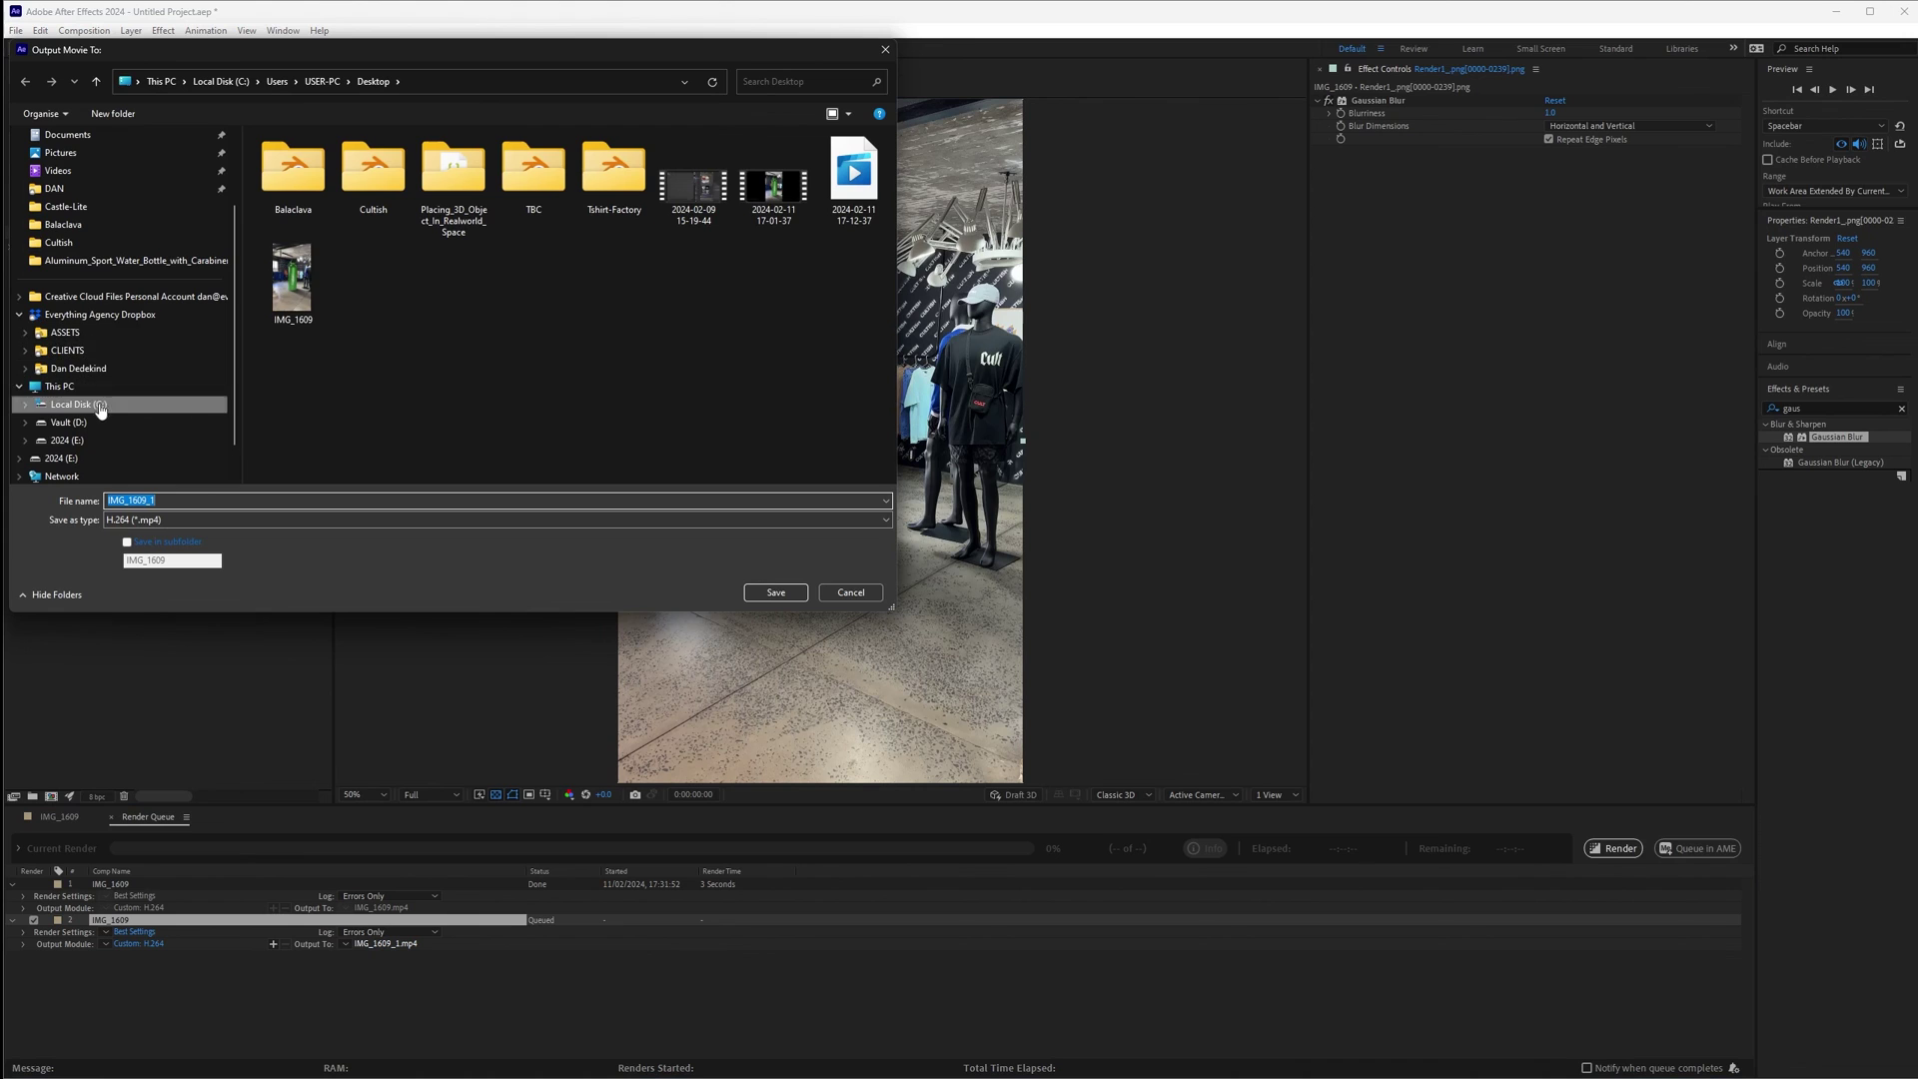
click(776, 592)
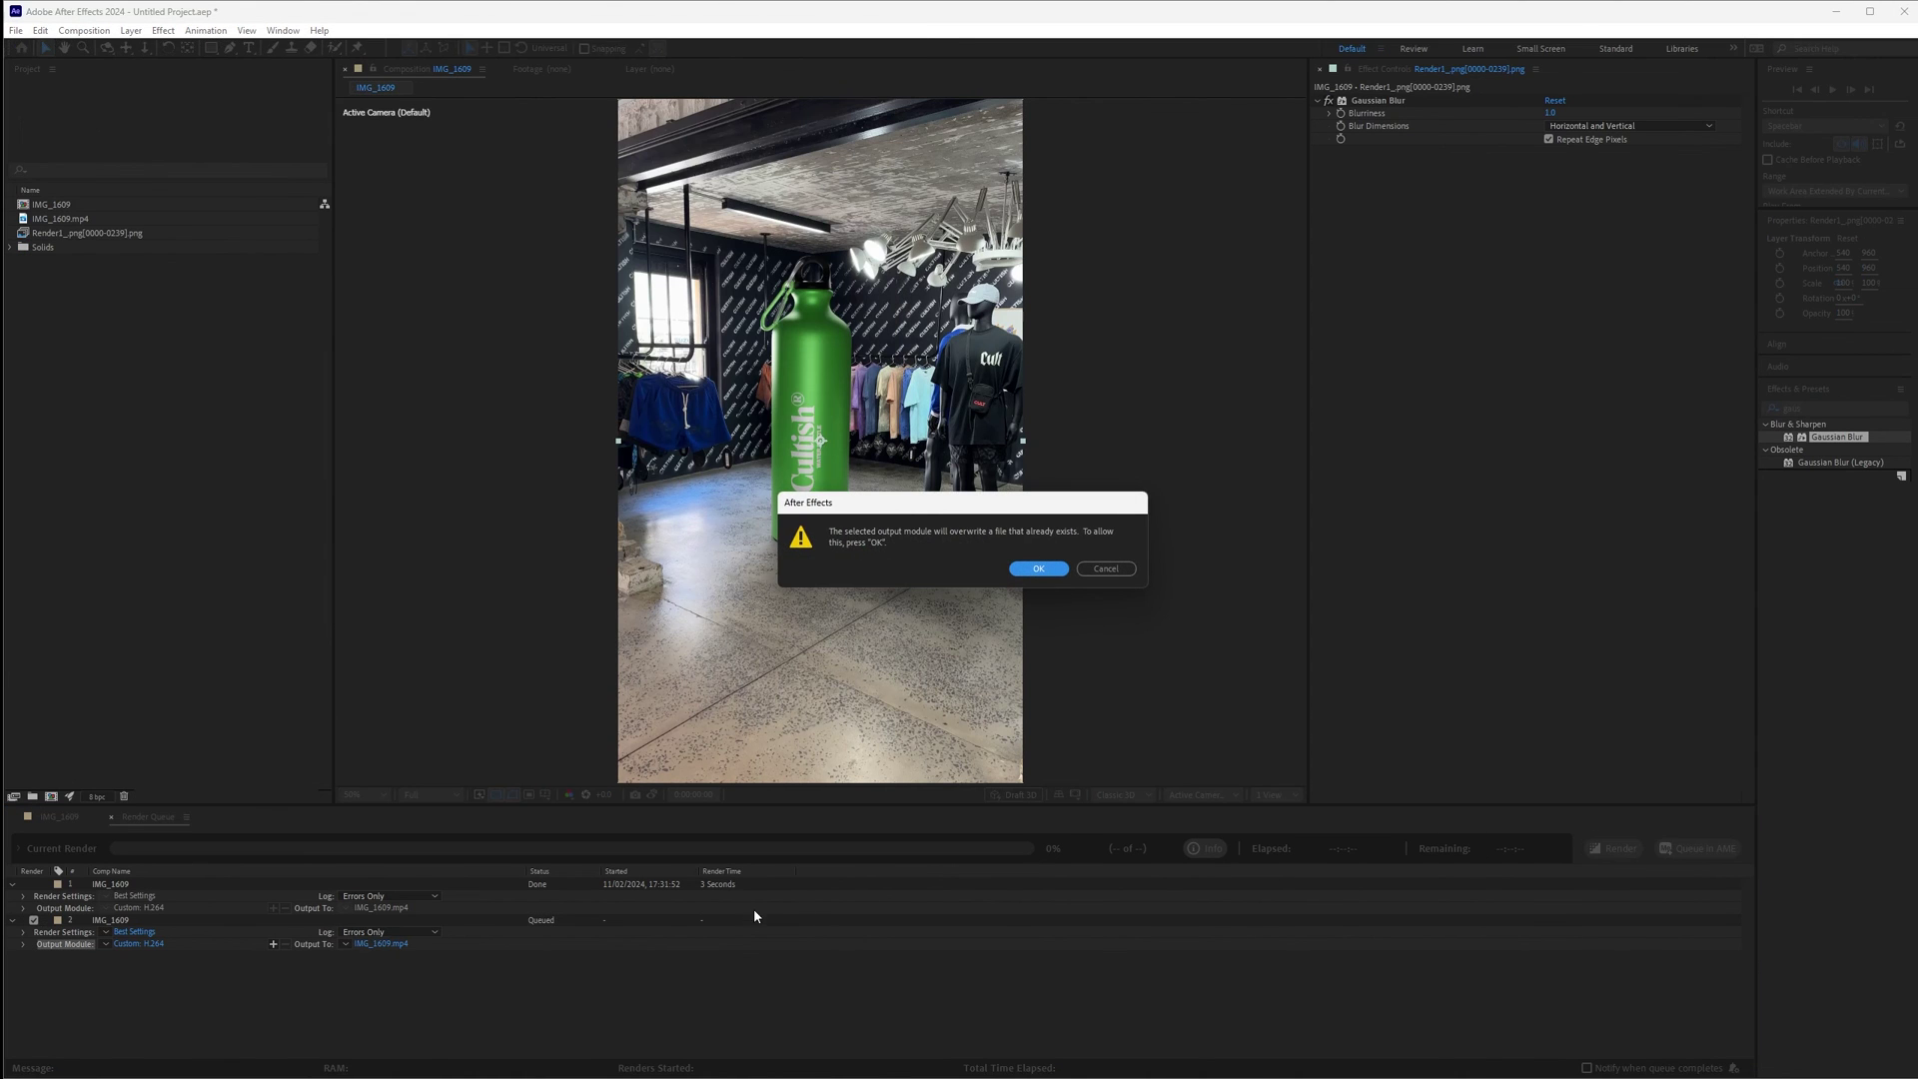
click(1039, 569)
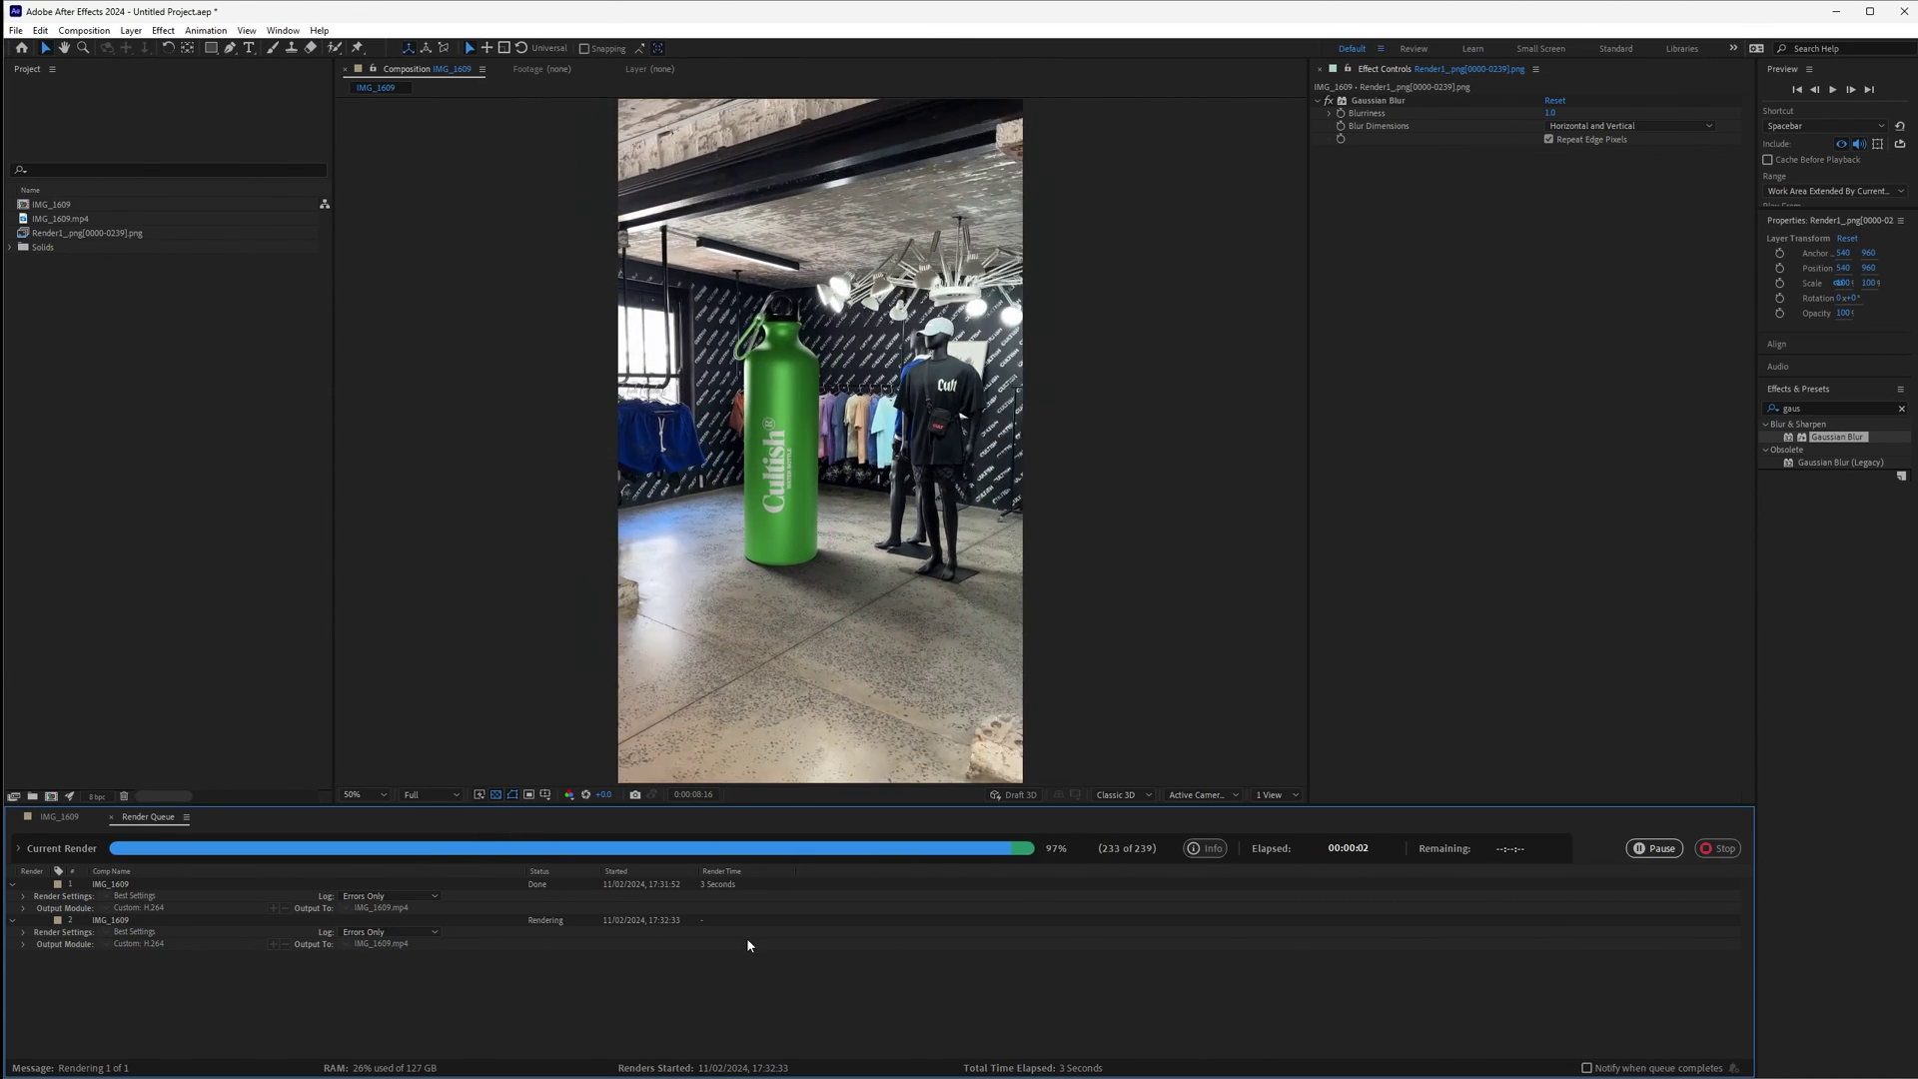